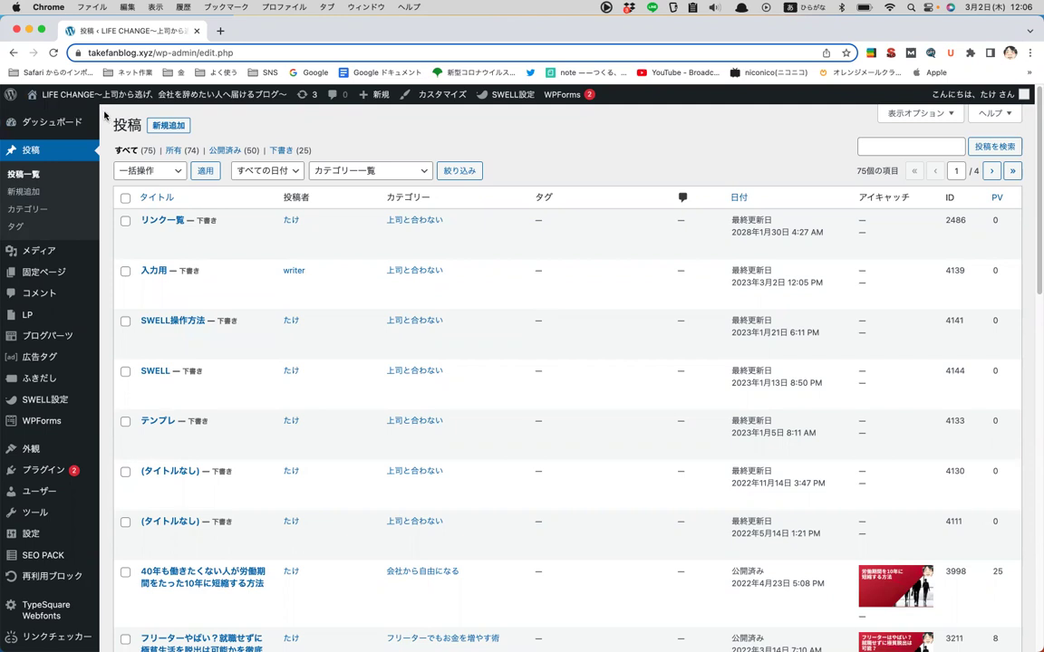
- View the LIFE CHANGE front page and scroll through its slider and article grid
{"action": "mouse_move", "coordinate": [87, 94]}
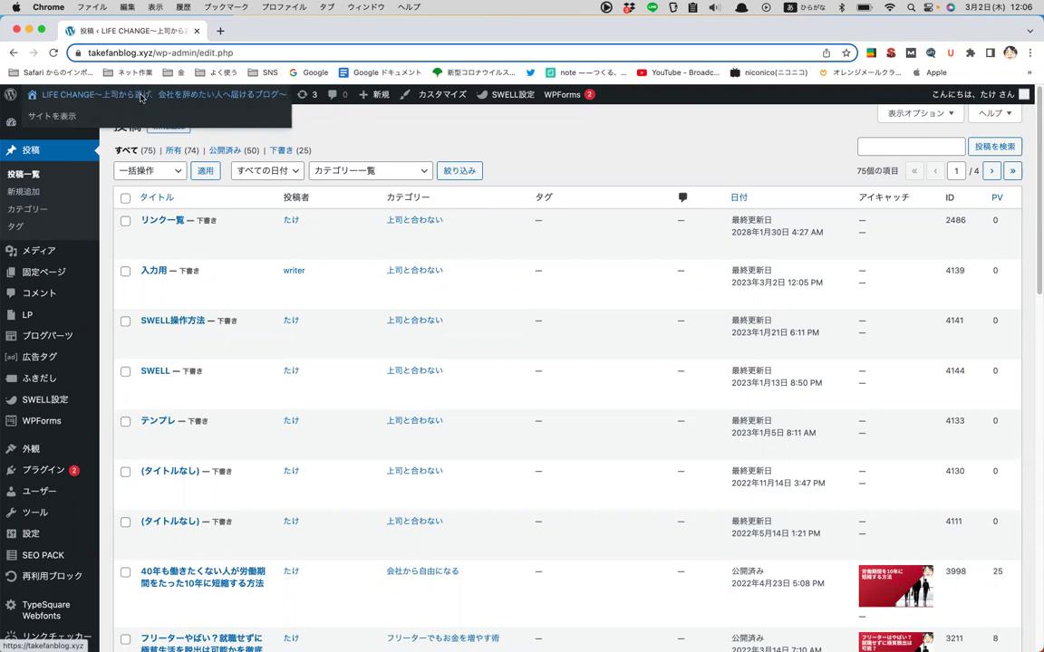
{"action": "left_click", "coordinate": [138, 95]}
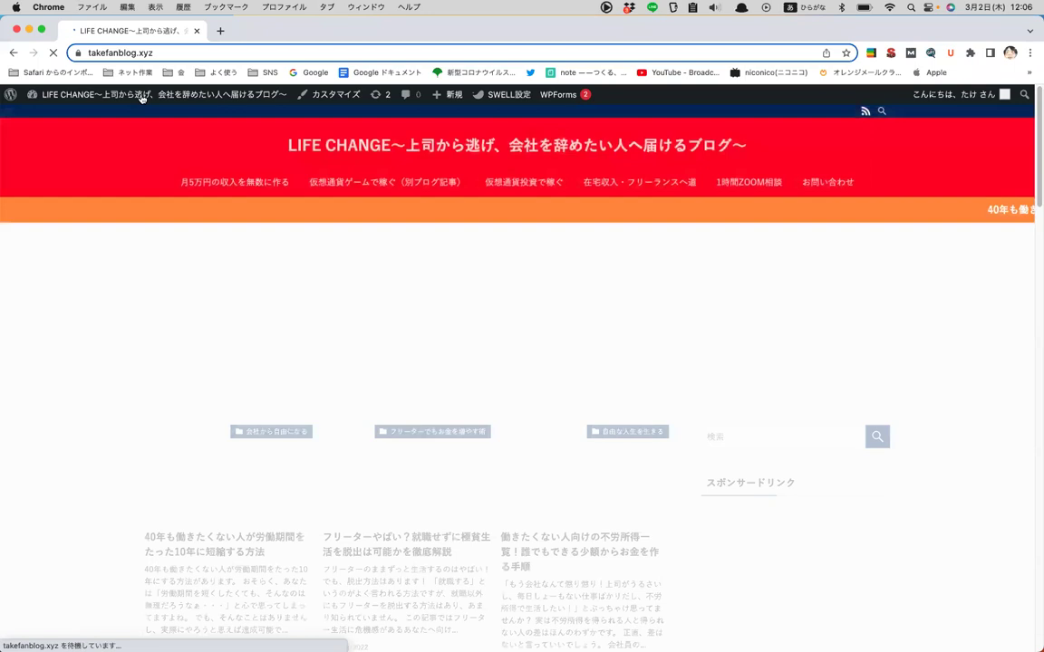
{"action": "scroll", "coordinate": [216, 300], "scroll_direction": "down", "scroll_amount": 3}
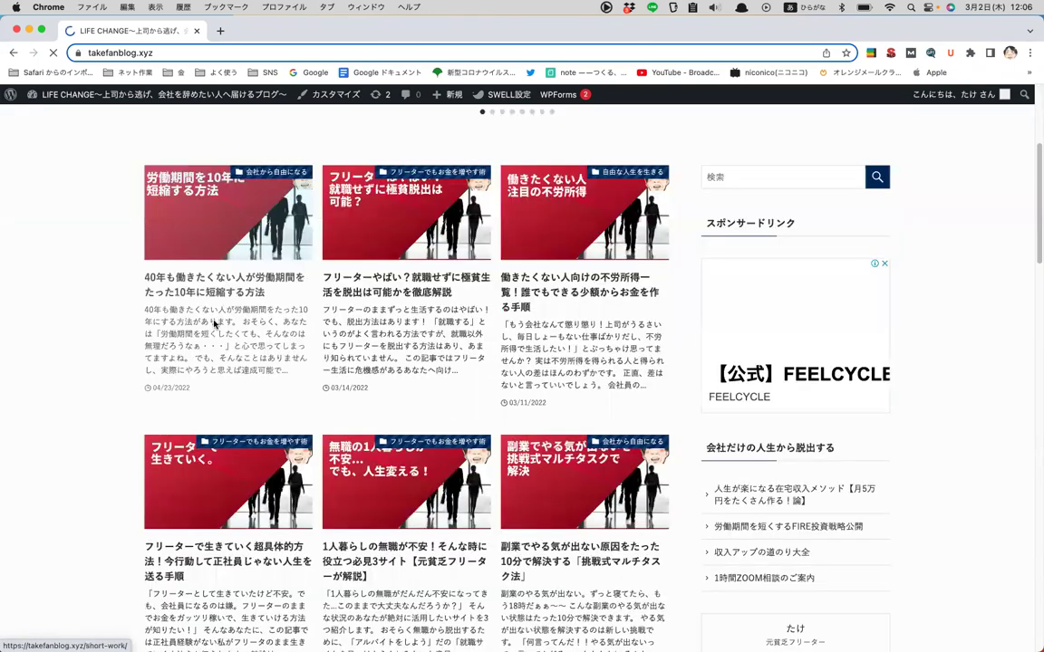
{"action": "scroll", "coordinate": [214, 325], "scroll_direction": "up", "scroll_amount": 3}
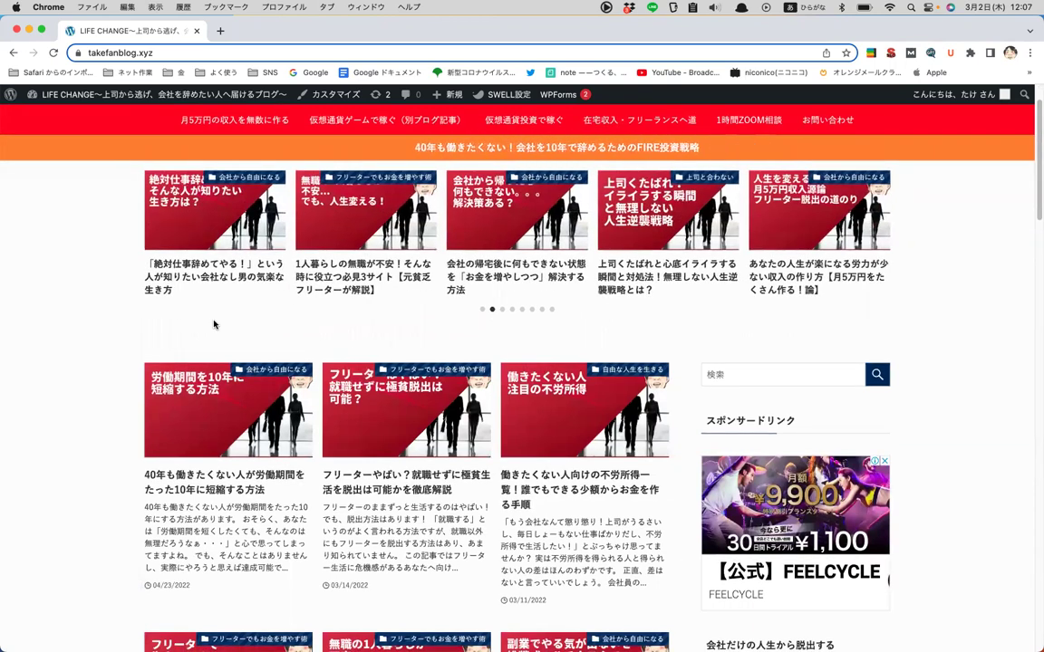
{"action": "mouse_move", "coordinate": [77, 94]}
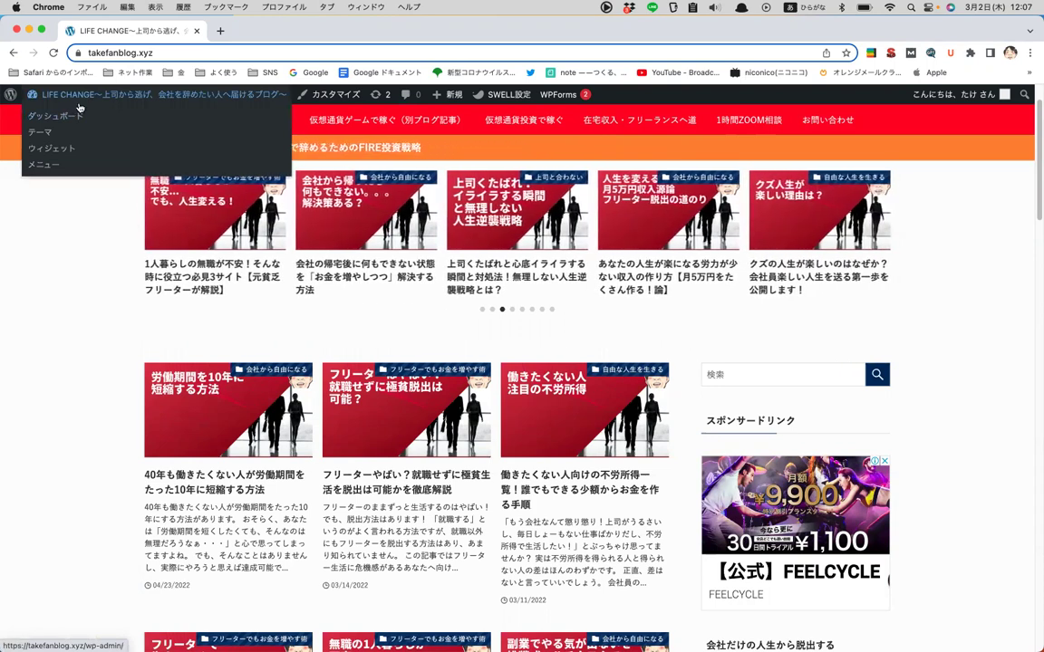
- Return to the dashboard and go to Updates, showing WordPress 6.1.1 and two plugin updates
{"action": "left_click", "coordinate": [80, 98]}
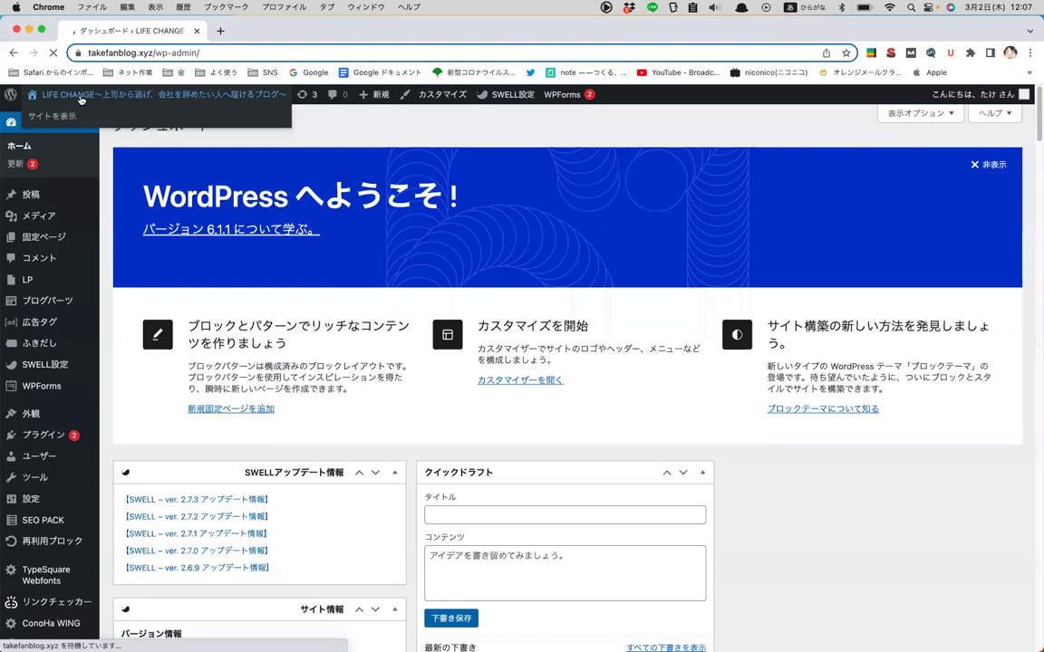
{"action": "mouse_move", "coordinate": [134, 100]}
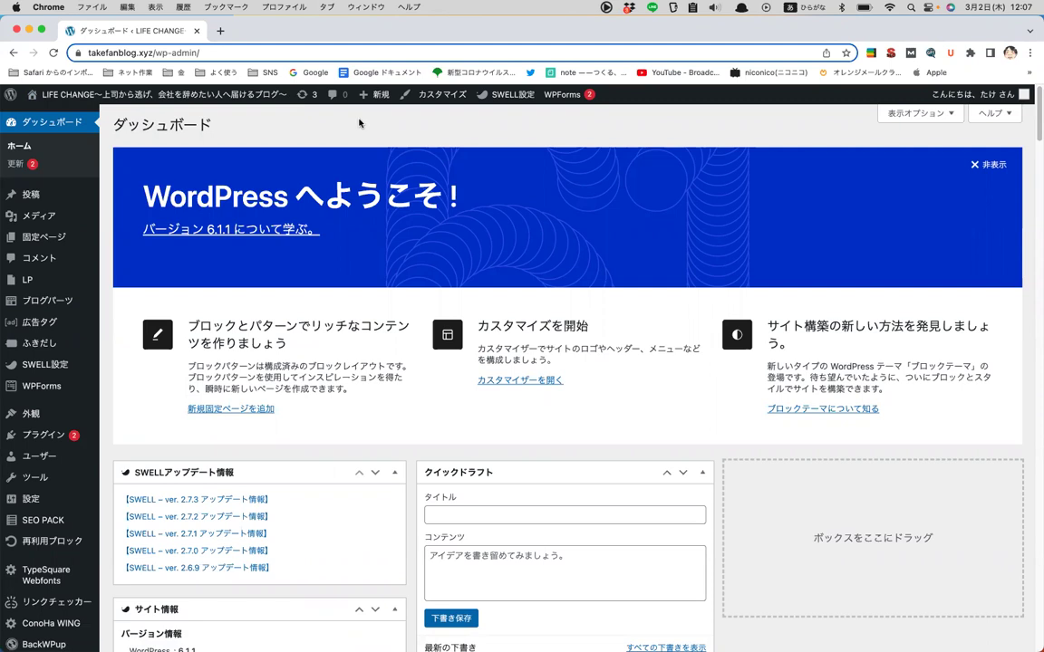
{"action": "left_click", "coordinate": [21, 147]}
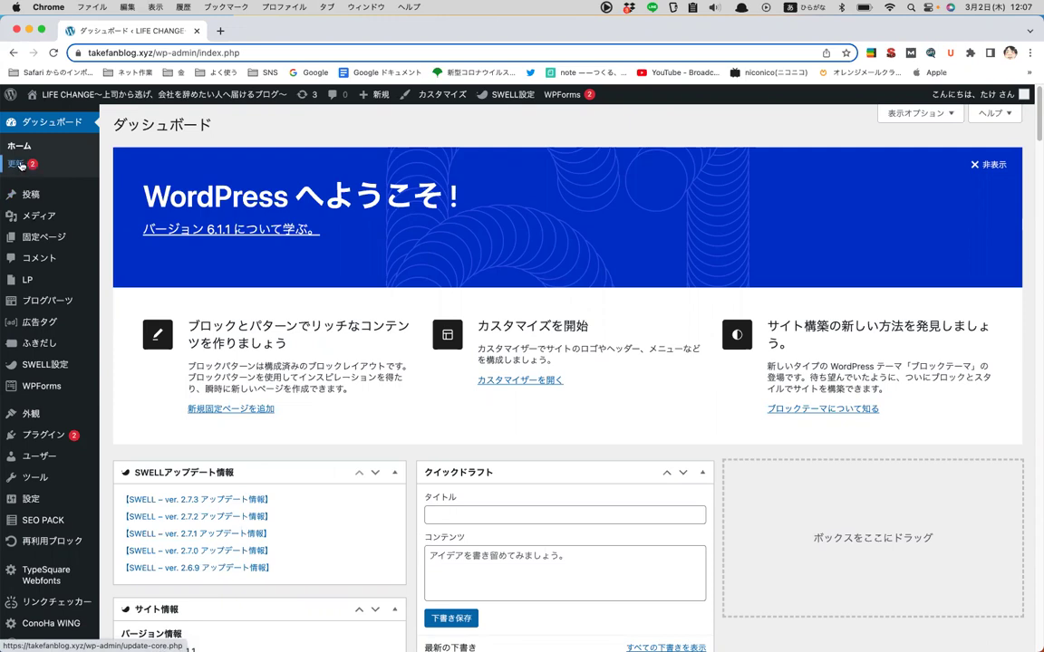
{"action": "left_click", "coordinate": [18, 166]}
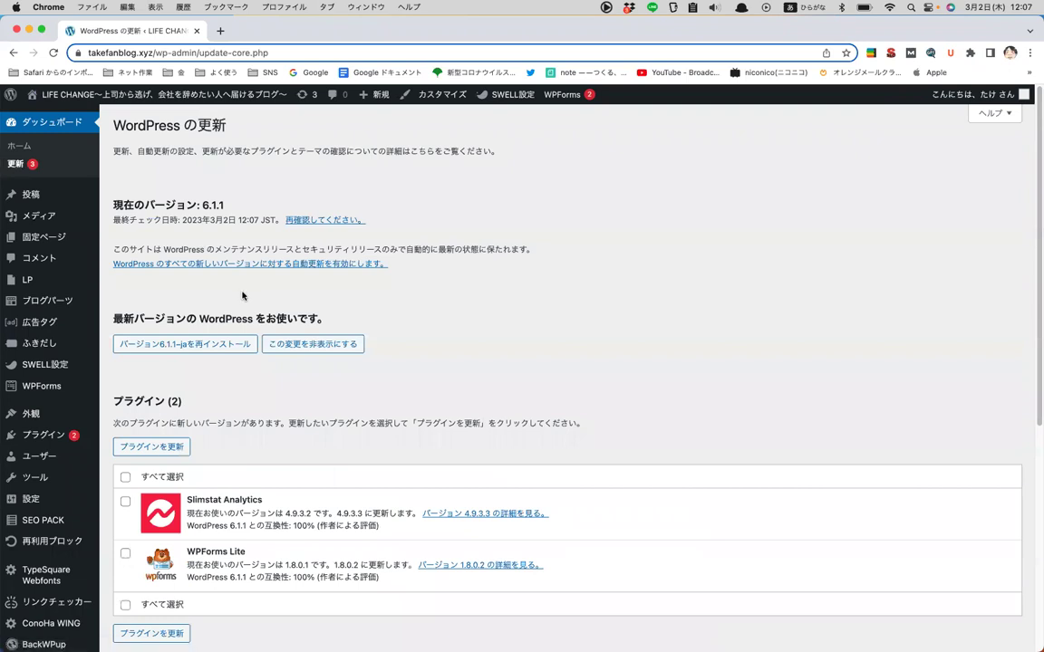
- Select the SWELL theme in the Themes list and update it
{"action": "scroll", "coordinate": [243, 295], "scroll_direction": "down", "scroll_amount": 2}
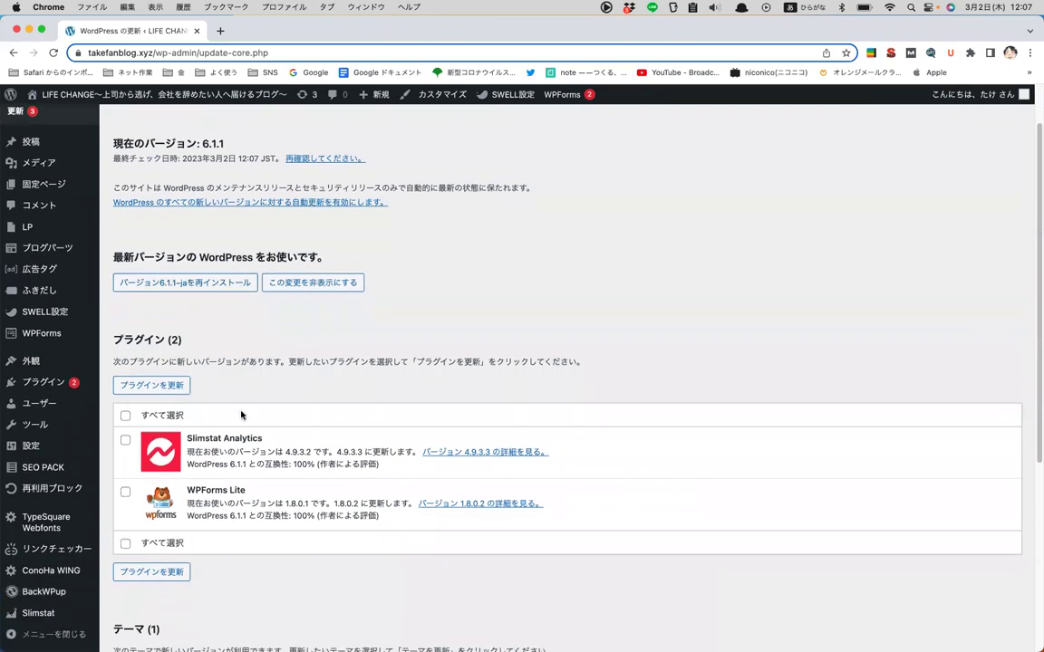
{"action": "scroll", "coordinate": [221, 375], "scroll_direction": "down", "scroll_amount": 2}
{"action": "scroll", "coordinate": [145, 498], "scroll_direction": "down", "scroll_amount": 2}
{"action": "scroll", "coordinate": [157, 554], "scroll_direction": "down", "scroll_amount": 1}
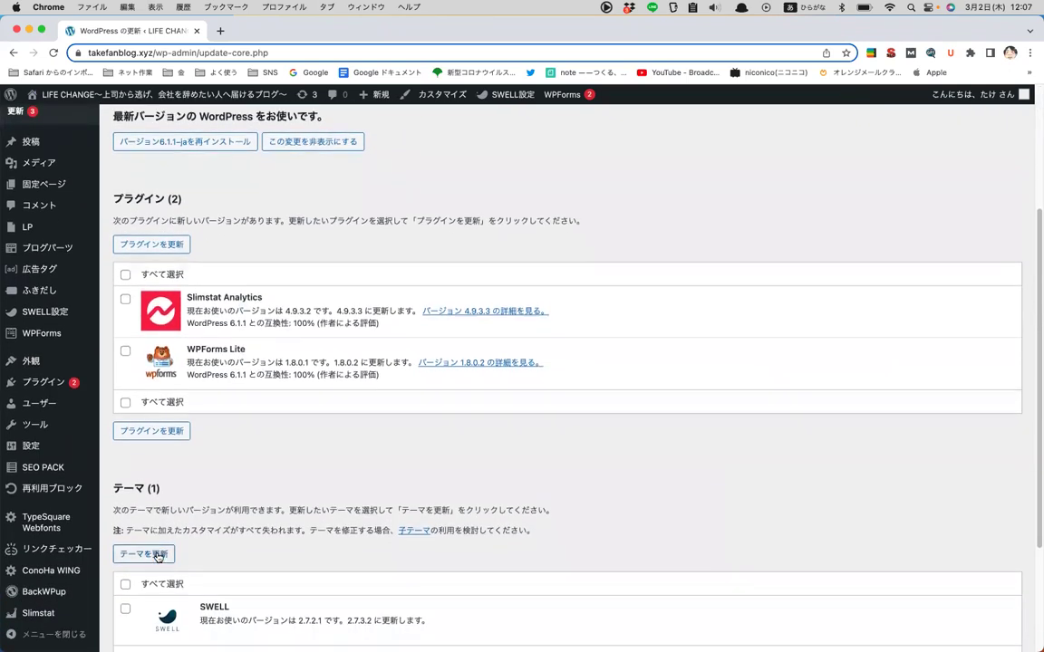
{"action": "scroll", "coordinate": [158, 555], "scroll_direction": "down", "scroll_amount": 3}
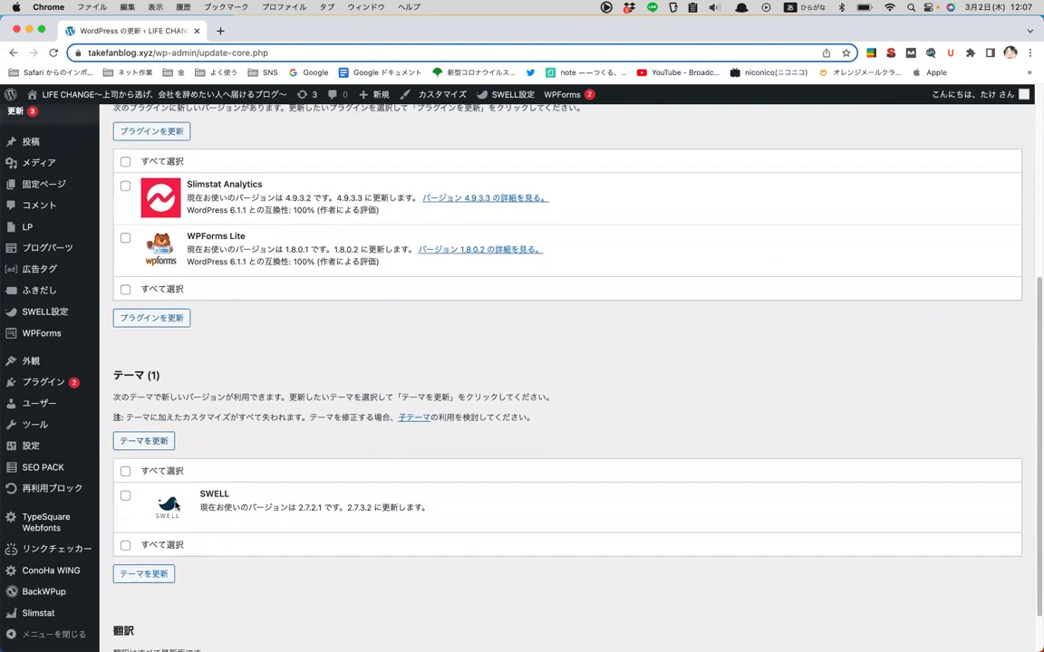
{"action": "scroll", "coordinate": [159, 457], "scroll_direction": "down", "scroll_amount": 2}
{"action": "left_click_drag", "start_coordinate": [167, 448], "coordinate": [128, 422]}
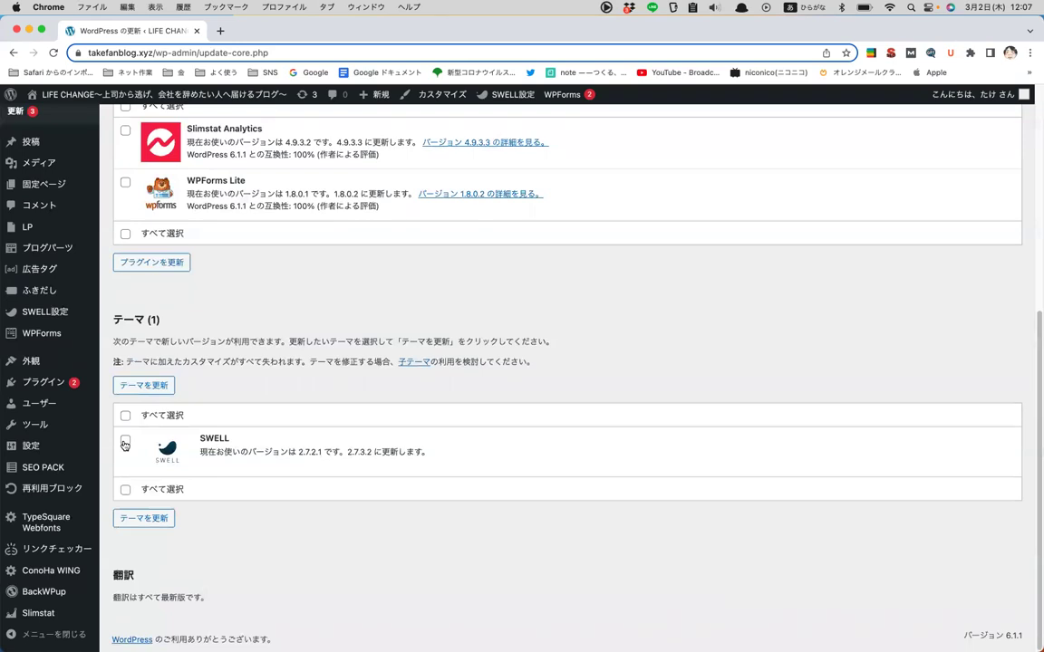
{"action": "left_click", "coordinate": [125, 443]}
{"action": "left_click", "coordinate": [143, 385]}
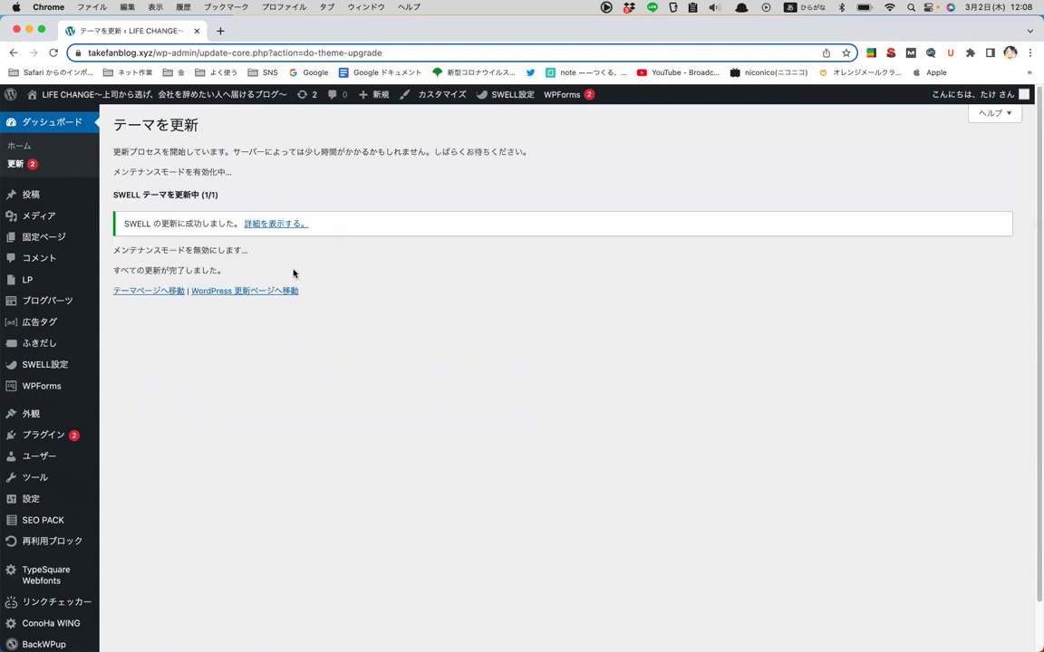
- Update the Slimstat Analytics and WPForms Lite plugins
{"action": "left_click", "coordinate": [15, 163]}
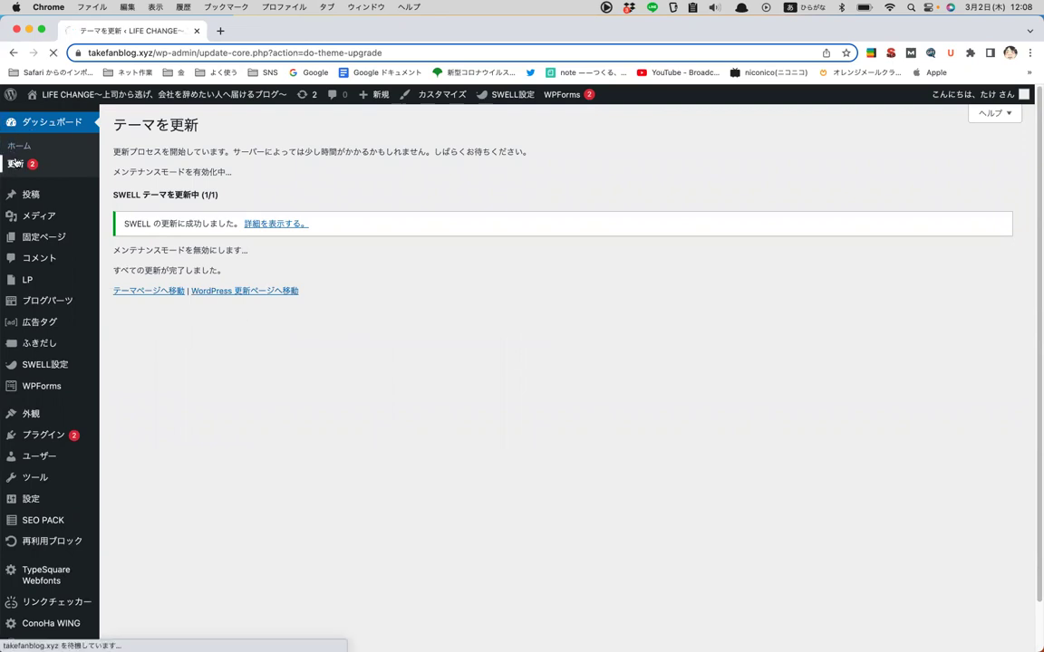
{"action": "scroll", "coordinate": [126, 436], "scroll_direction": "down", "scroll_amount": 2}
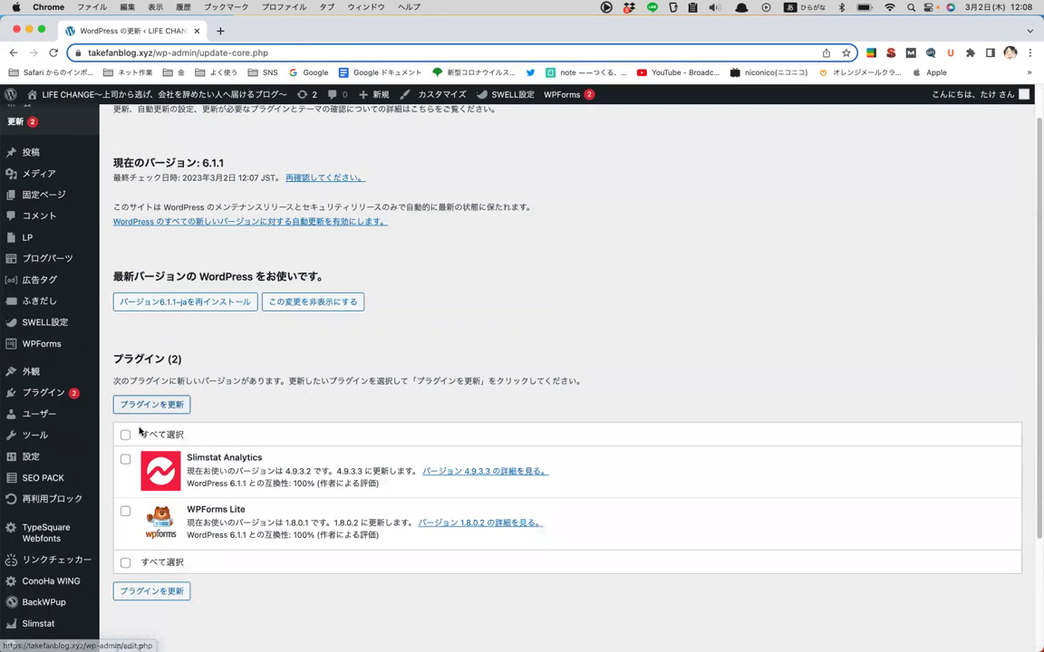
{"action": "left_click", "coordinate": [146, 406]}
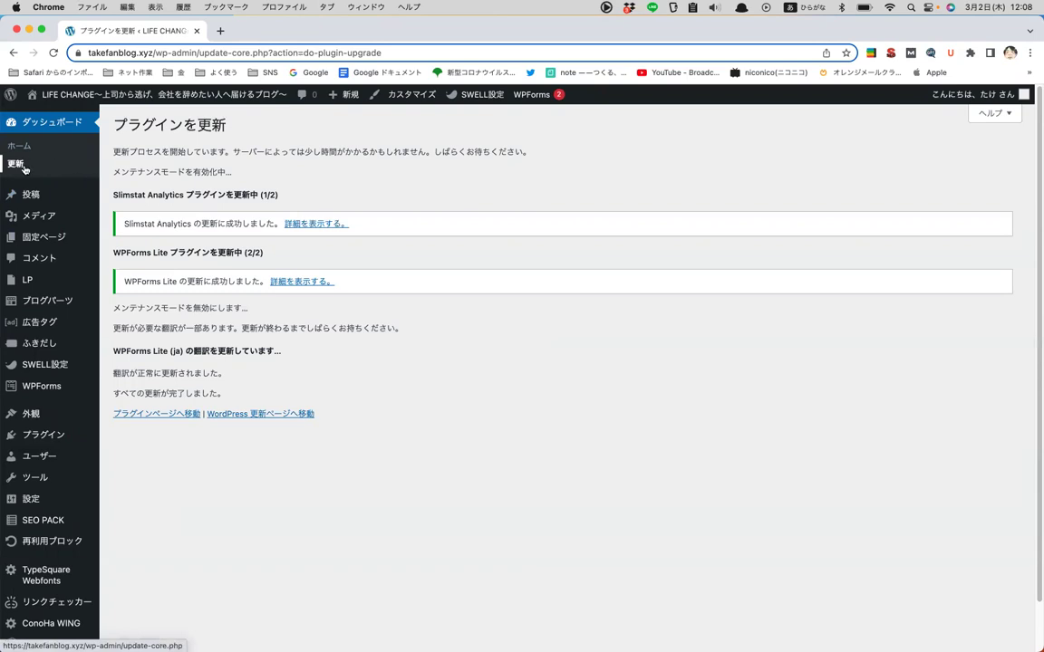
- Open the All Posts list of 75 posts
{"action": "mouse_move", "coordinate": [28, 192]}
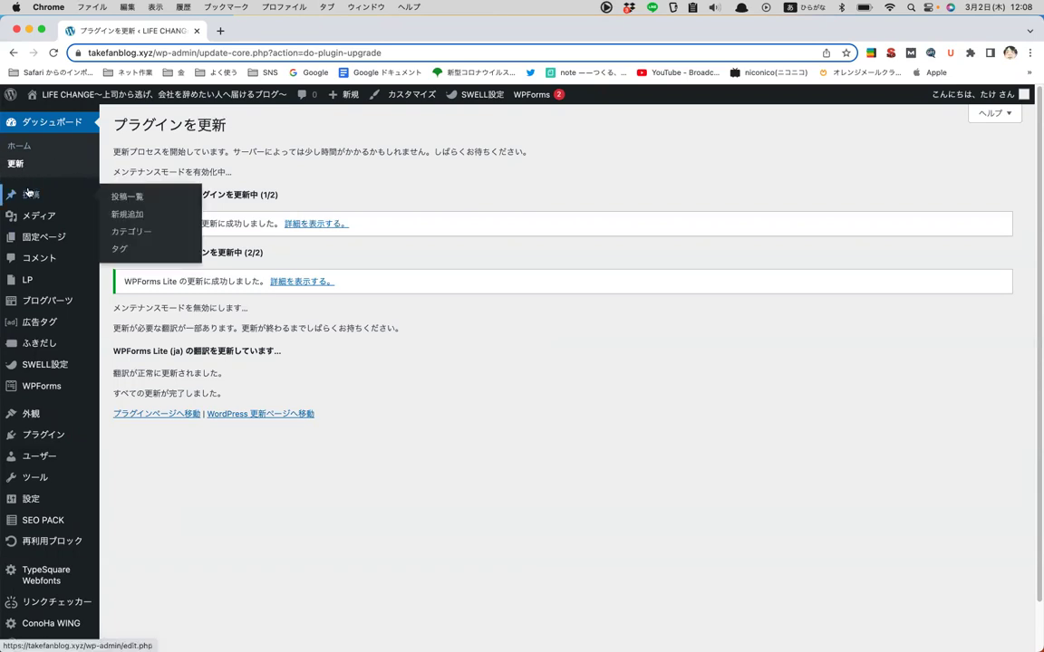
{"action": "left_click", "coordinate": [28, 192]}
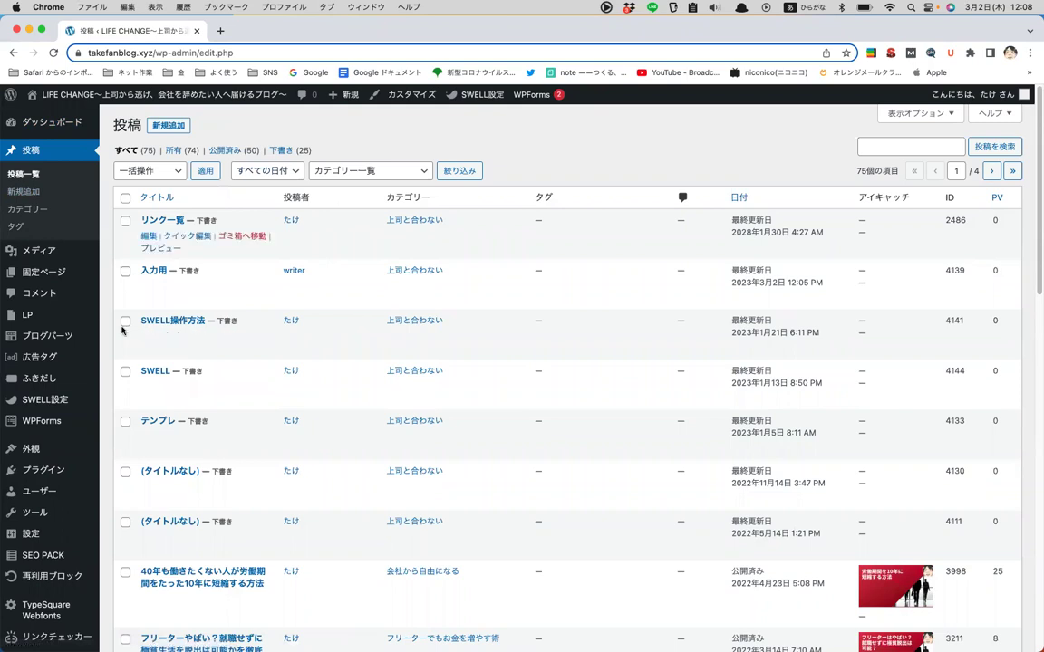
{"action": "scroll", "coordinate": [215, 174], "scroll_direction": "up", "scroll_amount": 1}
{"action": "scroll", "coordinate": [214, 174], "scroll_direction": "down", "scroll_amount": 1}
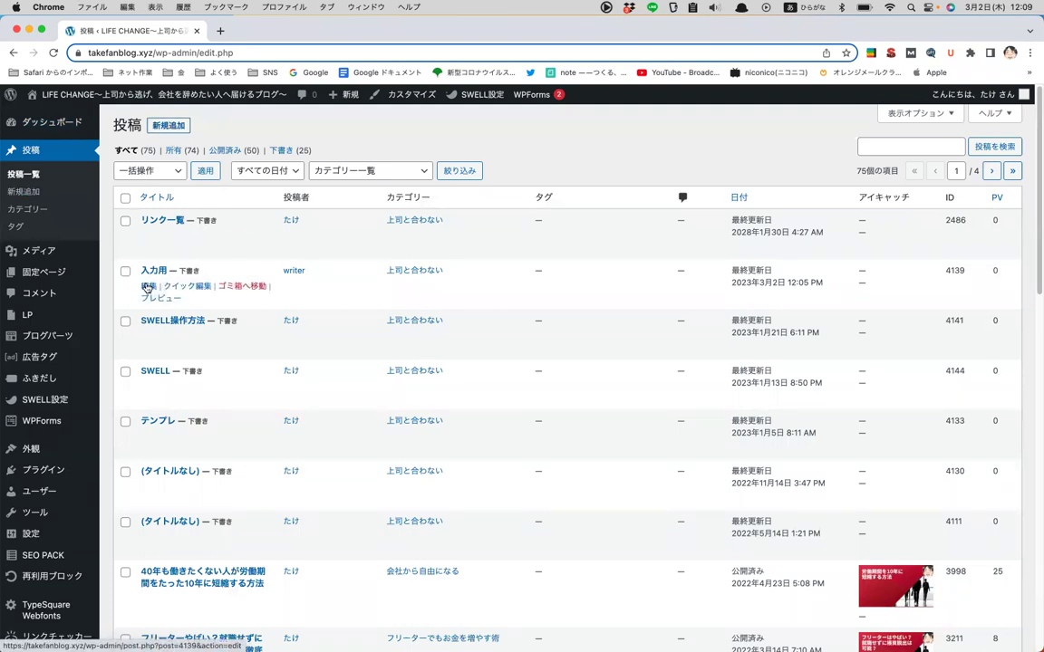
- Open Quick Edit on the 入力用 draft, cancel without changes, and go to Categories
{"action": "left_click", "coordinate": [184, 286]}
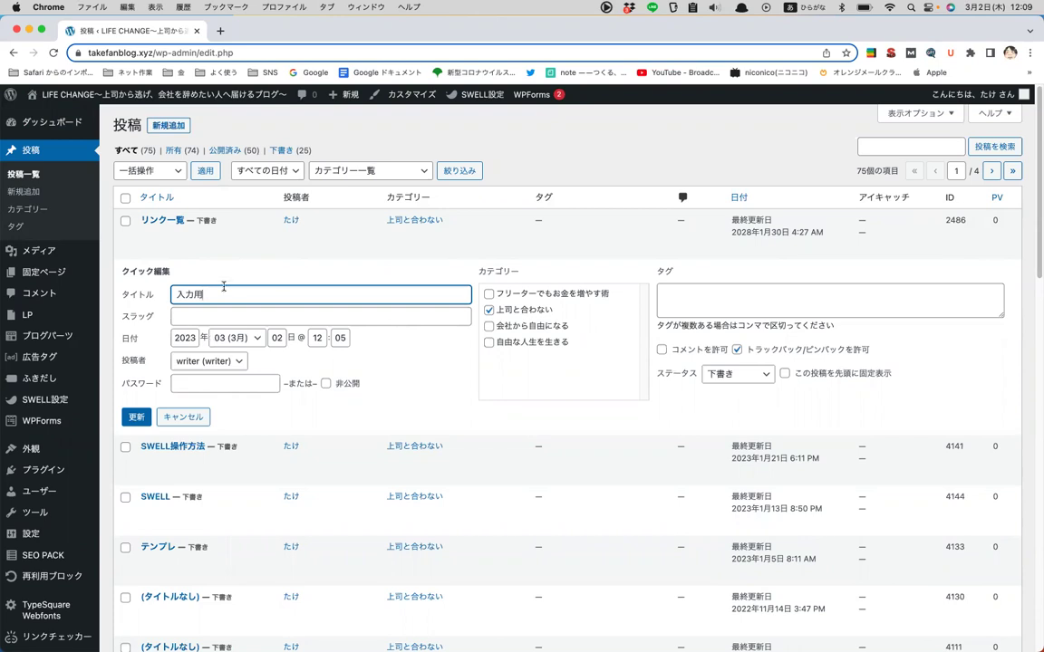
{"action": "left_click", "coordinate": [197, 415]}
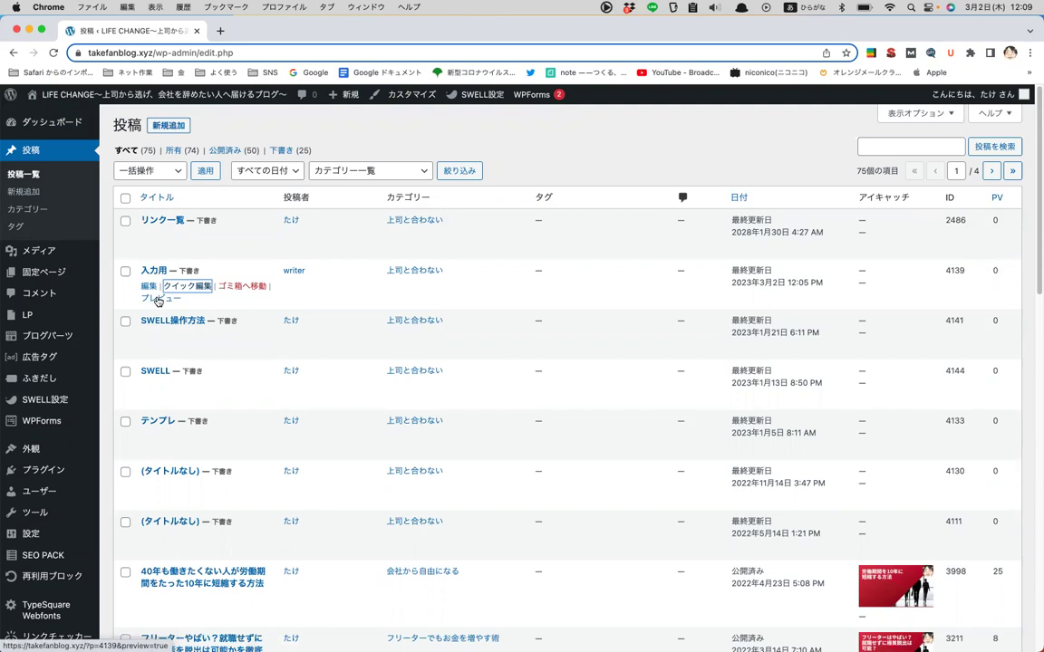
{"action": "left_click", "coordinate": [30, 179]}
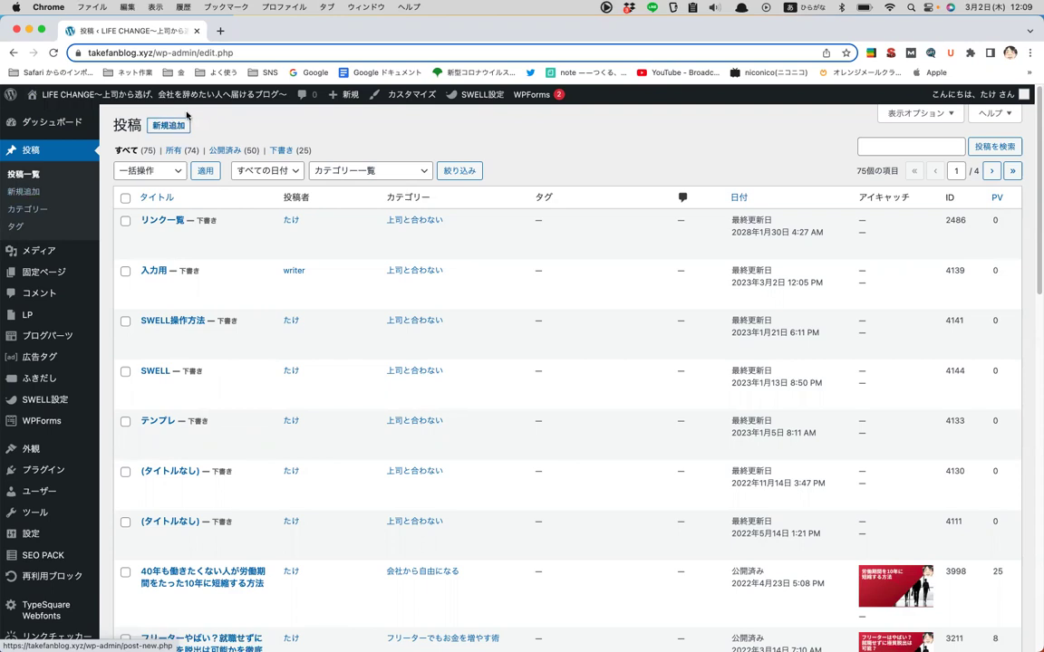
{"action": "left_click", "coordinate": [32, 208]}
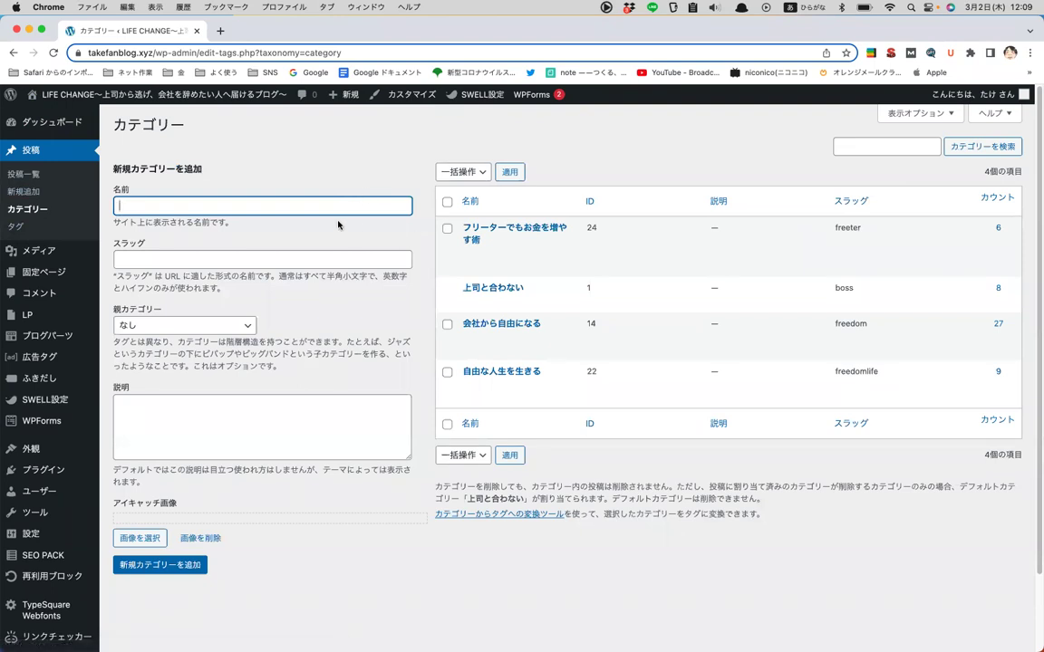
- Add a new category named ブログ開設 with the slug 'start'
{"action": "left_click", "coordinate": [145, 256]}
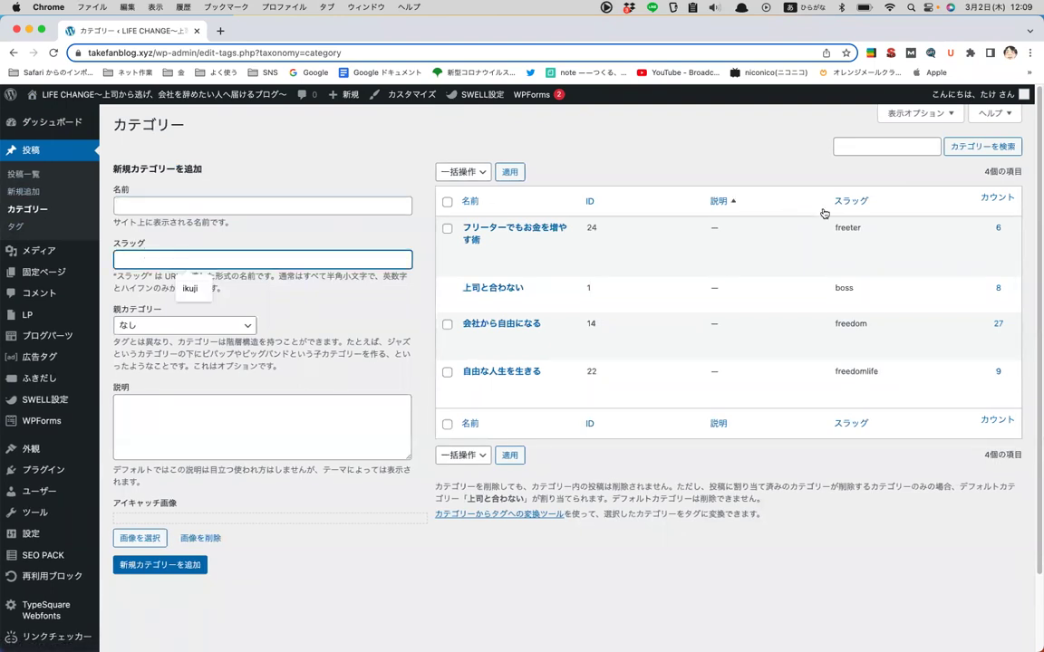
{"action": "left_click_drag", "start_coordinate": [863, 228], "coordinate": [812, 229]}
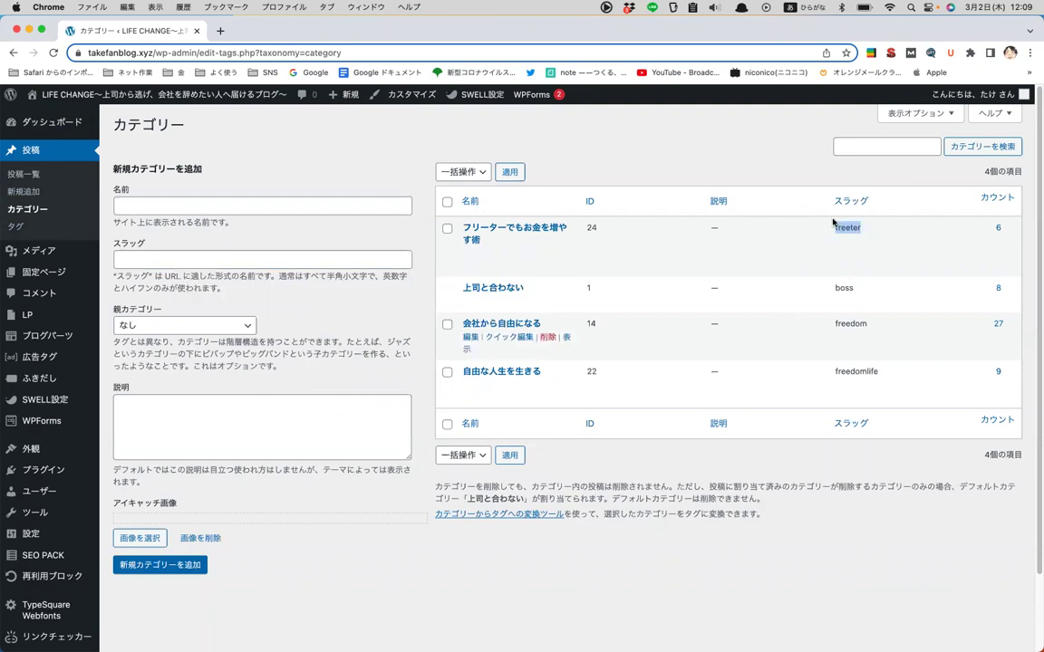
{"action": "left_click", "coordinate": [211, 210]}
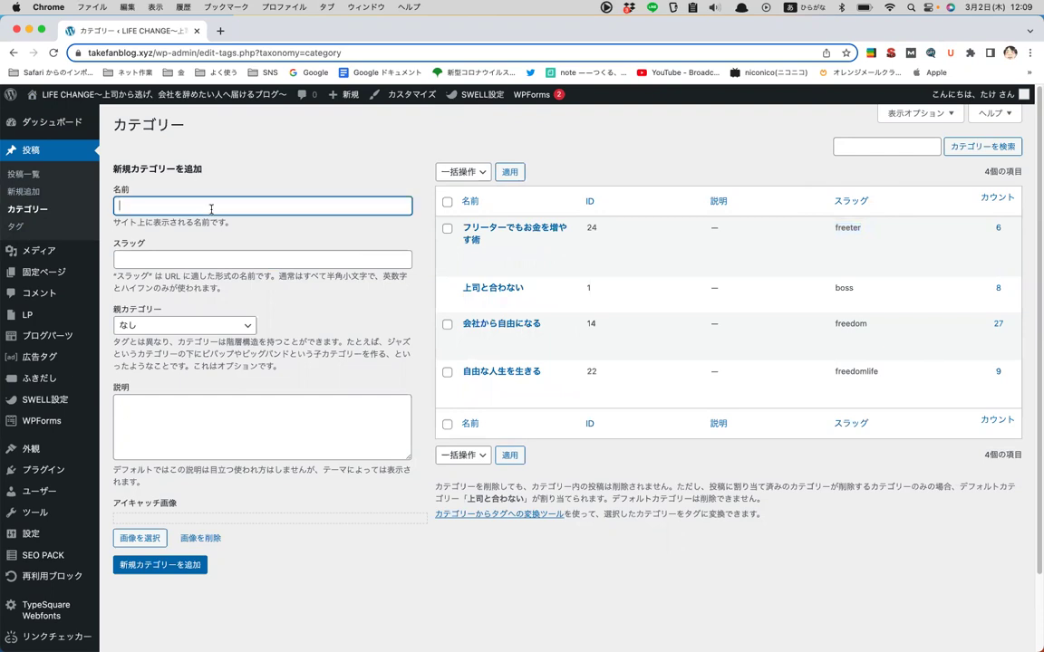
{"action": "left_click", "coordinate": [209, 257]}
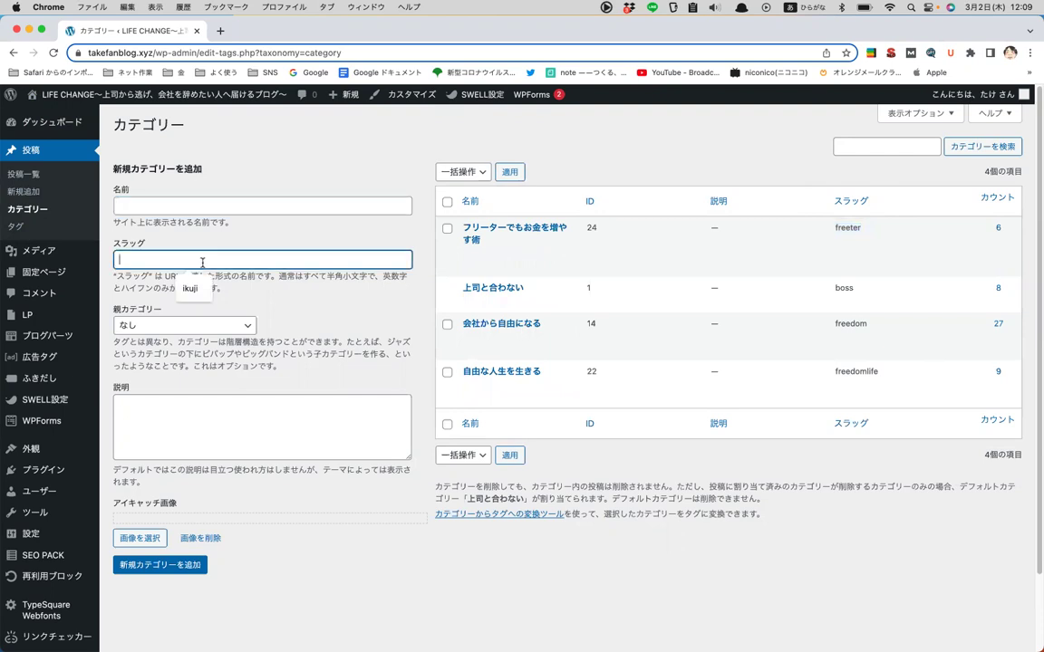
{"action": "left_click", "coordinate": [224, 205]}
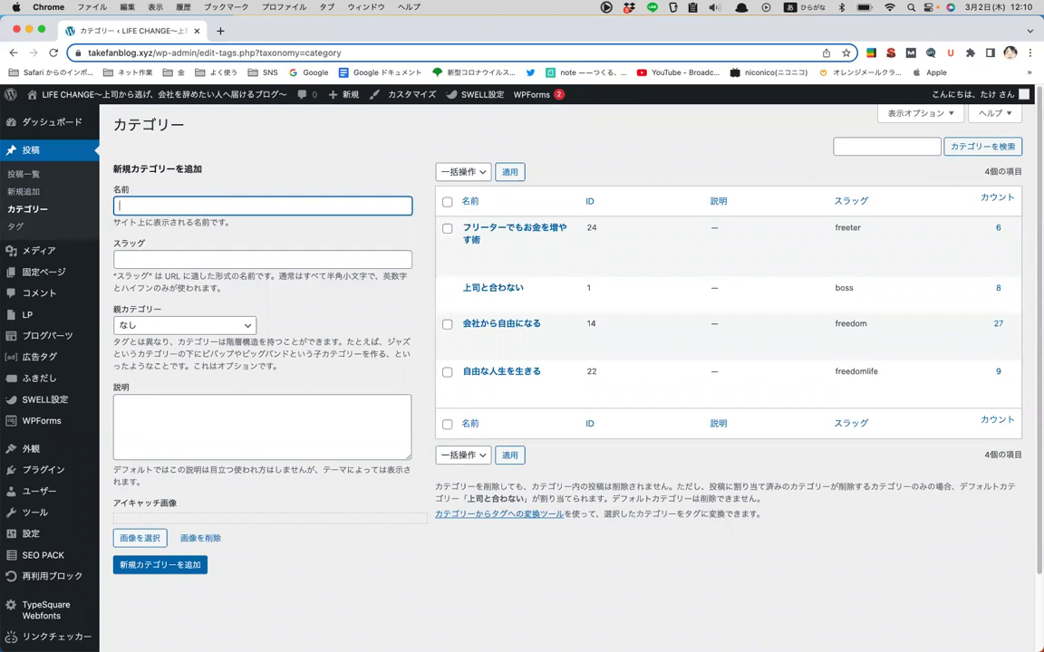
{"action": "type", "text": "ブログきあ"}
{"action": "key", "text": "BackSpace"}
{"action": "key", "text": "BackSpace"}
{"action": "type", "text": "開設"}
{"action": "key", "text": "Return"}
{"action": "key", "text": "Tab"}
{"action": "type", "text": "start"}
{"action": "left_click", "coordinate": [177, 566]}
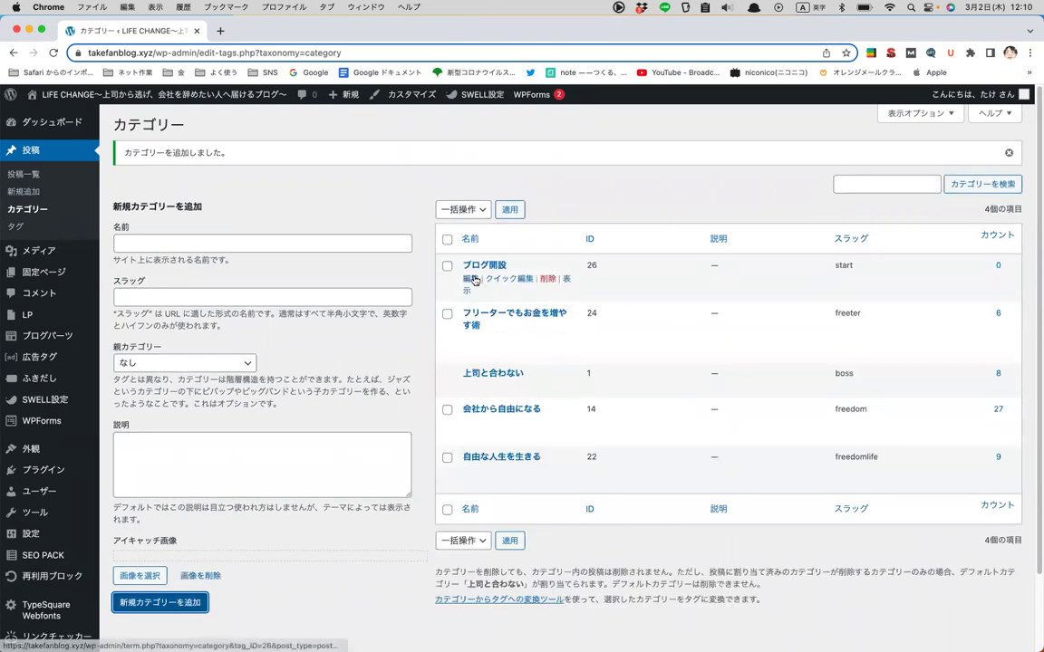
- Delete the ブログ開設 category, confirm, and move on to the Tags page
{"action": "double_click", "coordinate": [845, 265]}
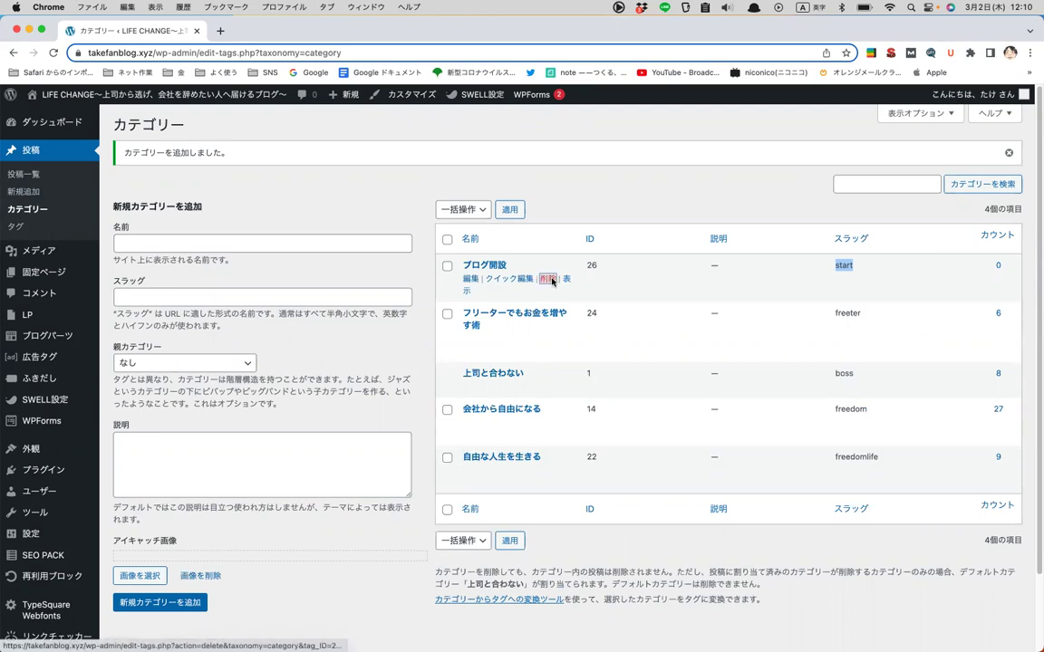
{"action": "left_click", "coordinate": [546, 280]}
{"action": "left_click", "coordinate": [622, 158]}
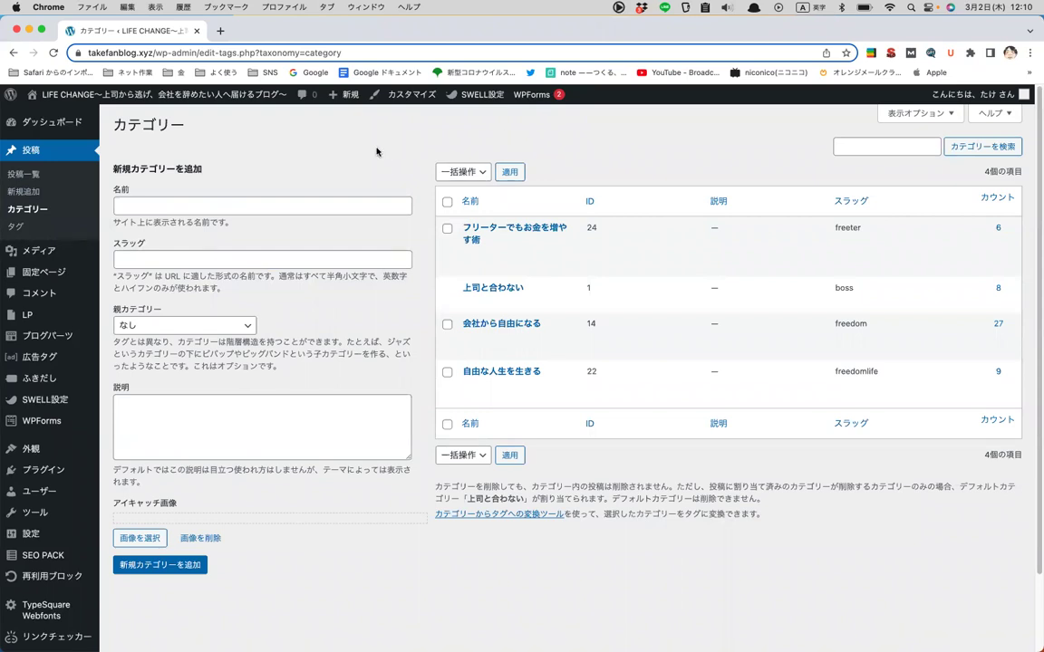
{"action": "left_click", "coordinate": [25, 229]}
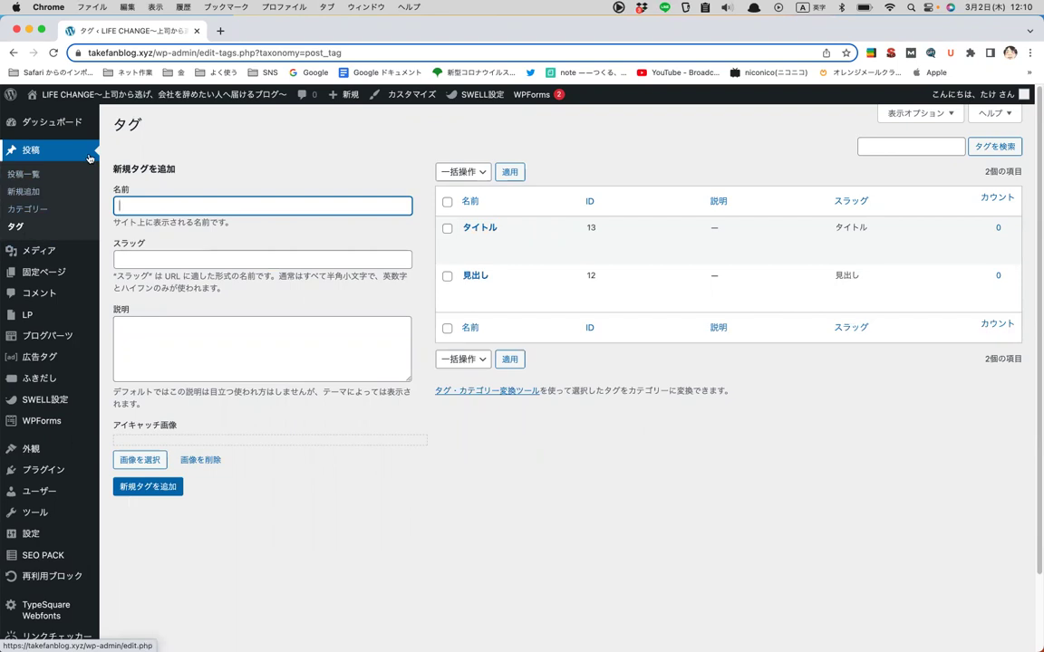
- Open the Media Library grid of uploaded eyecatch images
{"action": "left_click", "coordinate": [51, 249]}
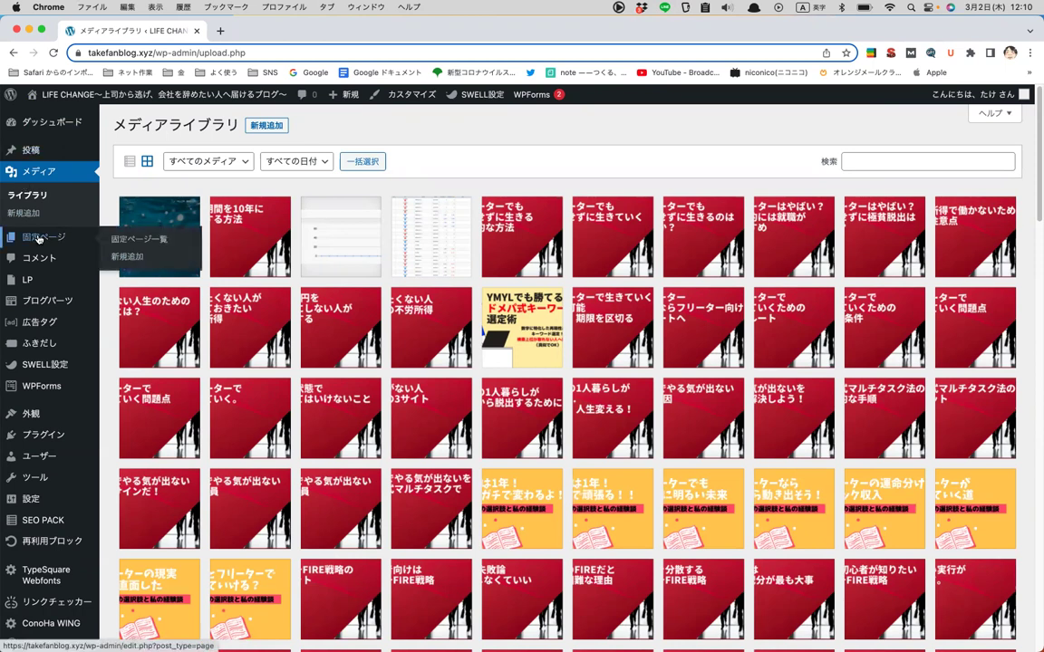
- View the 固定ページ list, then open コメント, which shows zero comments
{"action": "left_click", "coordinate": [41, 237]}
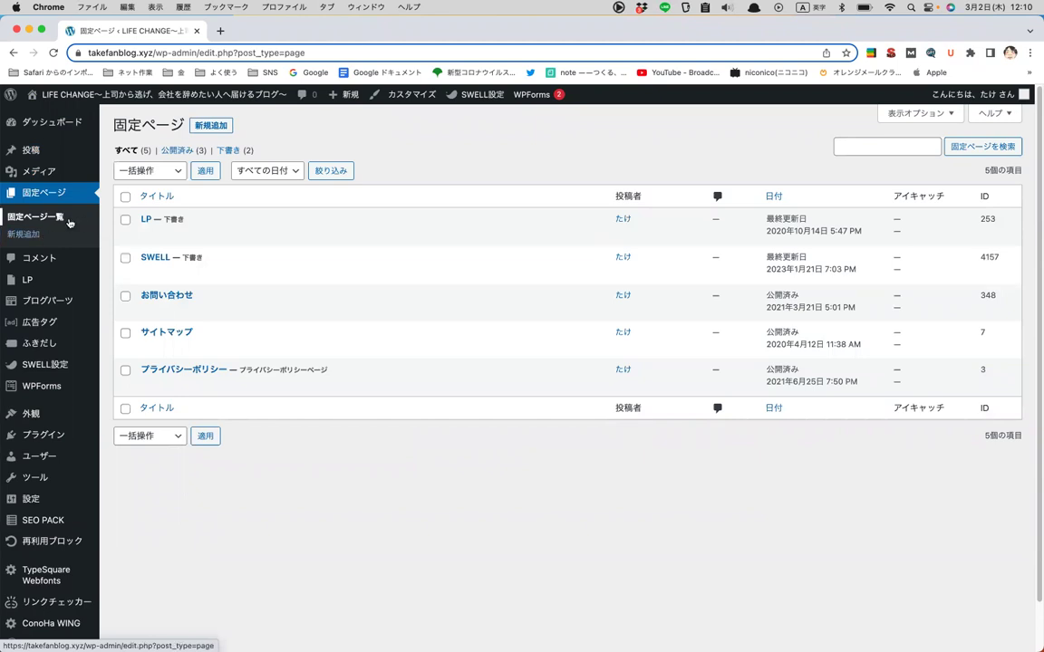
{"action": "mouse_move", "coordinate": [38, 154]}
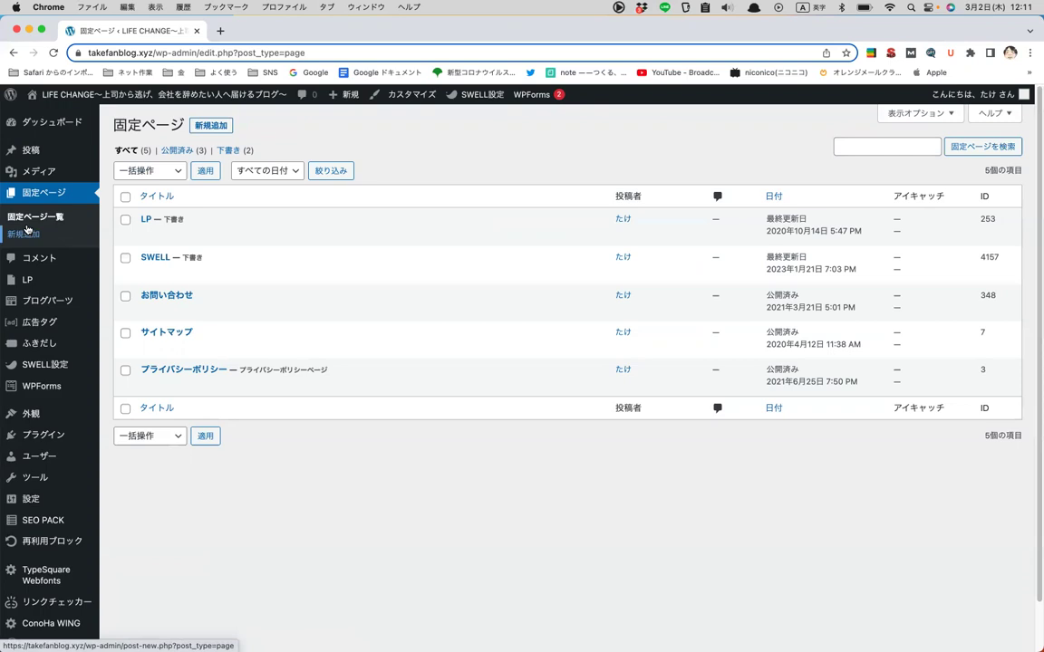
{"action": "left_click", "coordinate": [34, 264]}
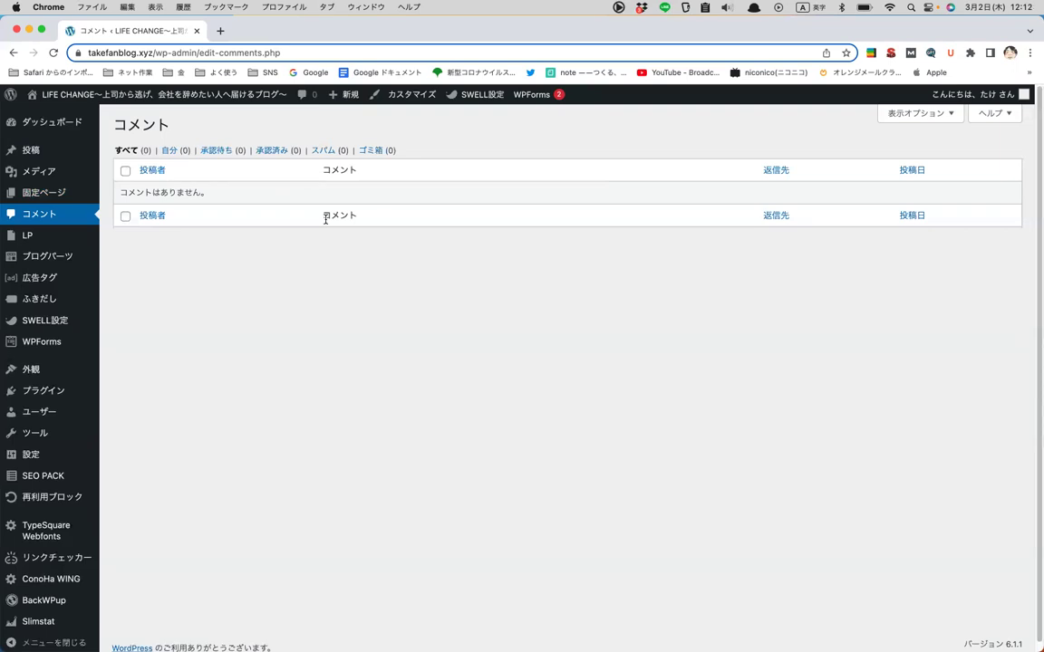
- Open the LP list showing its two published landing pages
{"action": "left_click", "coordinate": [19, 237]}
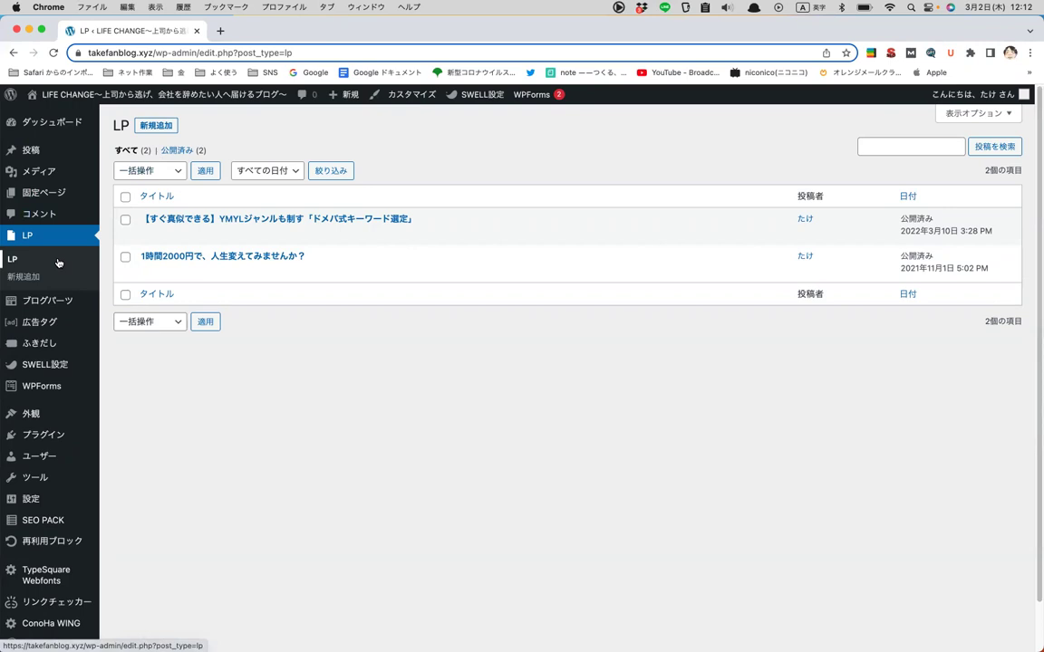
- Open the ブログパーツ list with プロフィール（フリーランス）, プロフィール and CTA
{"action": "left_click", "coordinate": [70, 301]}
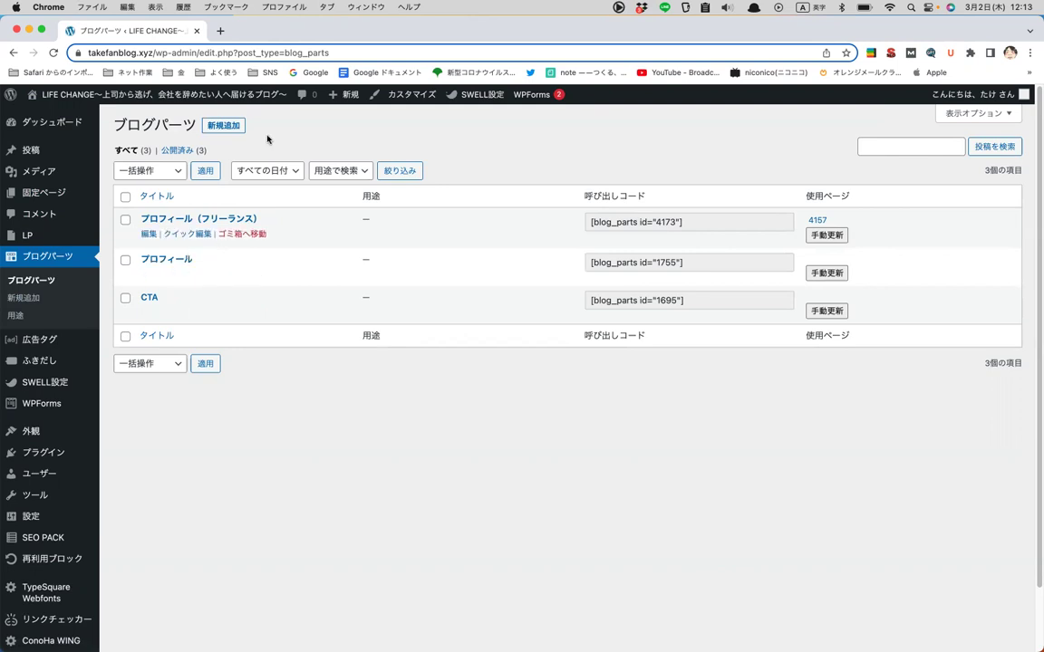
- Start a new blank blog part with 新規追加
{"action": "left_click", "coordinate": [234, 125]}
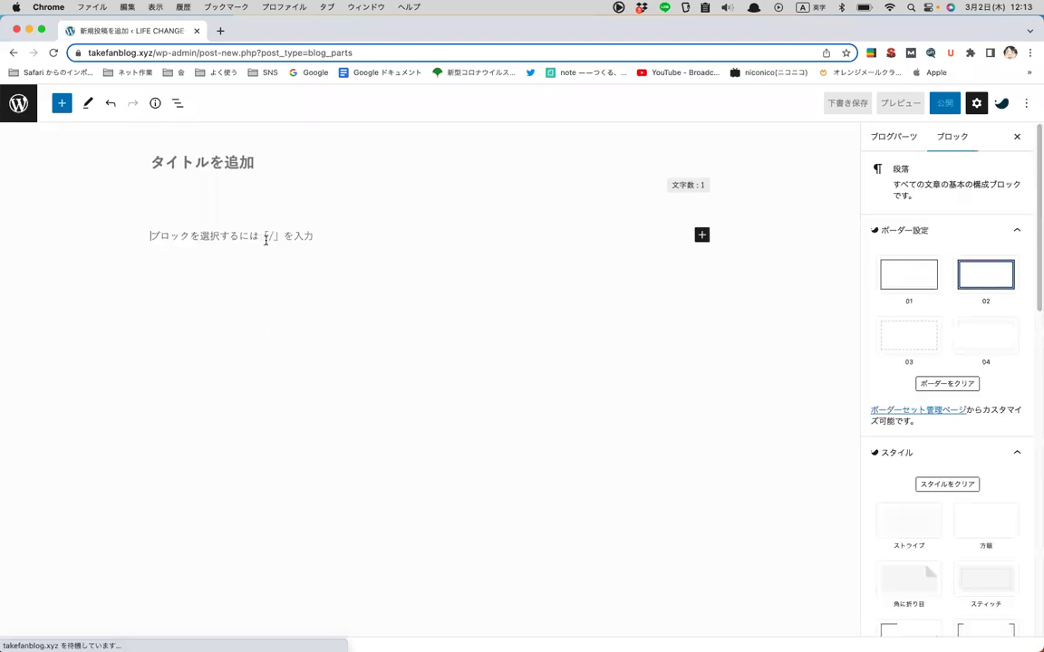
- Type the paragraph line ブログ歴5年：フリーランス。 in Japanese input
{"action": "key", "text": "ctrl+space"}
{"action": "type", "text": "ブログ"}
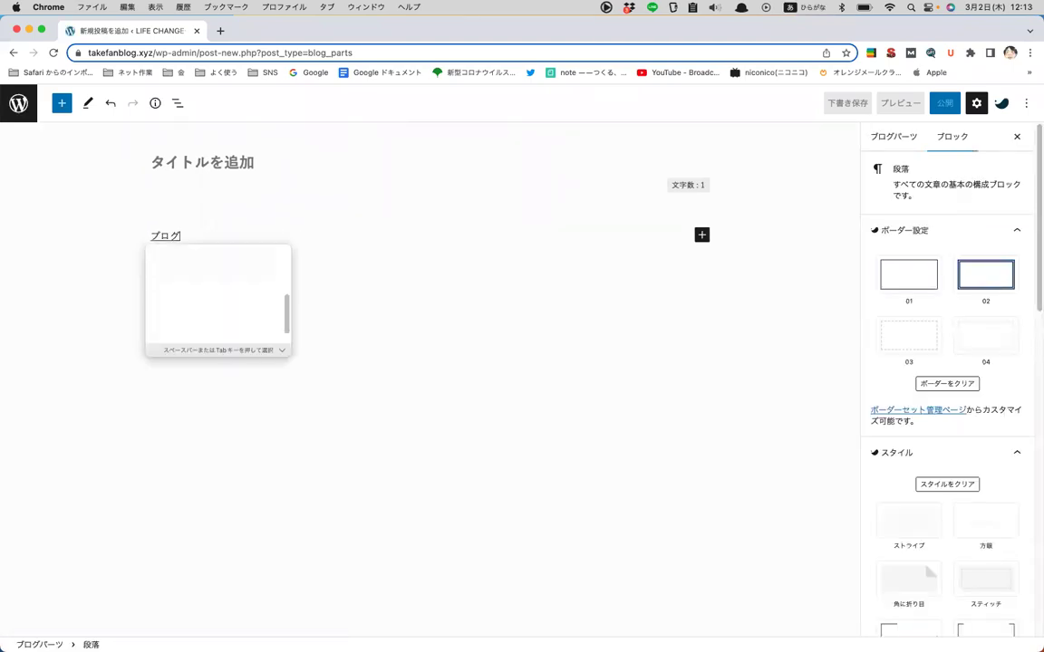
{"action": "type", "text": "歴"}
{"action": "key", "text": "Return"}
{"action": "type", "text": "五ねnn"}
{"action": "key", "text": "space"}
{"action": "key", "text": "Return"}
{"action": "type", "text": ":フリーランス"}
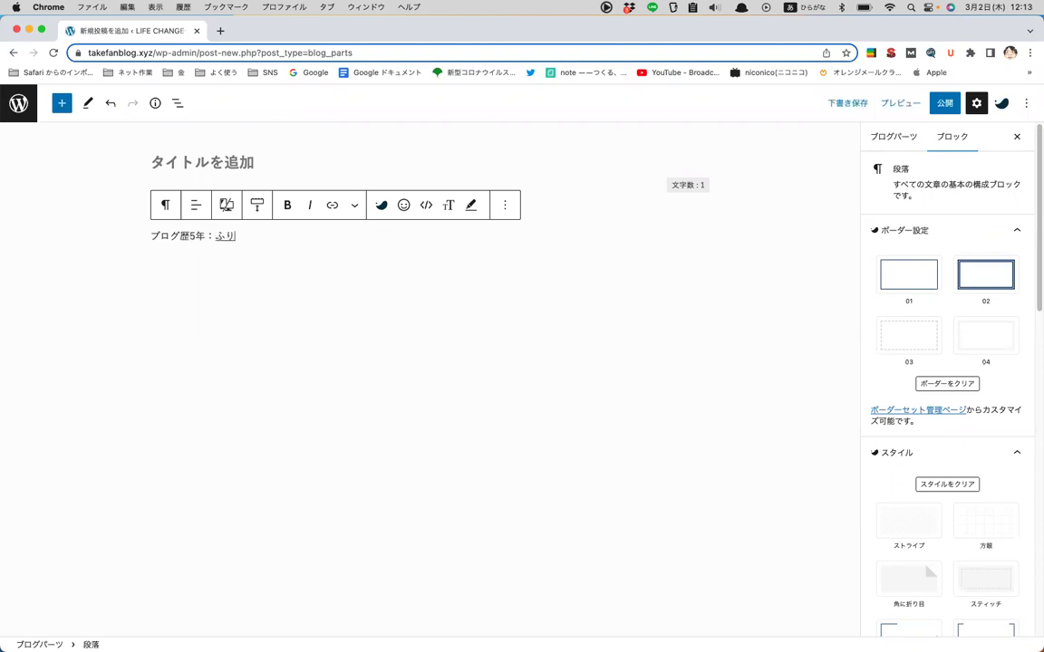
{"action": "key", "text": "Return"}
{"action": "type", "text": "・"}
{"action": "key", "text": "BackSpace"}
{"action": "type", "text": "."}
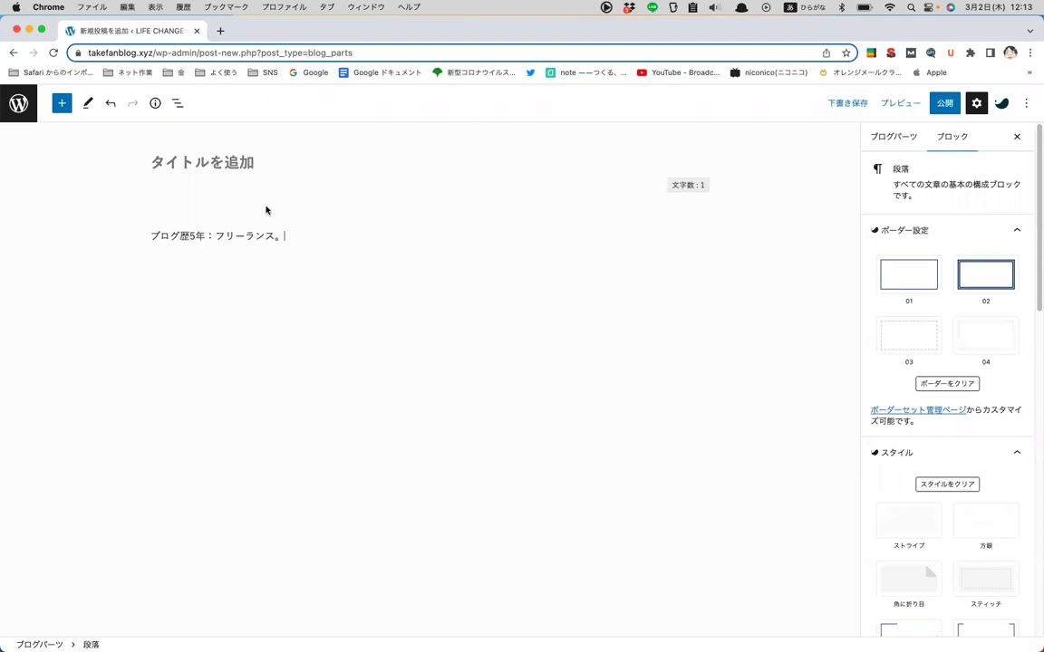
- Title the blog part フリーランスプロフィール, publish it, and return to the parts list
{"action": "left_click", "coordinate": [261, 166]}
{"action": "type", "text": "フリーランス"}
{"action": "key", "text": "Return"}
{"action": "type", "text": "ぶロフィール"}
{"action": "key", "text": "Return"}
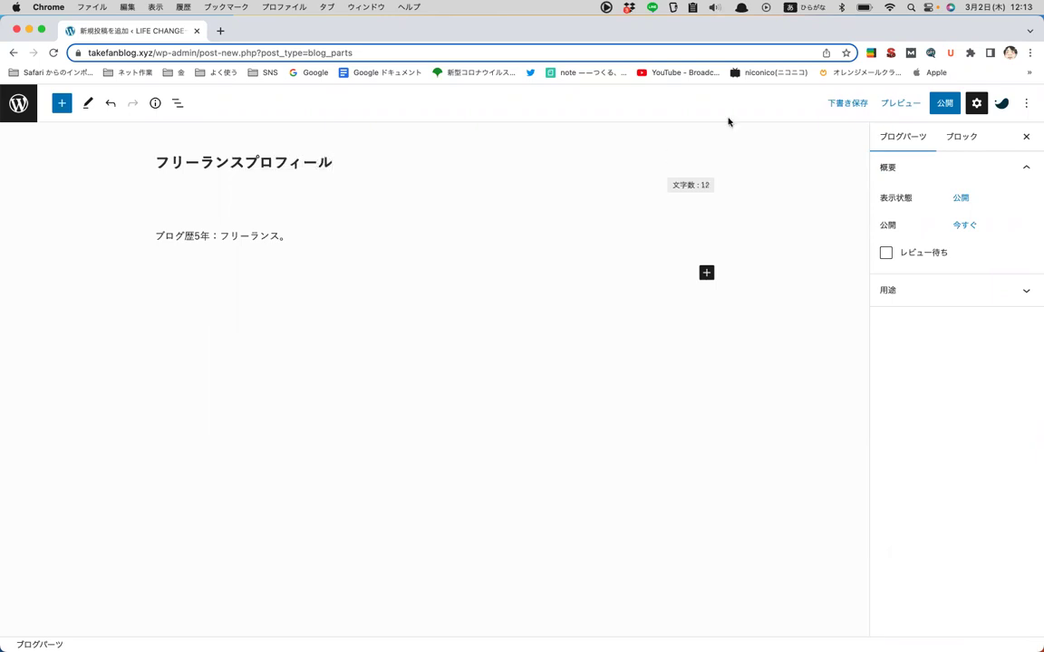
{"action": "left_click", "coordinate": [944, 102]}
{"action": "left_click", "coordinate": [911, 102]}
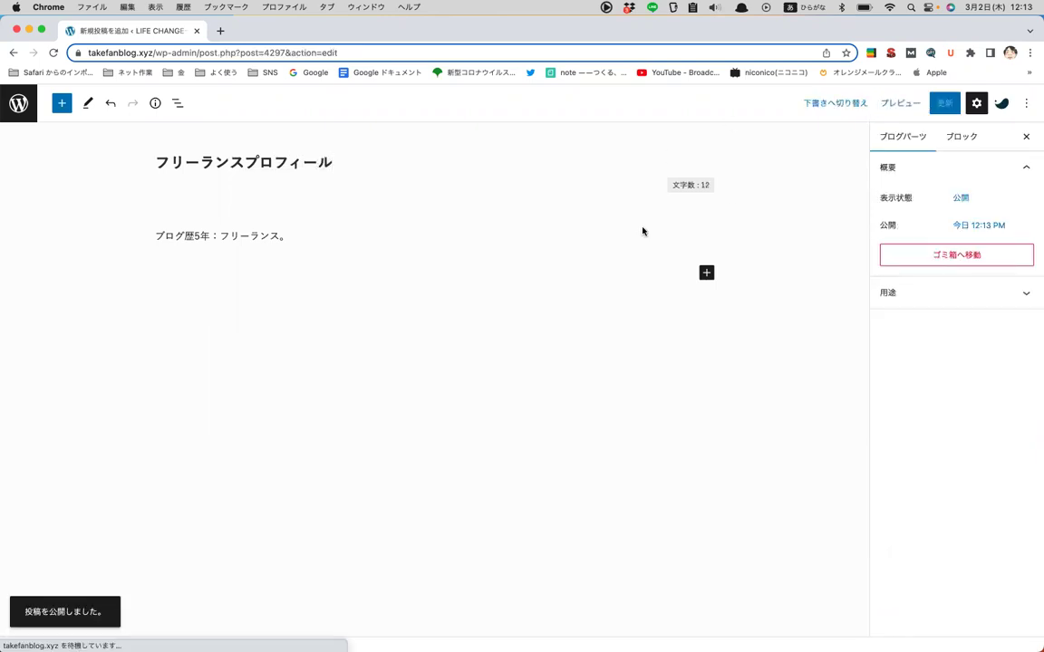
{"action": "left_click", "coordinate": [29, 109]}
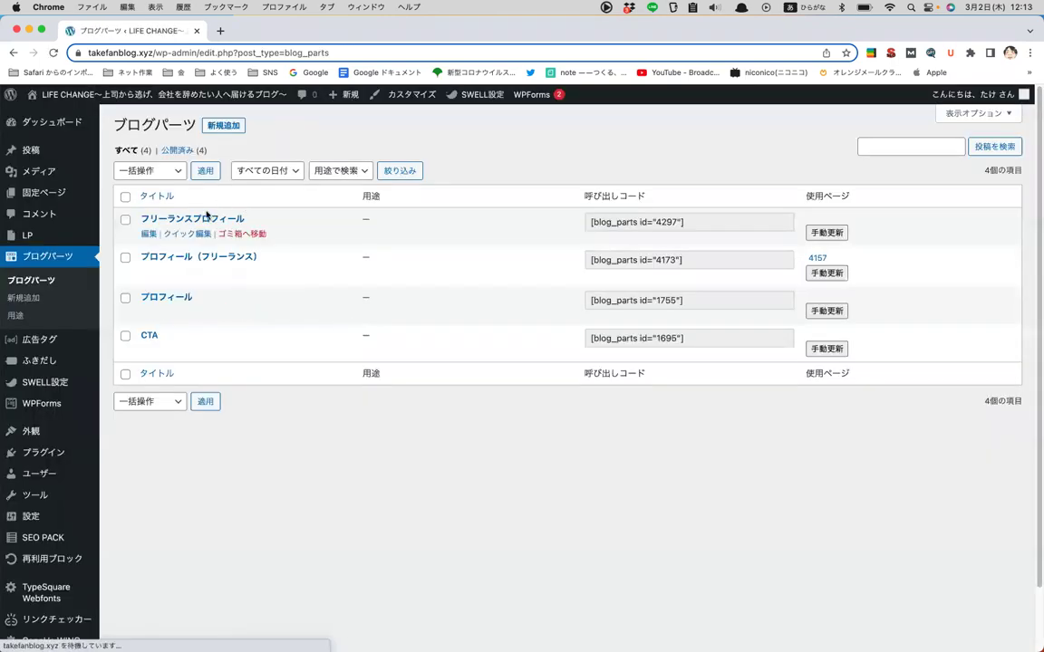
- Select the new part's shortcode, glance at 用途, then switch to the 広告タグ list
{"action": "left_click", "coordinate": [669, 223]}
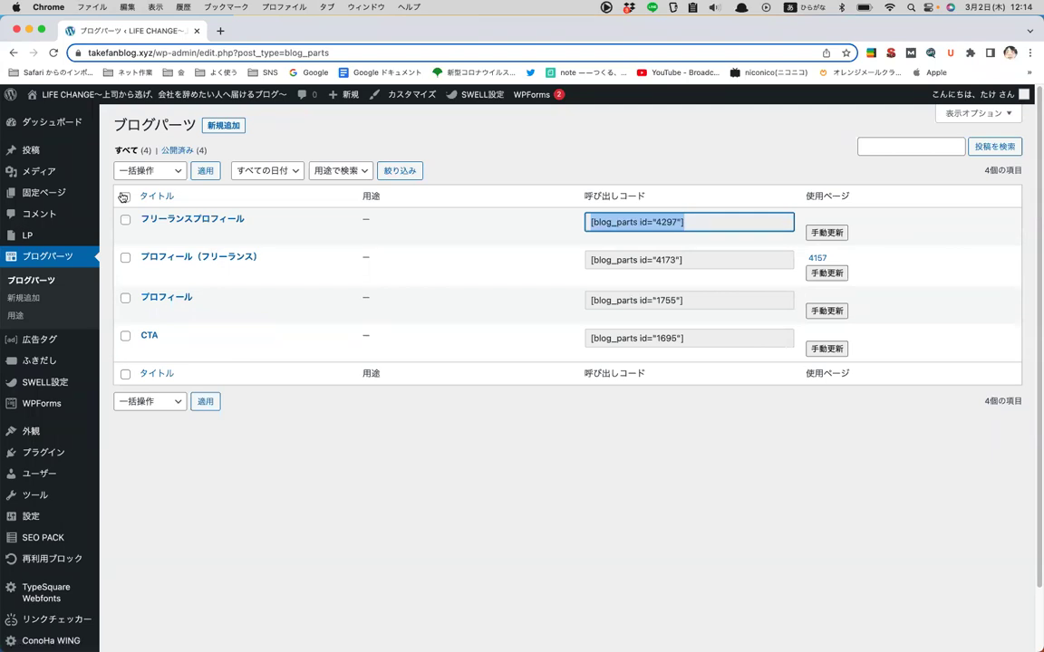
{"action": "left_click", "coordinate": [18, 315]}
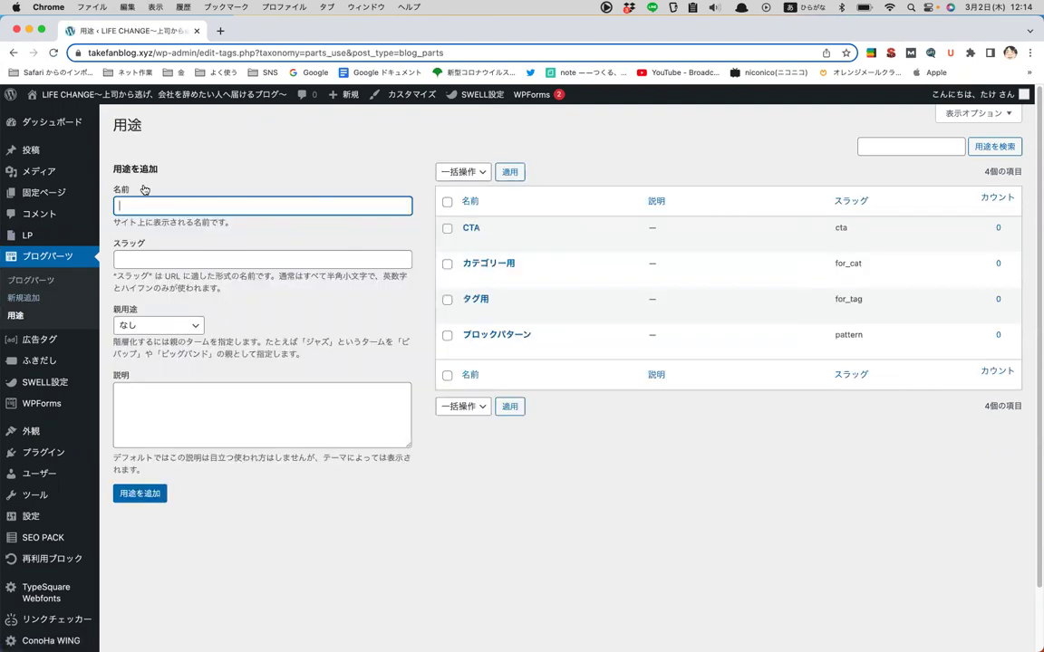
{"action": "left_click", "coordinate": [46, 282]}
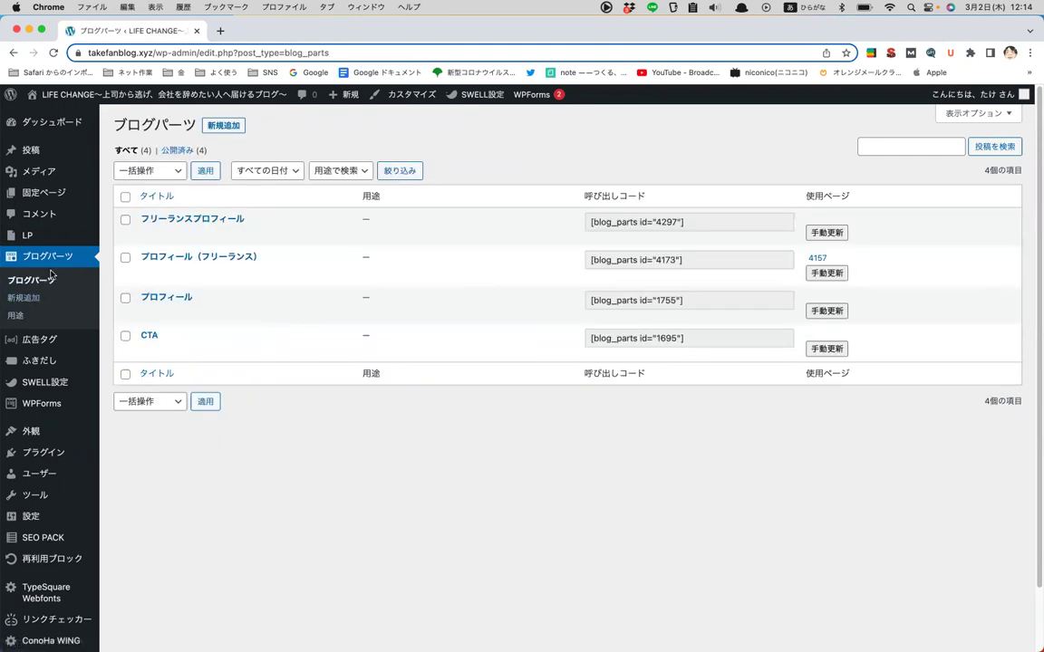
{"action": "left_click", "coordinate": [29, 341]}
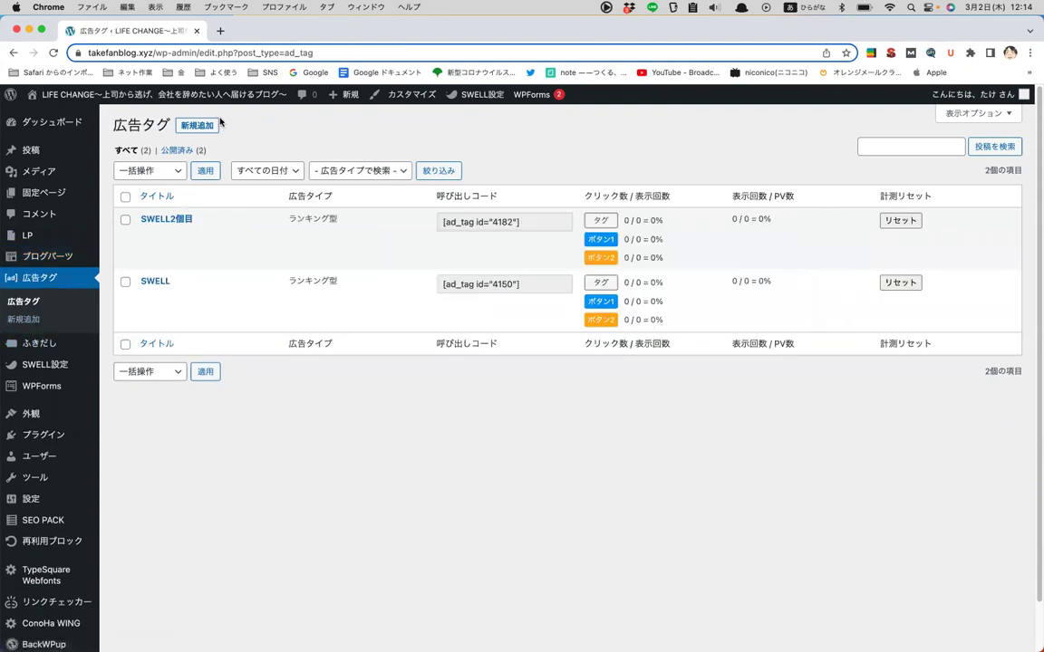
- Start a new ad tag and clear the test text from its code field
{"action": "left_click", "coordinate": [206, 126]}
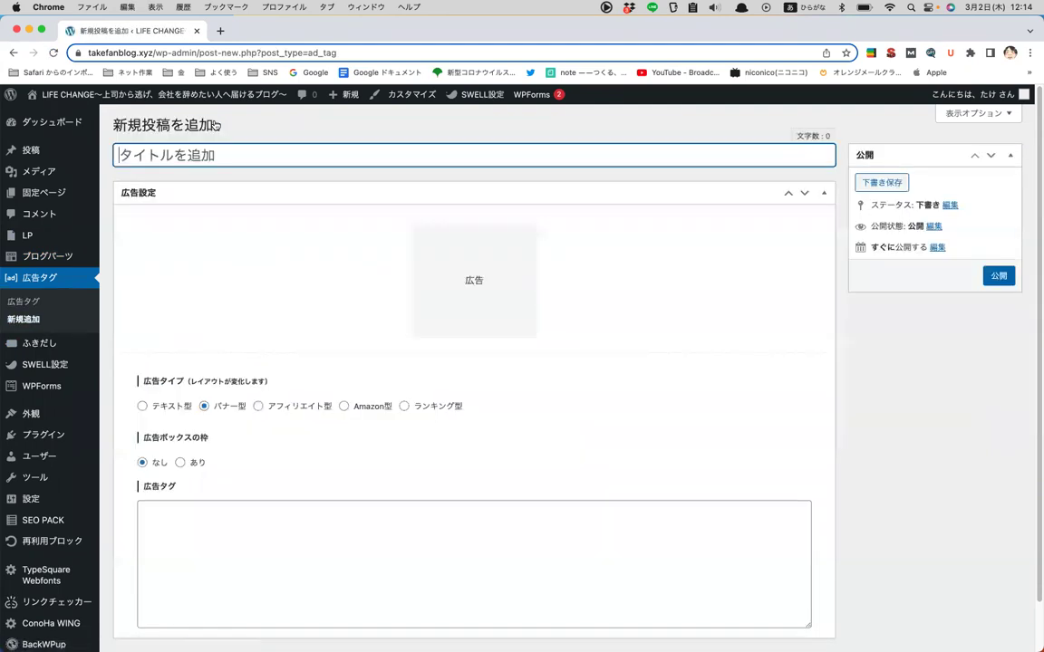
{"action": "left_click", "coordinate": [270, 549]}
{"action": "key", "text": "Eisu_toggle"}
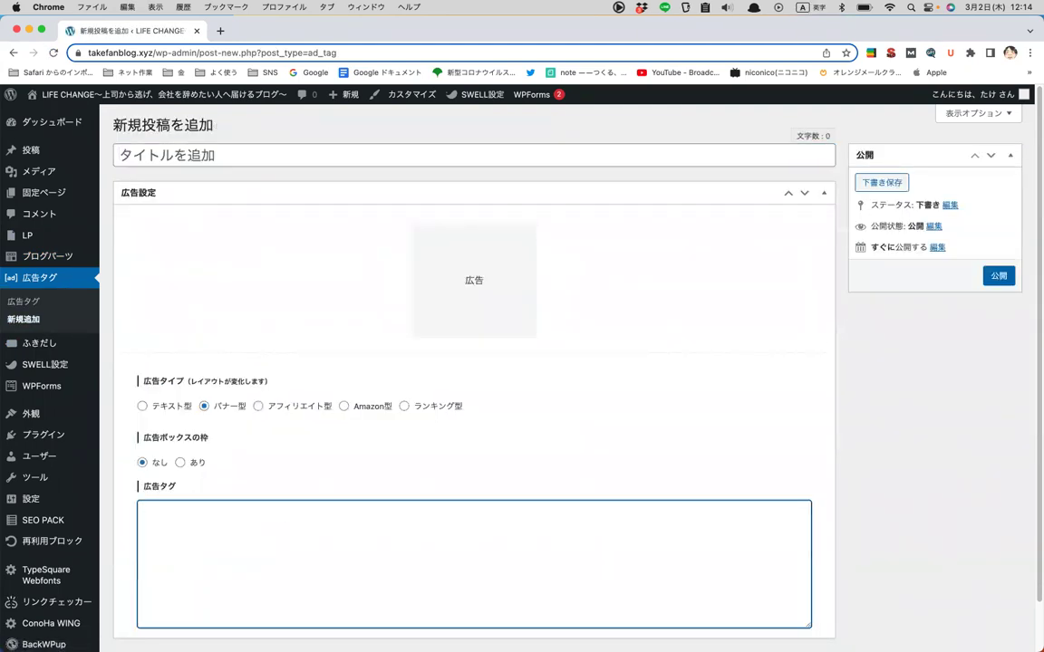
{"action": "type", "text": "a8aaaaaaaaaaaaaa"}
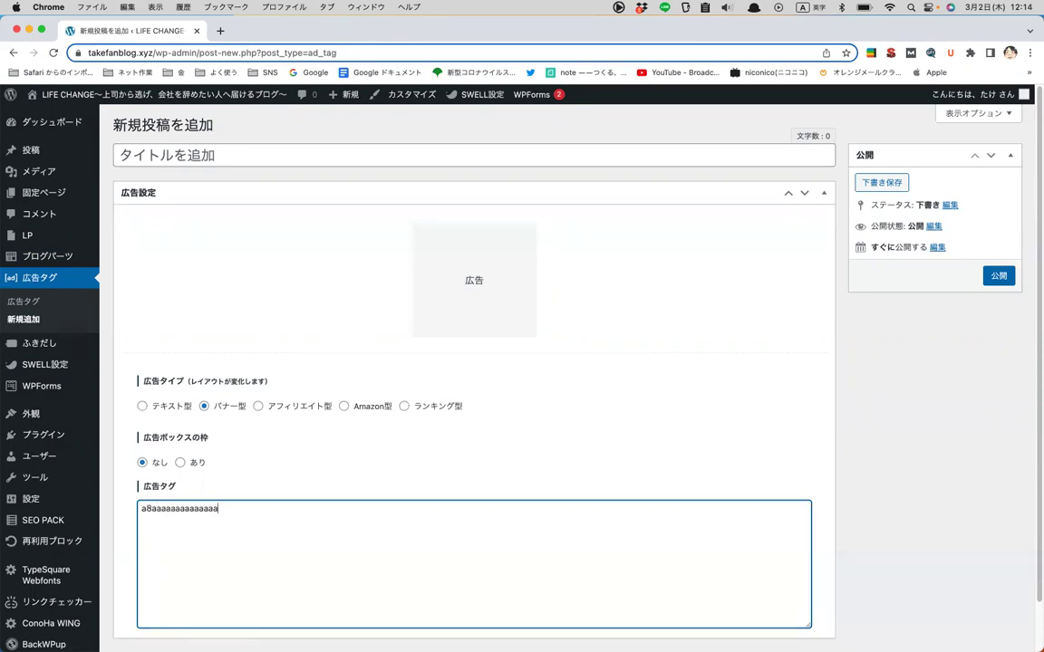
{"action": "key", "text": "super+a"}
{"action": "key", "text": "BackSpace"}
- Enter the ad tag title 【テキスト】商品A
{"action": "left_click", "coordinate": [240, 157]}
{"action": "key", "text": "Hiragana"}
{"action": "type", "text": "[]"}
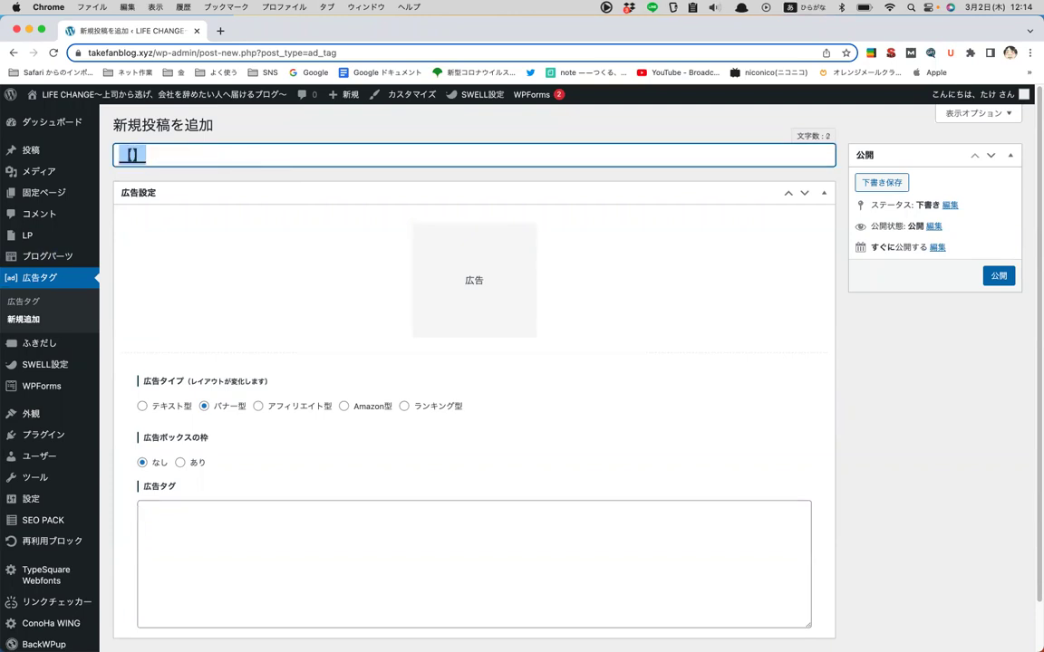
{"action": "type", "text": "テキスト"}
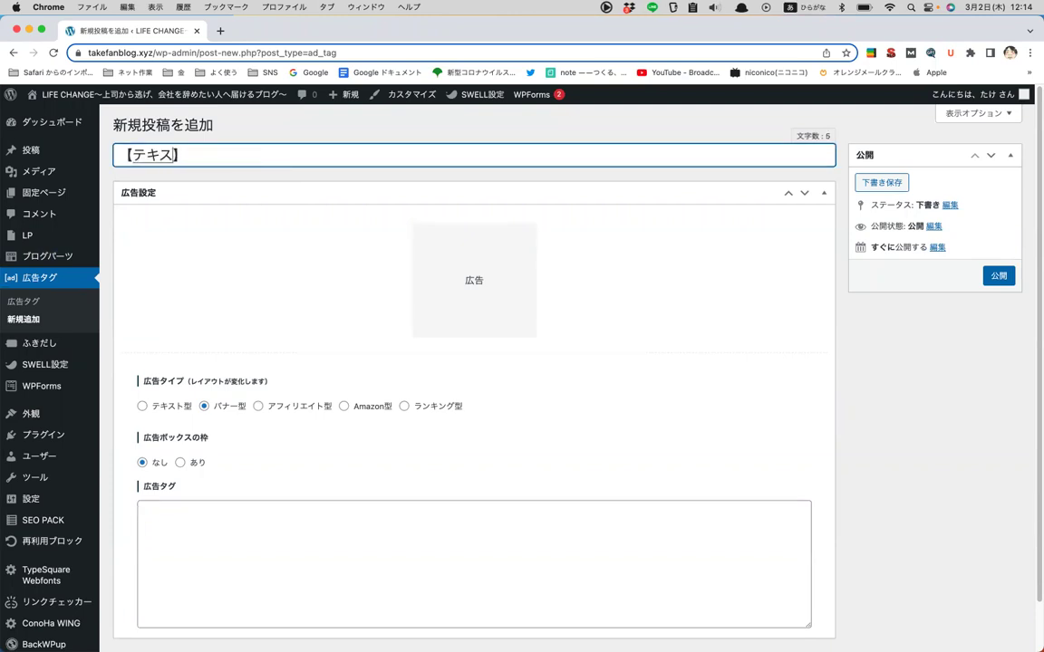
{"action": "key", "text": "Return"}
{"action": "key", "text": "Right"}
{"action": "type", "text": "shouhin"}
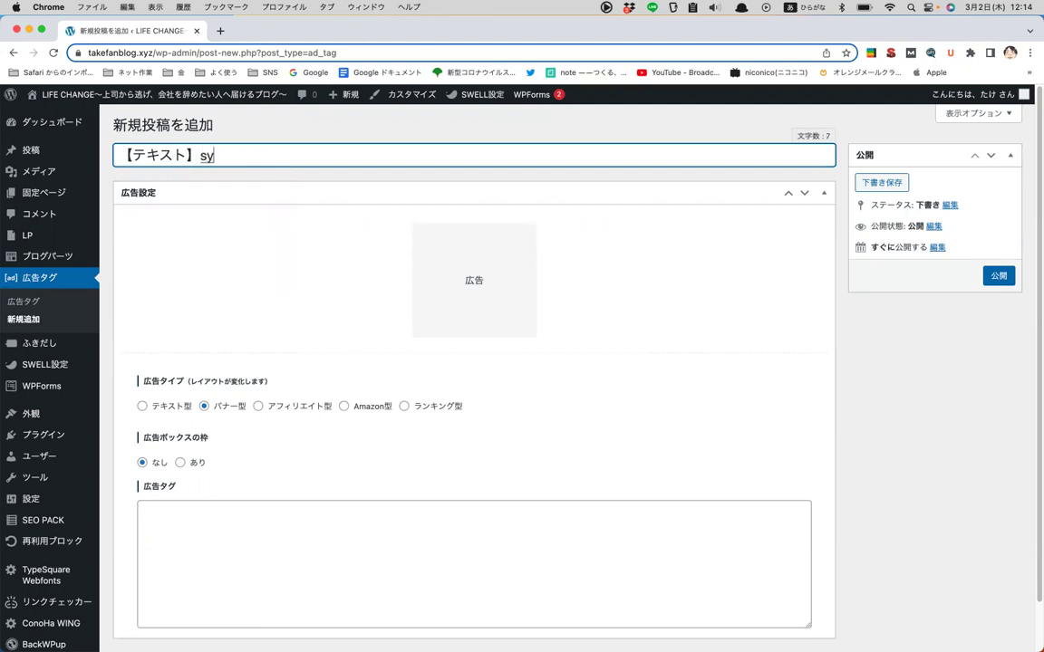
{"action": "key", "text": "space"}
{"action": "key", "text": "Eisu_toggle"}
- Fill the ad code with aaaaaaaaa and set the ad type to テキスト型
{"action": "left_click", "coordinate": [234, 510]}
{"action": "type", "text": "aaaaaaaaa"}
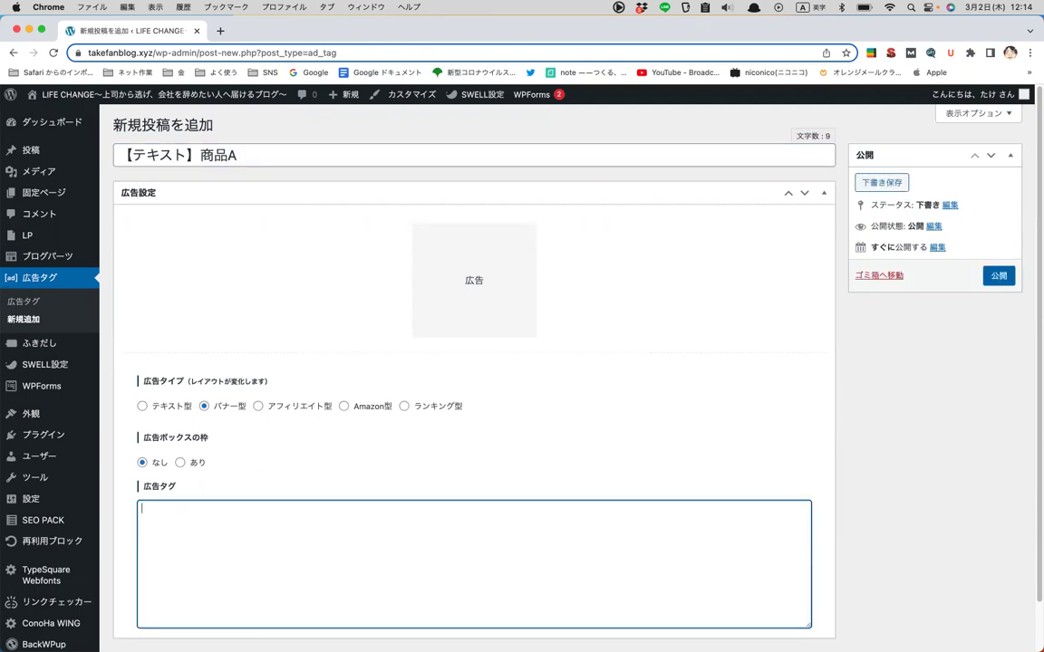
{"action": "left_click", "coordinate": [141, 406]}
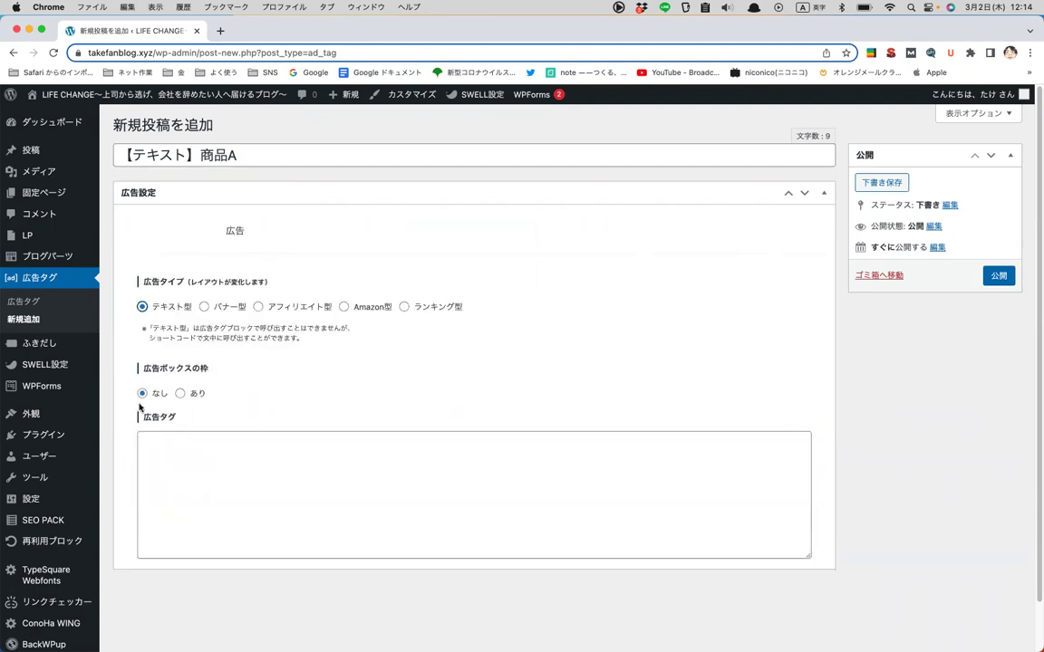
{"action": "left_click", "coordinate": [405, 306]}
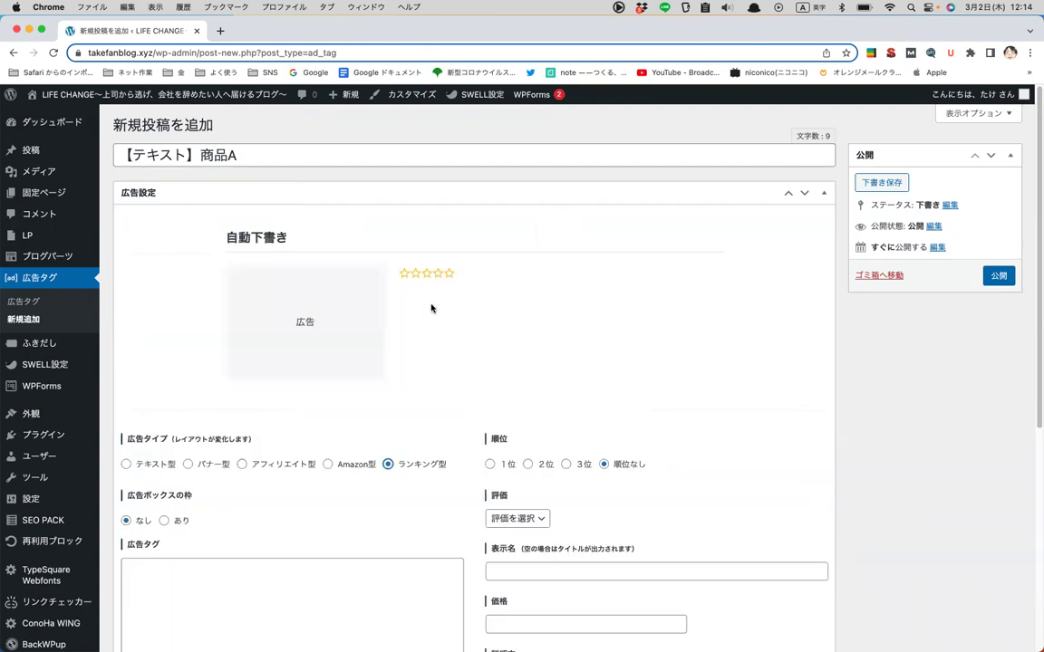
{"action": "scroll", "coordinate": [448, 329], "scroll_direction": "down", "scroll_amount": 3}
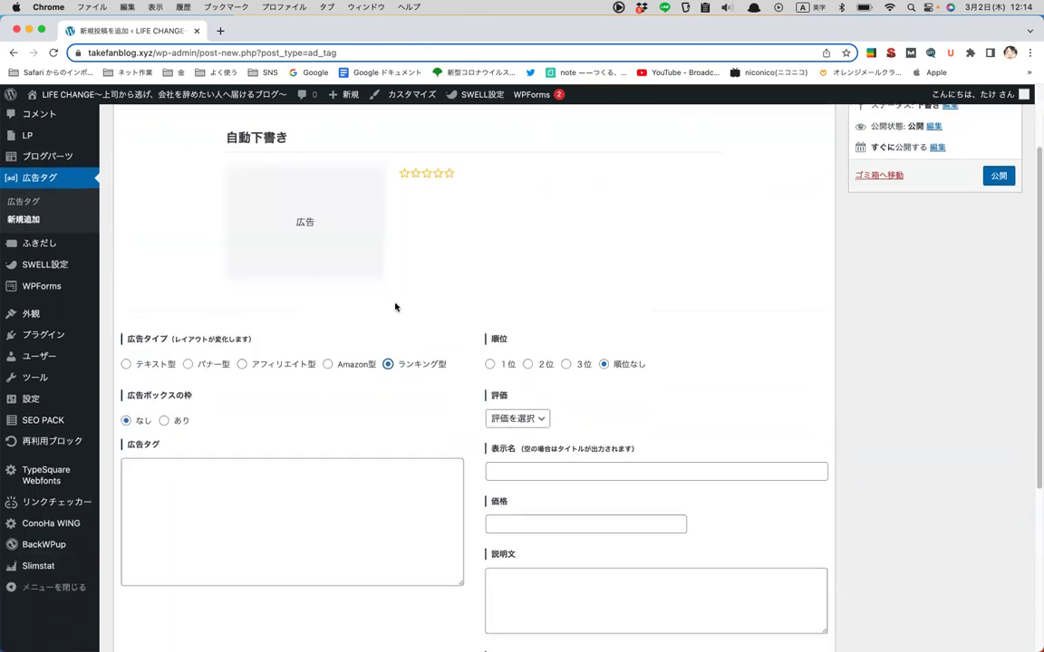
{"action": "left_click", "coordinate": [126, 364]}
{"action": "scroll", "coordinate": [228, 369], "scroll_direction": "up", "scroll_amount": 2}
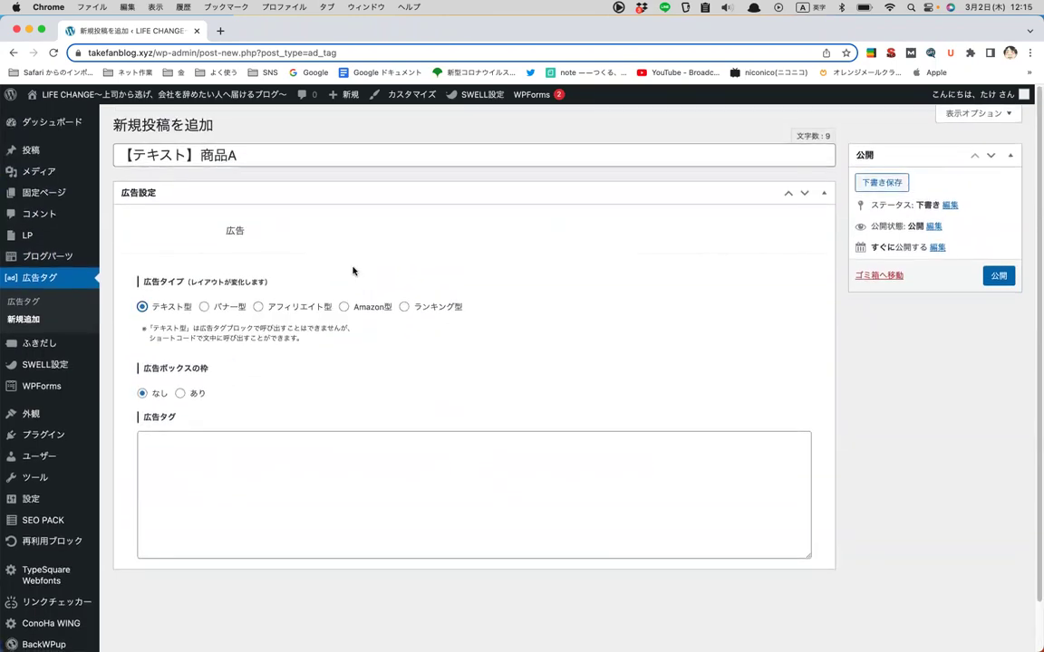
- Enter ああああああああ as the tag content and publish the ad tag
{"action": "left_click", "coordinate": [468, 485]}
{"action": "key", "text": "ctrl+space"}
{"action": "type", "text": "ああああああああ"}
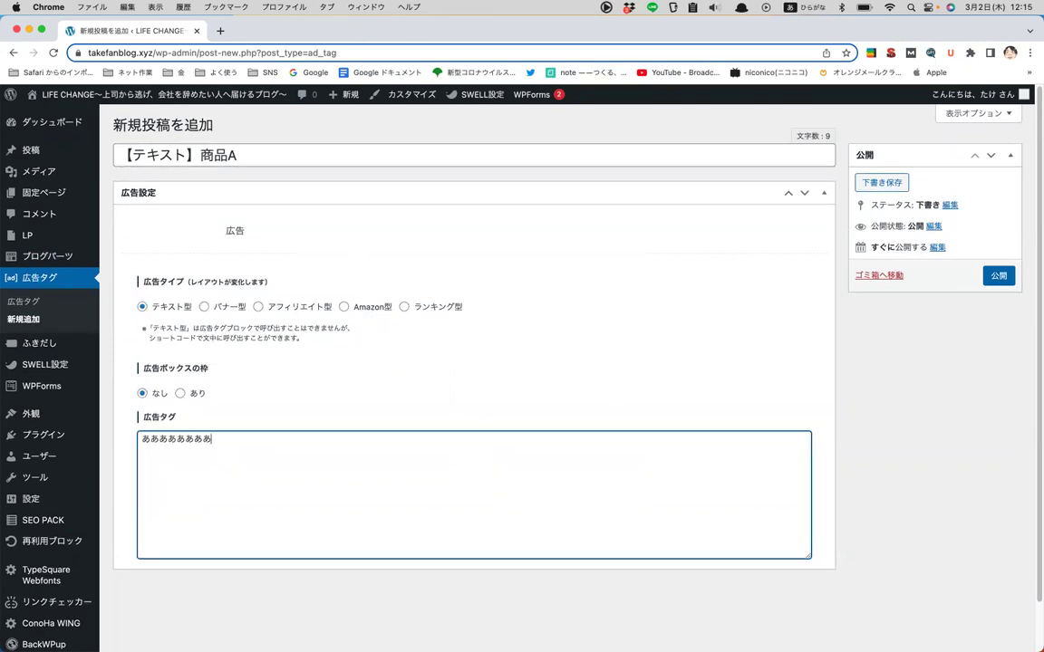
{"action": "left_click", "coordinate": [998, 277]}
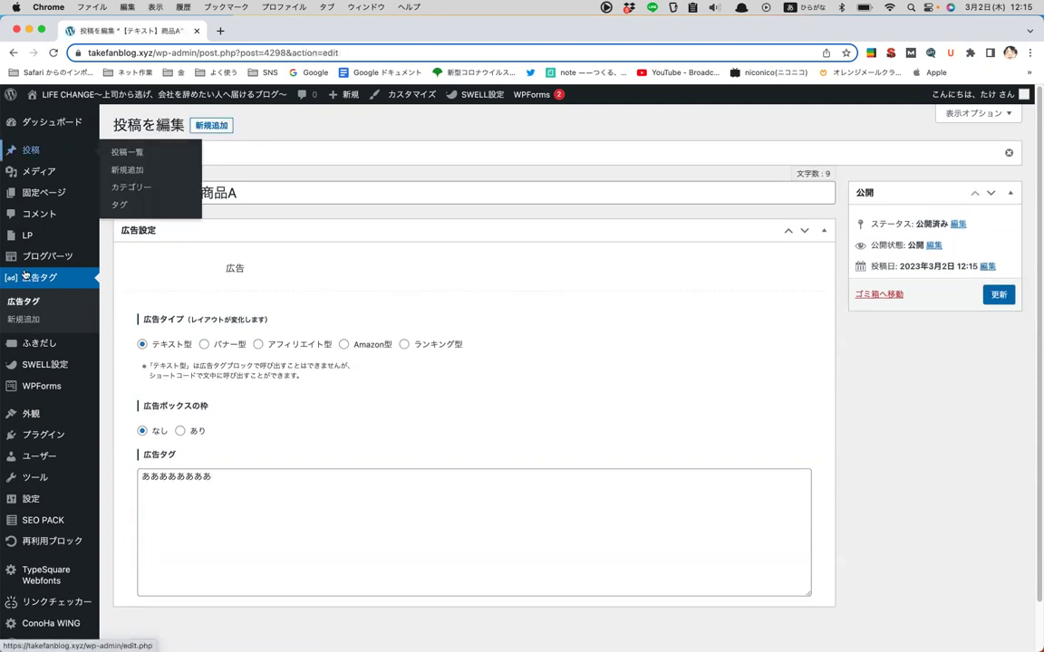
- Copy the 【テキスト】商品A shortcode and paste [ad_tag id="4298"] into a new post
{"action": "left_click", "coordinate": [18, 302]}
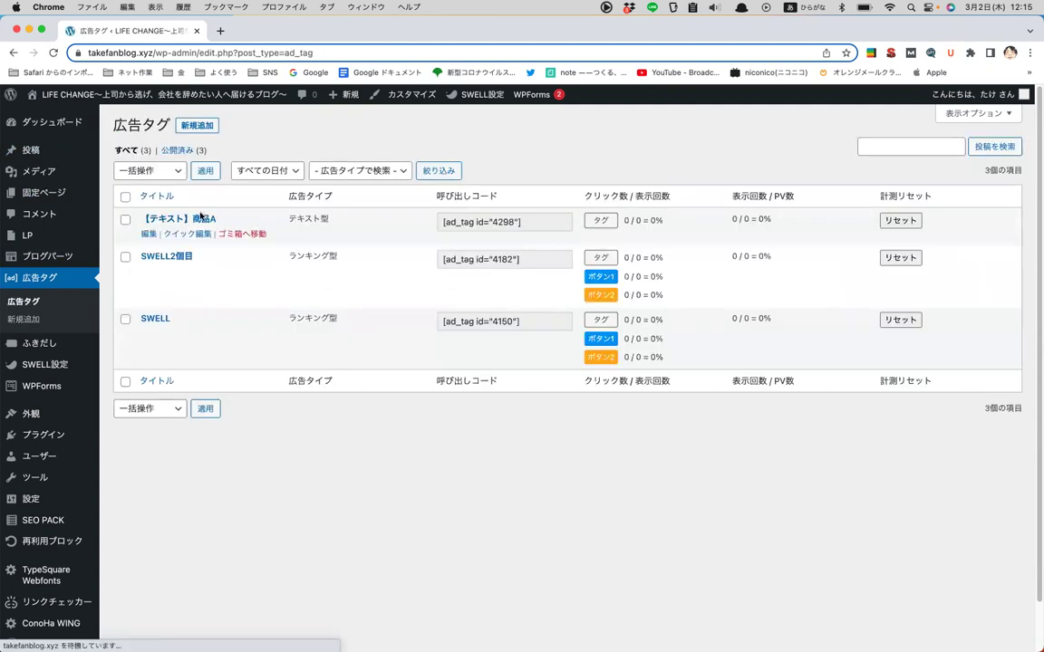
{"action": "left_click", "coordinate": [533, 221]}
{"action": "key", "text": "super+c"}
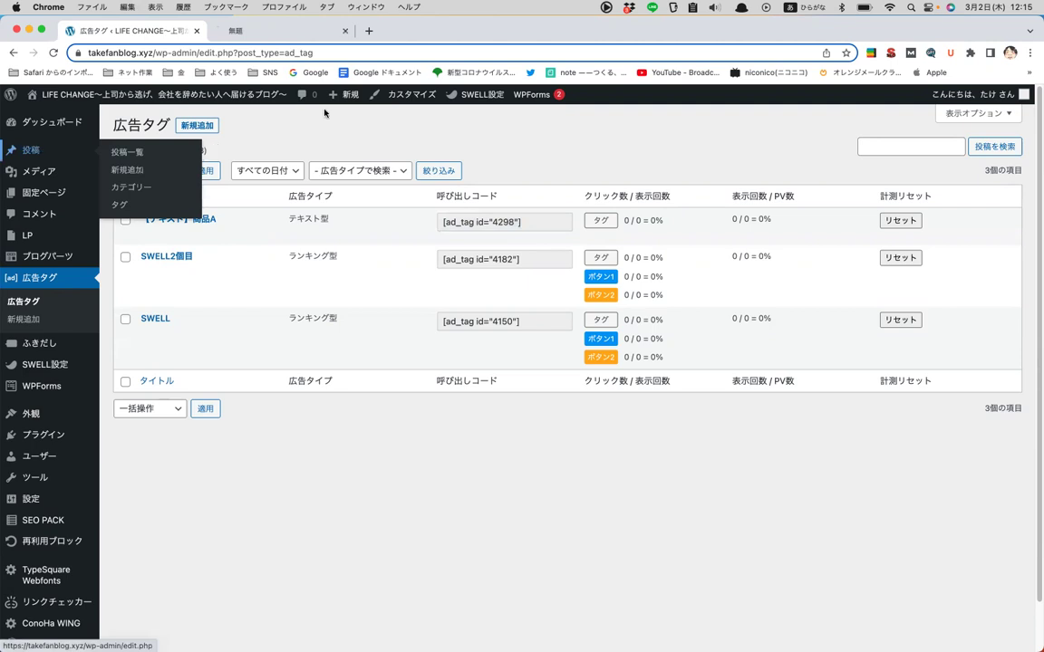
{"action": "left_click", "coordinate": [276, 31]}
{"action": "left_click", "coordinate": [168, 124]}
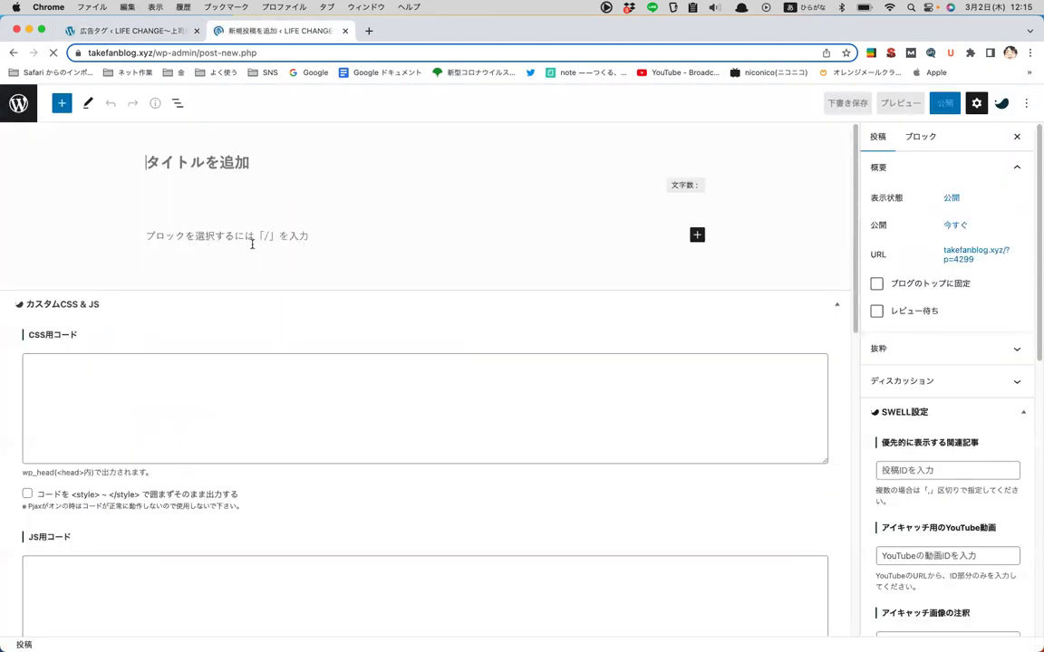
{"action": "left_click", "coordinate": [252, 243]}
{"action": "key", "text": "super+v"}
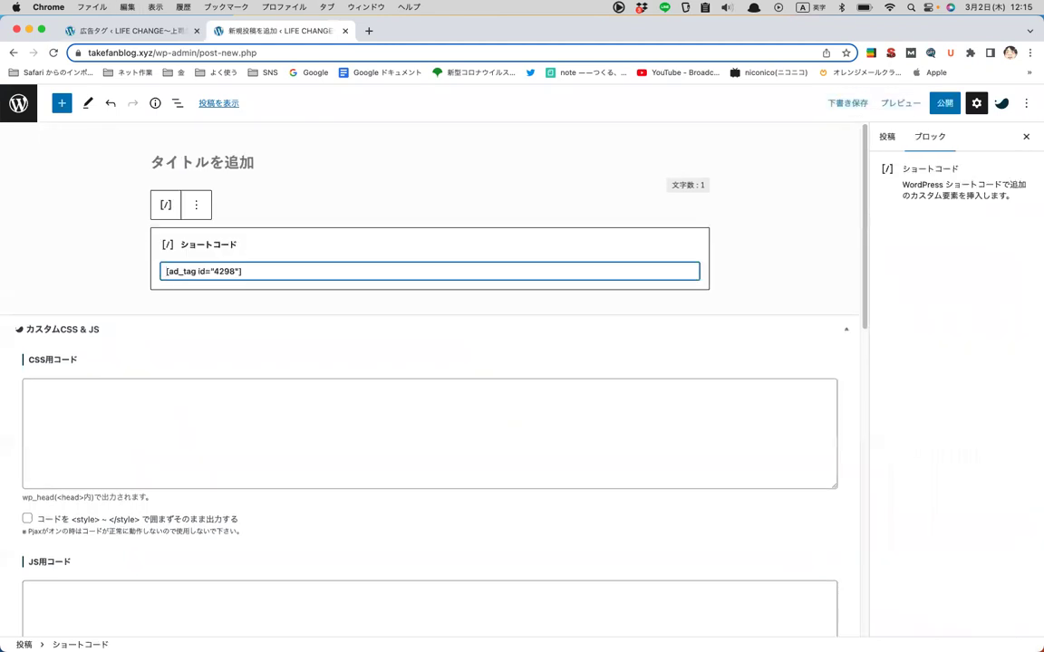
{"action": "key", "text": "super+z"}
{"action": "key", "text": "super+shift+z"}
- Add a SWELLボタン block via /ボタン and paste the ad tag into its 広告タグを直接入力 field
{"action": "key", "text": "Return"}
{"action": "key", "text": "Return"}
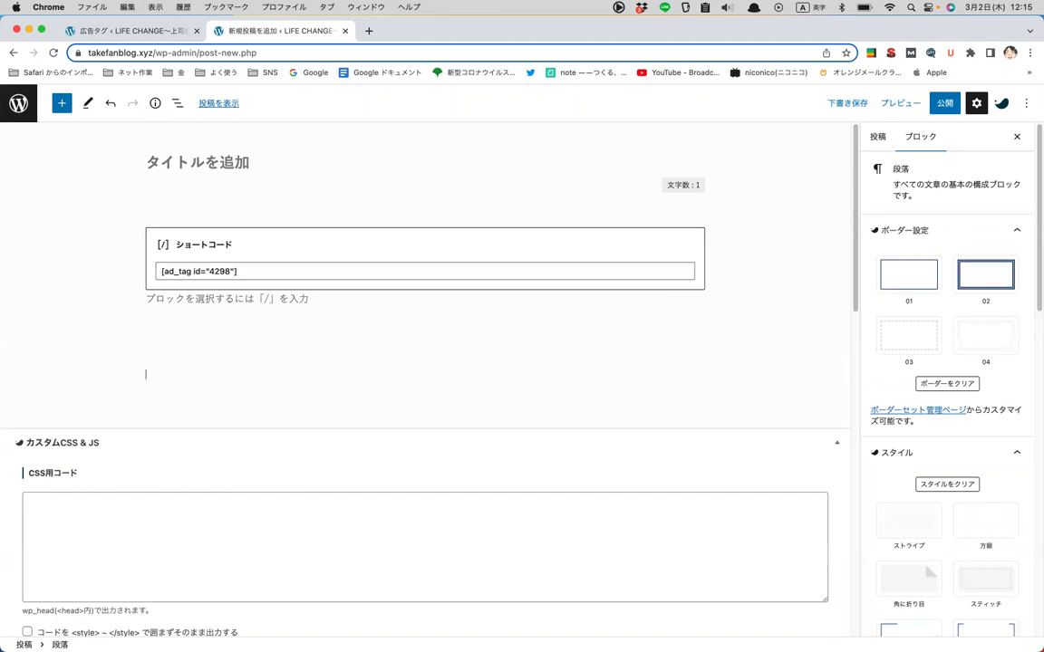
{"action": "type", "text": "/ボタン"}
{"action": "key", "text": "Down"}
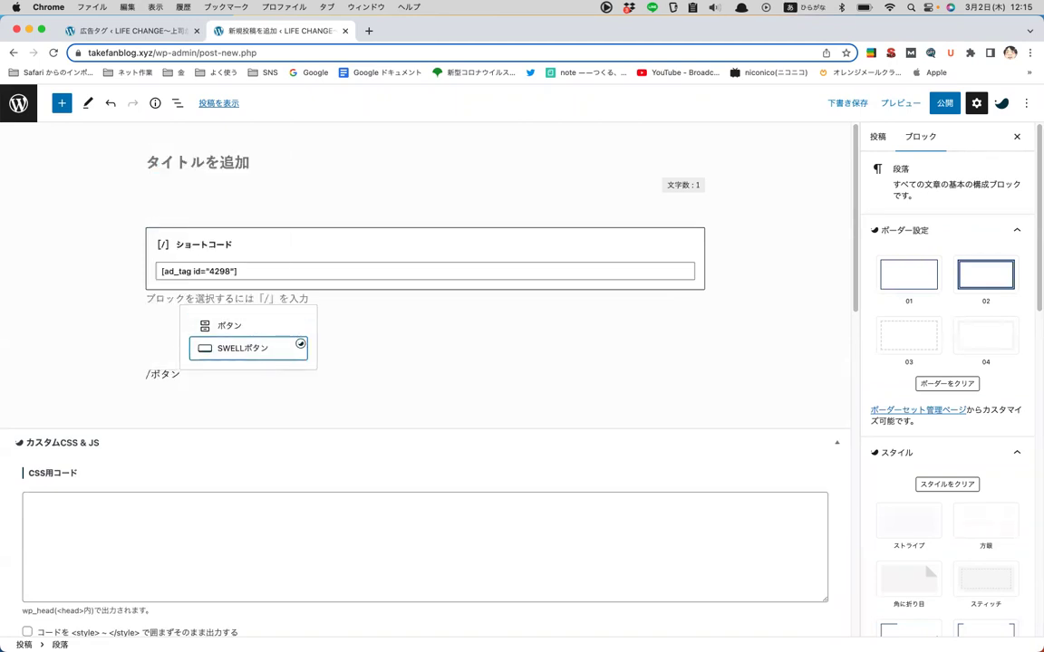
{"action": "key", "text": "Return"}
{"action": "scroll", "coordinate": [930, 444], "scroll_direction": "down", "scroll_amount": 5}
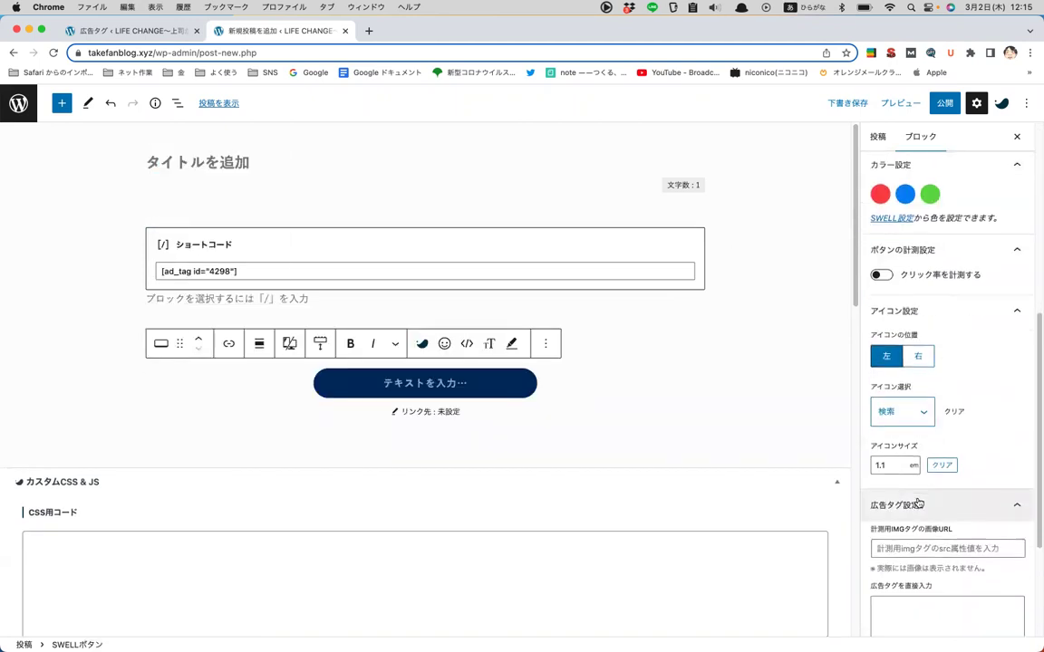
{"action": "left_click", "coordinate": [927, 568]}
{"action": "key", "text": "super+v"}
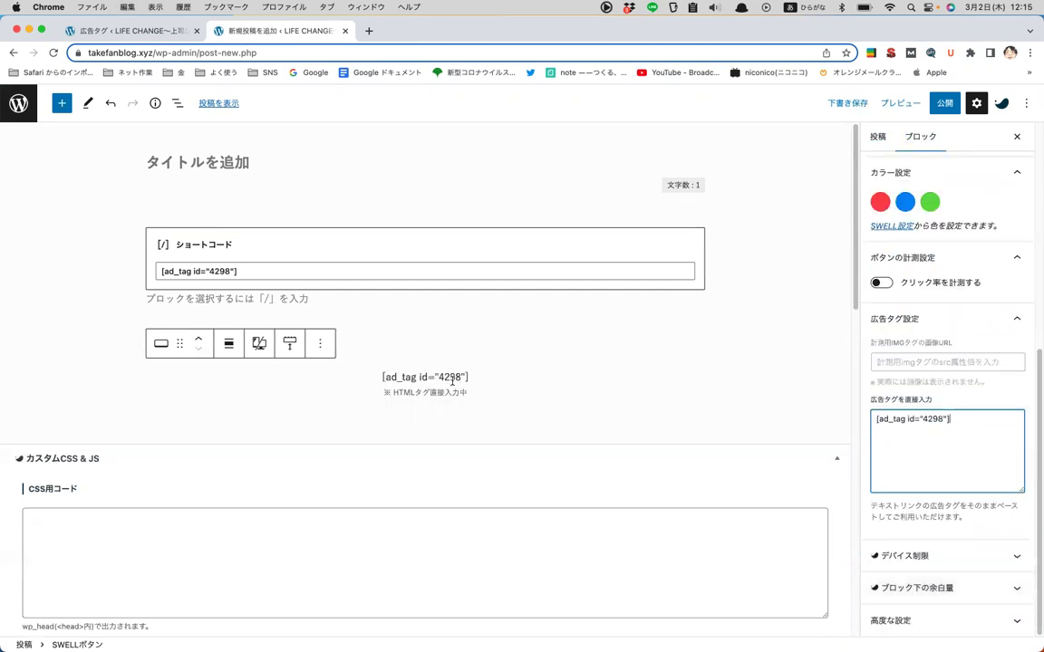
- Preview the post in a new tab and highlight the ad text ああああああああ
{"action": "left_click", "coordinate": [897, 102]}
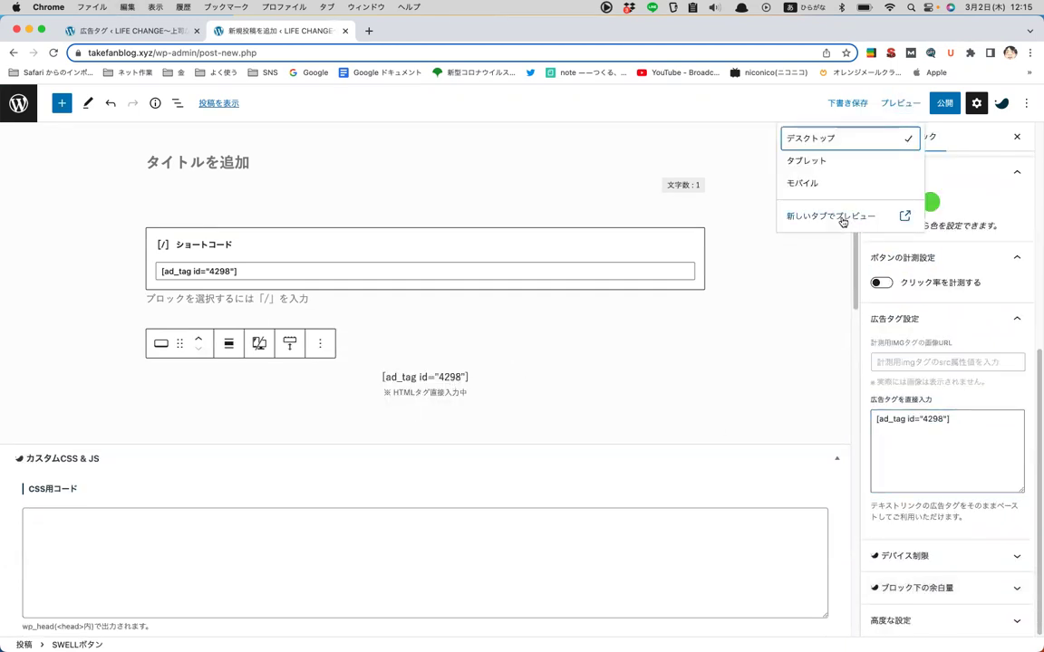
{"action": "left_click", "coordinate": [841, 221]}
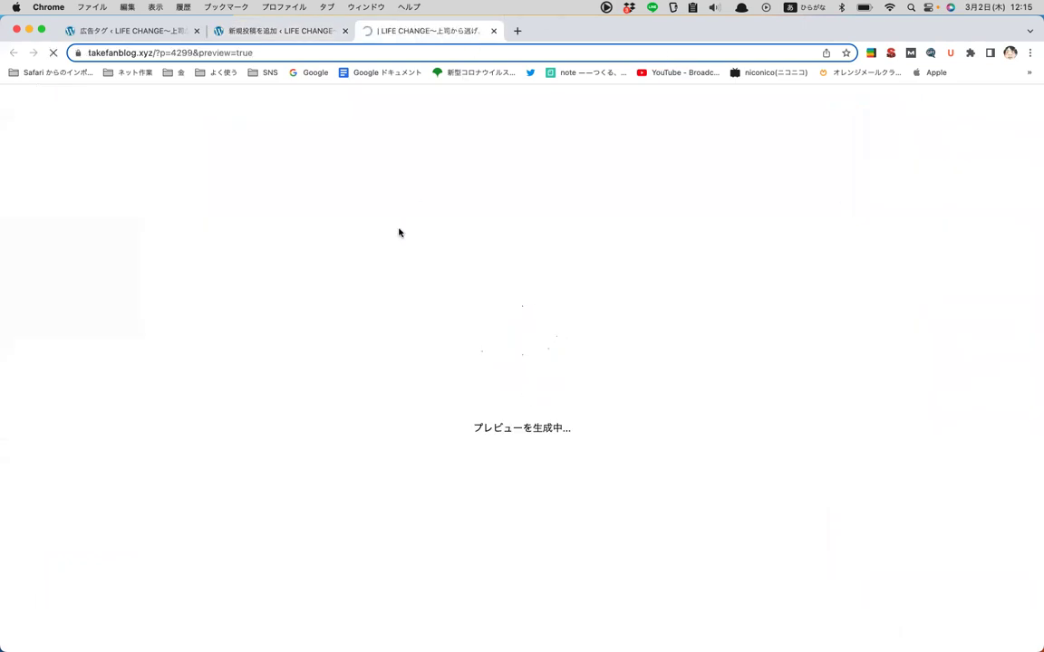
{"action": "scroll", "coordinate": [383, 248], "scroll_direction": "down", "scroll_amount": 5}
{"action": "scroll", "coordinate": [375, 249], "scroll_direction": "up", "scroll_amount": 2}
{"action": "left_click_drag", "start_coordinate": [363, 275], "coordinate": [515, 274]}
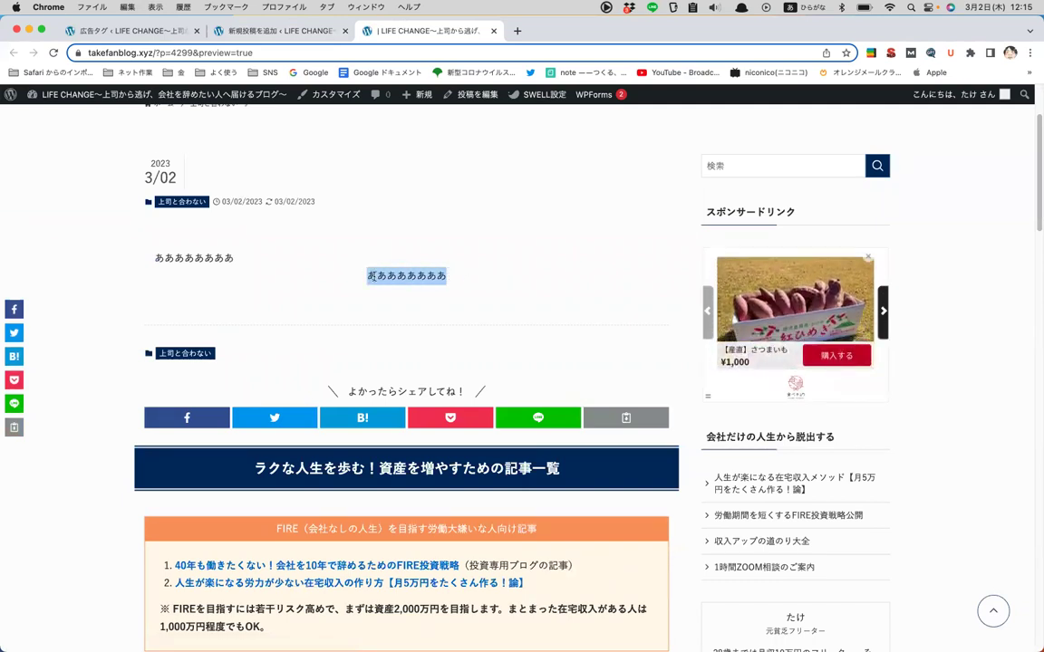
{"action": "left_click", "coordinate": [367, 277]}
{"action": "left_click_drag", "start_coordinate": [367, 276], "coordinate": [494, 277]}
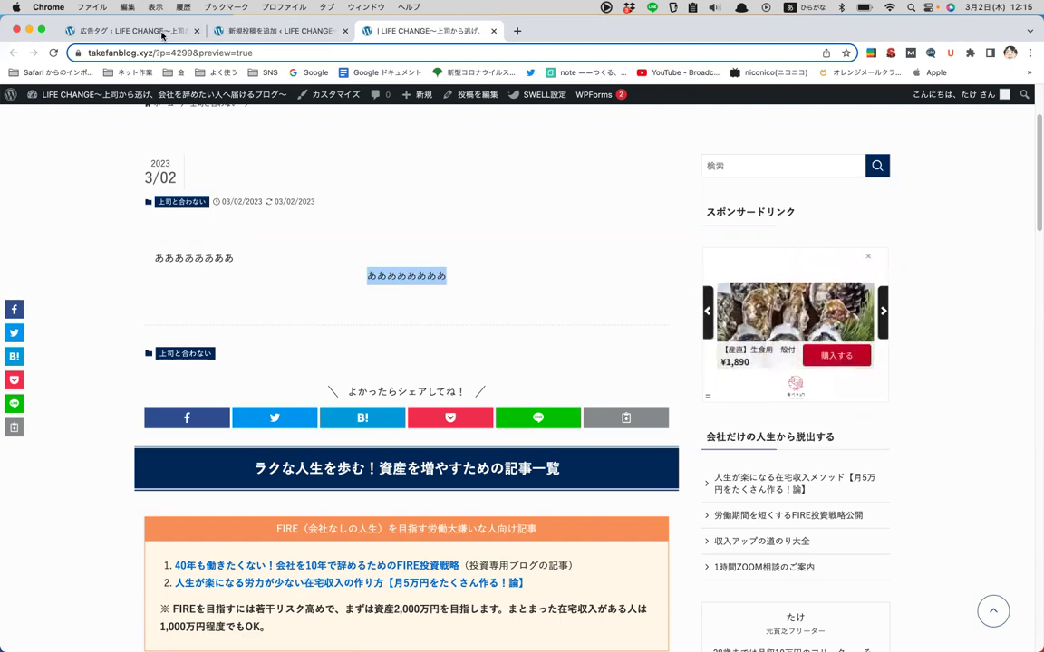
- Open the 【テキスト】商品A ad tag edit page and compare it against the preview tab
{"action": "left_click", "coordinate": [163, 35]}
{"action": "left_click", "coordinate": [205, 220]}
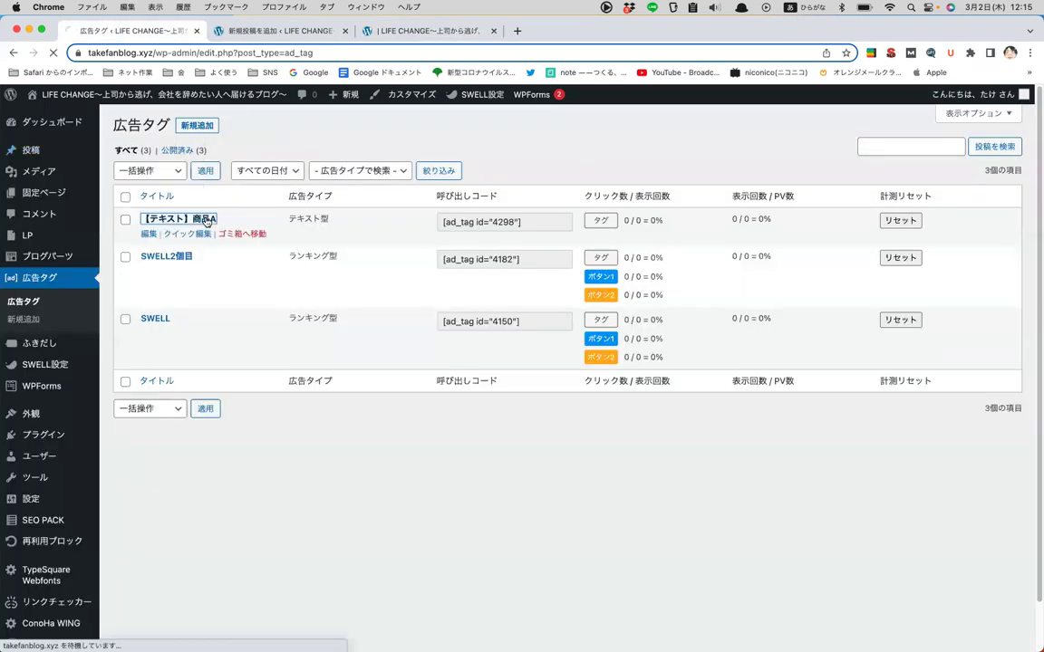
{"action": "left_click", "coordinate": [182, 448]}
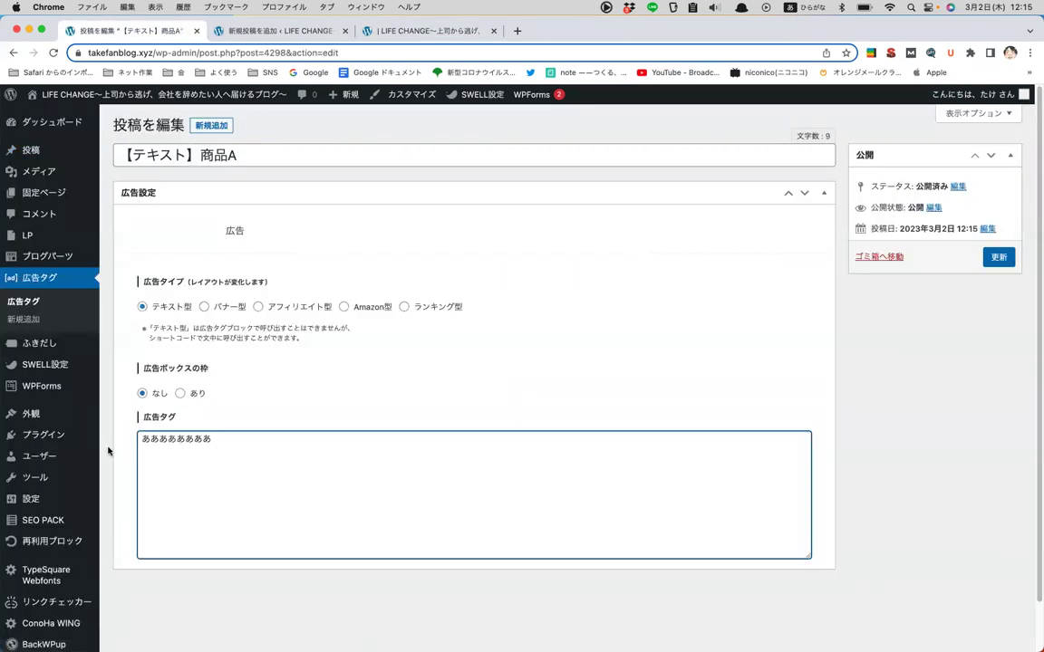
{"action": "left_click", "coordinate": [392, 32]}
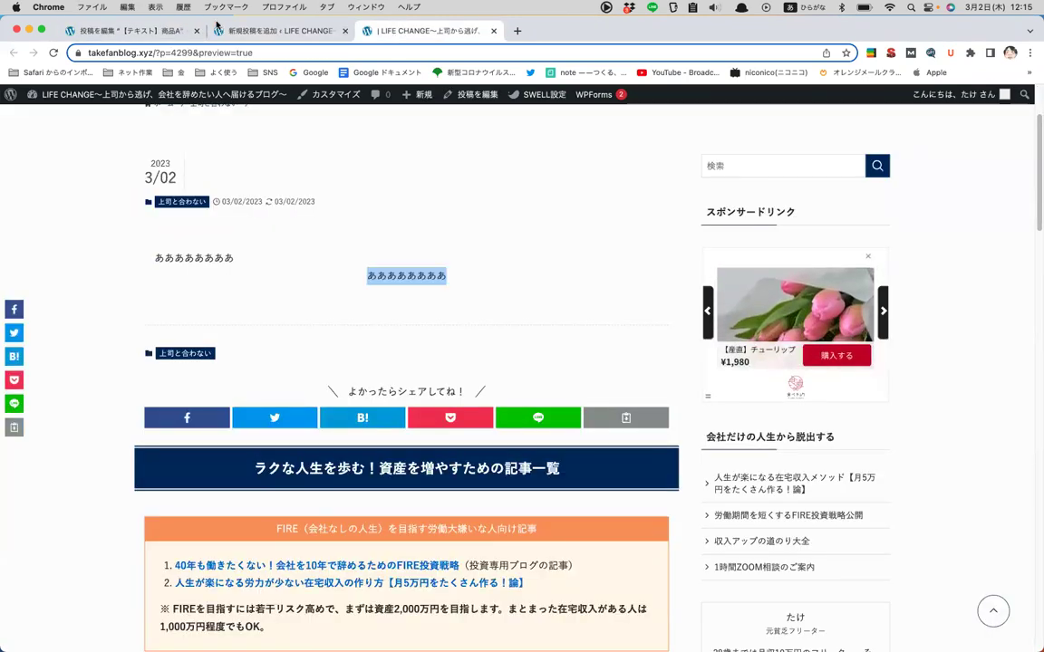
{"action": "left_click", "coordinate": [155, 30]}
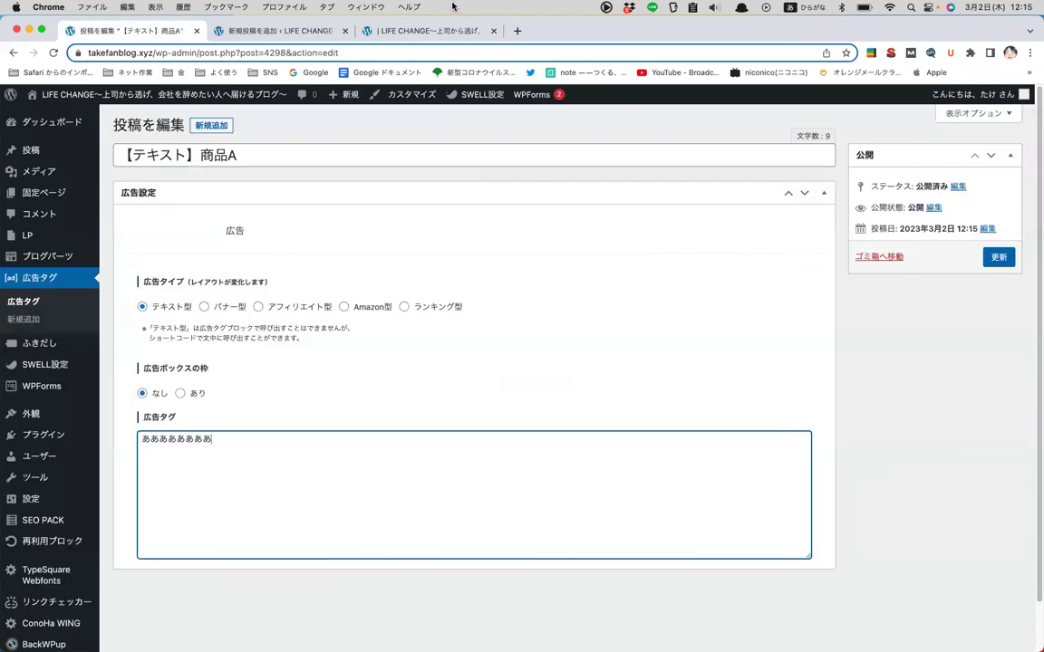
{"action": "left_click", "coordinate": [393, 29]}
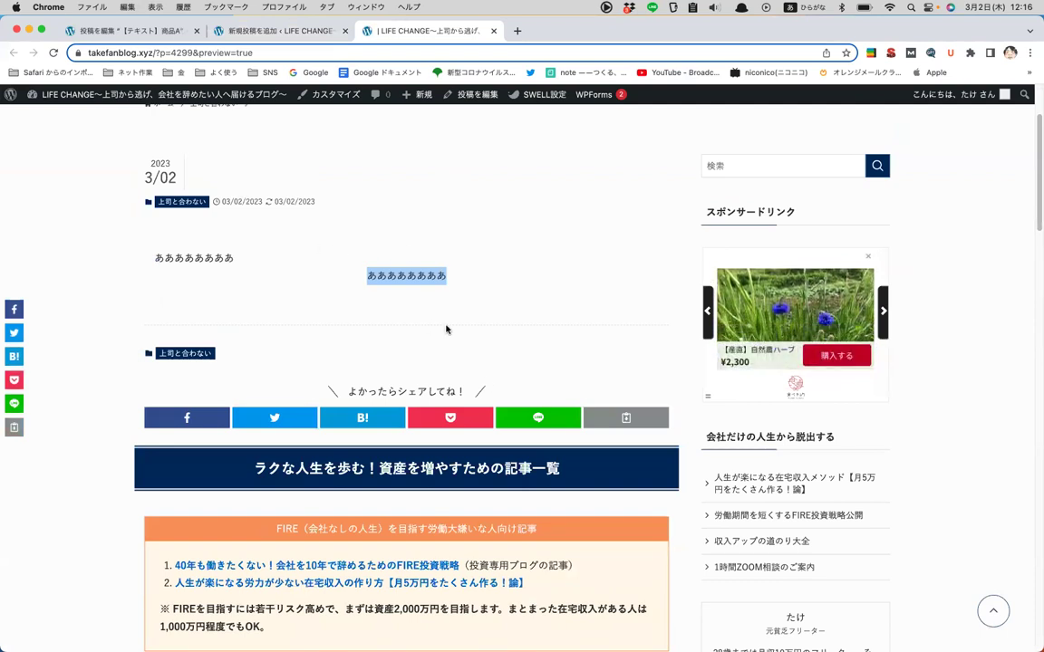
{"action": "left_click", "coordinate": [100, 30]}
{"action": "left_click", "coordinate": [490, 232]}
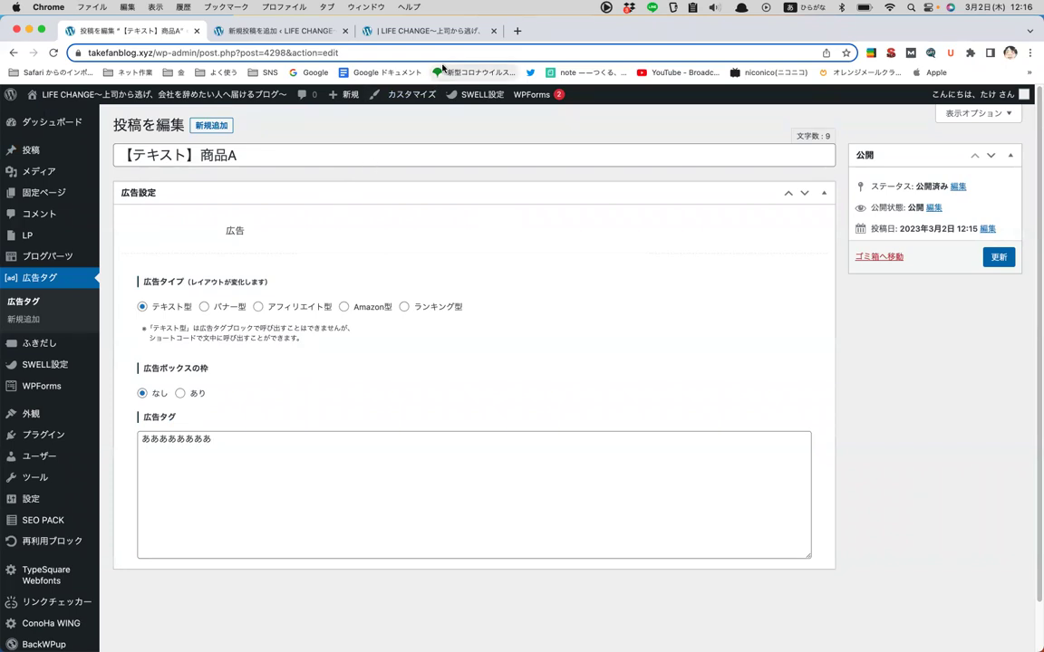
{"action": "left_click", "coordinate": [454, 32]}
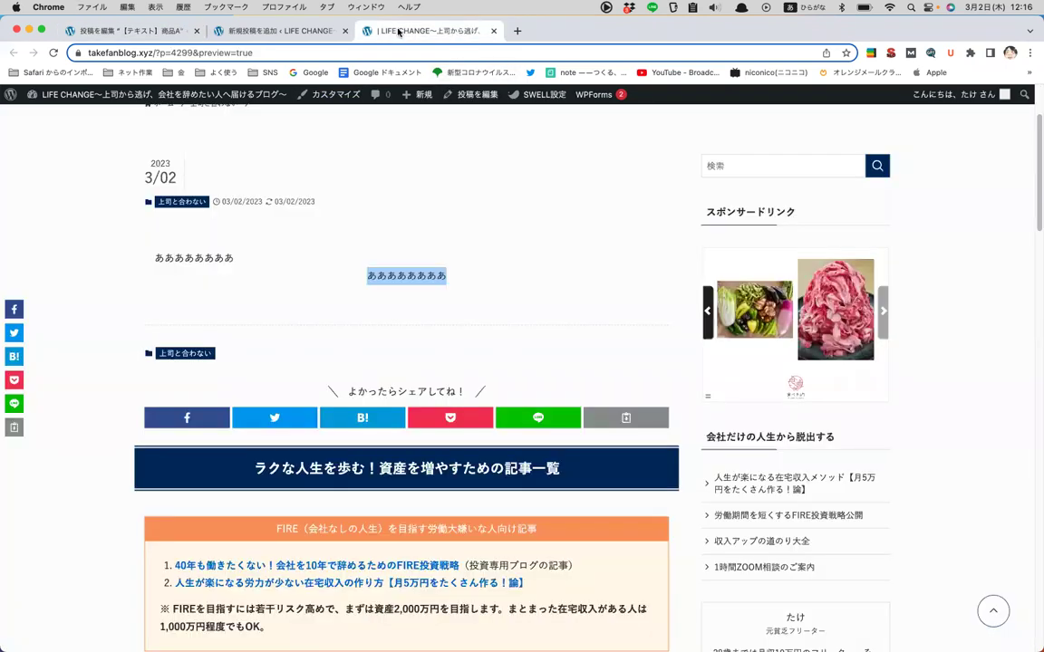
{"action": "left_click", "coordinate": [142, 30]}
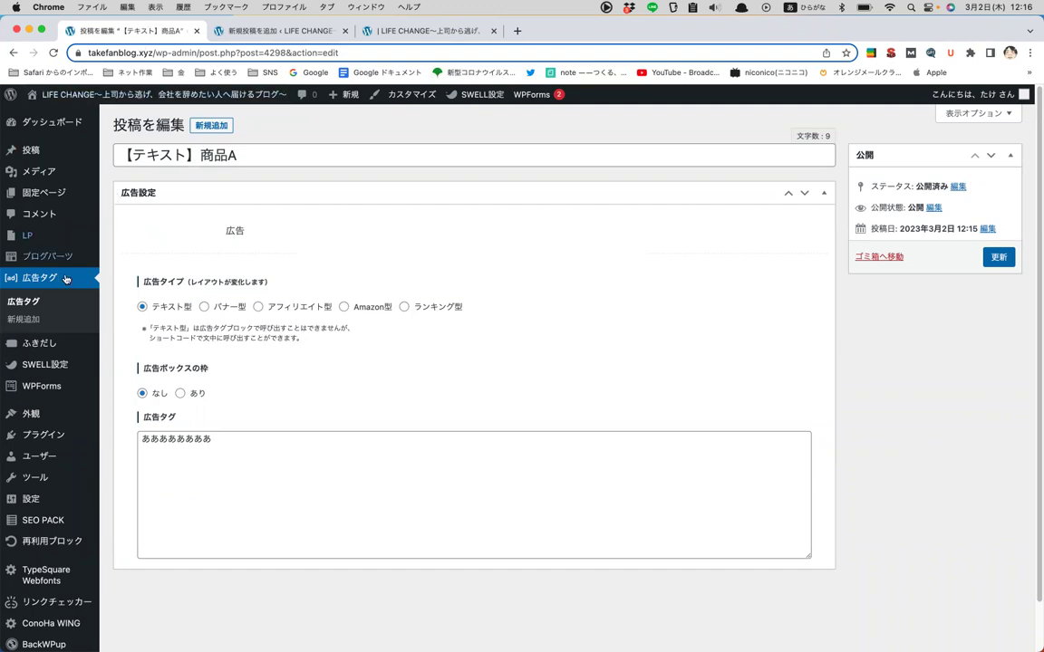
- Try green colour, right/left avatar, round frame and border on a new balloon set, then discard it
{"action": "left_click", "coordinate": [41, 344]}
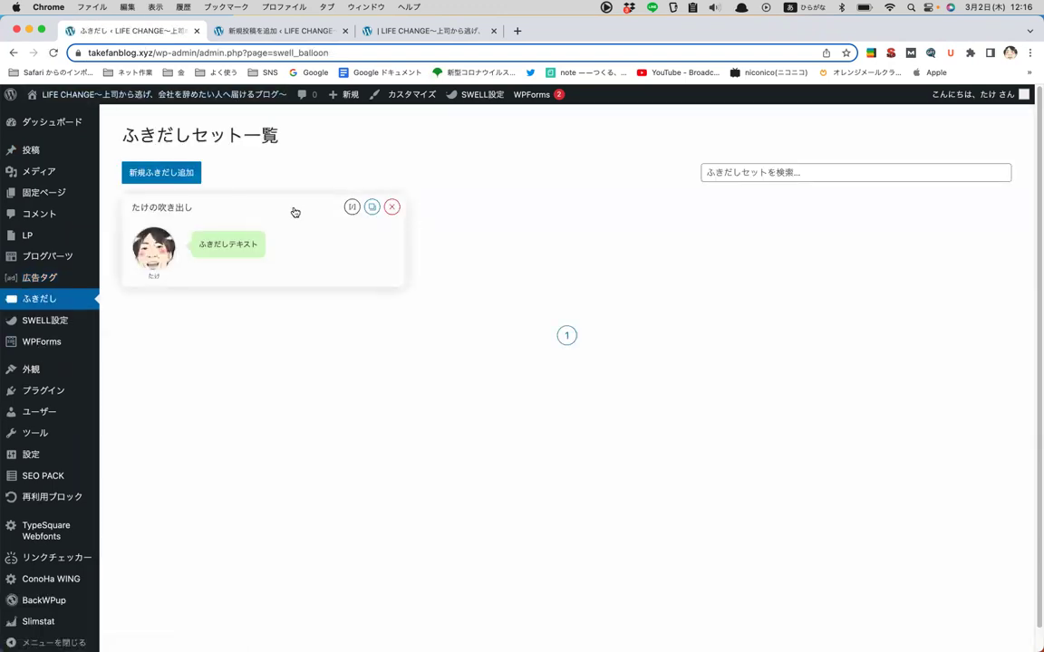
{"action": "left_click", "coordinate": [145, 171]}
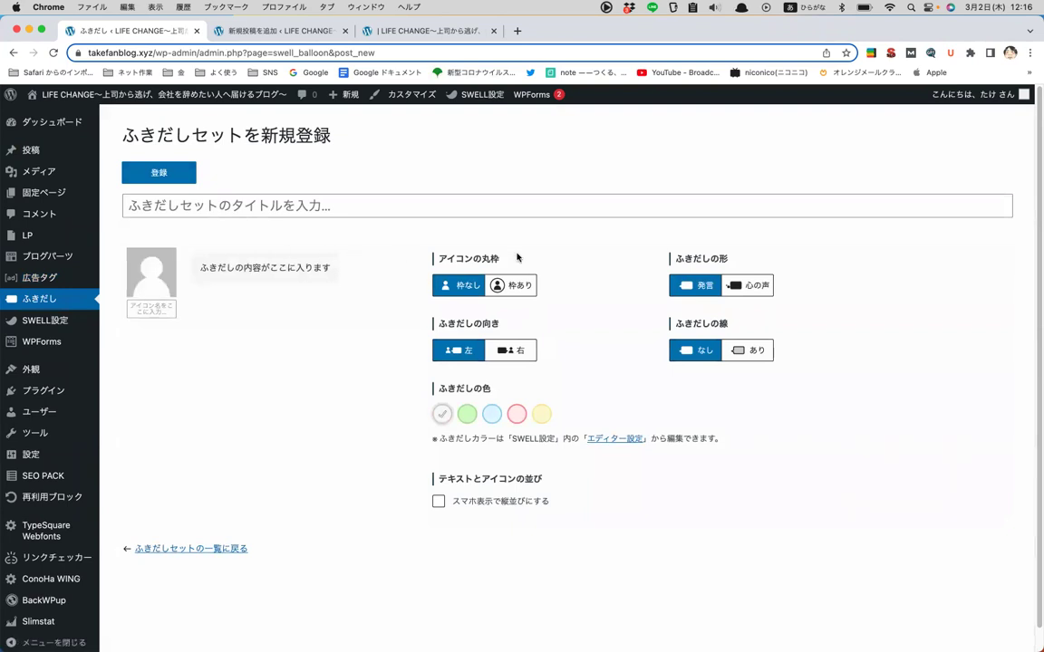
{"action": "left_click", "coordinate": [467, 414]}
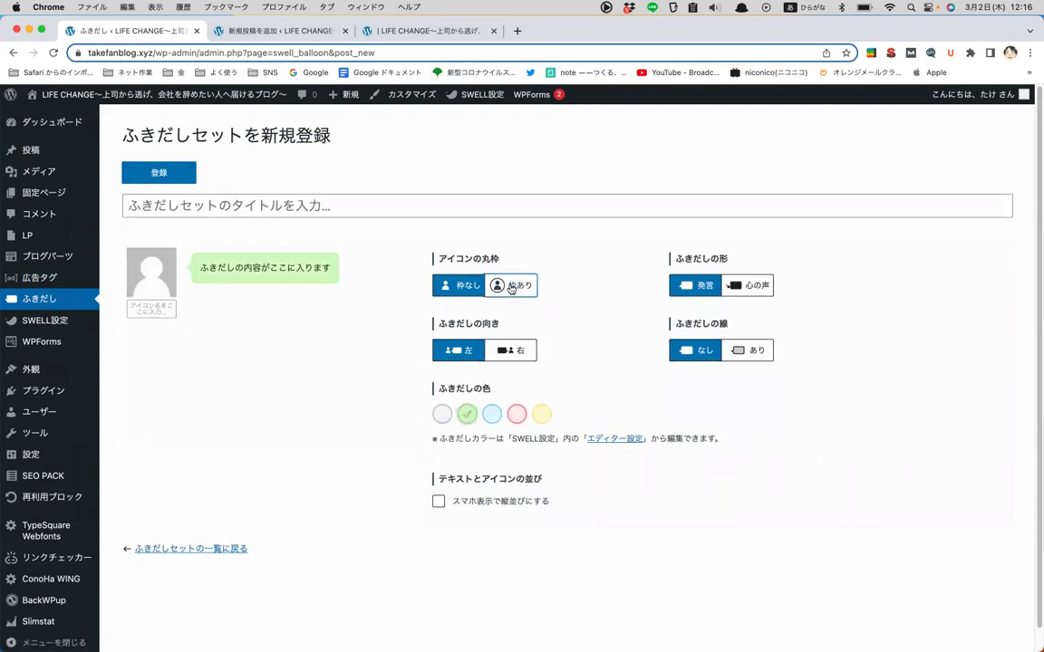
{"action": "left_click", "coordinate": [508, 353]}
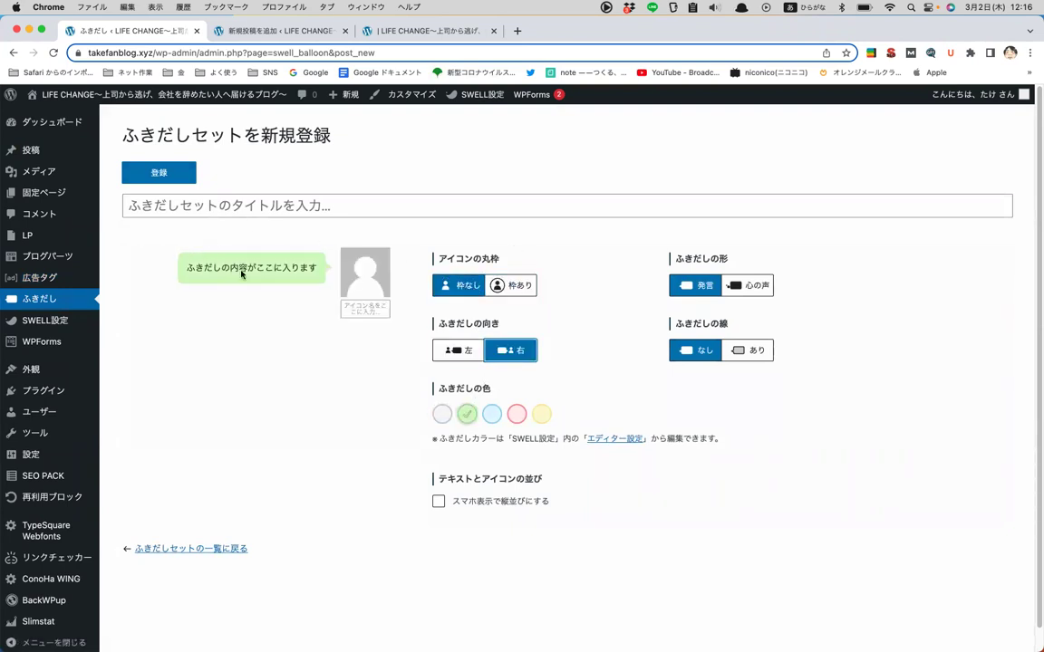
{"action": "left_click", "coordinate": [508, 284]}
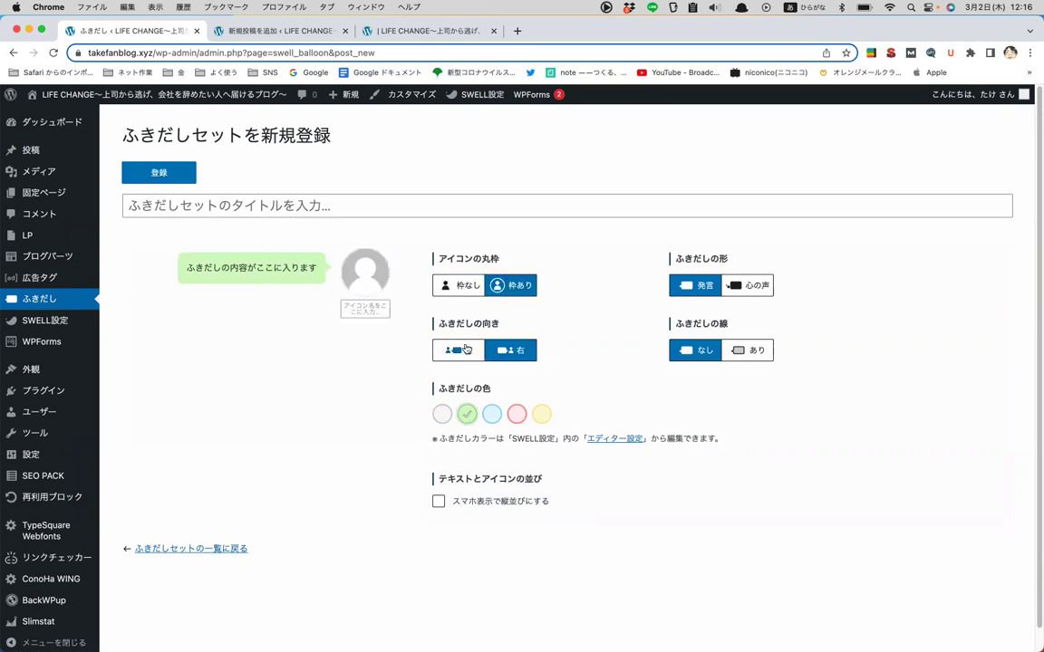
{"action": "left_click", "coordinate": [464, 350]}
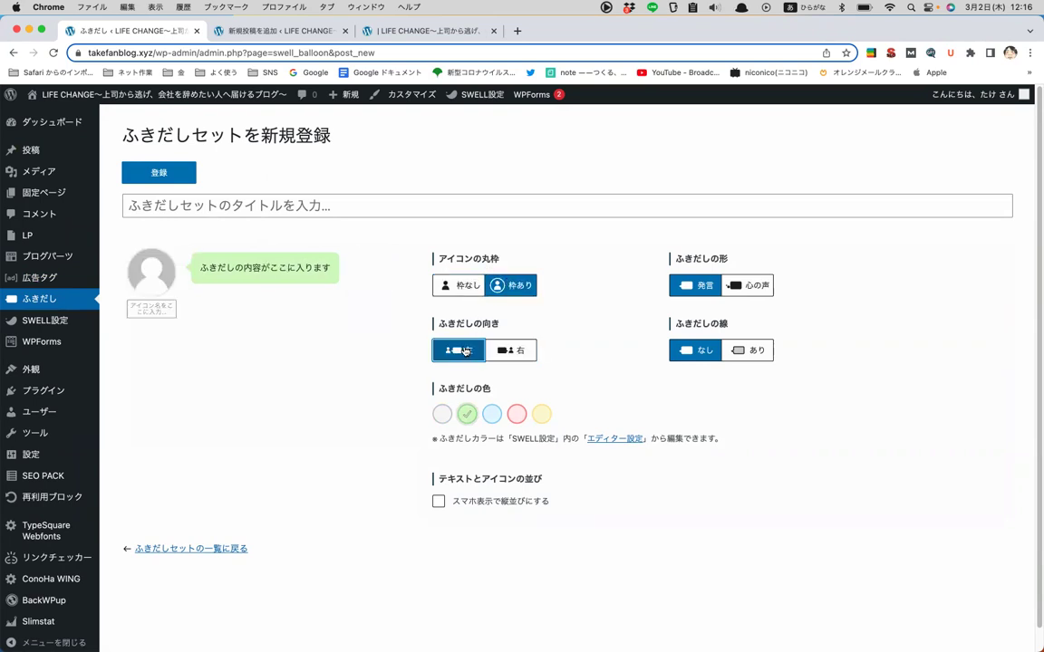
{"action": "left_click", "coordinate": [748, 350]}
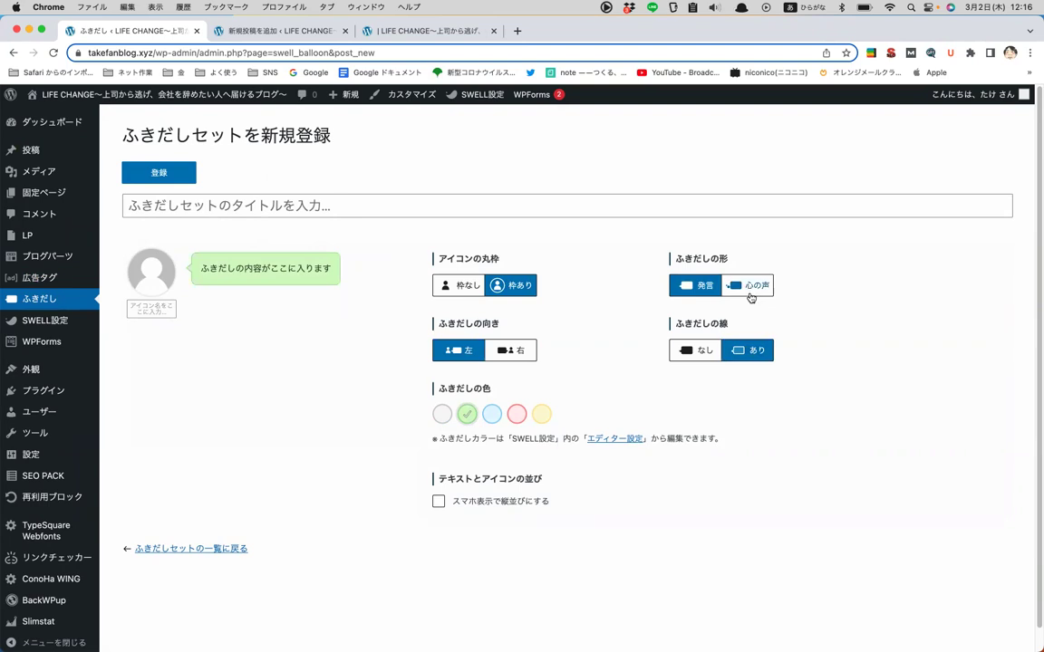
{"action": "left_click", "coordinate": [704, 351]}
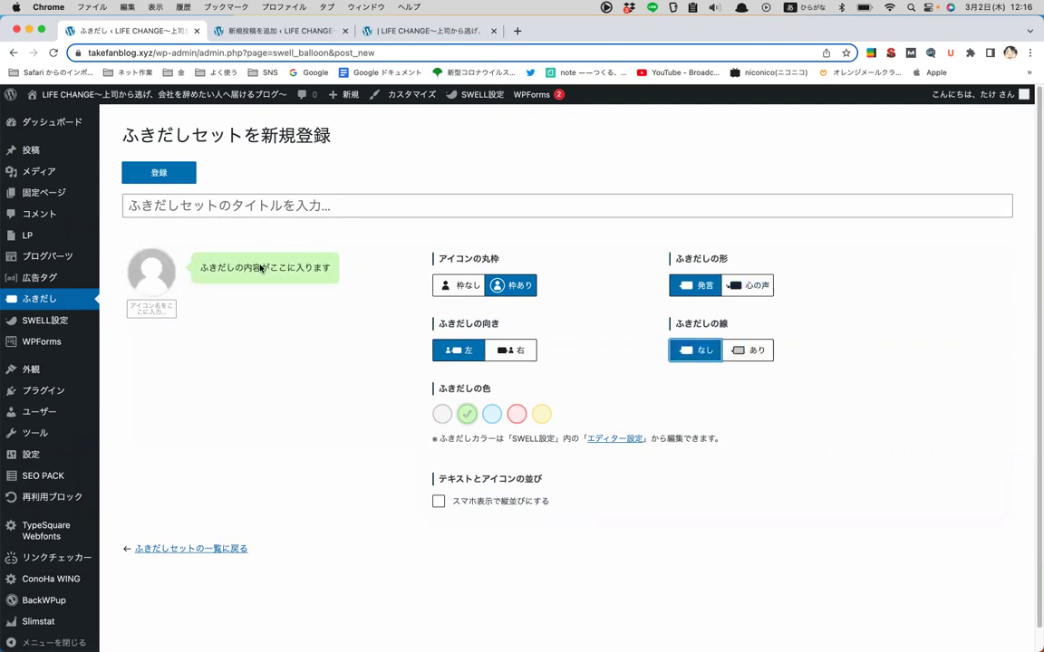
{"action": "left_click", "coordinate": [191, 550]}
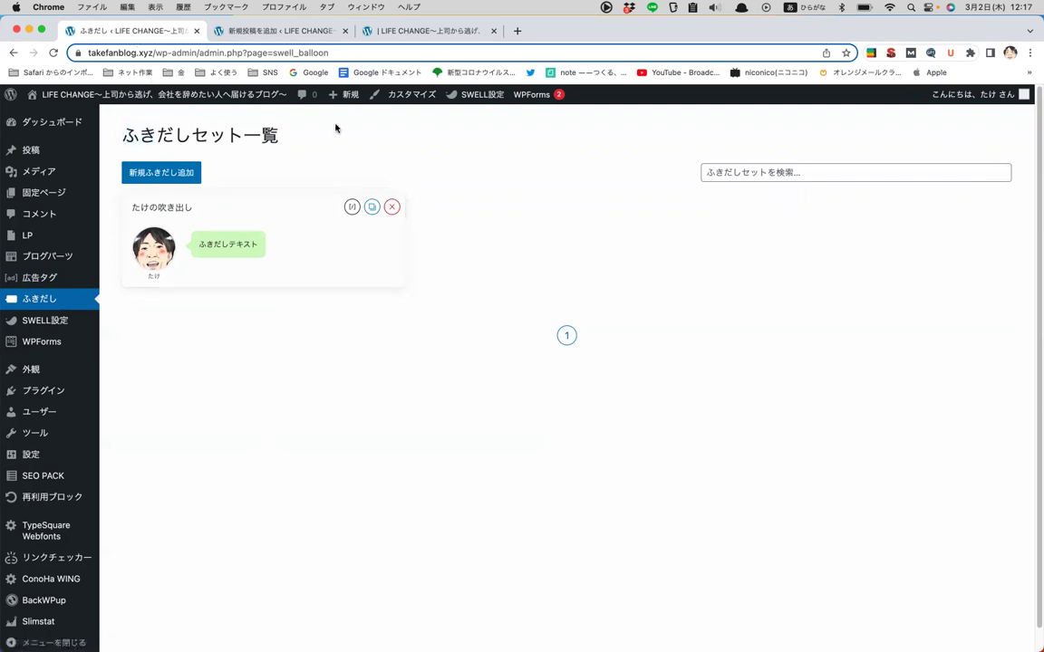
- Register balloon set 人なし with green colour, 心の声 style and 線あり, then return to the list
{"action": "left_click", "coordinate": [193, 171]}
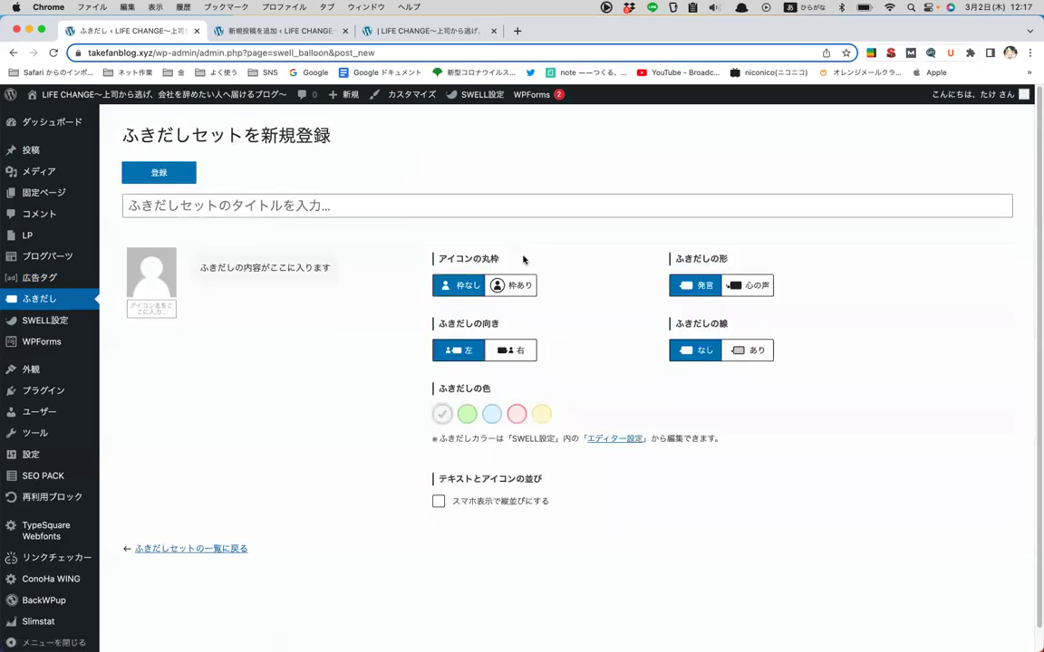
{"action": "left_click", "coordinate": [351, 207]}
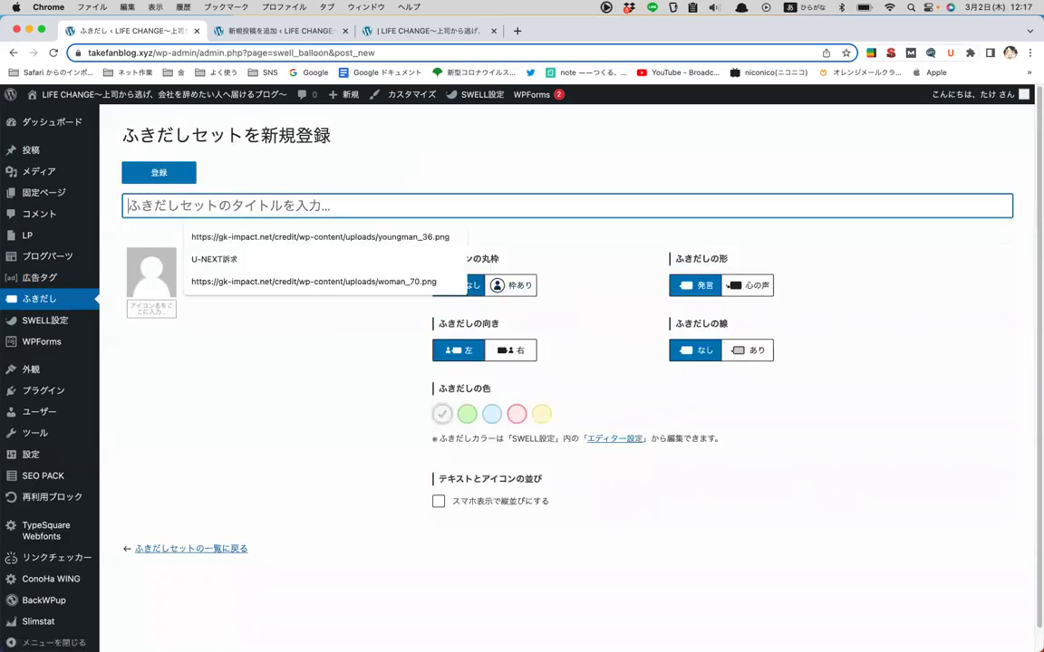
{"action": "type", "text": "人なし"}
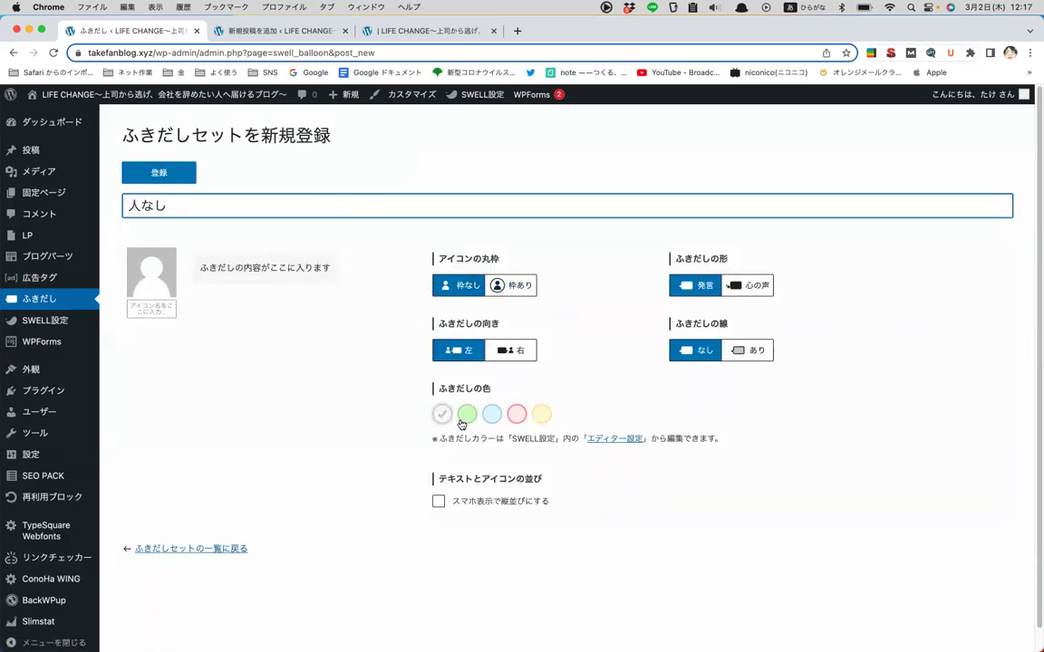
{"action": "left_click", "coordinate": [467, 414]}
{"action": "left_click", "coordinate": [751, 285]}
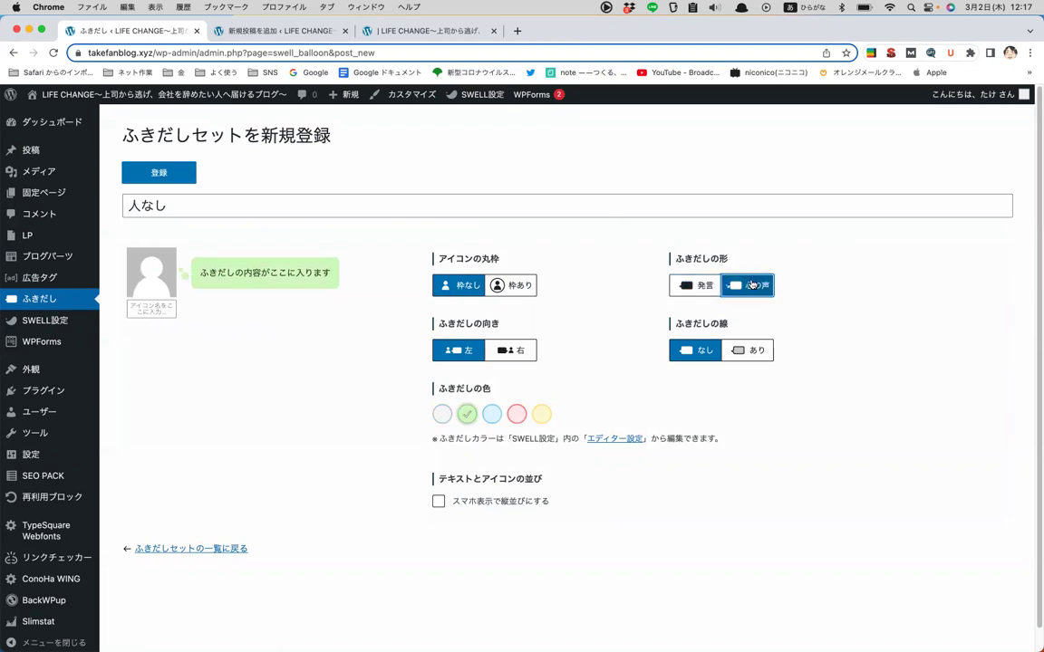
{"action": "left_click", "coordinate": [755, 350]}
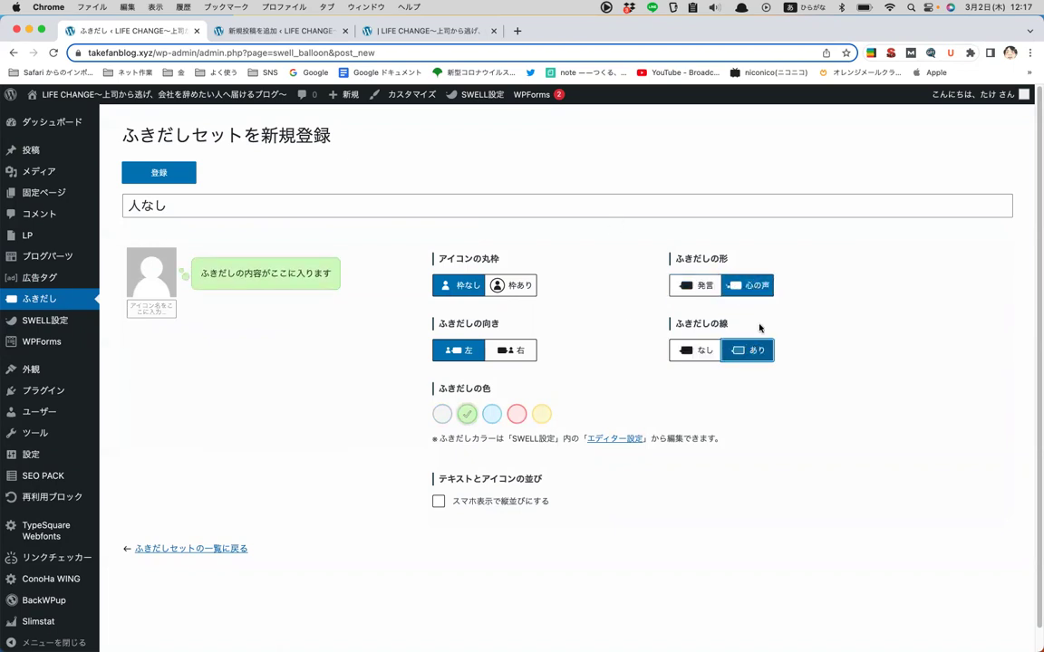
{"action": "left_click", "coordinate": [178, 169]}
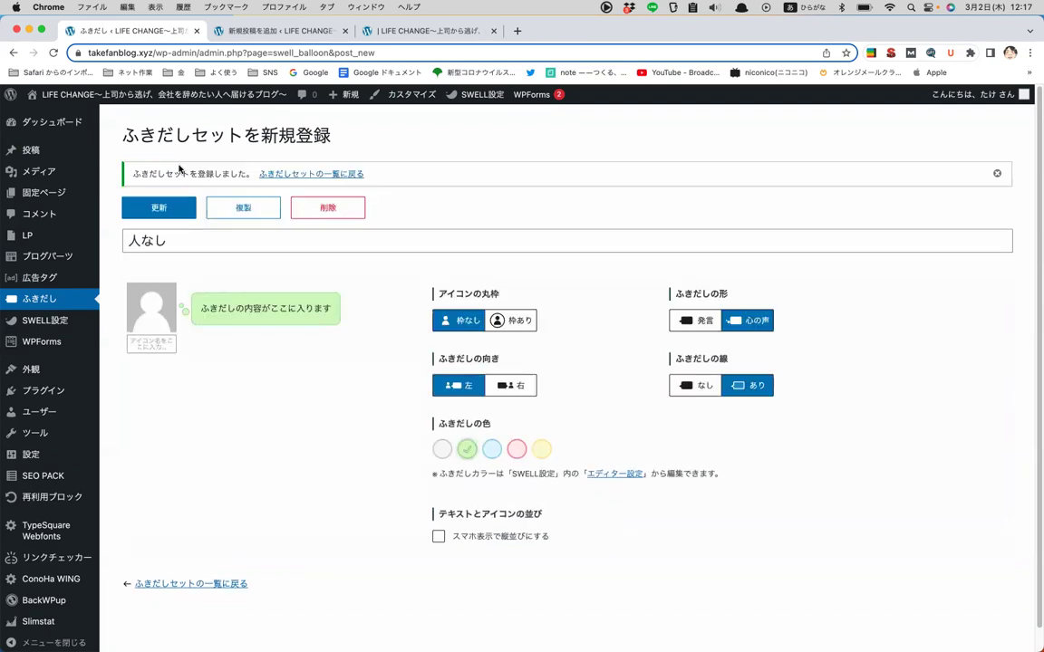
{"action": "left_click", "coordinate": [313, 174]}
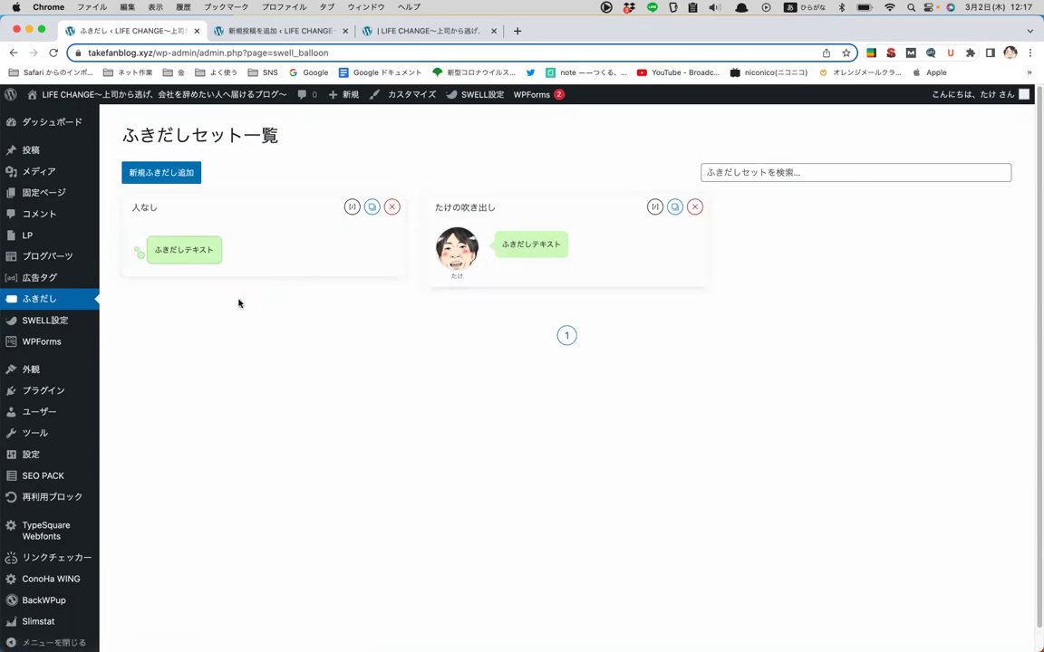
- Browse the SWELL設定 page, including its structured data and speed optimisation tabs
{"action": "left_click", "coordinate": [55, 319]}
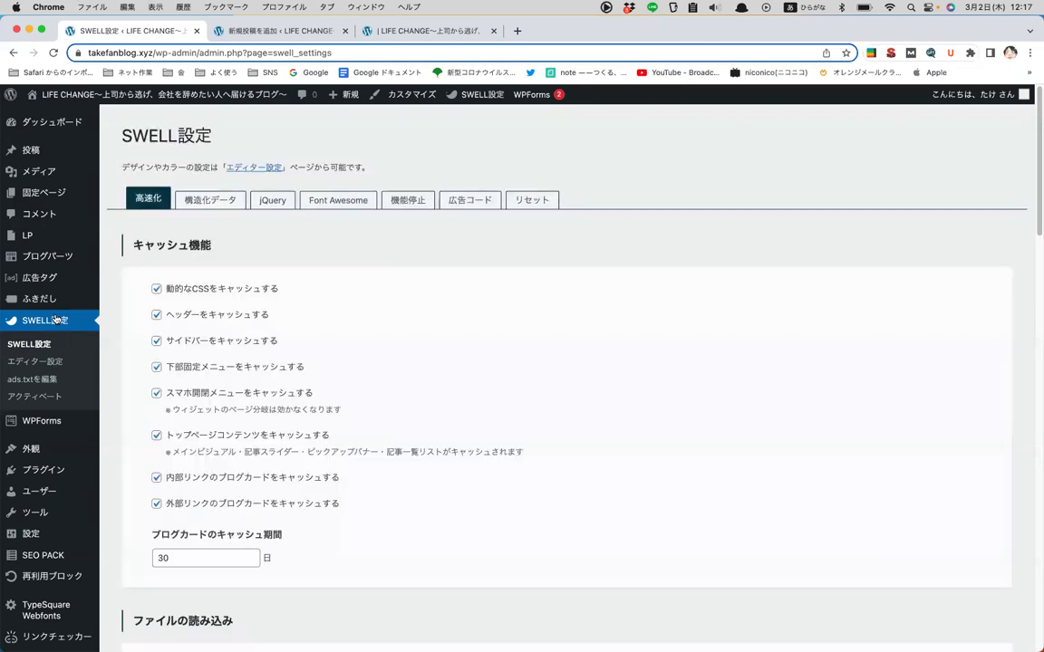
{"action": "scroll", "coordinate": [414, 219], "scroll_direction": "down", "scroll_amount": 10}
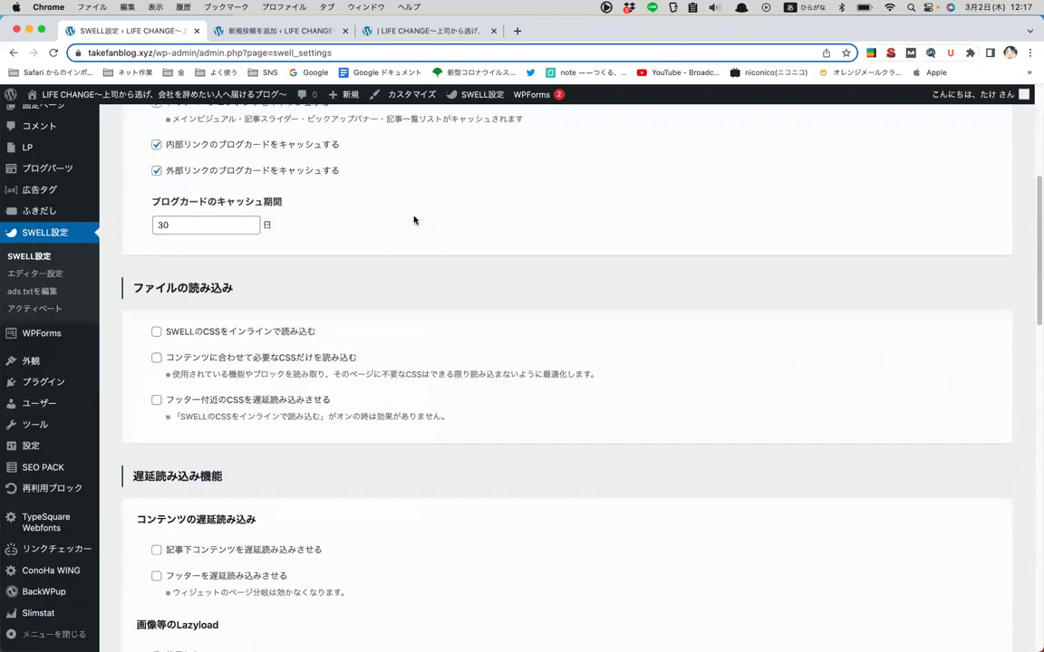
{"action": "scroll", "coordinate": [414, 220], "scroll_direction": "down", "scroll_amount": 6}
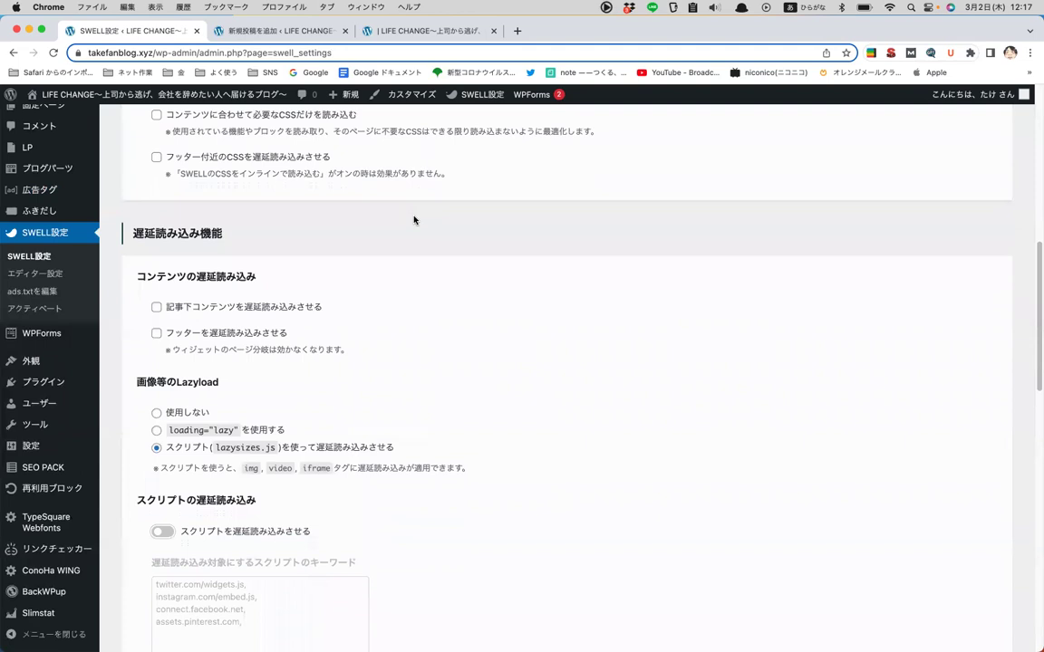
{"action": "scroll", "coordinate": [414, 219], "scroll_direction": "up", "scroll_amount": 3}
{"action": "scroll", "coordinate": [415, 219], "scroll_direction": "up", "scroll_amount": 10}
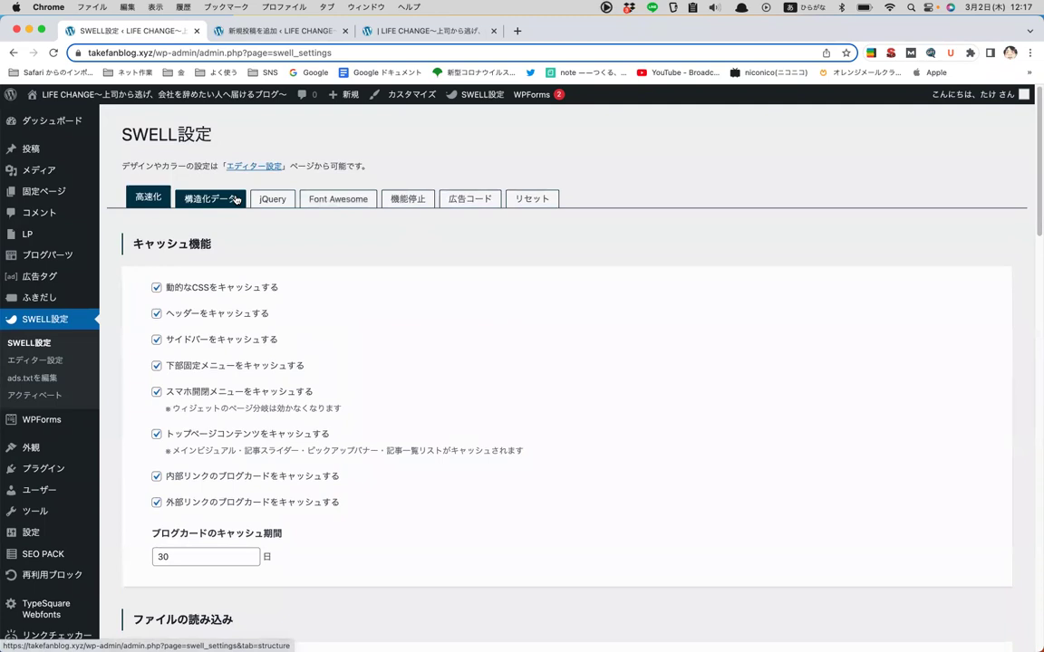
{"action": "left_click", "coordinate": [235, 200]}
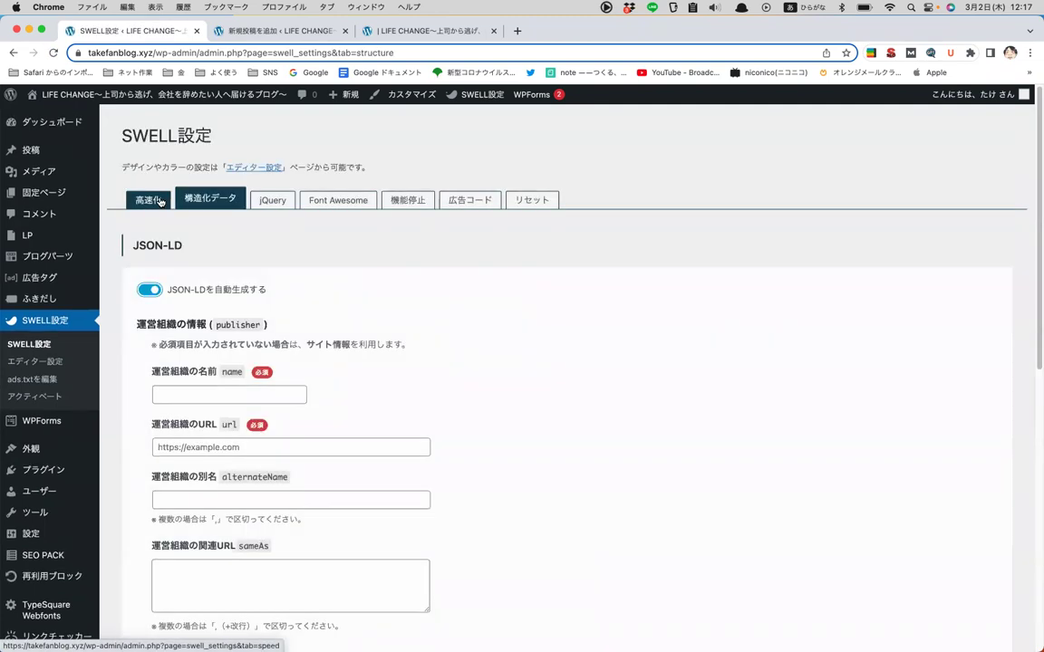
{"action": "left_click", "coordinate": [160, 201]}
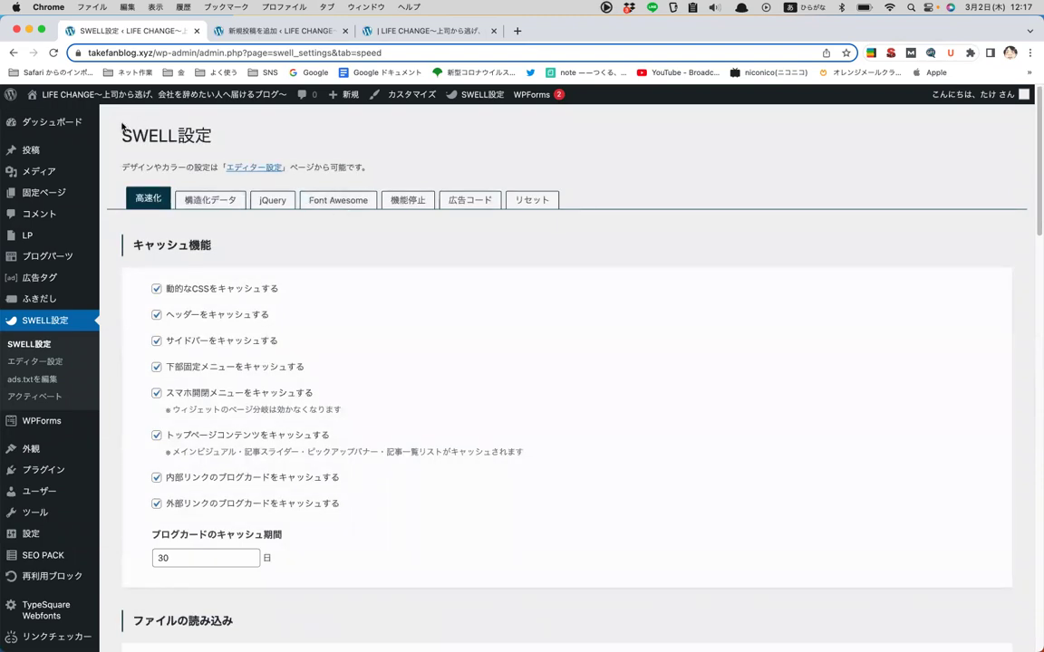
{"action": "left_click_drag", "start_coordinate": [217, 132], "coordinate": [254, 138]}
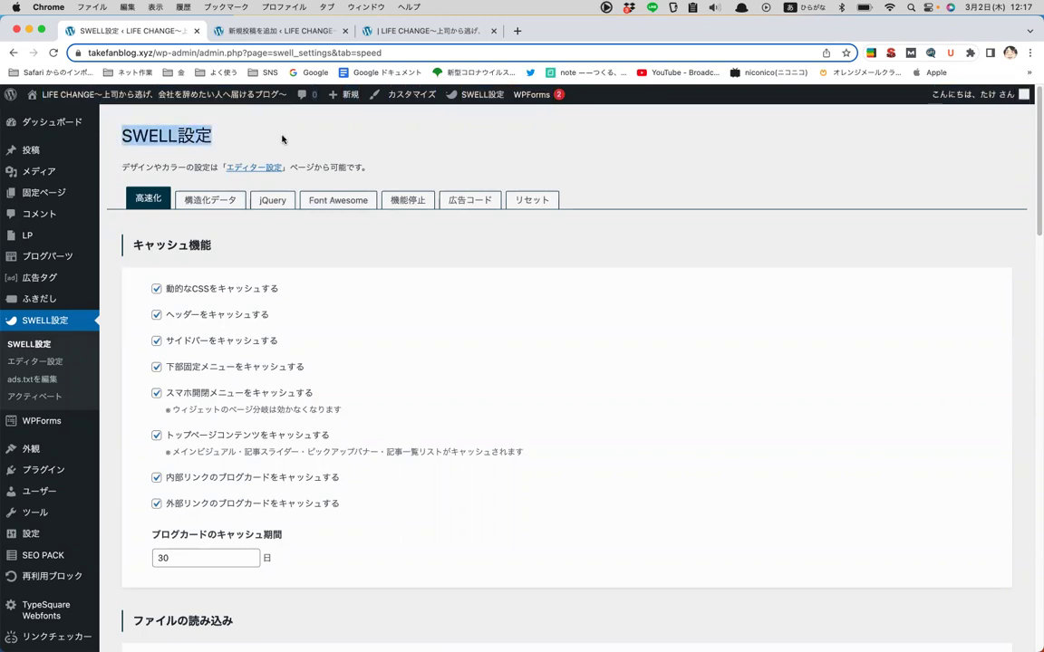
{"action": "left_click", "coordinate": [311, 139]}
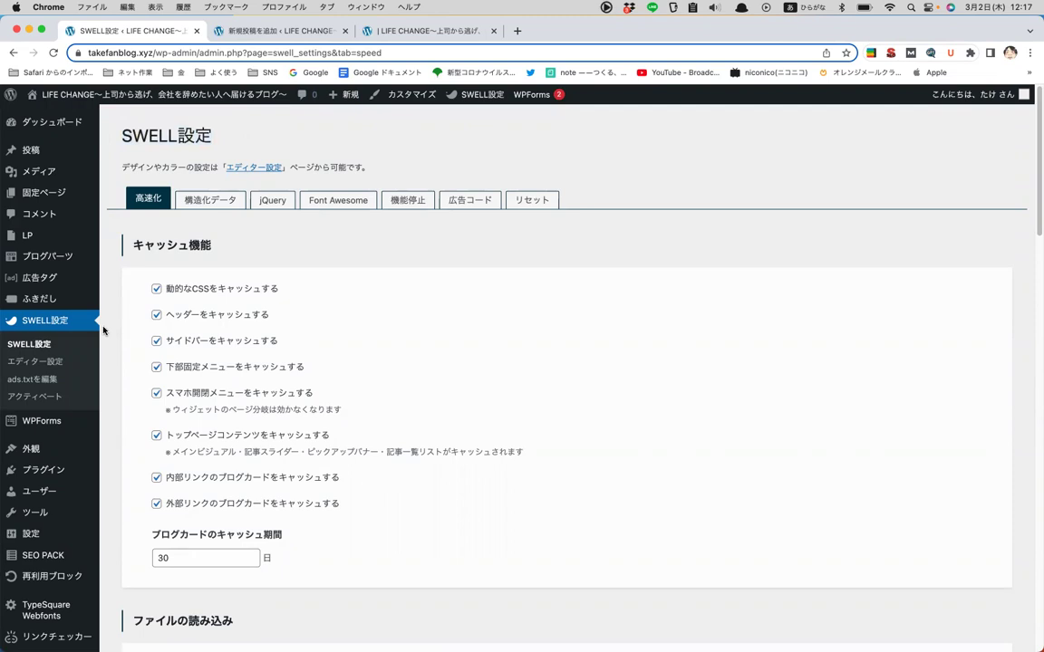
{"action": "left_click", "coordinate": [31, 345]}
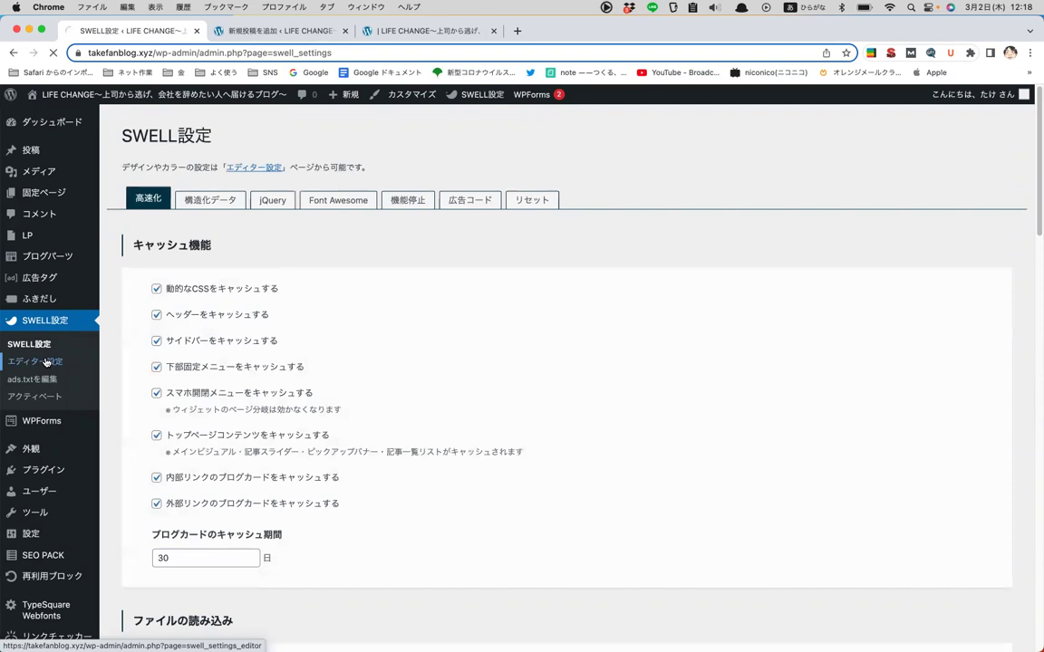
- Look through エディター設定 button colours, ads.txtを編集 and アクティベート, then go to WPForms
{"action": "left_click", "coordinate": [46, 361]}
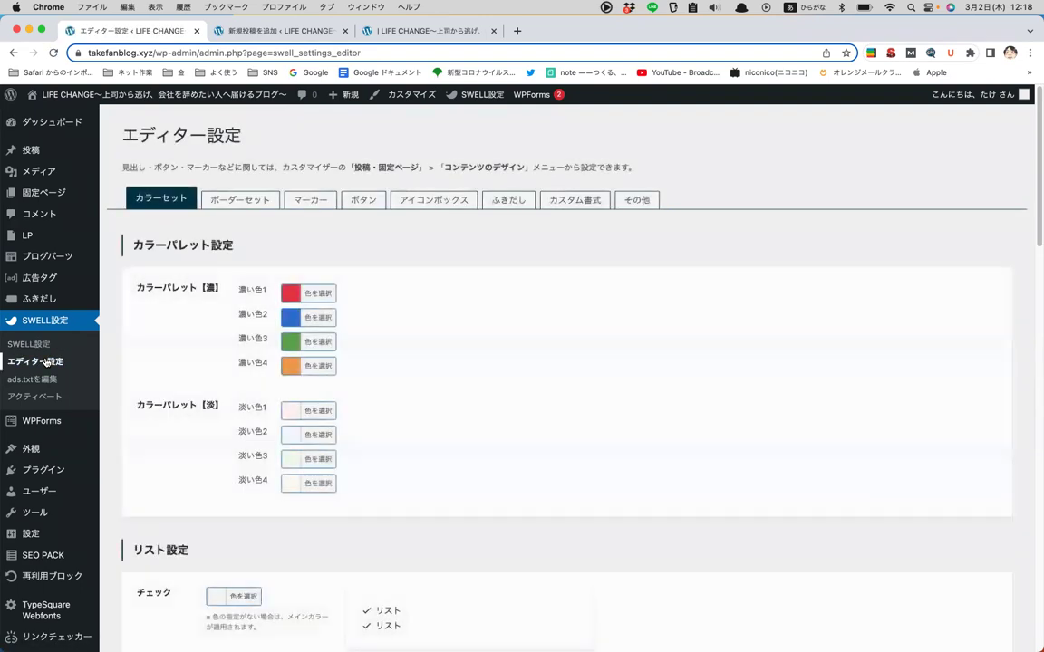
{"action": "scroll", "coordinate": [272, 272], "scroll_direction": "down", "scroll_amount": 1}
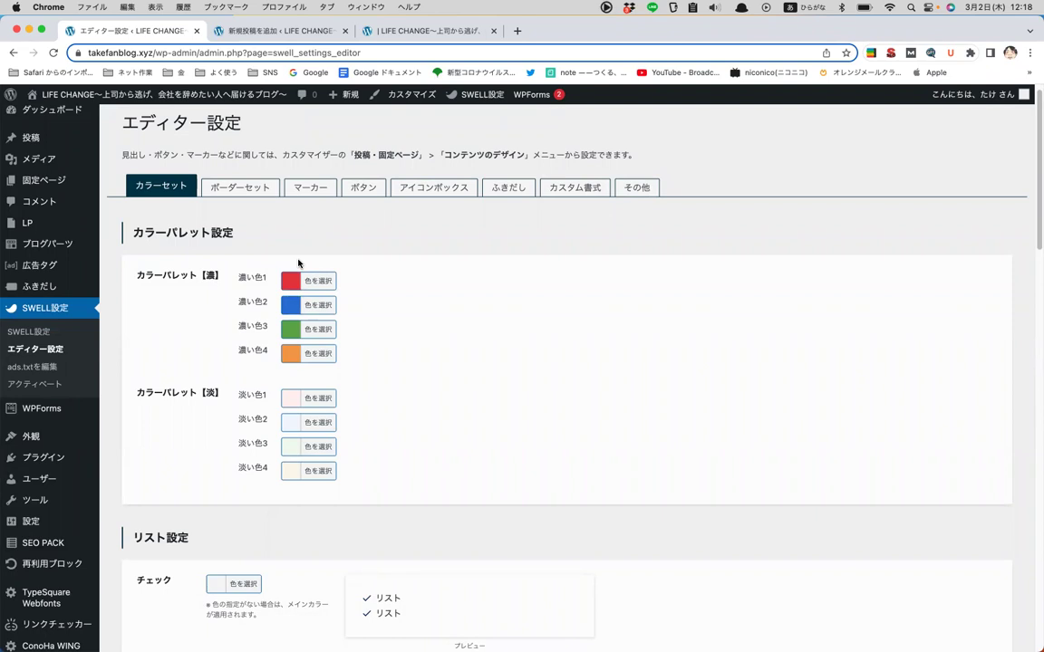
{"action": "left_click", "coordinate": [363, 187]}
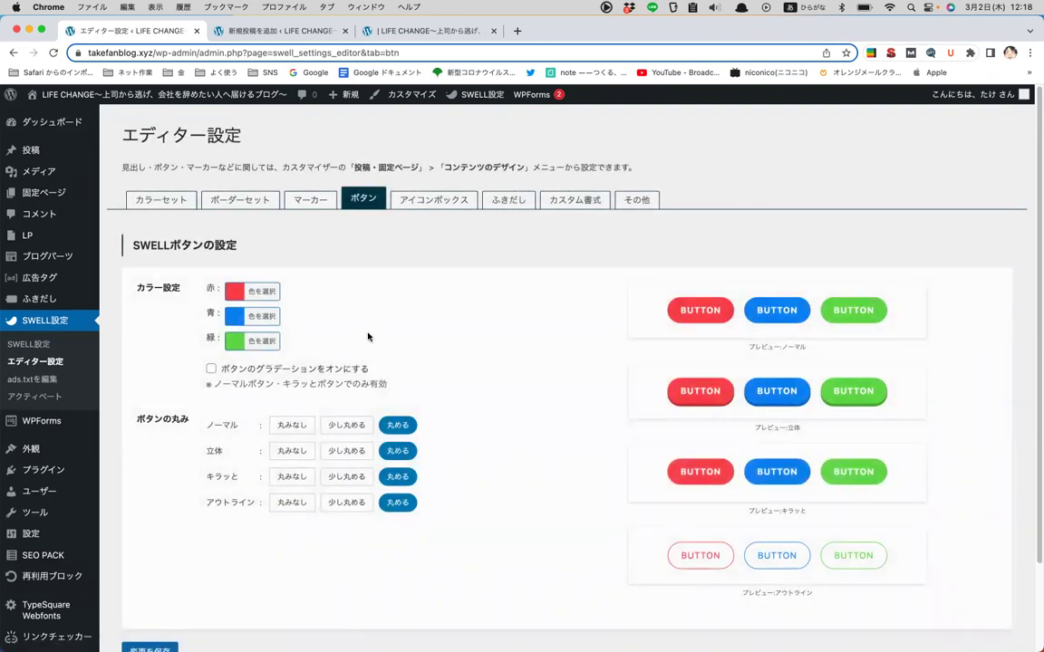
{"action": "left_click", "coordinate": [32, 379]}
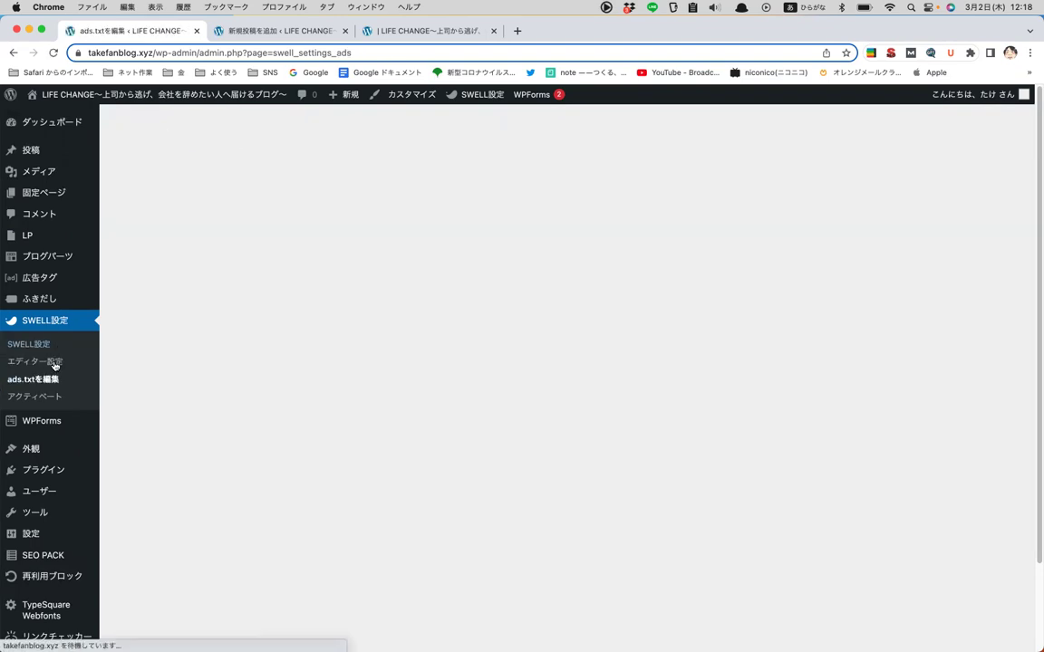
{"action": "left_click", "coordinate": [41, 401]}
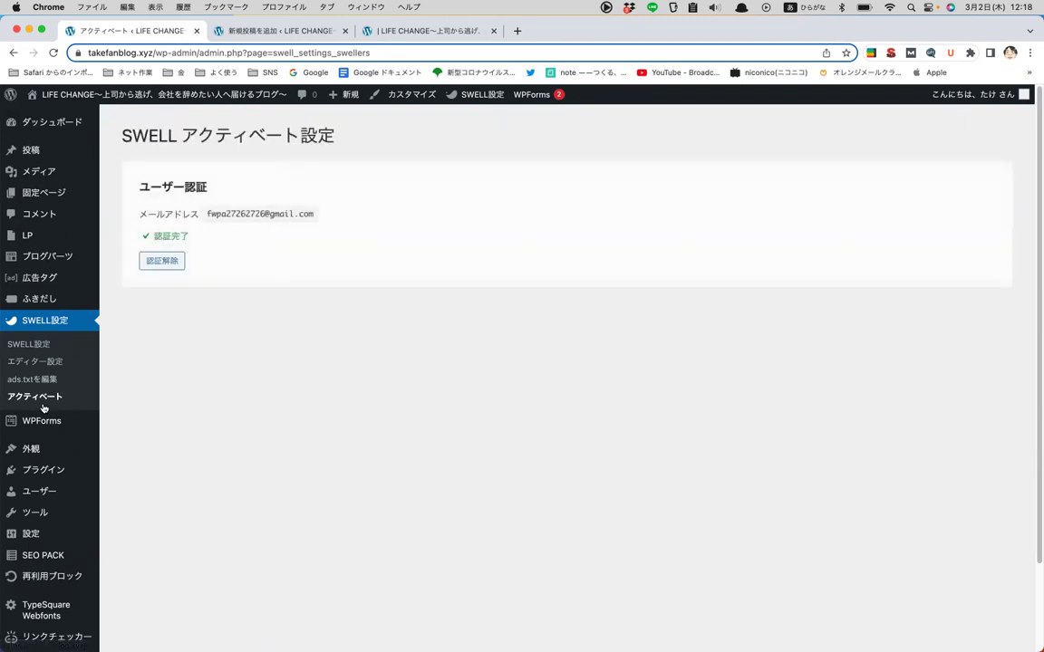
{"action": "left_click", "coordinate": [41, 354]}
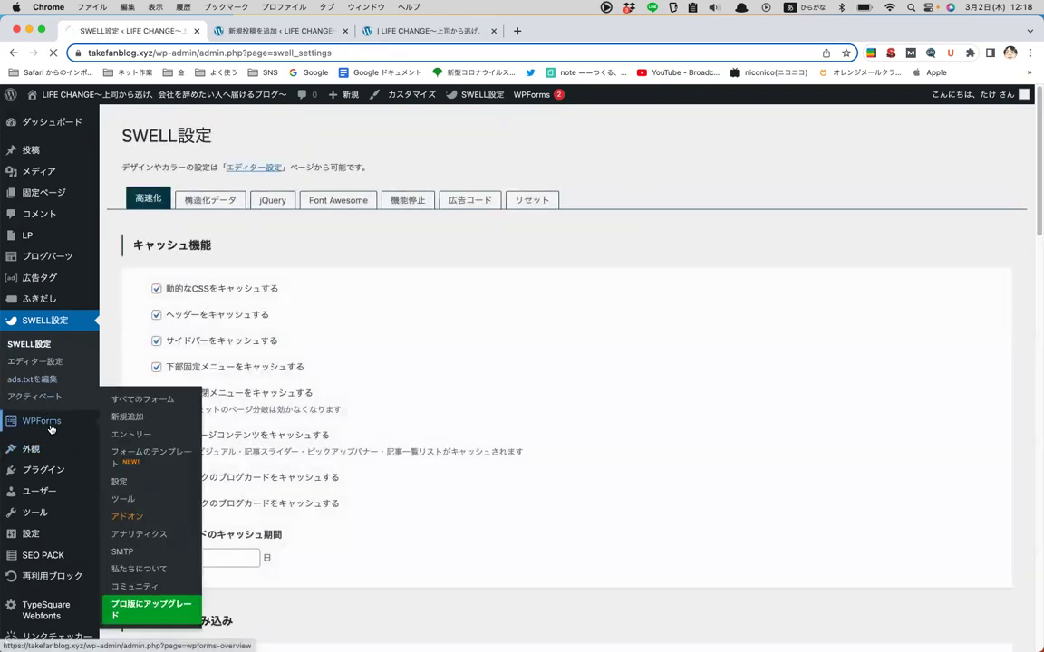
{"action": "left_click", "coordinate": [50, 426]}
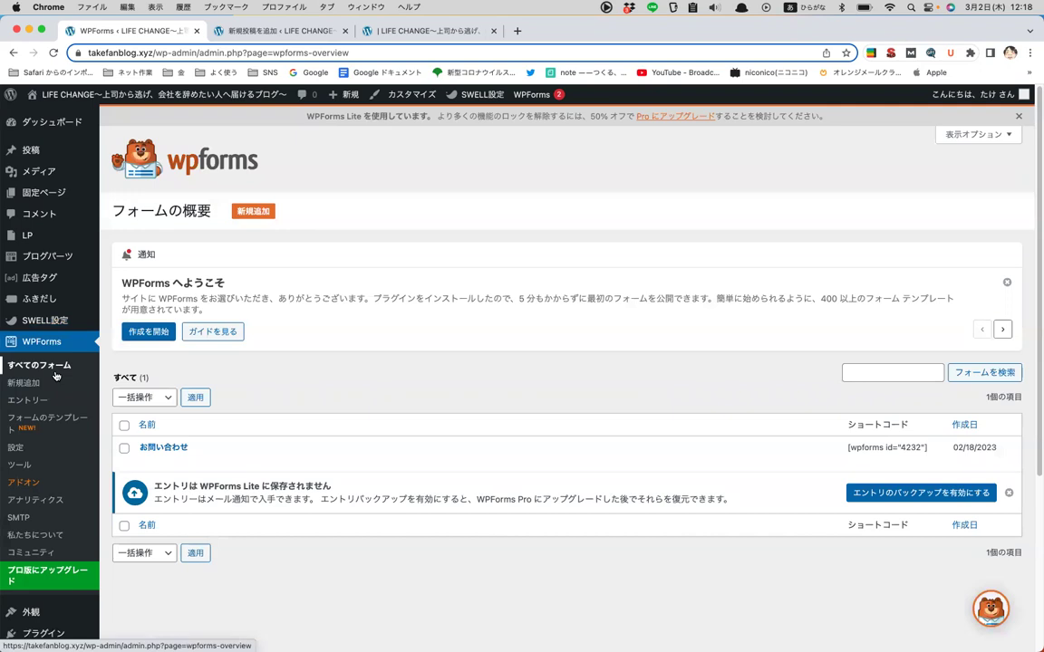
- Scroll through the WPForms overview, then go to Appearance > Themes
{"action": "scroll", "coordinate": [54, 376], "scroll_direction": "down", "scroll_amount": 1}
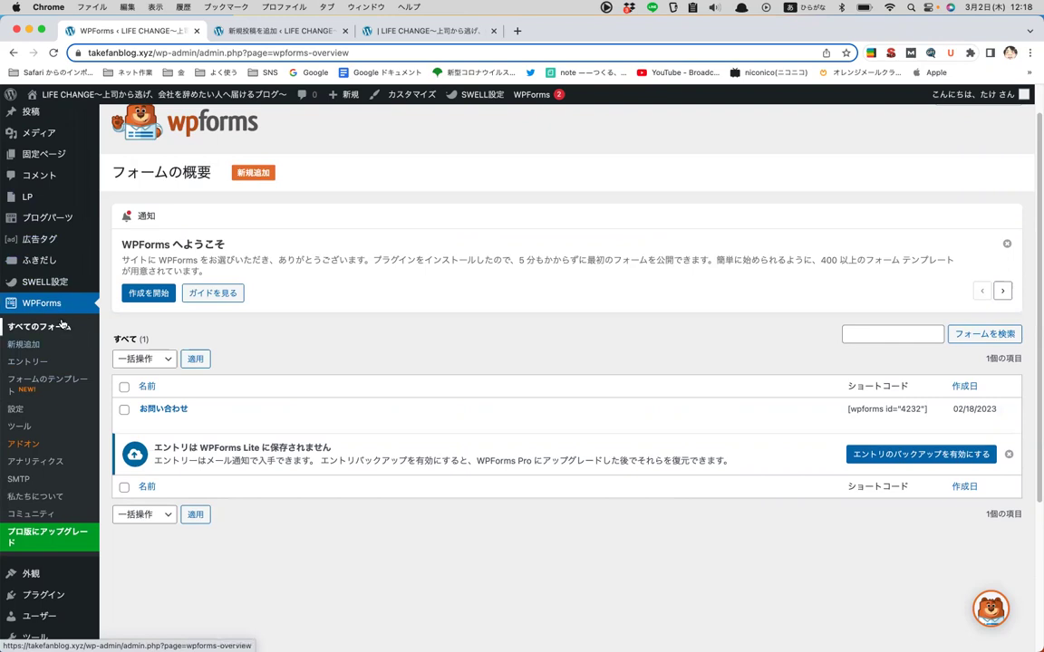
{"action": "left_click", "coordinate": [63, 324]}
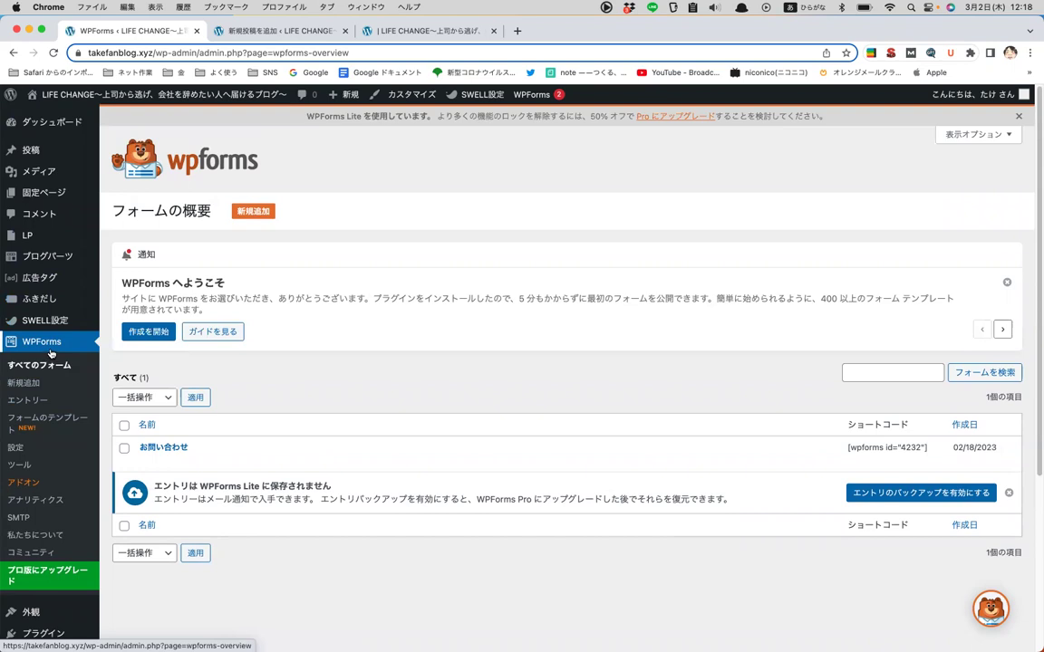
{"action": "scroll", "coordinate": [51, 353], "scroll_direction": "down", "scroll_amount": 1}
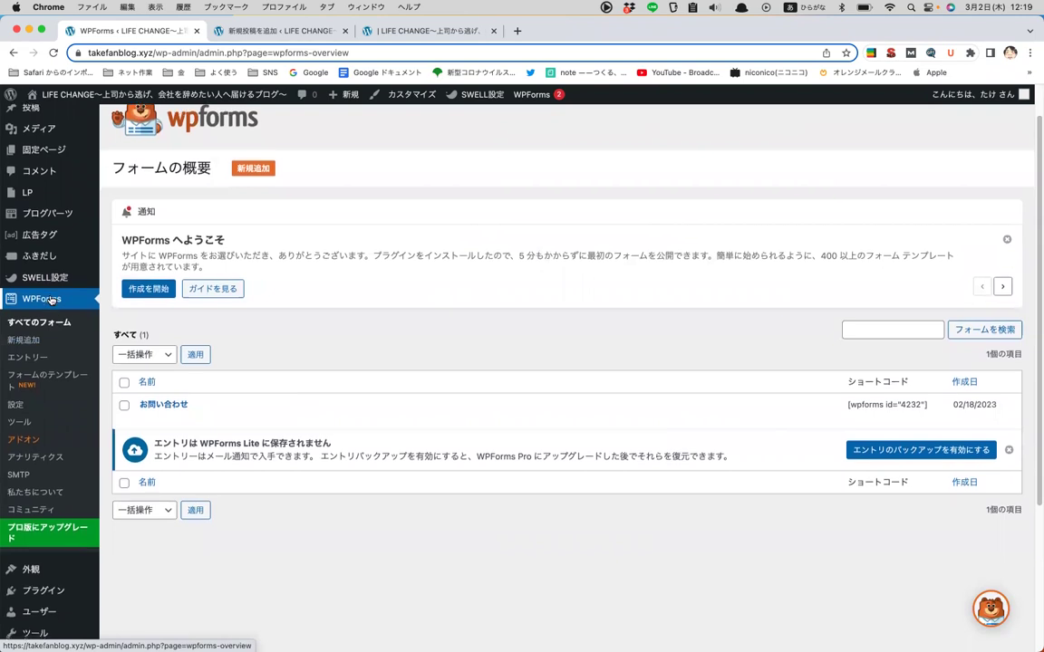
{"action": "scroll", "coordinate": [108, 381], "scroll_direction": "down", "scroll_amount": 2}
{"action": "left_click", "coordinate": [29, 498]}
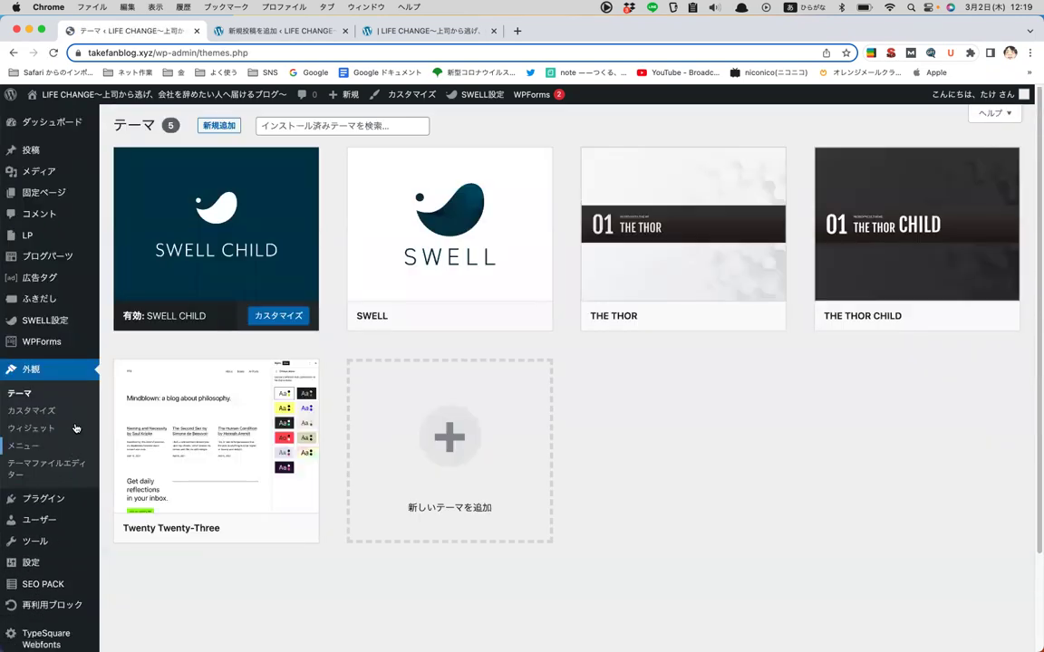
- Review Theme Details for SWELL CHILD, SWELL and THE THOR, then launch Customize
{"action": "mouse_move", "coordinate": [227, 245]}
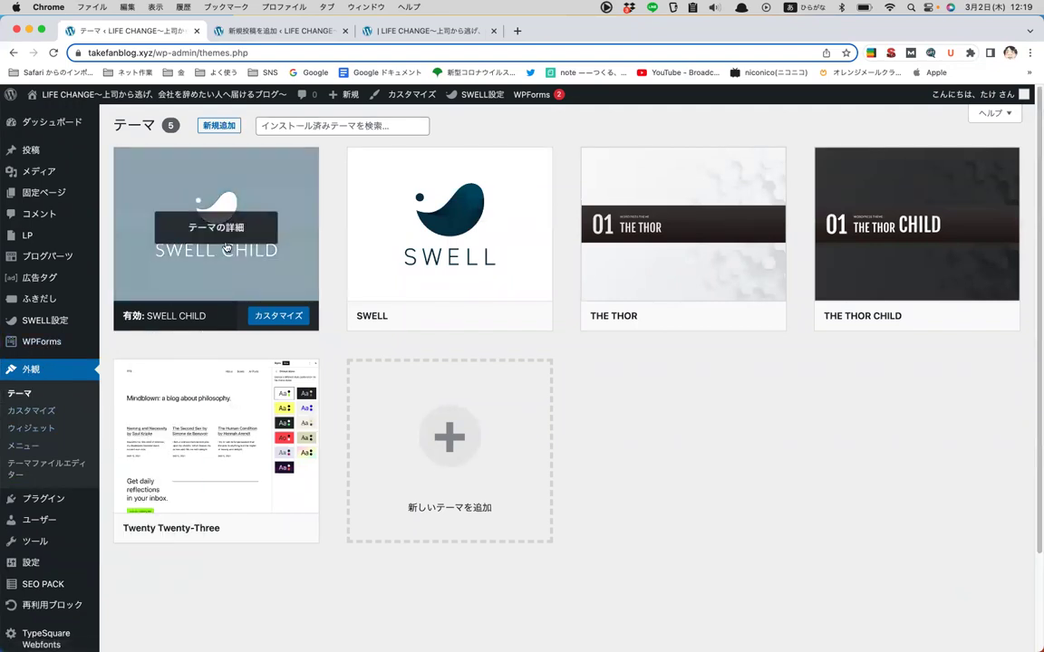
{"action": "mouse_move", "coordinate": [643, 247]}
{"action": "mouse_move", "coordinate": [188, 368]}
{"action": "mouse_move", "coordinate": [447, 243]}
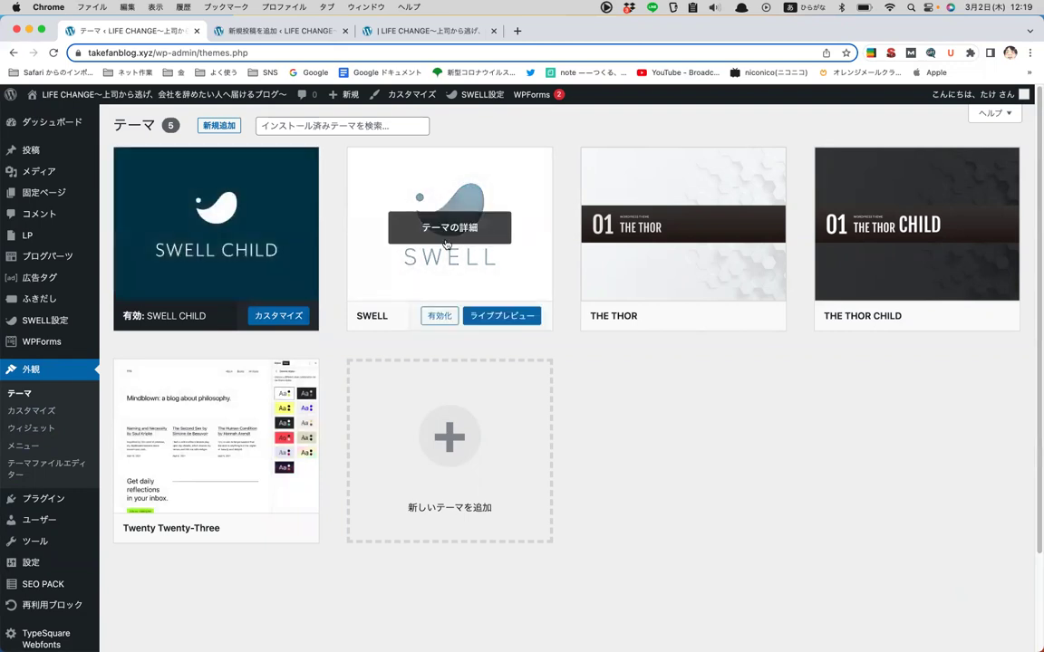
{"action": "mouse_move", "coordinate": [142, 328]}
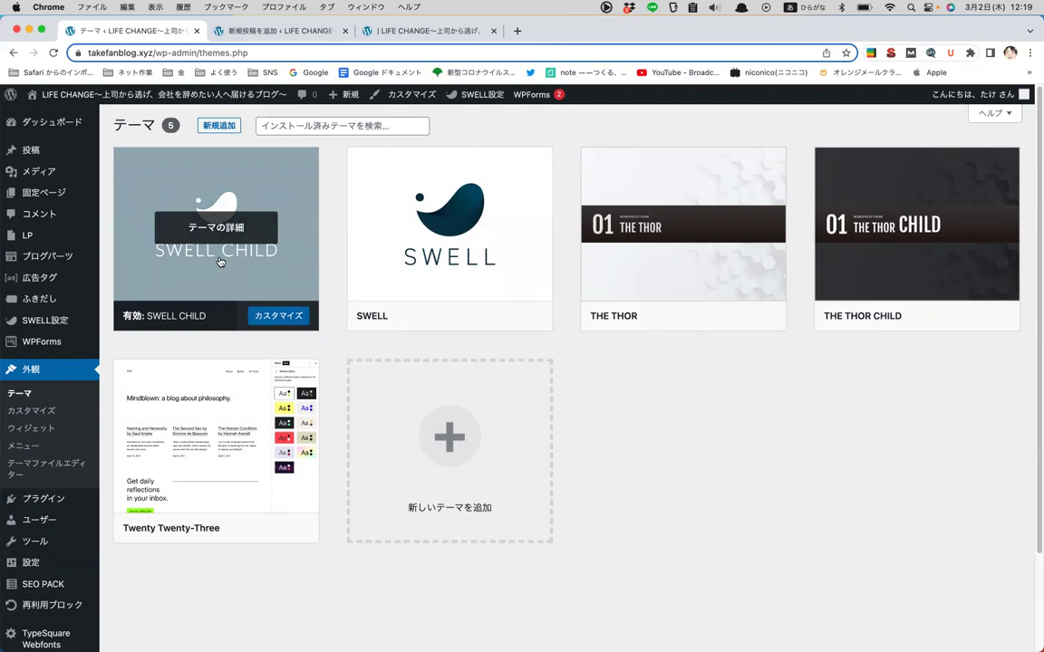
{"action": "scroll", "coordinate": [217, 249], "scroll_direction": "down", "scroll_amount": 1}
{"action": "left_click", "coordinate": [217, 222]}
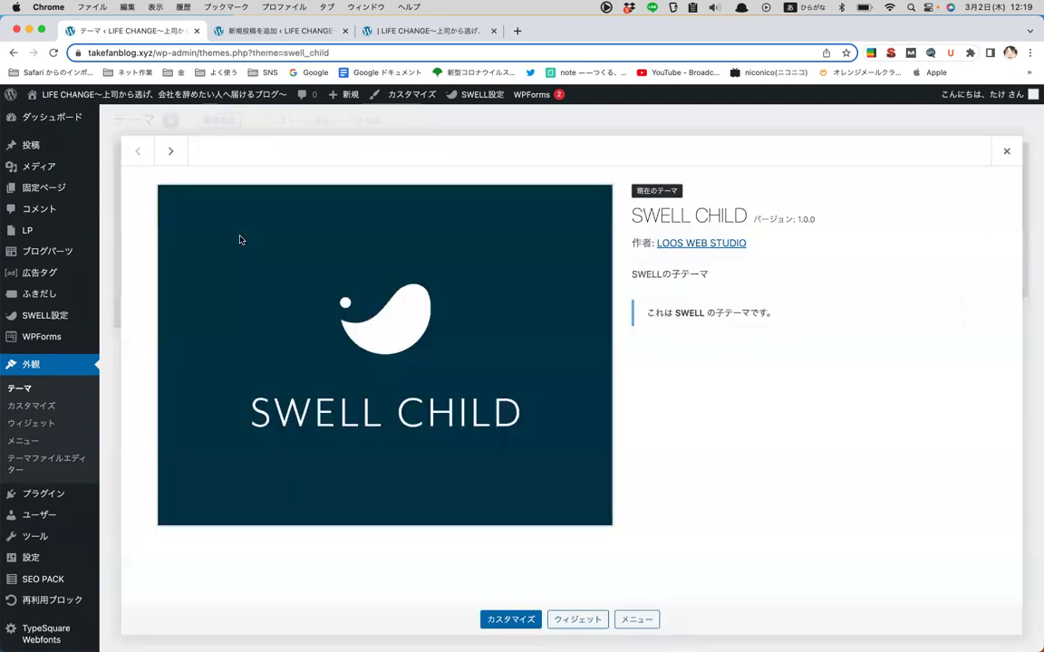
{"action": "left_click", "coordinate": [1006, 152]}
{"action": "left_click", "coordinate": [432, 224]}
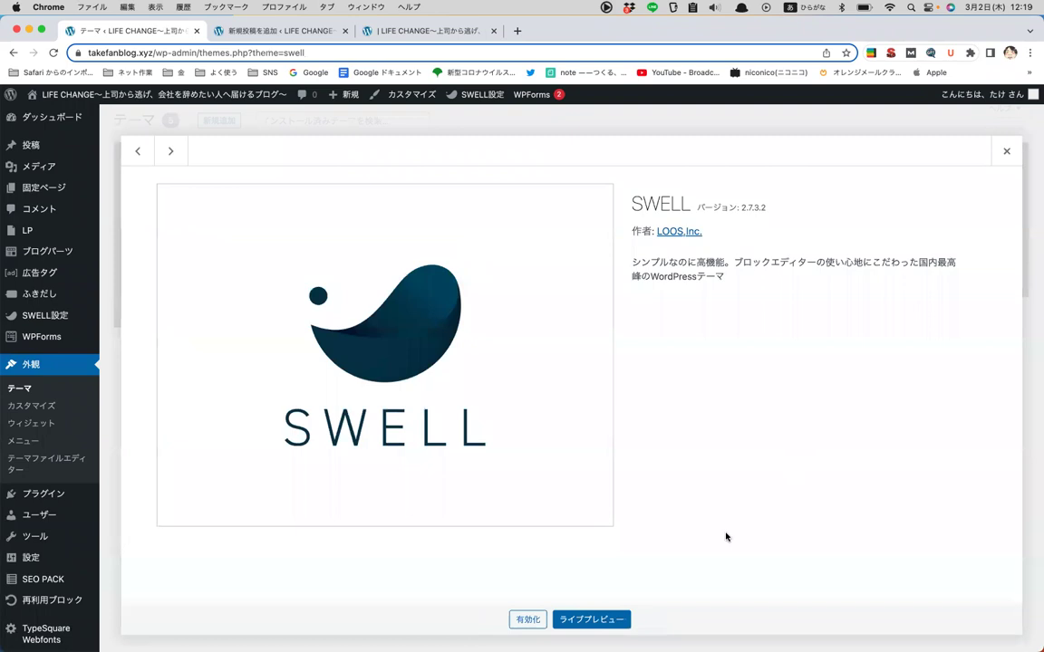
{"action": "left_click", "coordinate": [1006, 152]}
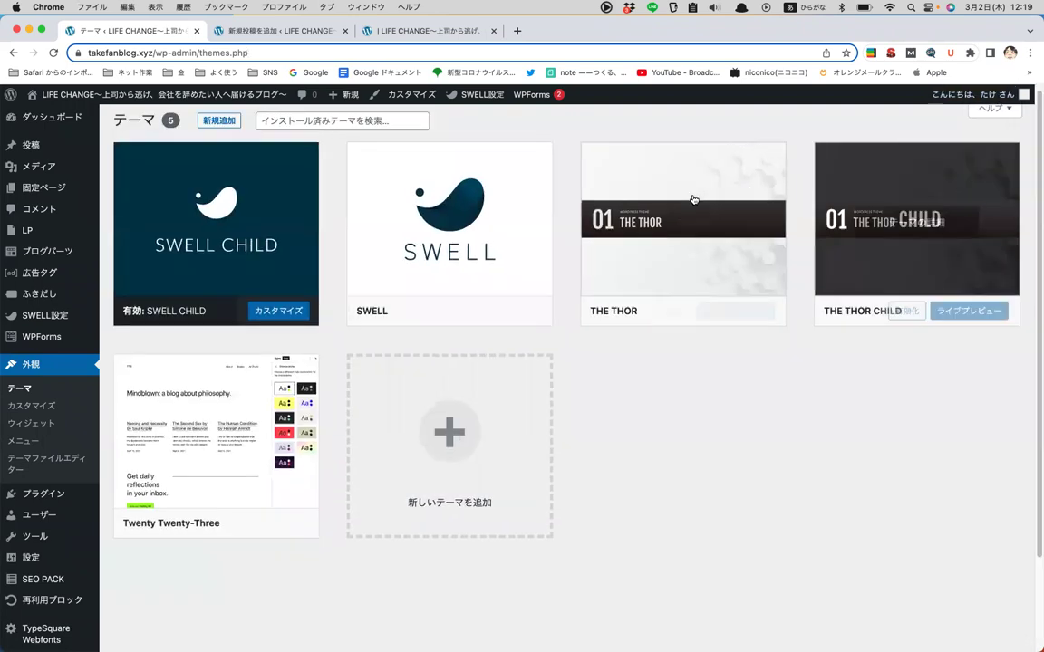
{"action": "left_click", "coordinate": [645, 224]}
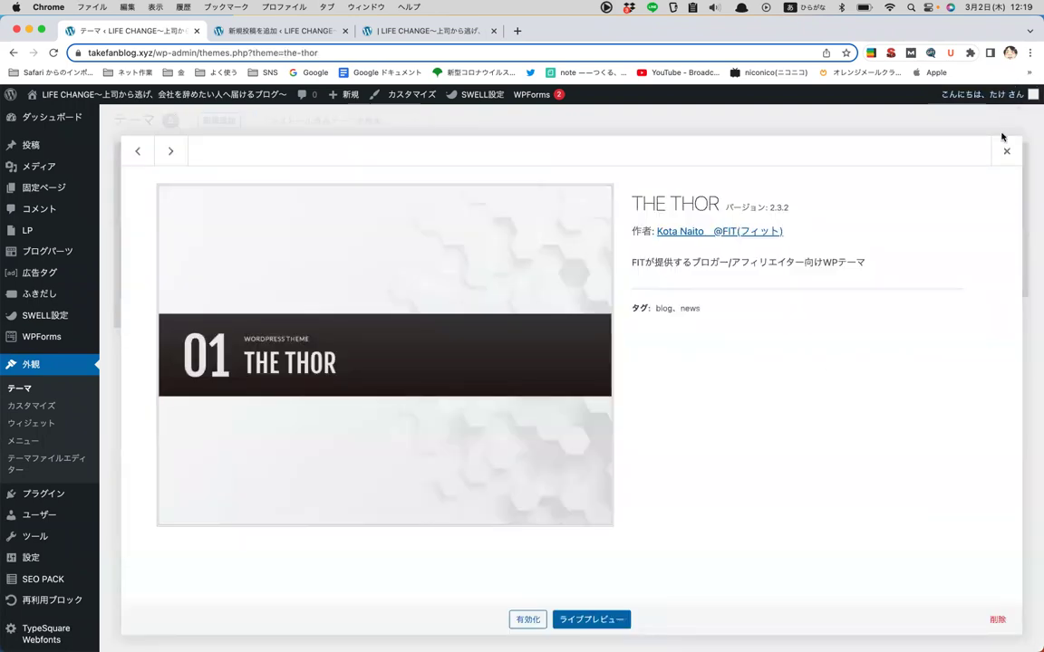
{"action": "left_click", "coordinate": [1006, 152]}
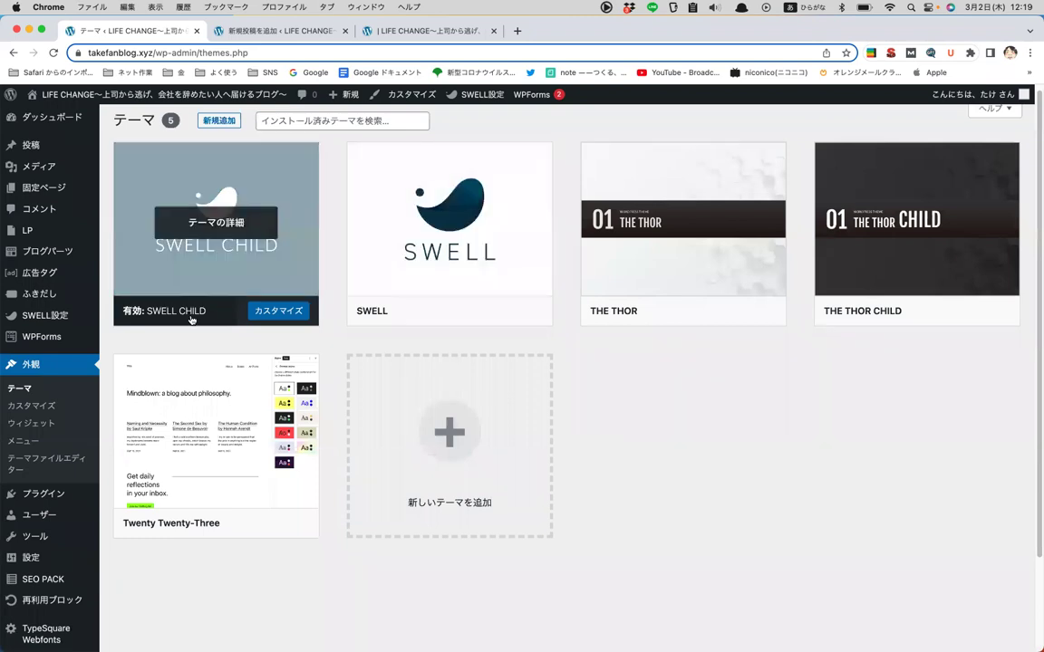
{"action": "left_click", "coordinate": [22, 408]}
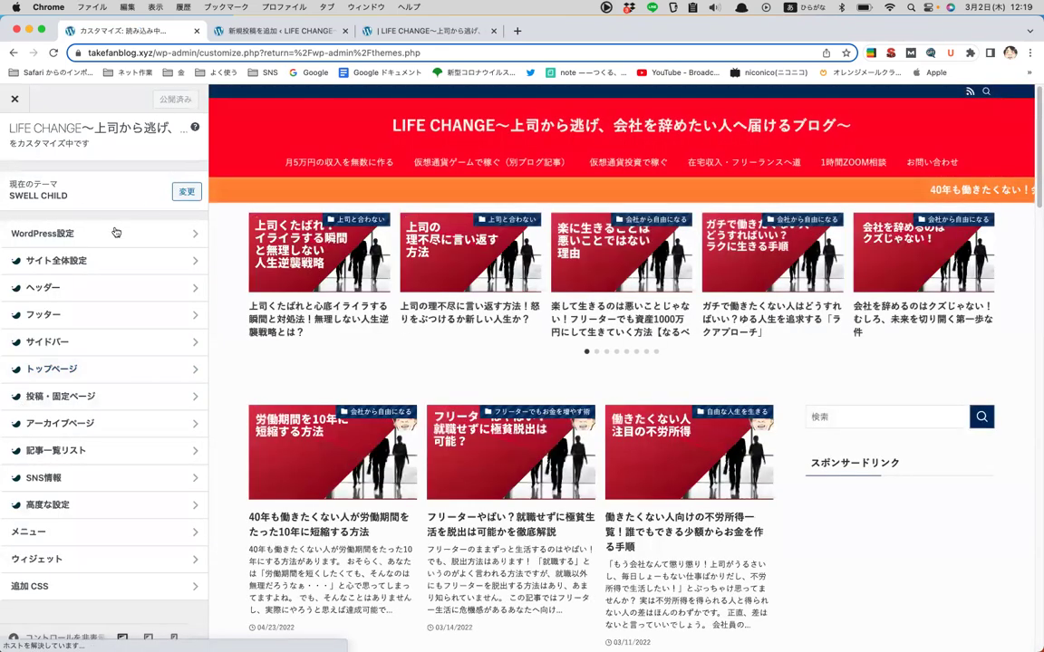
- In サイト全体設定 > 基本カラー, change メインカラー from dark navy to a brighter blue
{"action": "left_click", "coordinate": [81, 263]}
{"action": "left_click", "coordinate": [42, 173]}
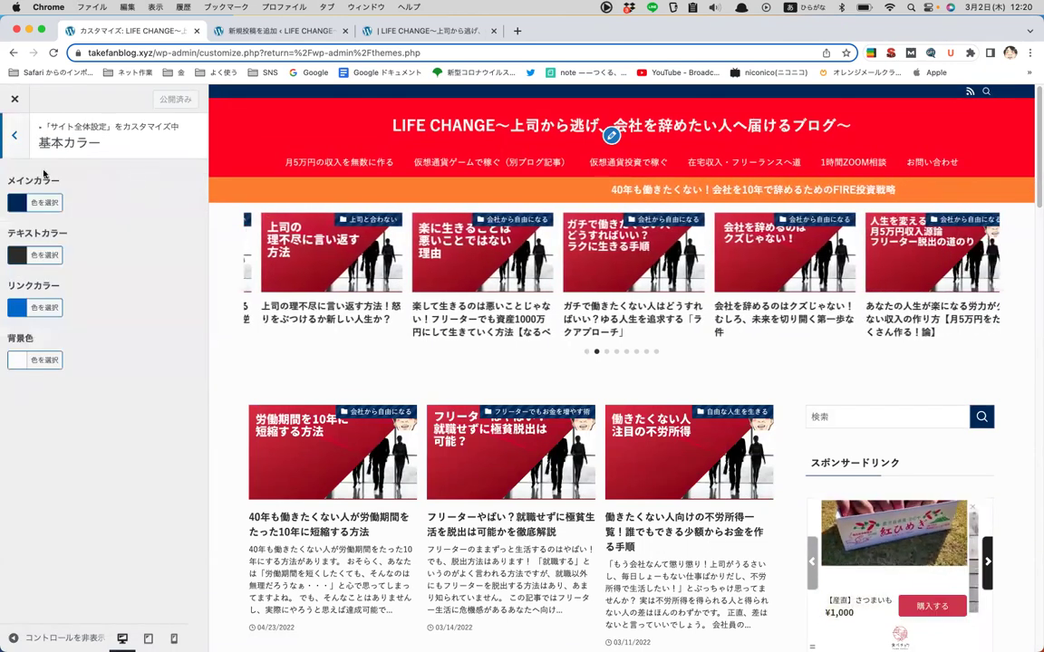
{"action": "left_click", "coordinate": [58, 204]}
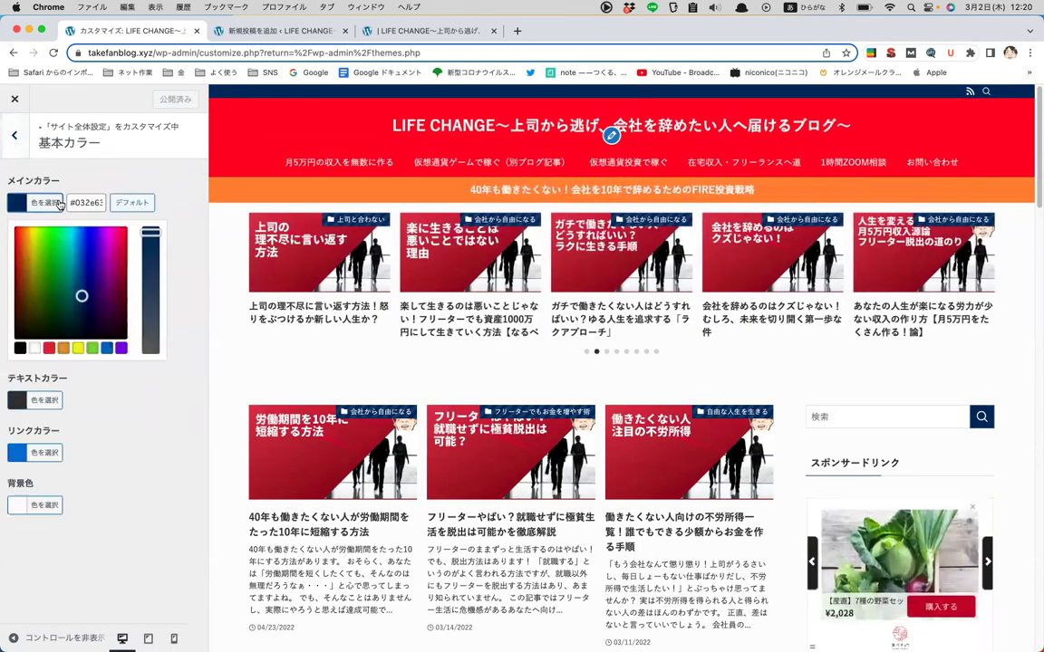
{"action": "left_click", "coordinate": [77, 250]}
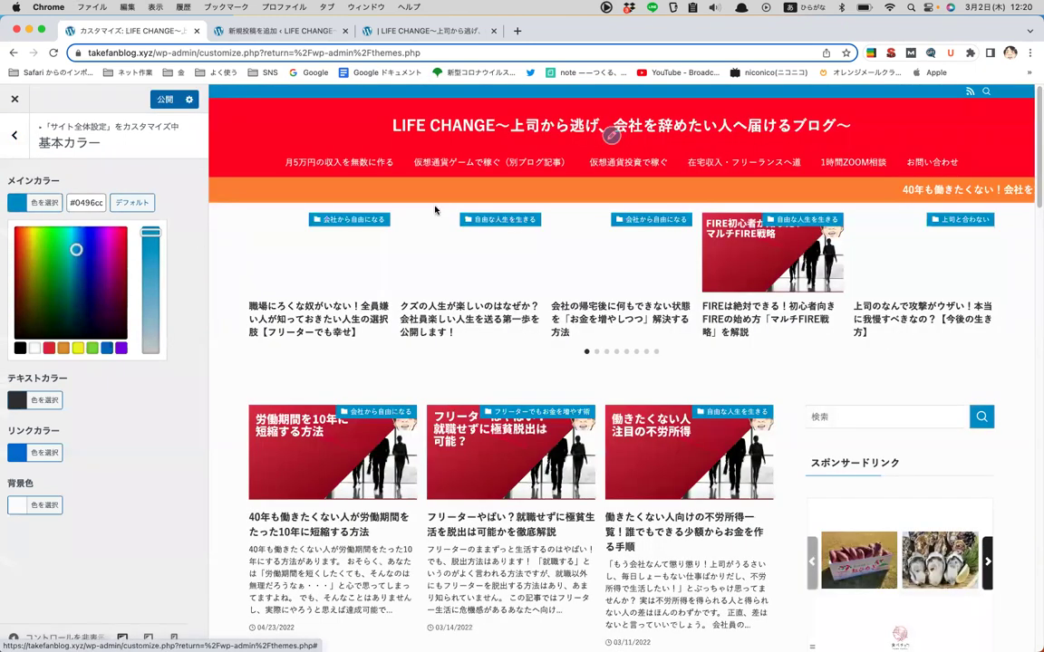
{"action": "left_click", "coordinate": [153, 176]}
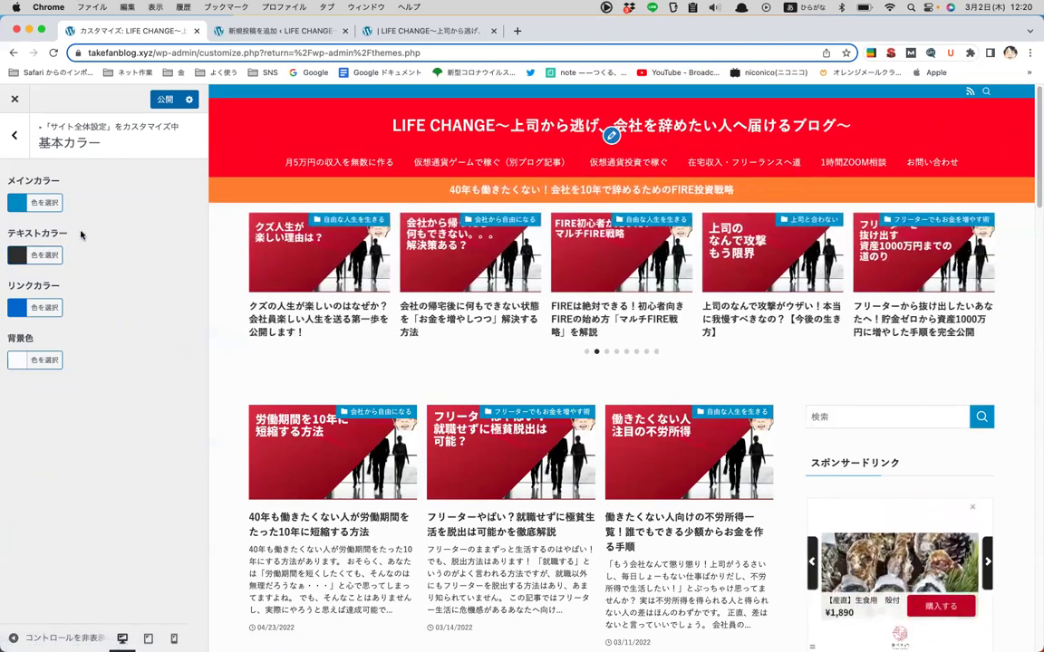
{"action": "left_click", "coordinate": [50, 207]}
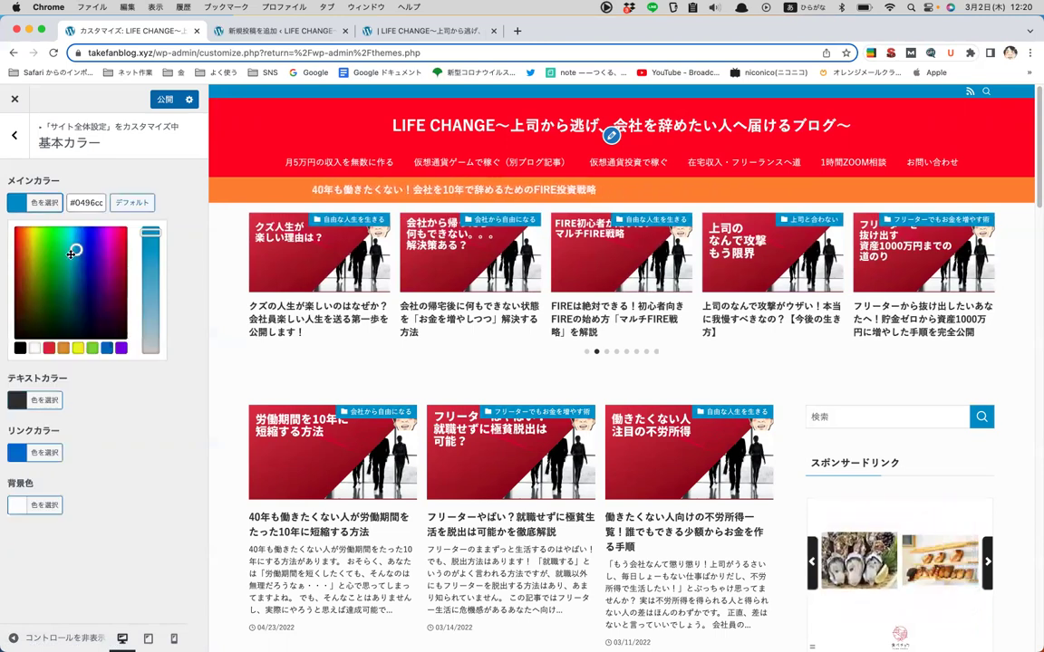
{"action": "left_click_drag", "start_coordinate": [73, 253], "coordinate": [83, 263]}
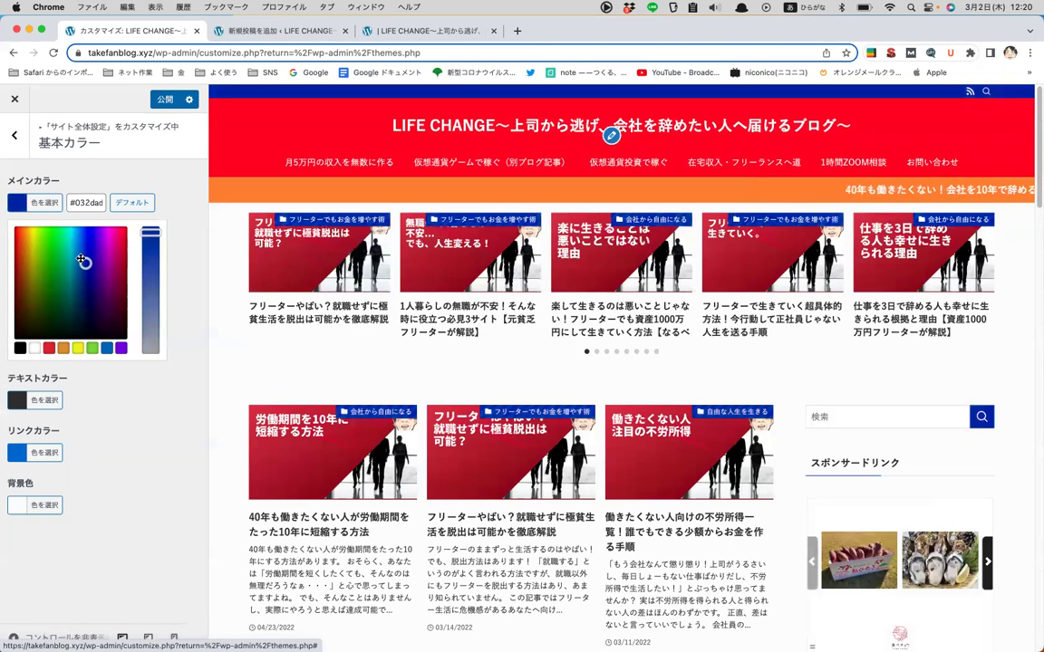
{"action": "left_click_drag", "start_coordinate": [81, 261], "coordinate": [80, 259]}
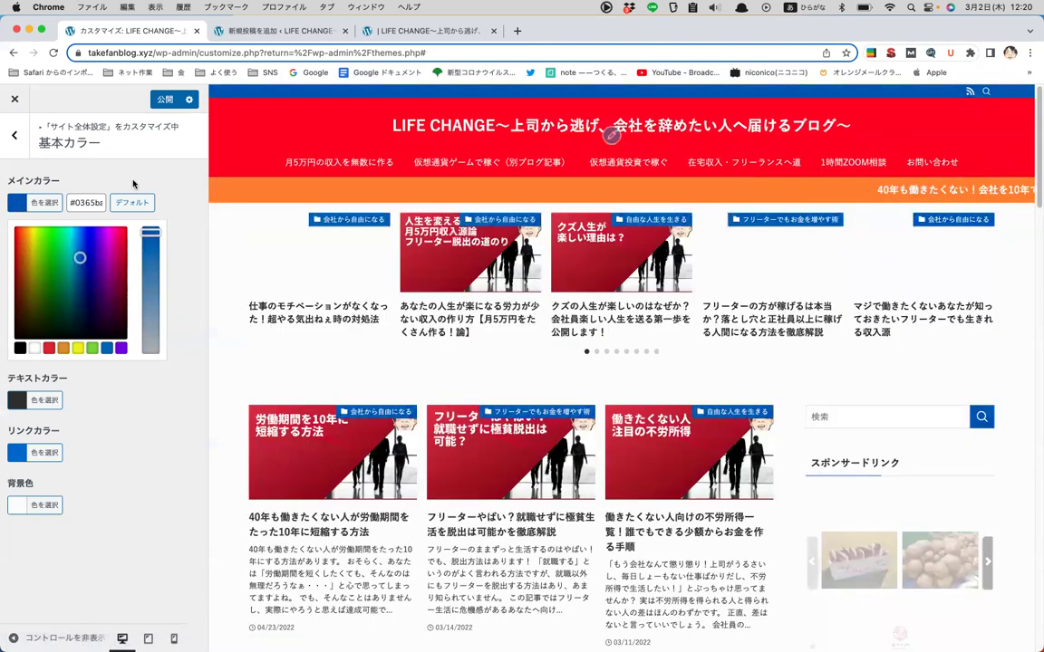
{"action": "left_click", "coordinate": [133, 184]}
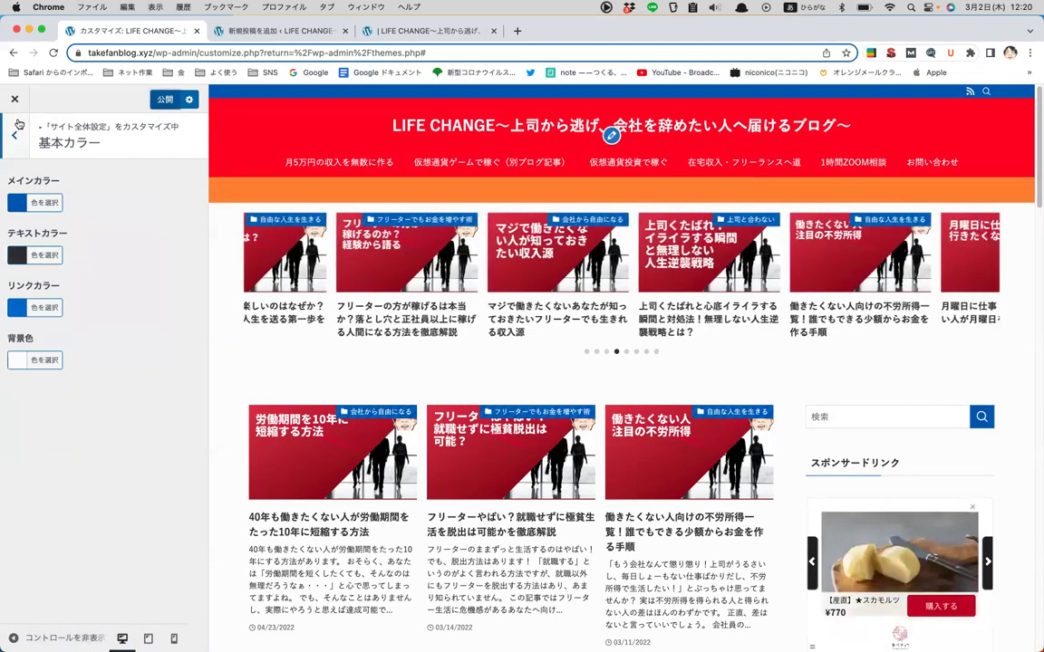
{"action": "key", "text": "Escape"}
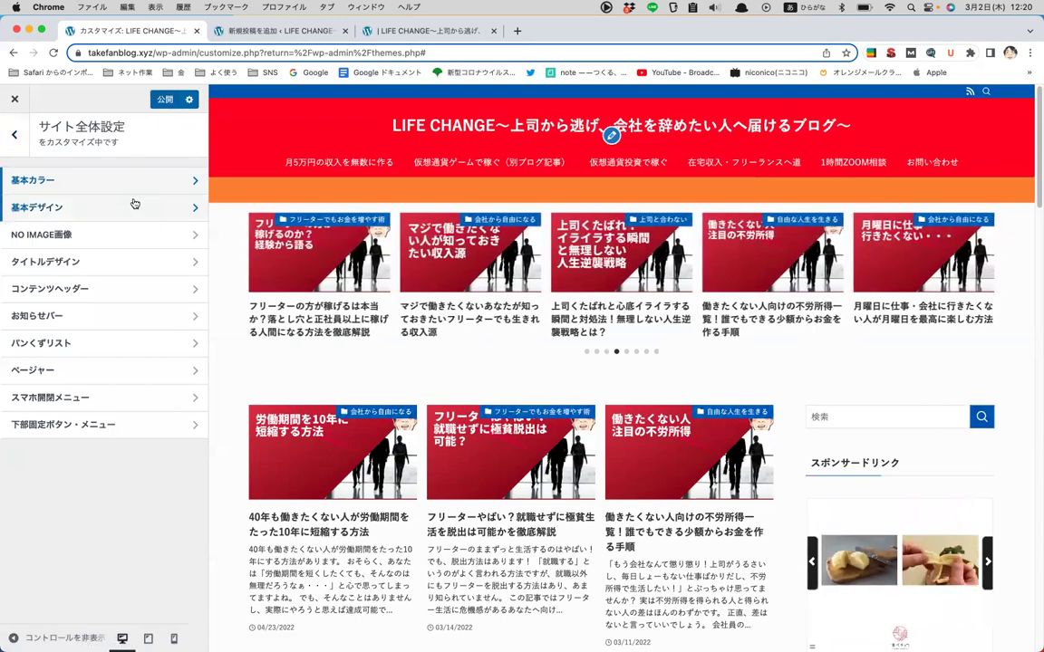
{"action": "left_click", "coordinate": [133, 204]}
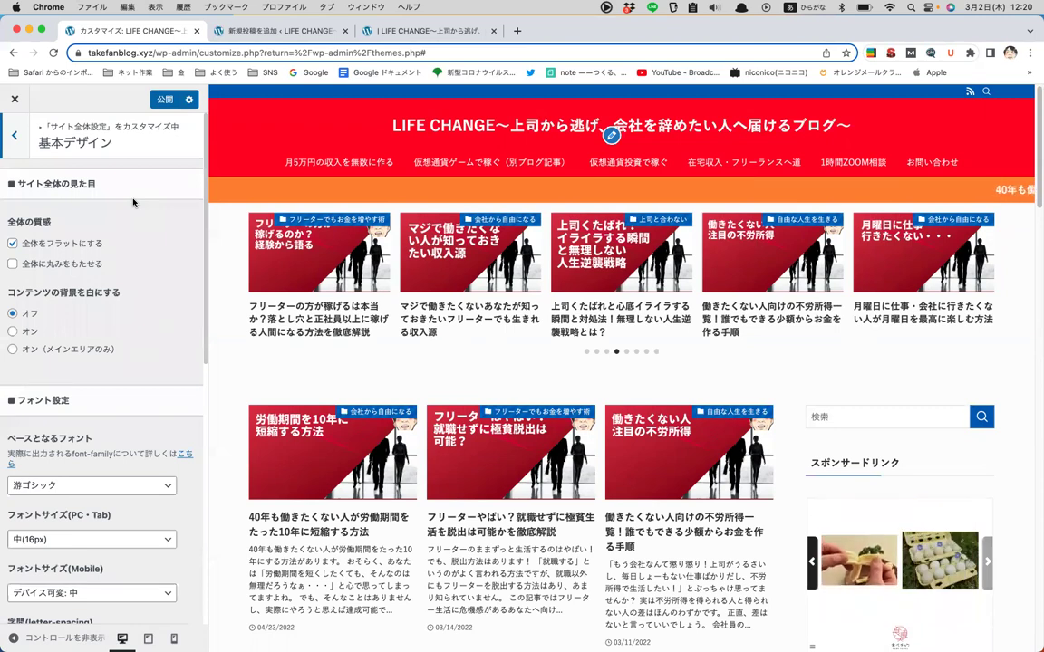
{"action": "scroll", "coordinate": [133, 202], "scroll_direction": "down", "scroll_amount": 1}
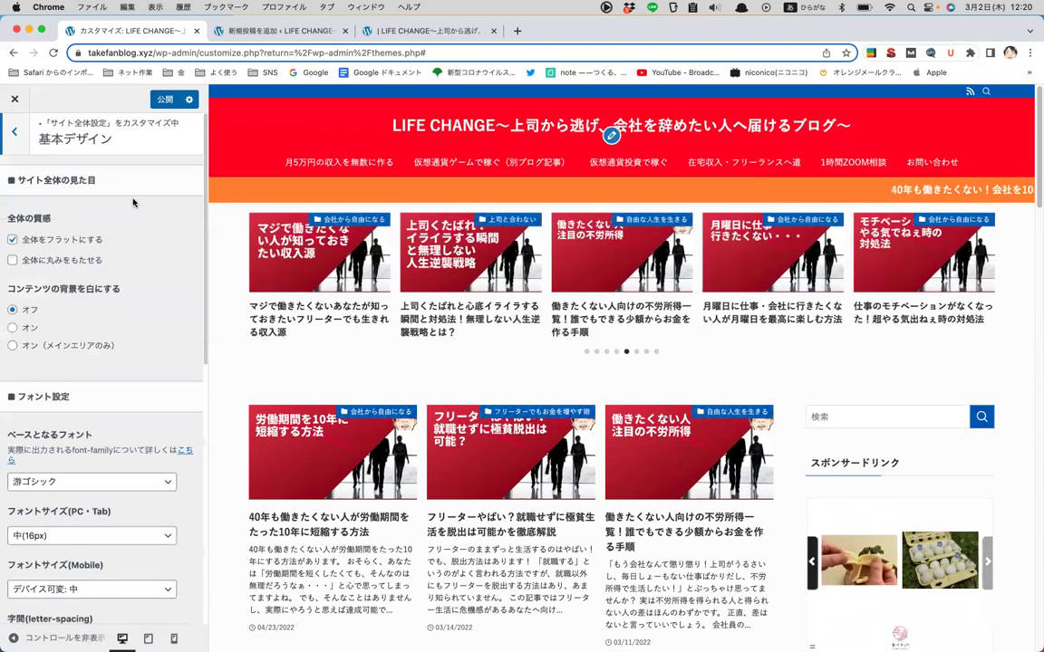
{"action": "scroll", "coordinate": [134, 202], "scroll_direction": "down", "scroll_amount": 10}
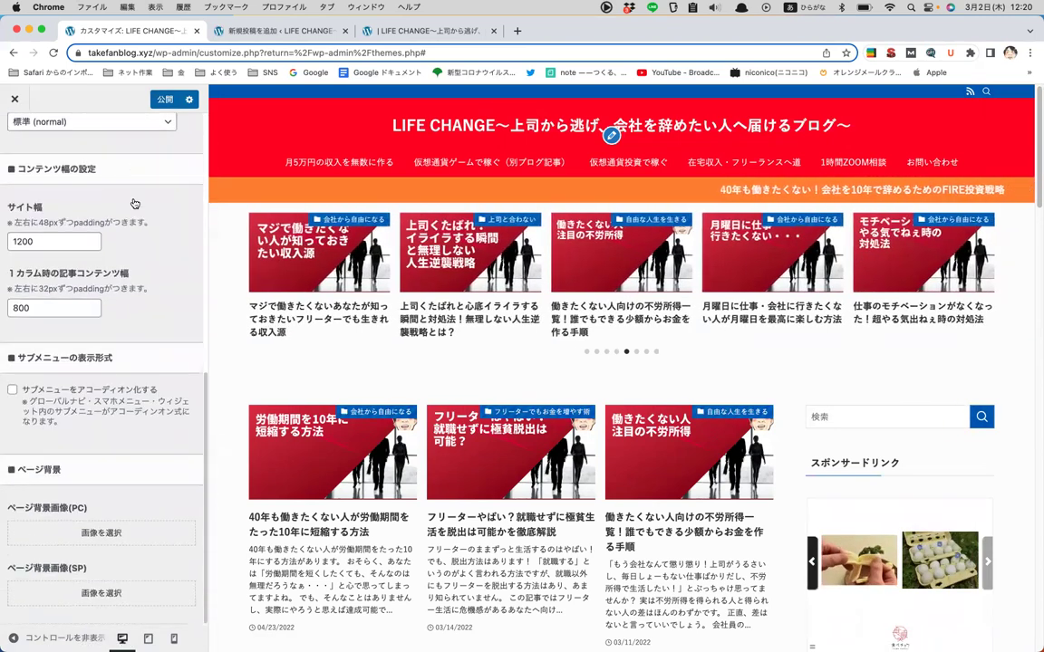
{"action": "scroll", "coordinate": [133, 202], "scroll_direction": "up", "scroll_amount": 10}
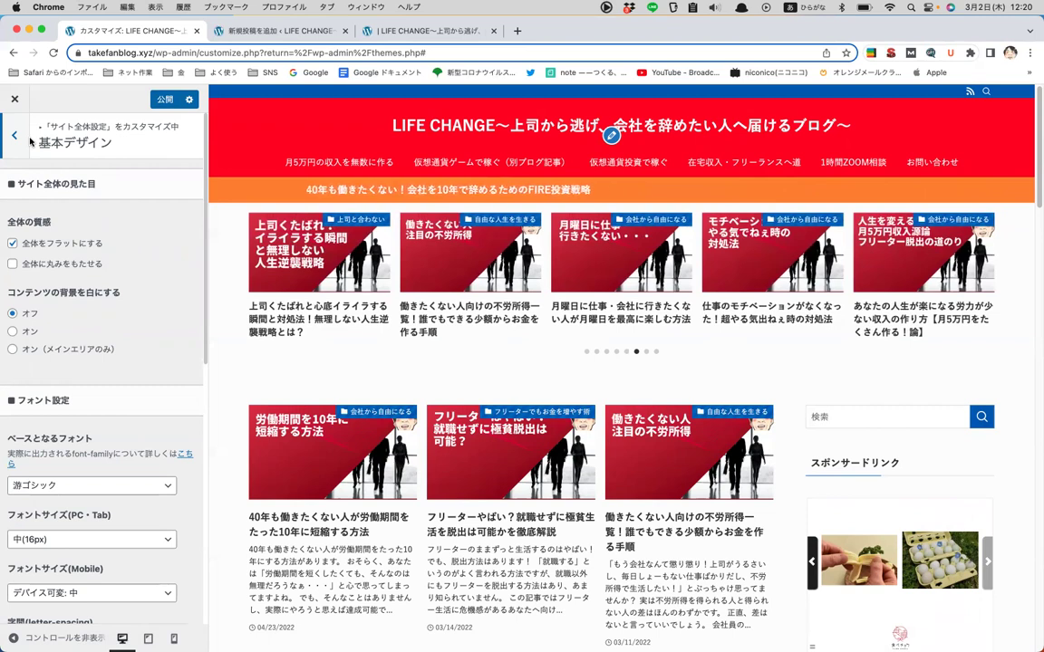
{"action": "left_click", "coordinate": [20, 137]}
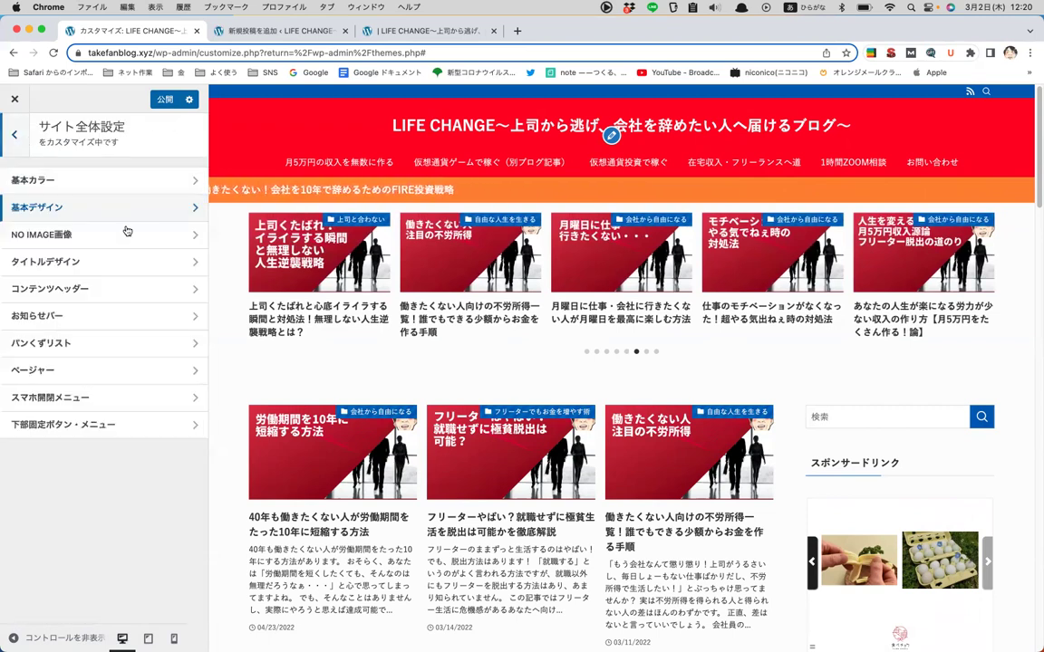
{"action": "left_click", "coordinate": [114, 206]}
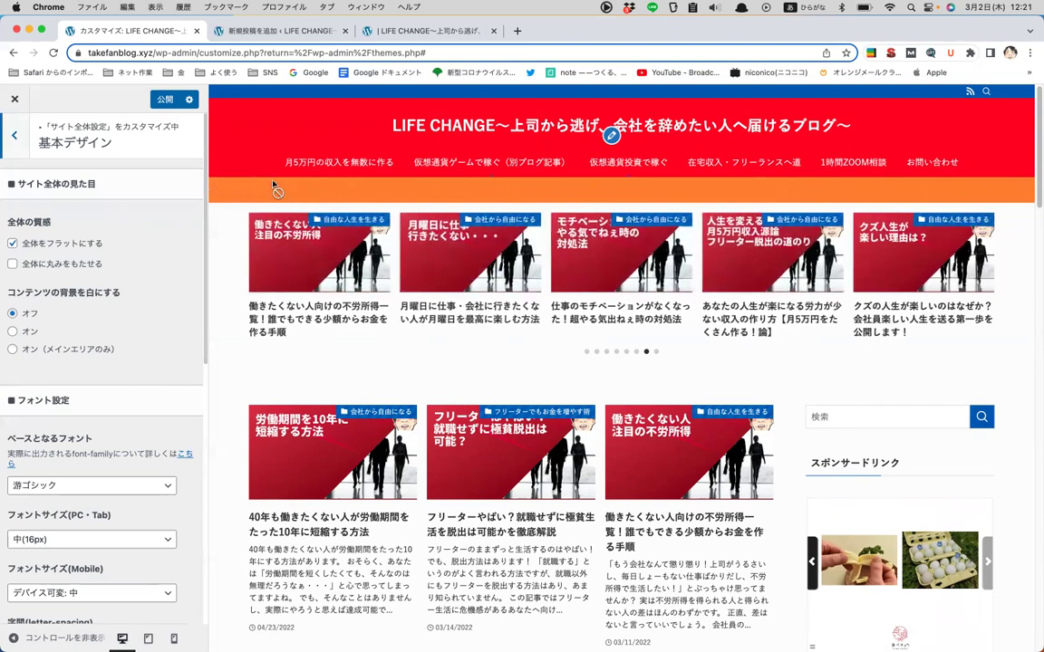
{"action": "scroll", "coordinate": [124, 231], "scroll_direction": "down", "scroll_amount": 5}
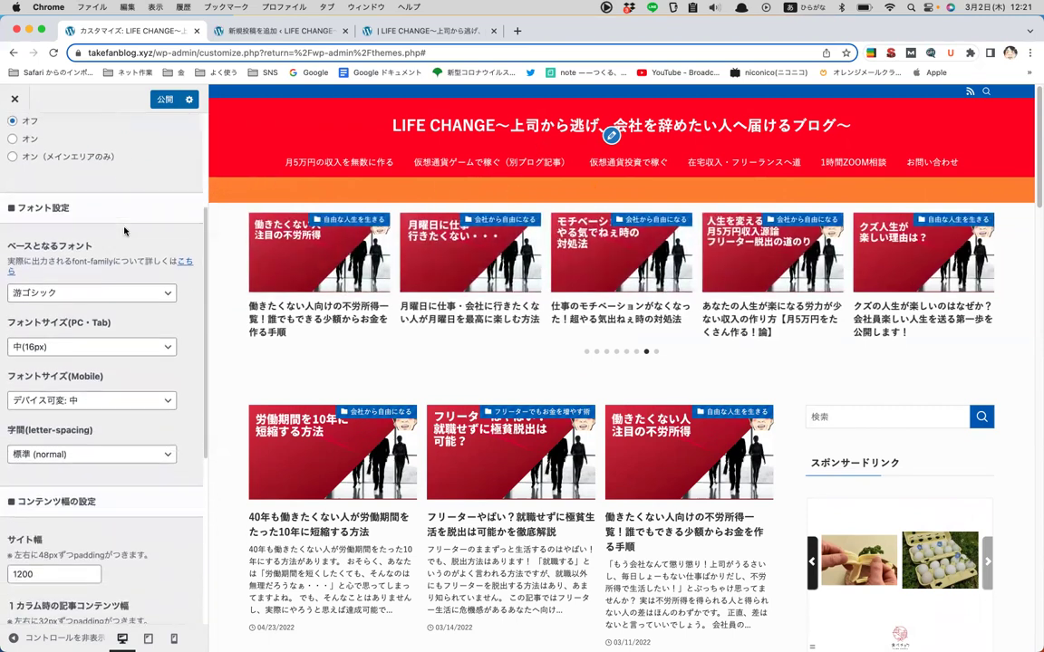
{"action": "left_click", "coordinate": [102, 271]}
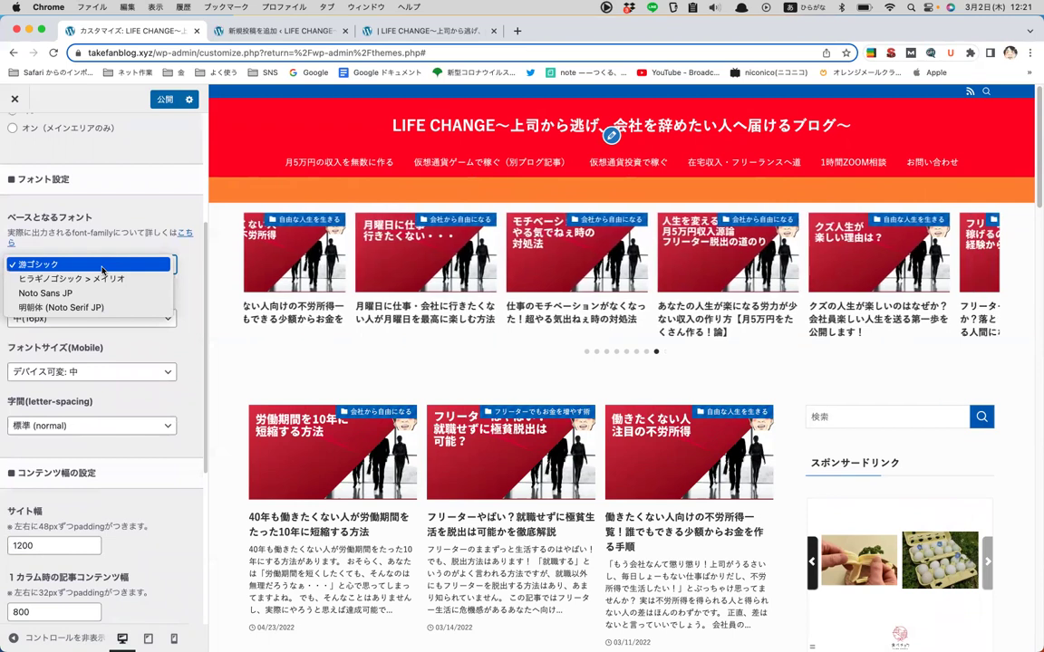
{"action": "left_click", "coordinate": [102, 266]}
{"action": "scroll", "coordinate": [148, 196], "scroll_direction": "down", "scroll_amount": 3}
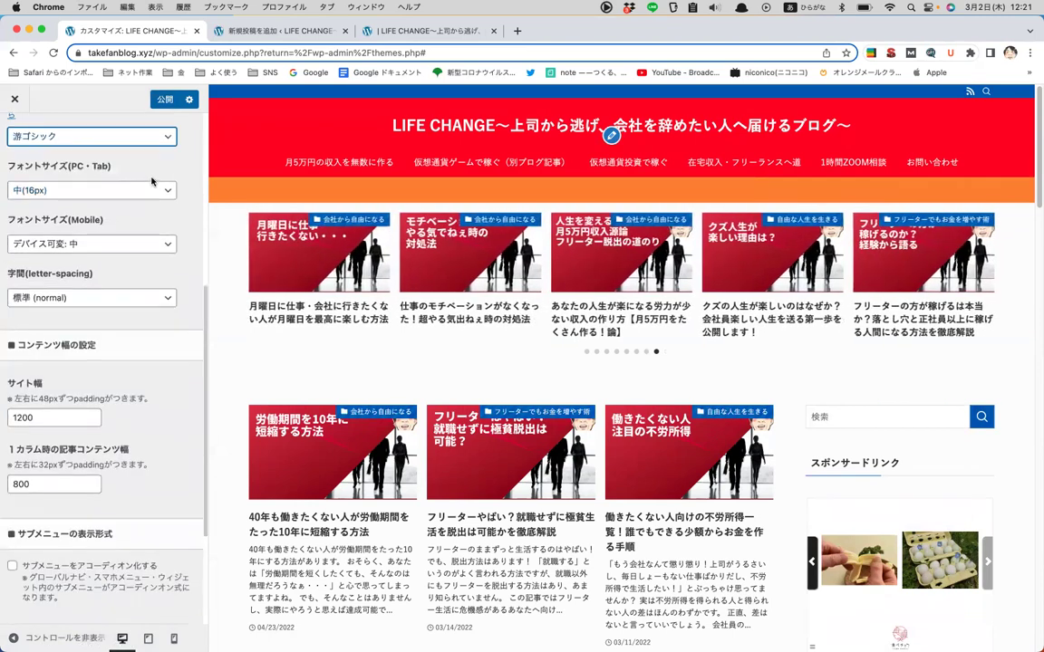
{"action": "left_click", "coordinate": [135, 146]}
{"action": "left_click", "coordinate": [139, 316]}
{"action": "scroll", "coordinate": [139, 316], "scroll_direction": "down", "scroll_amount": 3}
{"action": "scroll", "coordinate": [138, 316], "scroll_direction": "up", "scroll_amount": 6}
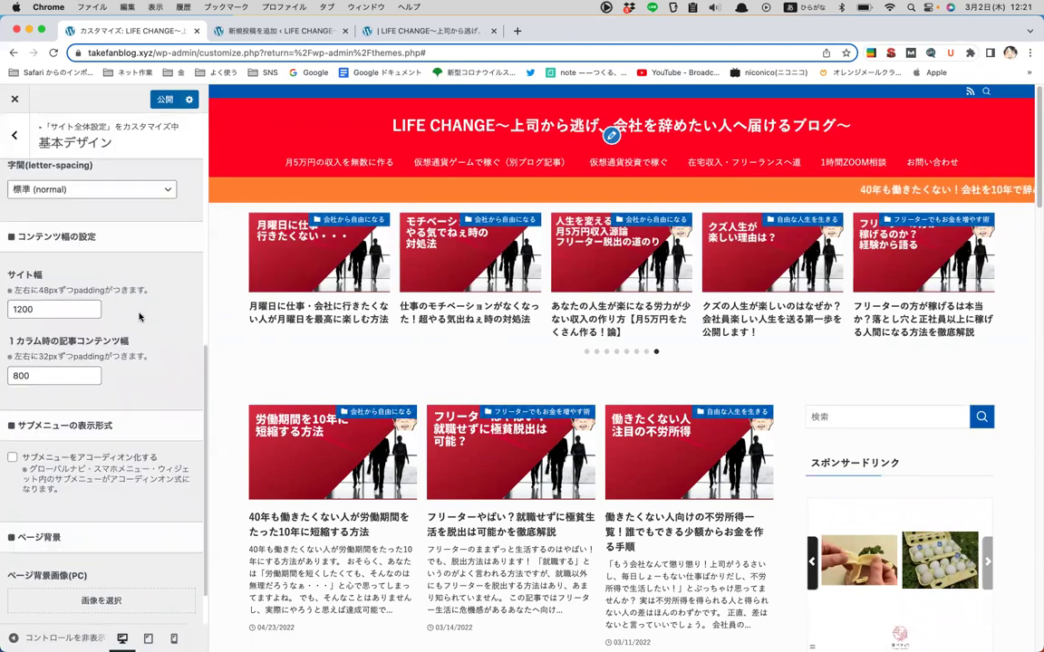
{"action": "scroll", "coordinate": [140, 290], "scroll_direction": "up", "scroll_amount": 2}
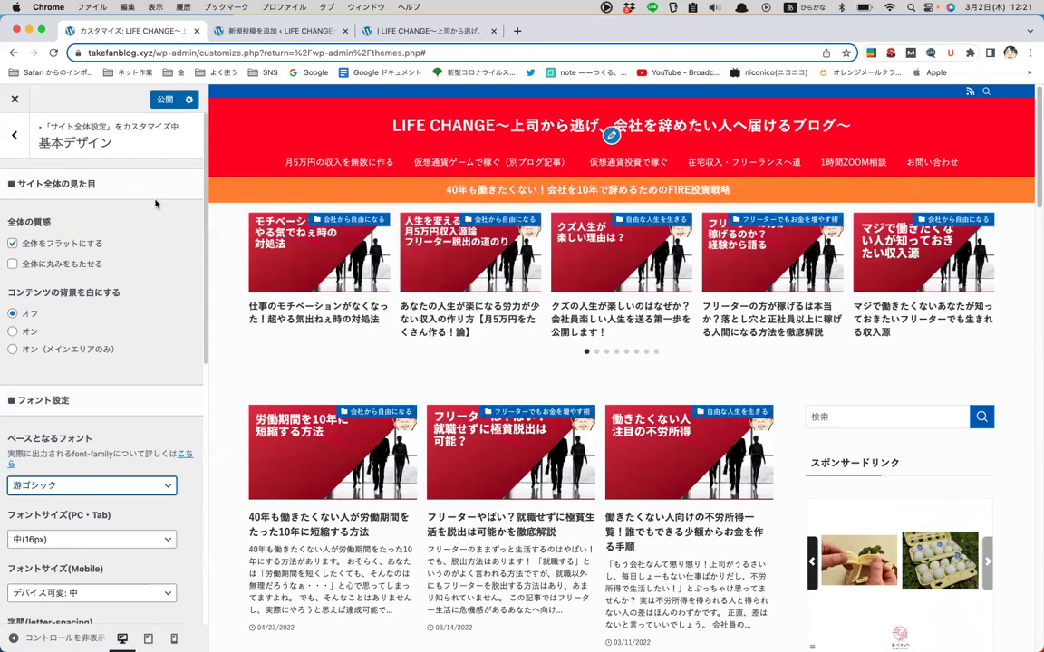
- Open the NO IMAGE画像 settings from サイト全体設定 and look through them
{"action": "key", "text": "Escape"}
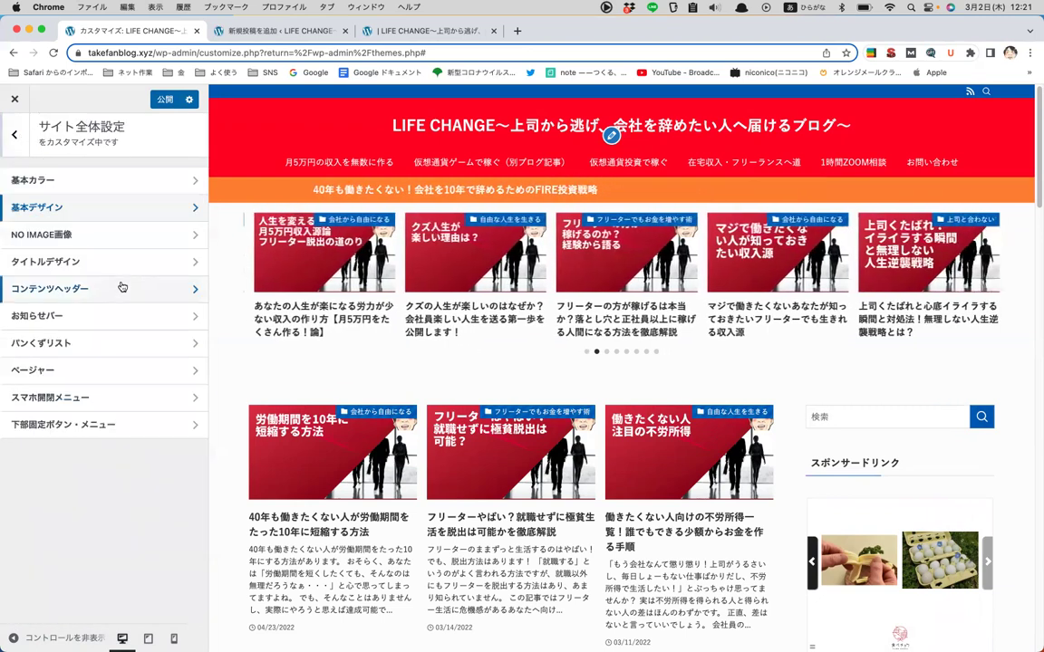
{"action": "left_click", "coordinate": [136, 246]}
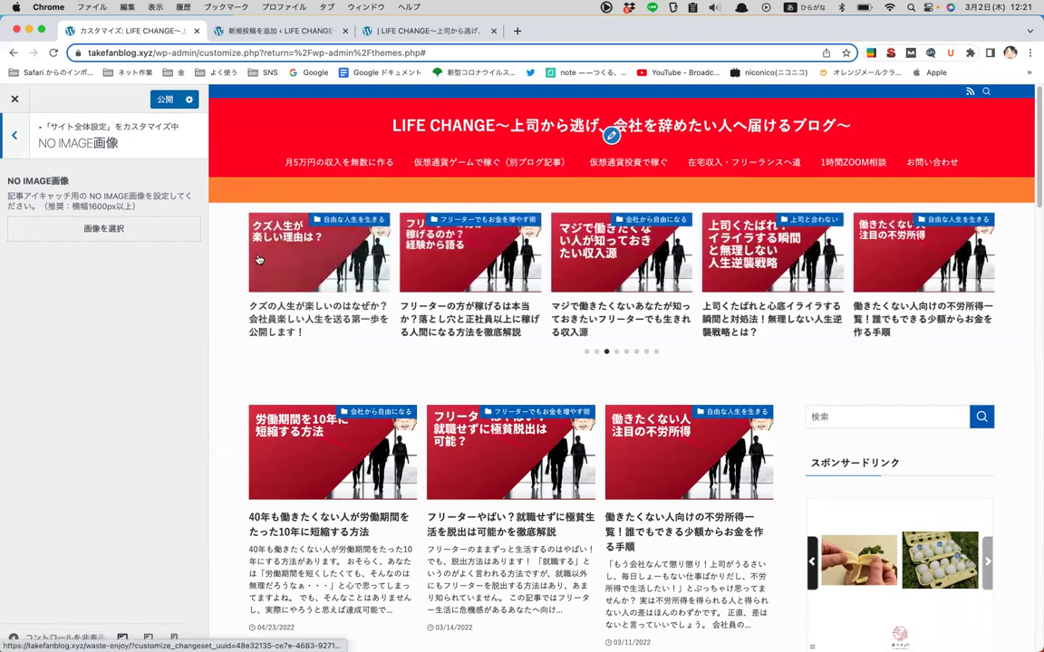
{"action": "scroll", "coordinate": [271, 321], "scroll_direction": "down", "scroll_amount": 1}
{"action": "scroll", "coordinate": [272, 321], "scroll_direction": "down", "scroll_amount": 3}
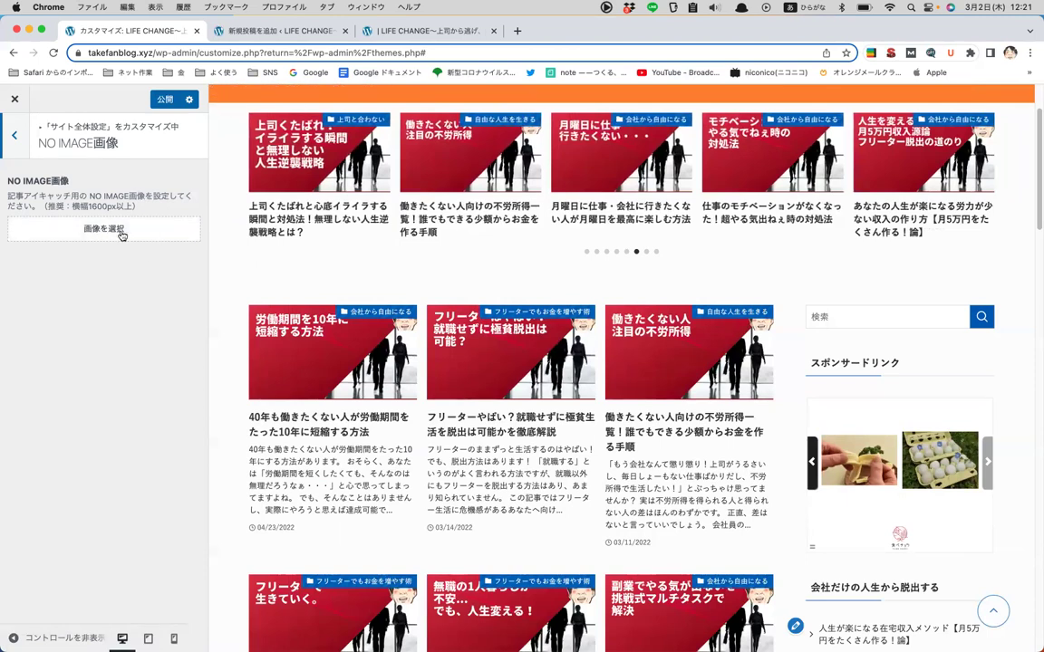
- Return to the site-wide settings list and open タイトルデザイン
{"action": "left_click", "coordinate": [16, 122]}
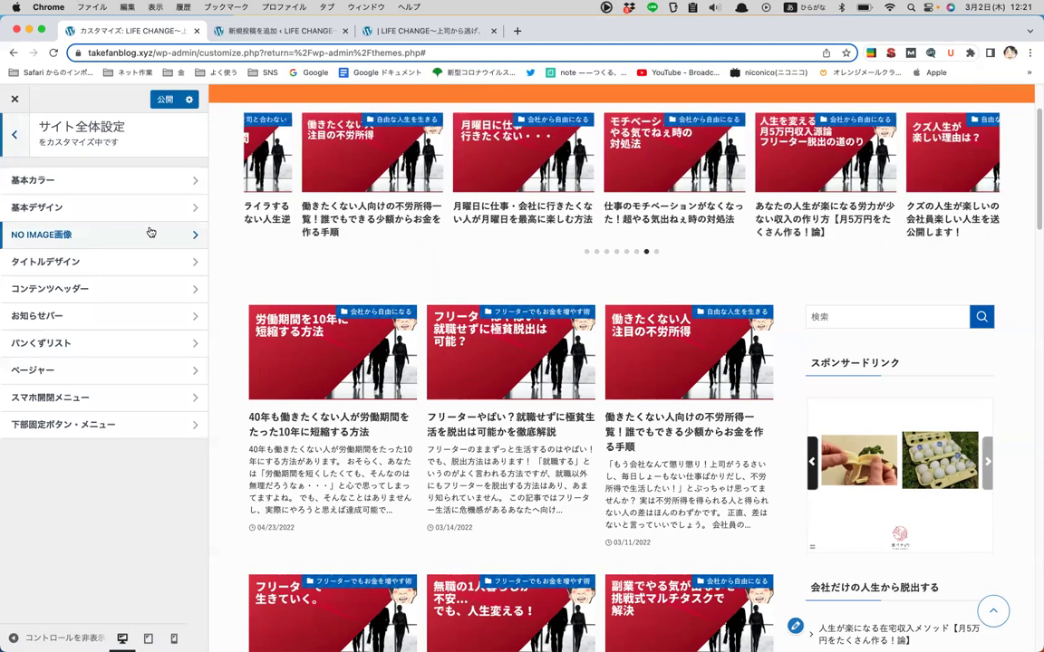
{"action": "left_click", "coordinate": [152, 262]}
{"action": "scroll", "coordinate": [340, 265], "scroll_direction": "up", "scroll_amount": 3}
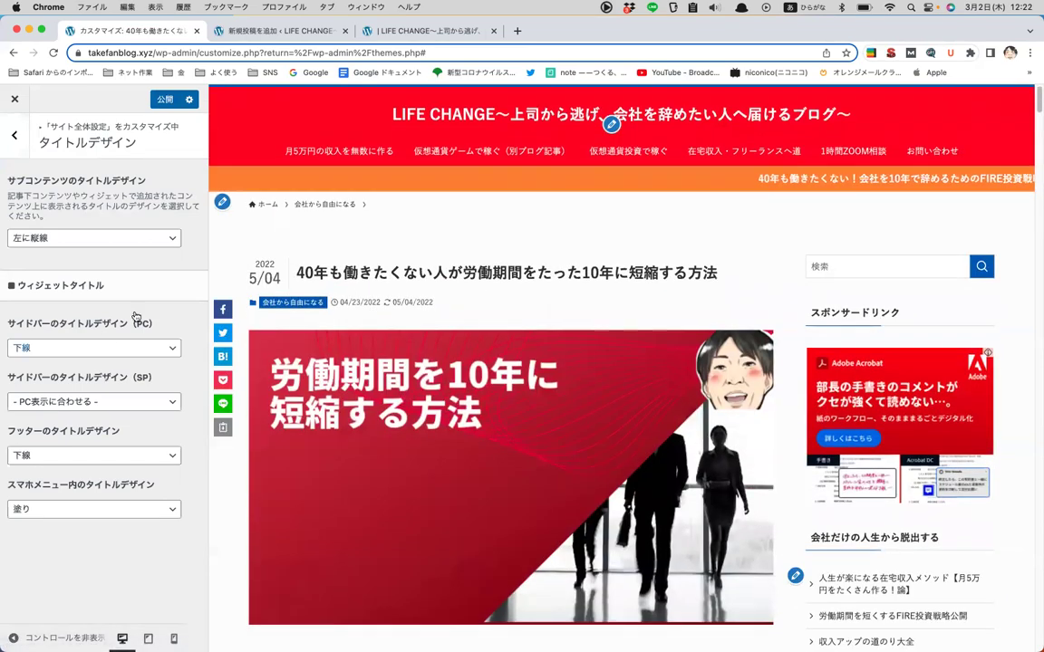
- Glance at コンテンツヘッダー, then open お知らせバー with the home page previewed
{"action": "left_click", "coordinate": [15, 135]}
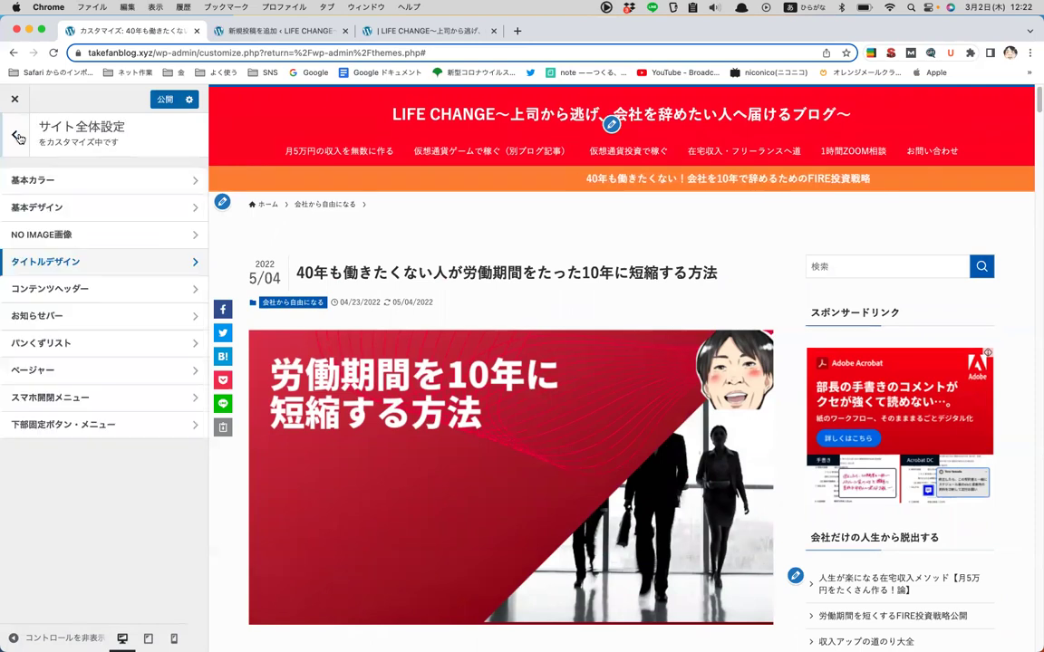
{"action": "left_click", "coordinate": [86, 296]}
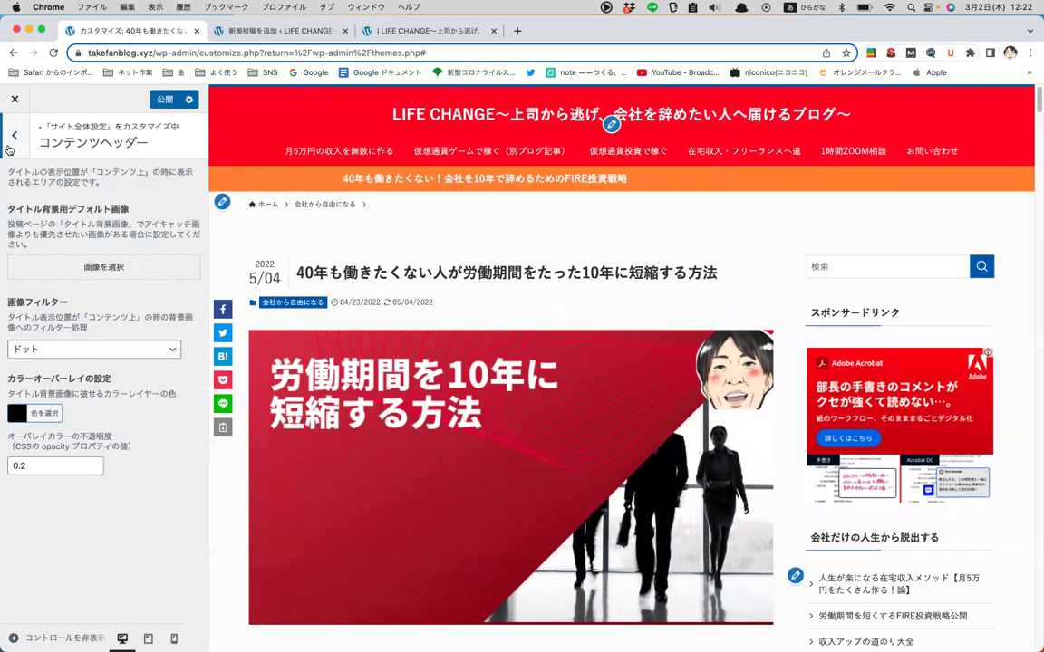
{"action": "left_click", "coordinate": [13, 136]}
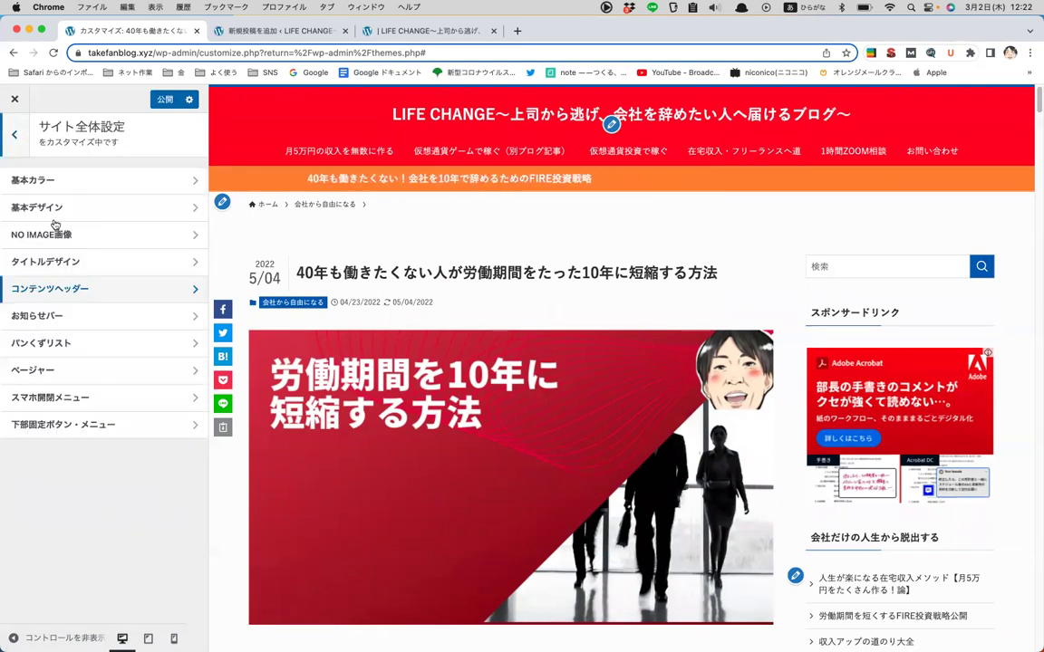
{"action": "left_click", "coordinate": [76, 315]}
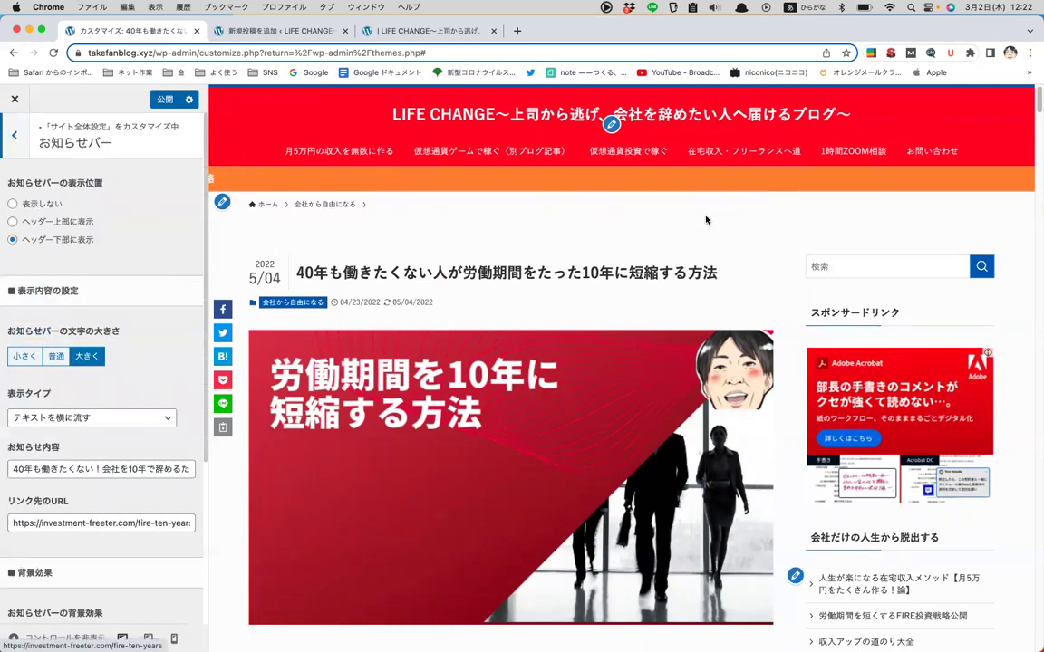
{"action": "left_click", "coordinate": [582, 108]}
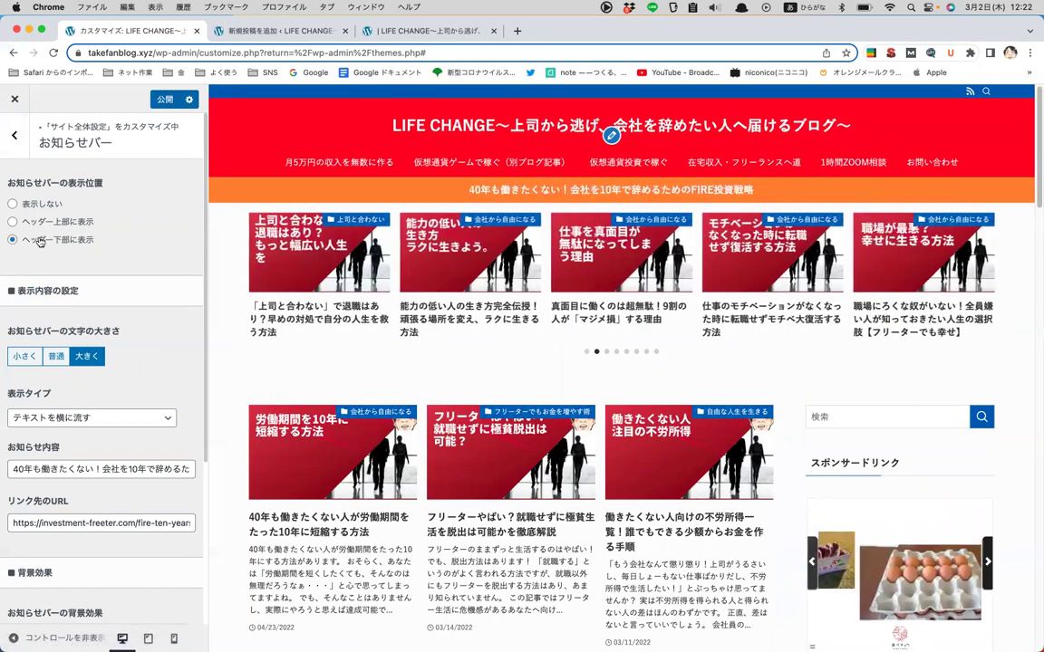
- Switch the notice bar position to 表示しない and back to ヘッダー下部に表示
{"action": "left_click", "coordinate": [12, 204]}
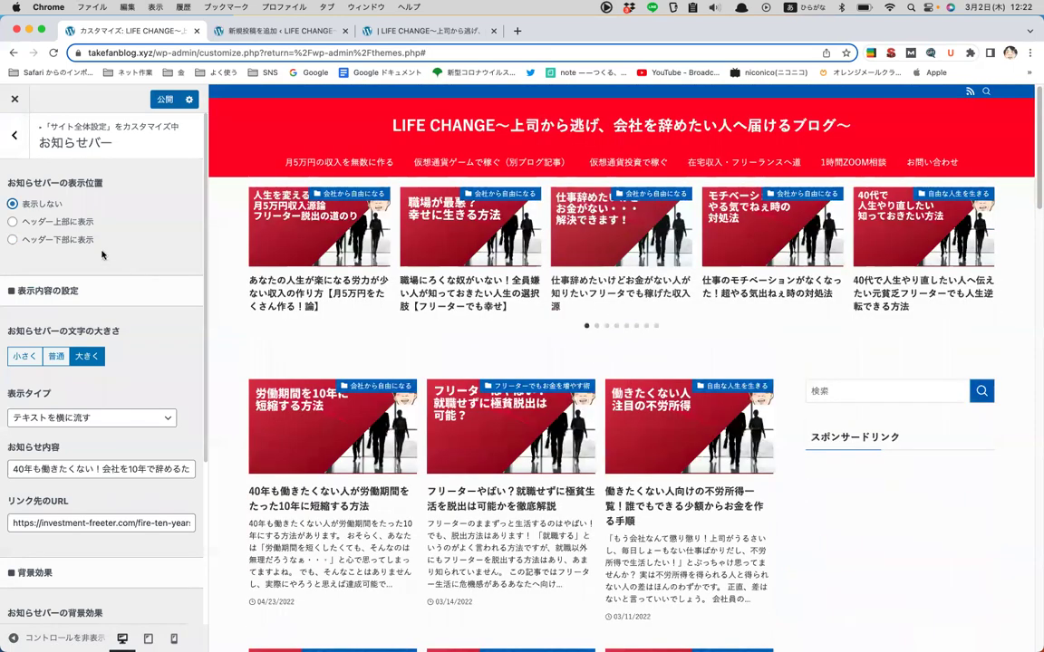
{"action": "left_click", "coordinate": [72, 241]}
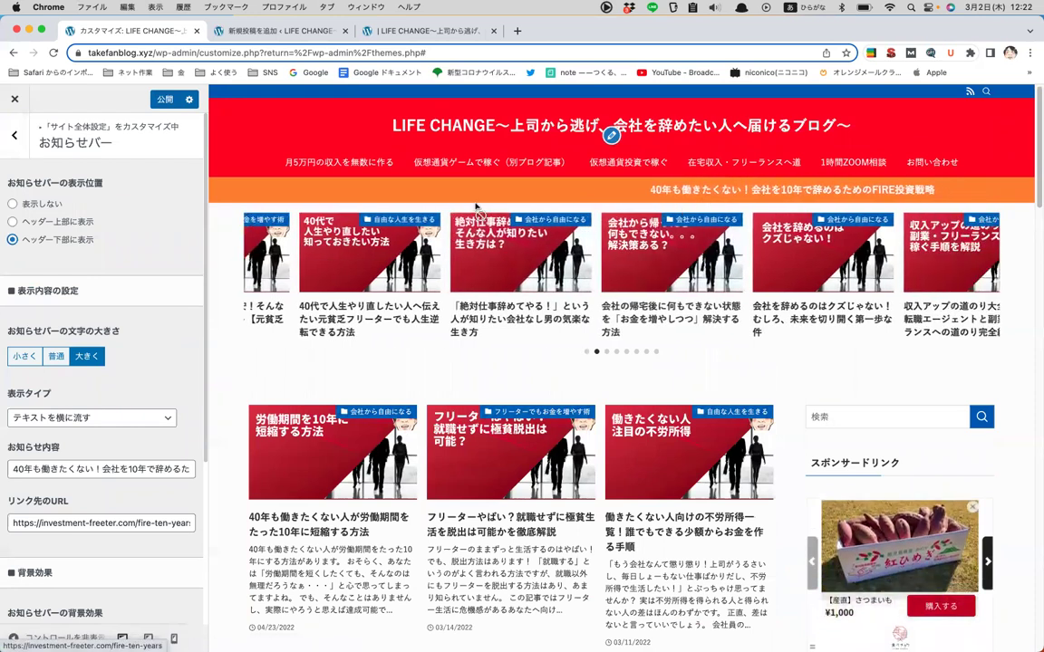
{"action": "scroll", "coordinate": [138, 369], "scroll_direction": "down", "scroll_amount": 2}
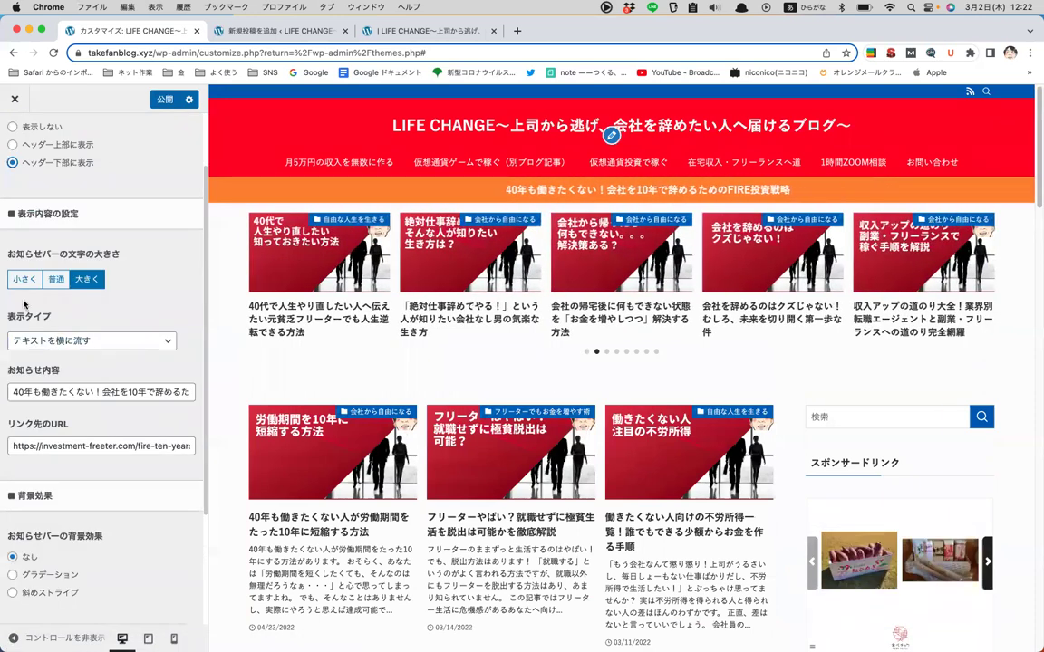
{"action": "left_click_drag", "start_coordinate": [136, 304], "coordinate": [201, 452]}
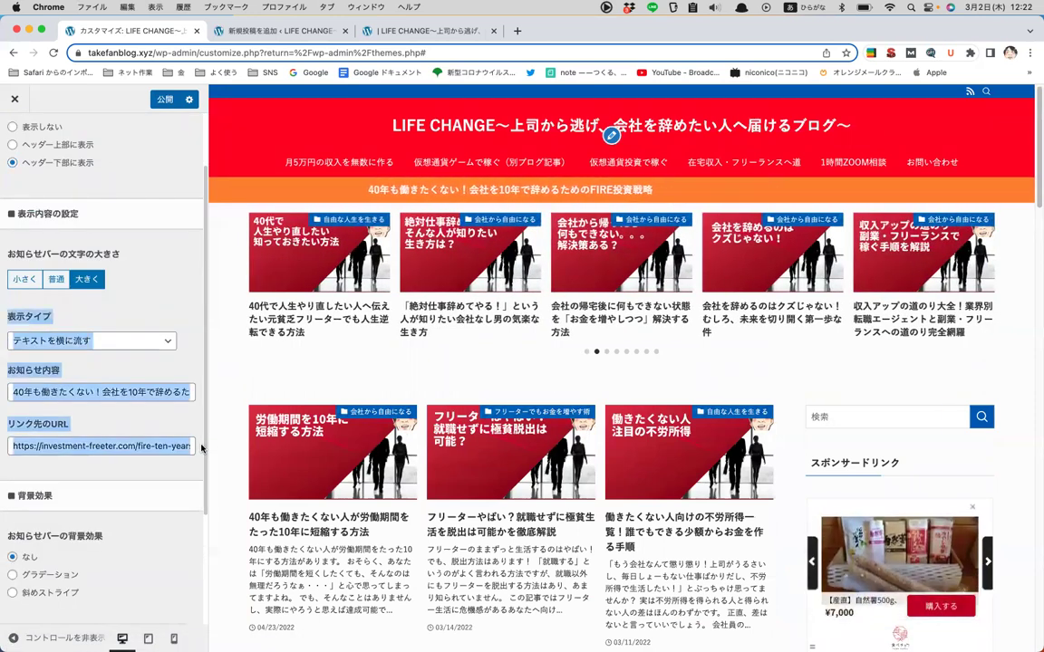
{"action": "left_click", "coordinate": [153, 304]}
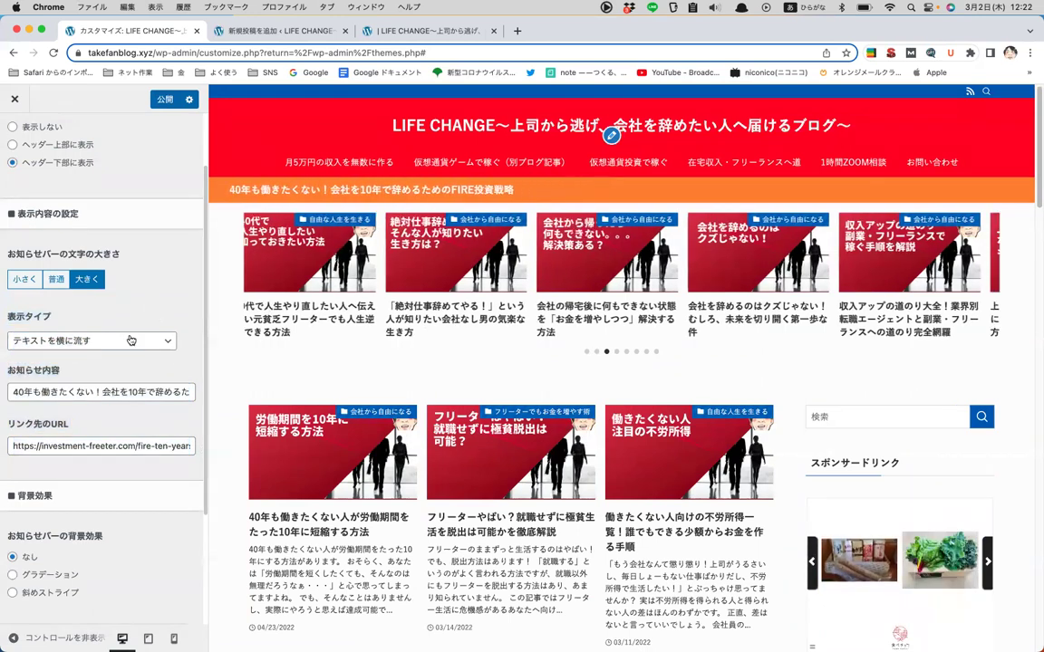
{"action": "scroll", "coordinate": [137, 210], "scroll_direction": "up", "scroll_amount": 1}
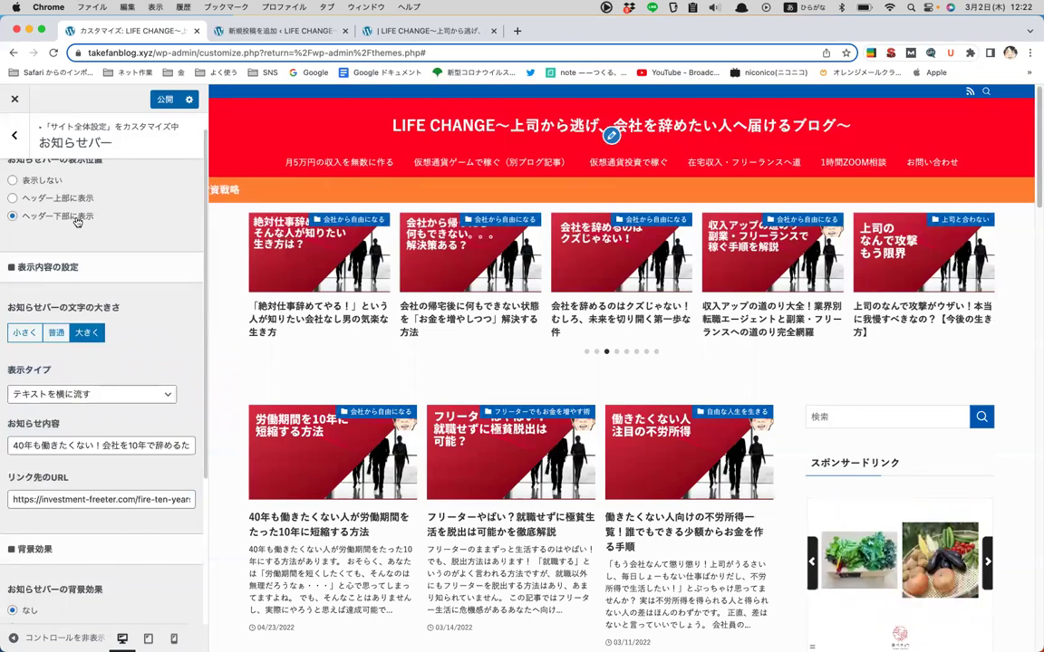
{"action": "scroll", "coordinate": [77, 221], "scroll_direction": "down", "scroll_amount": 3}
- Start editing the notice bar's link URL field
{"action": "left_click", "coordinate": [52, 367]}
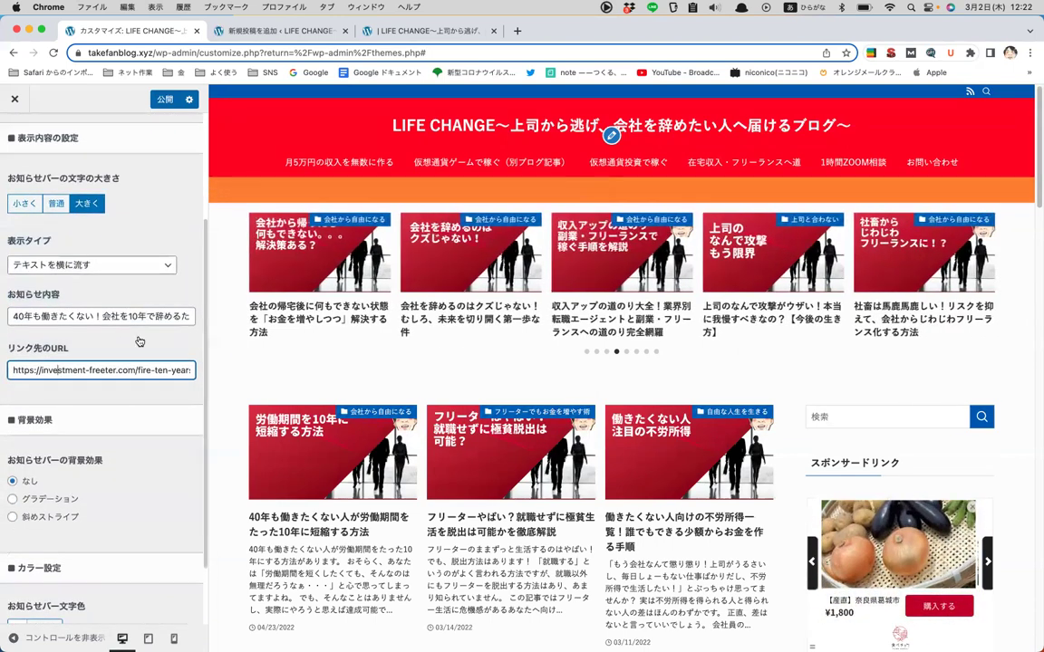
{"action": "scroll", "coordinate": [144, 340], "scroll_direction": "up", "scroll_amount": 2}
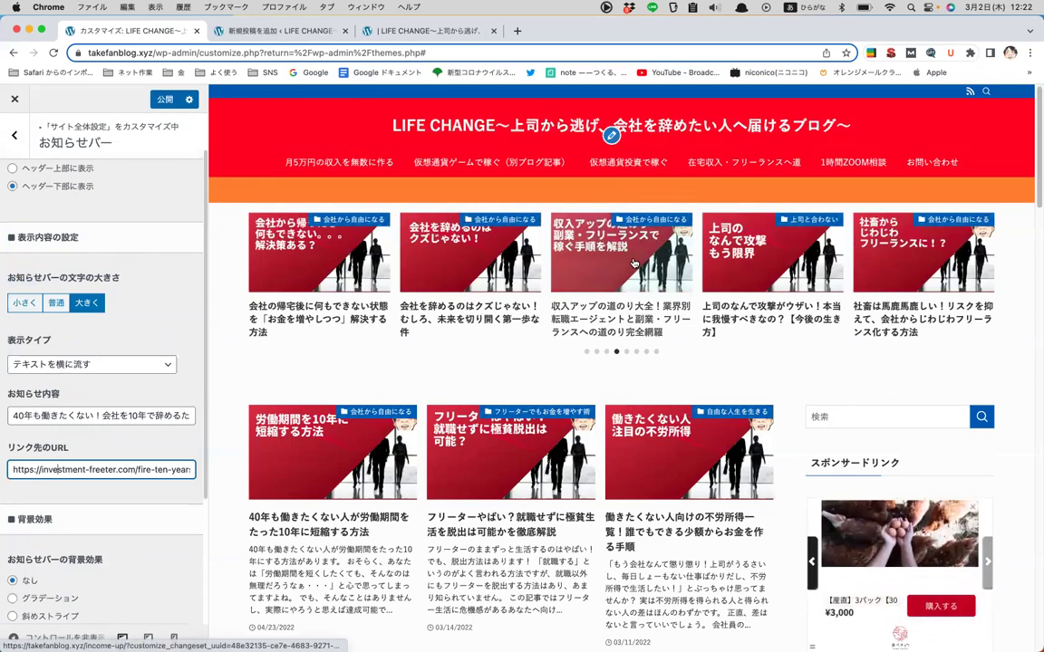
{"action": "scroll", "coordinate": [164, 309], "scroll_direction": "up", "scroll_amount": 1}
{"action": "scroll", "coordinate": [164, 309], "scroll_direction": "up", "scroll_amount": 1}
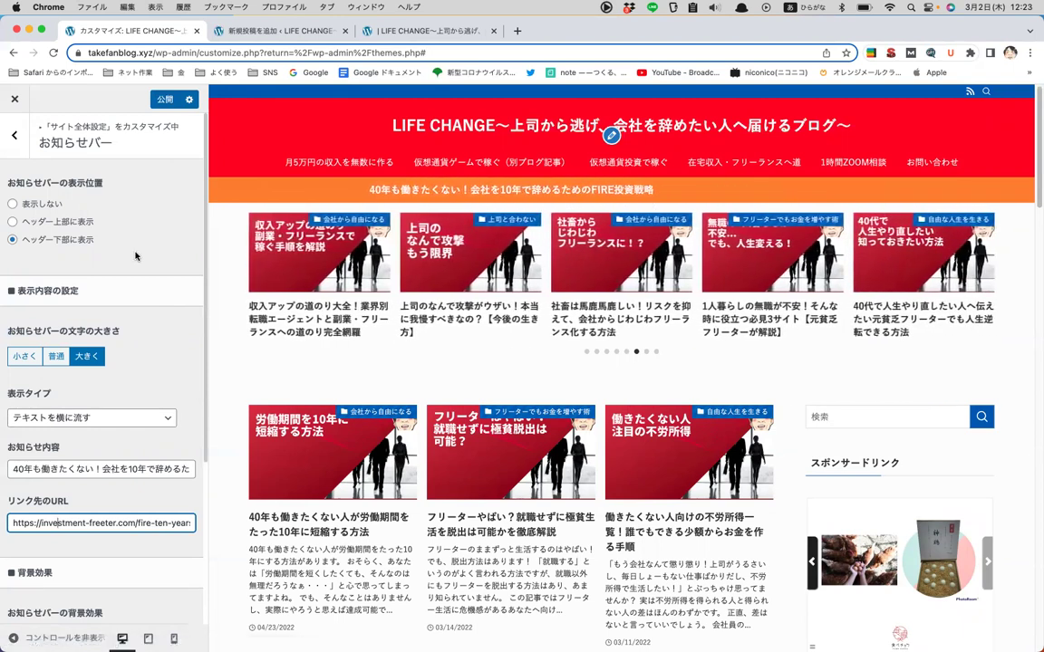
{"action": "triple_click", "coordinate": [137, 526]}
{"action": "key", "text": "BackSpace"}
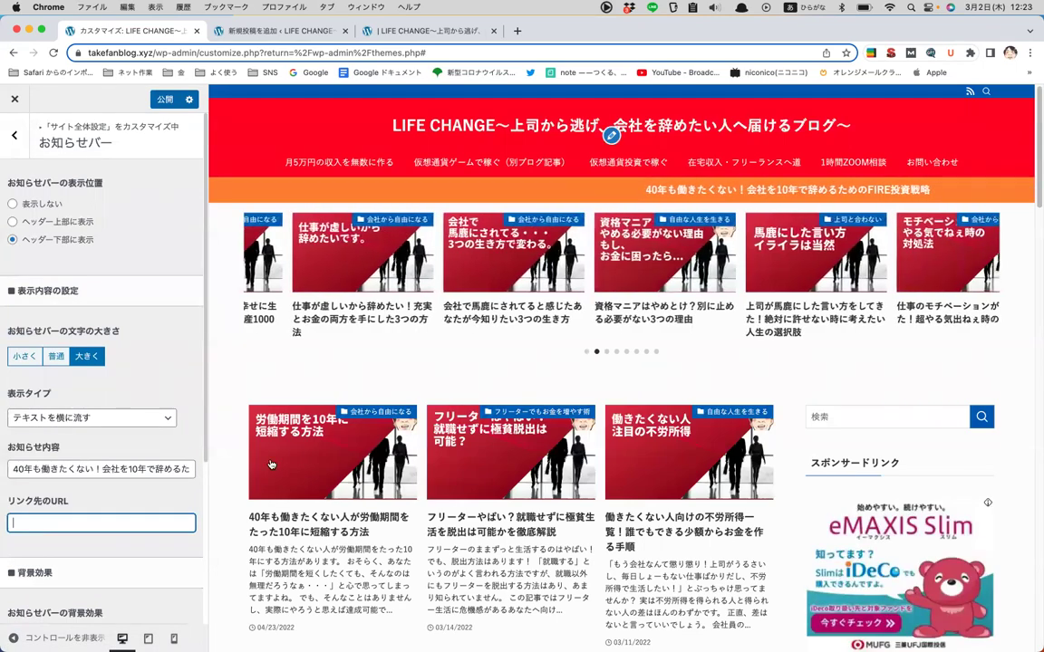
{"action": "key", "text": "super+v"}
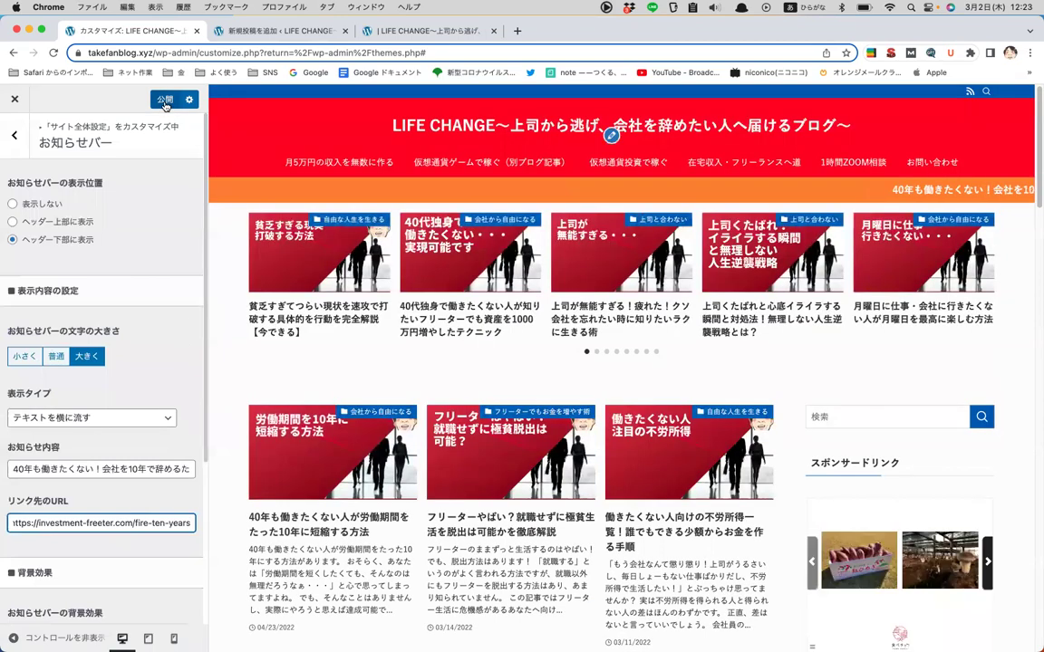
{"action": "left_click", "coordinate": [164, 101]}
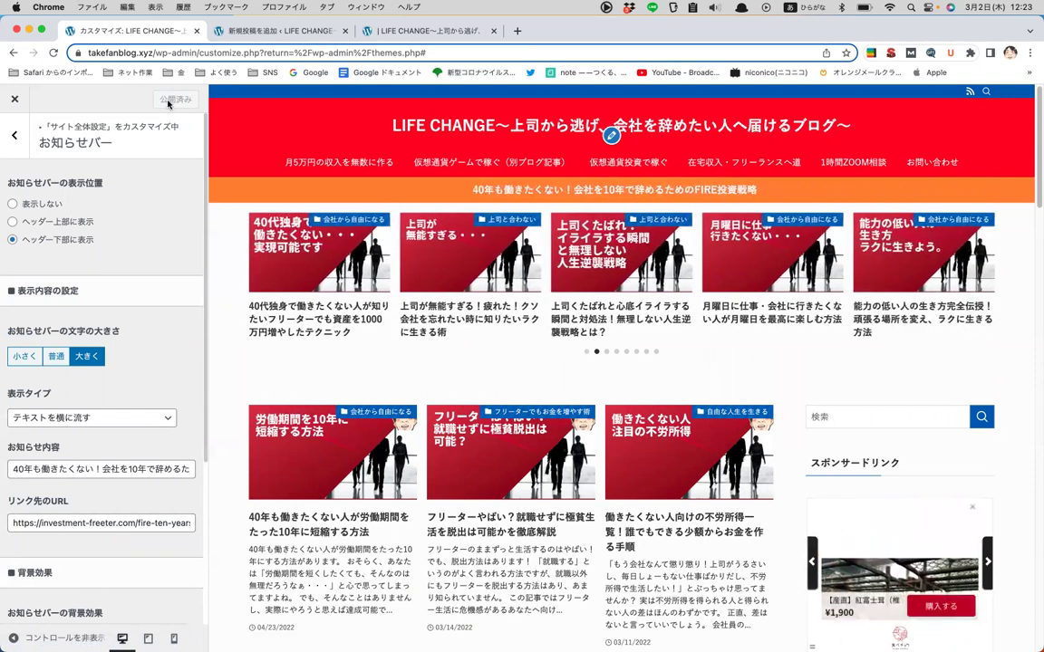
{"action": "left_click", "coordinate": [18, 134]}
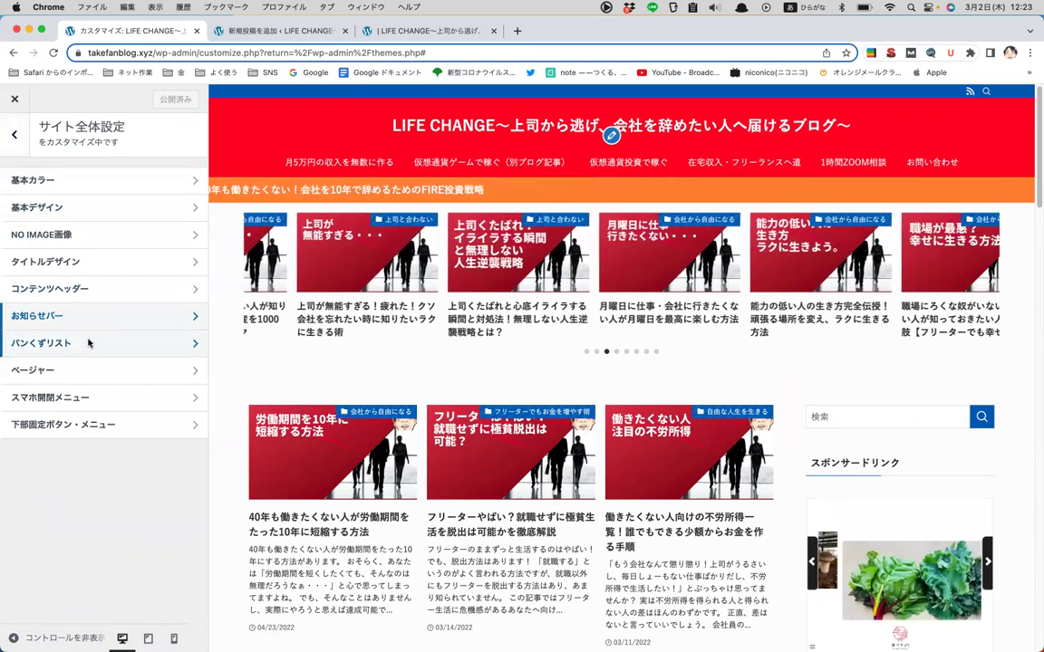
- Peek at パンくずリスト, then open the ヘッダー section from the top-level menu
{"action": "left_click", "coordinate": [92, 342]}
{"action": "left_click", "coordinate": [17, 150]}
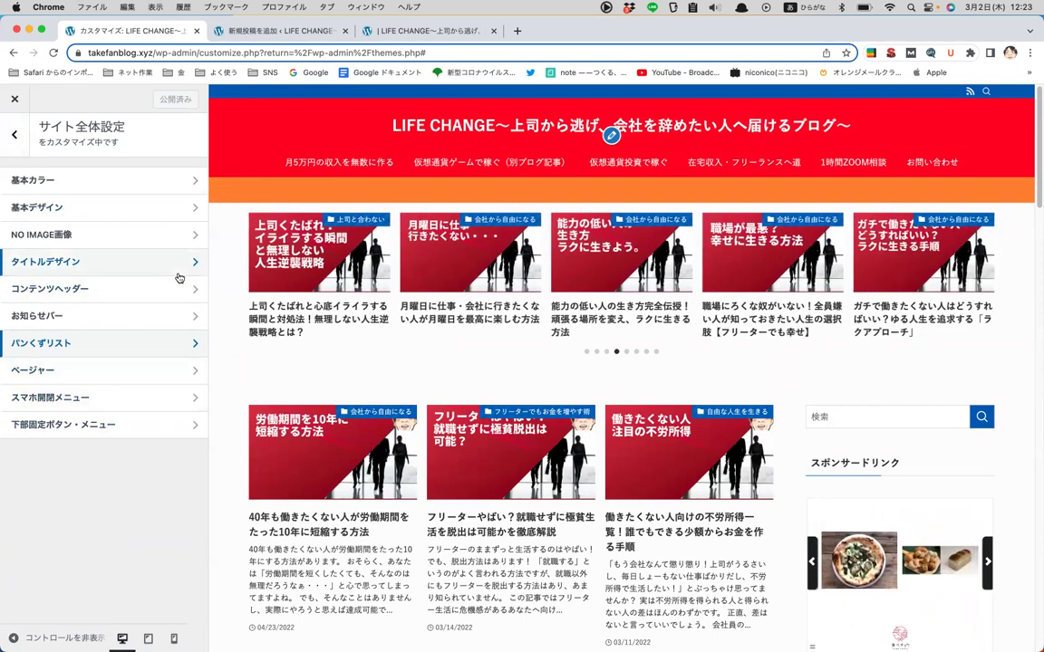
{"action": "left_click", "coordinate": [18, 134]}
{"action": "left_click", "coordinate": [80, 286]}
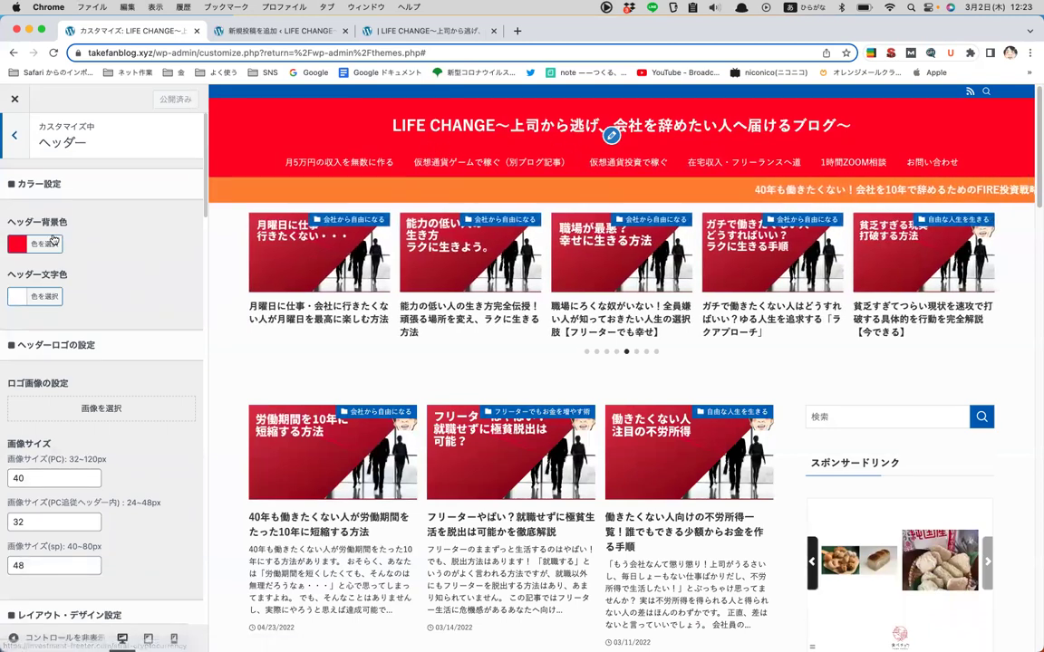
- Try yellow for the header background, then set it back to red #f41d1d
{"action": "left_click", "coordinate": [45, 244]}
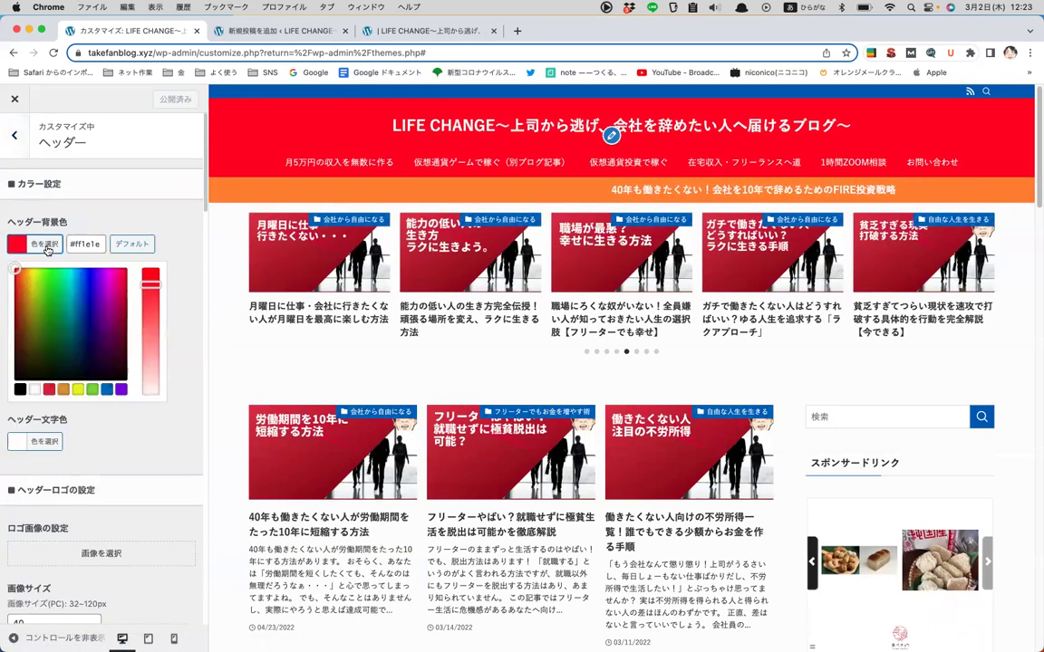
{"action": "left_click", "coordinate": [30, 273]}
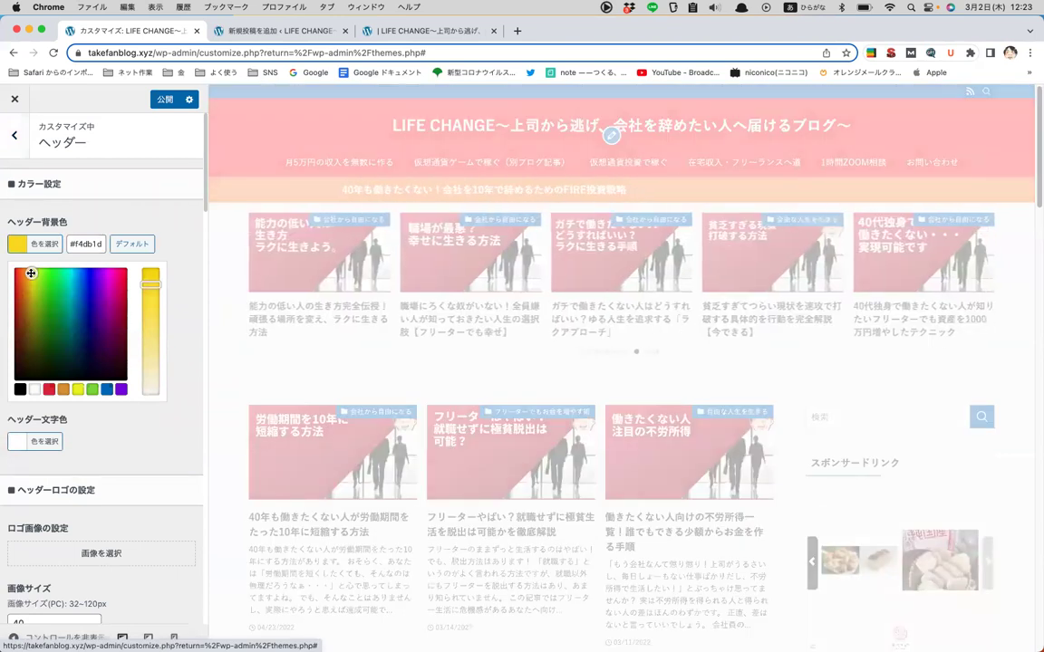
{"action": "left_click", "coordinate": [14, 272]}
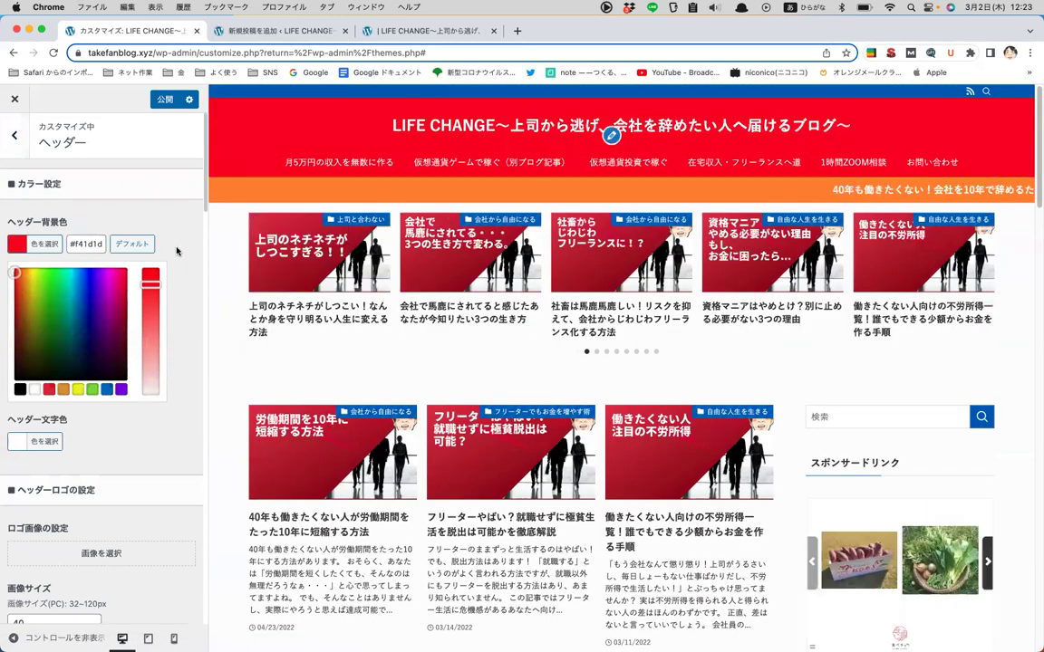
{"action": "left_click", "coordinate": [161, 238]}
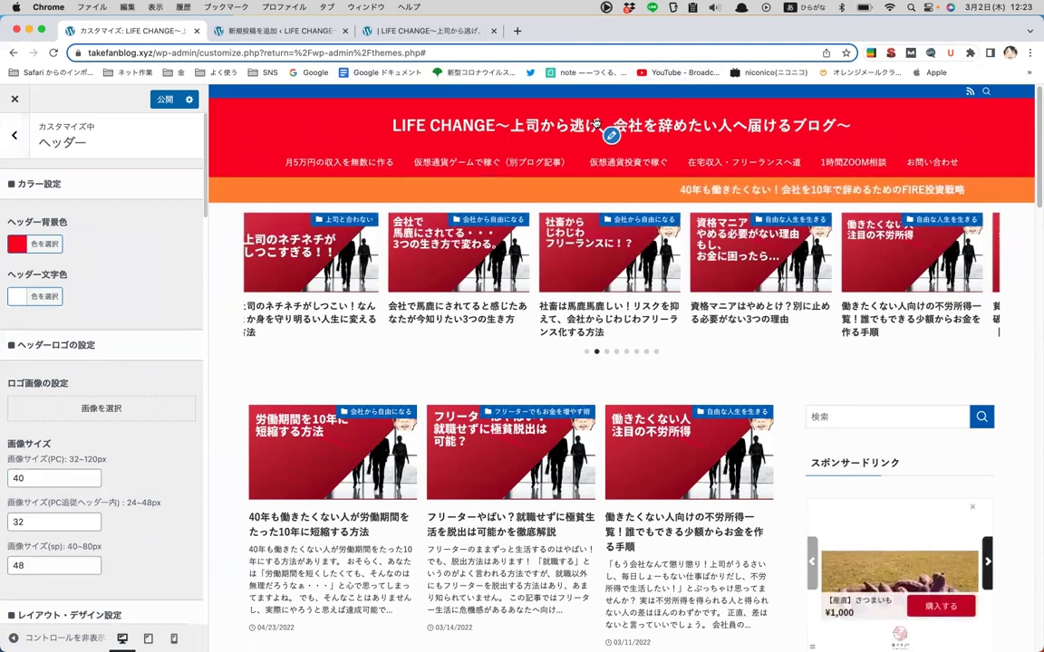
{"action": "scroll", "coordinate": [73, 273], "scroll_direction": "down", "scroll_amount": 1}
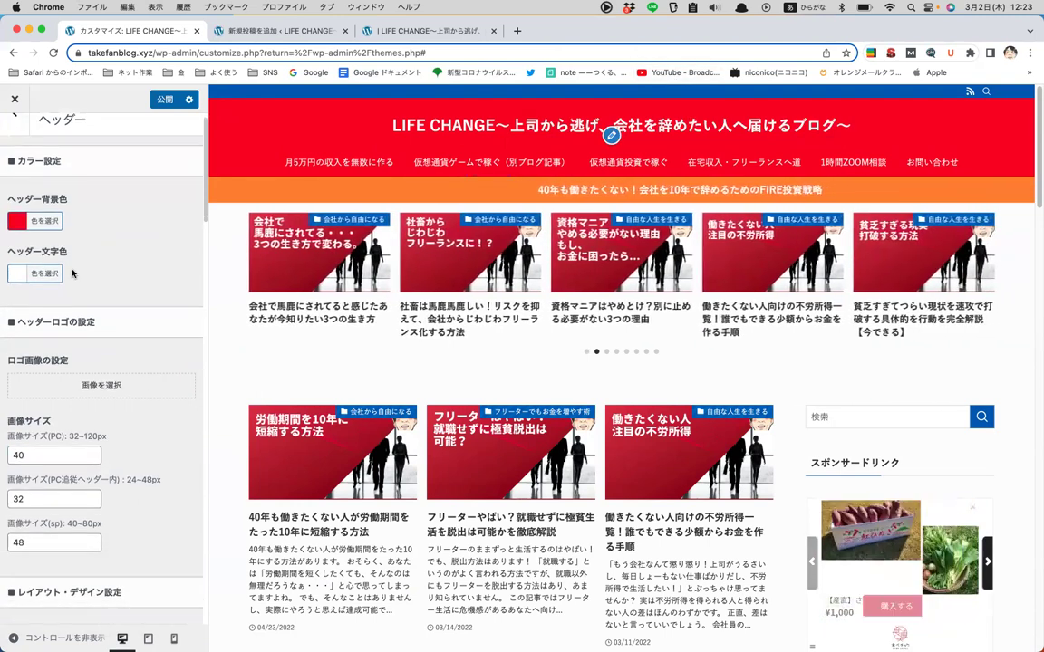
{"action": "scroll", "coordinate": [151, 302], "scroll_direction": "down", "scroll_amount": 5}
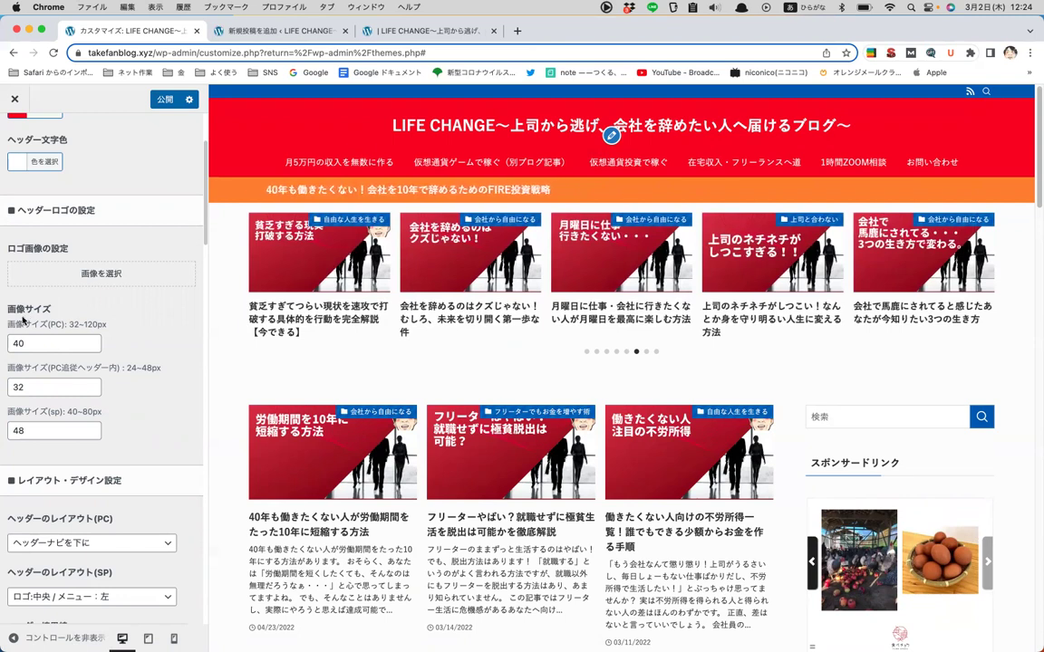
{"action": "left_click_drag", "start_coordinate": [9, 319], "coordinate": [127, 324]}
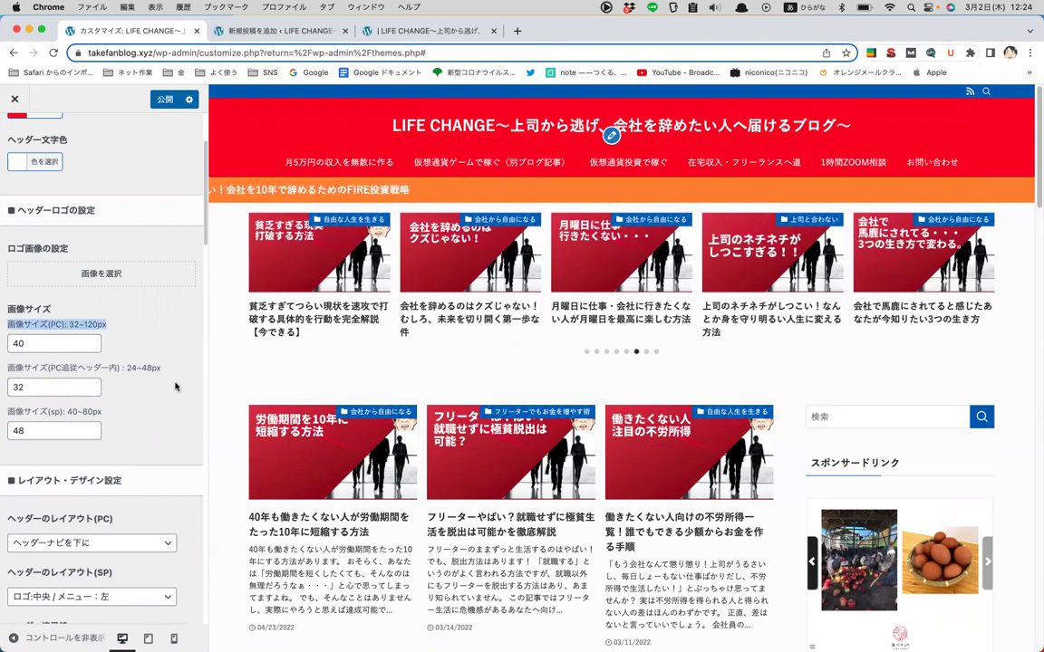
{"action": "left_click_drag", "start_coordinate": [9, 367], "coordinate": [163, 370]}
{"action": "left_click", "coordinate": [173, 329]}
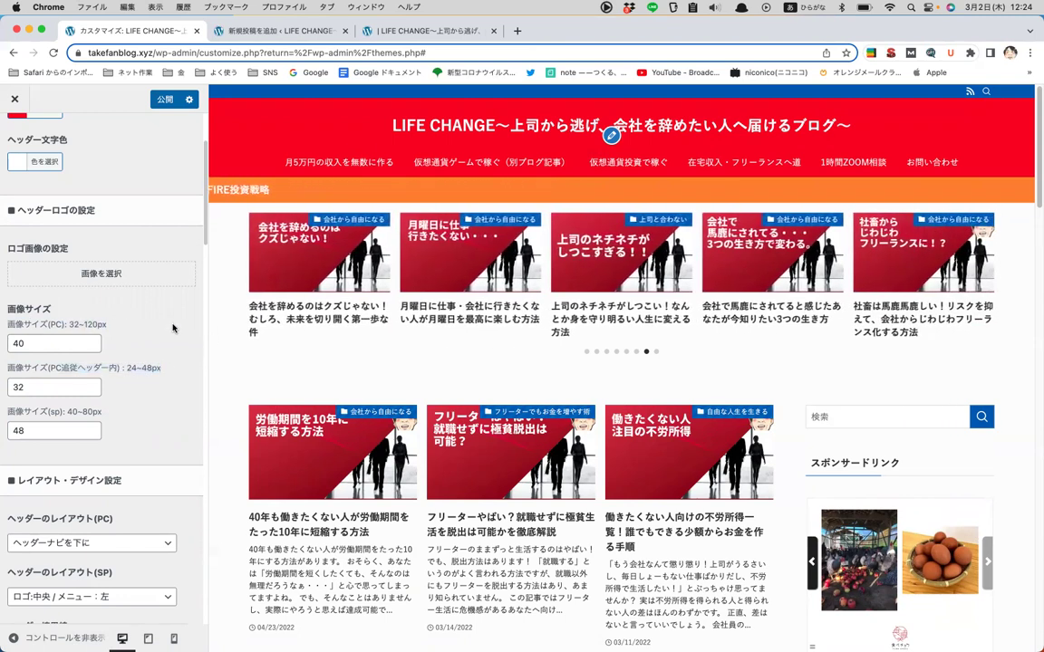
{"action": "scroll", "coordinate": [173, 329], "scroll_direction": "down", "scroll_amount": 5}
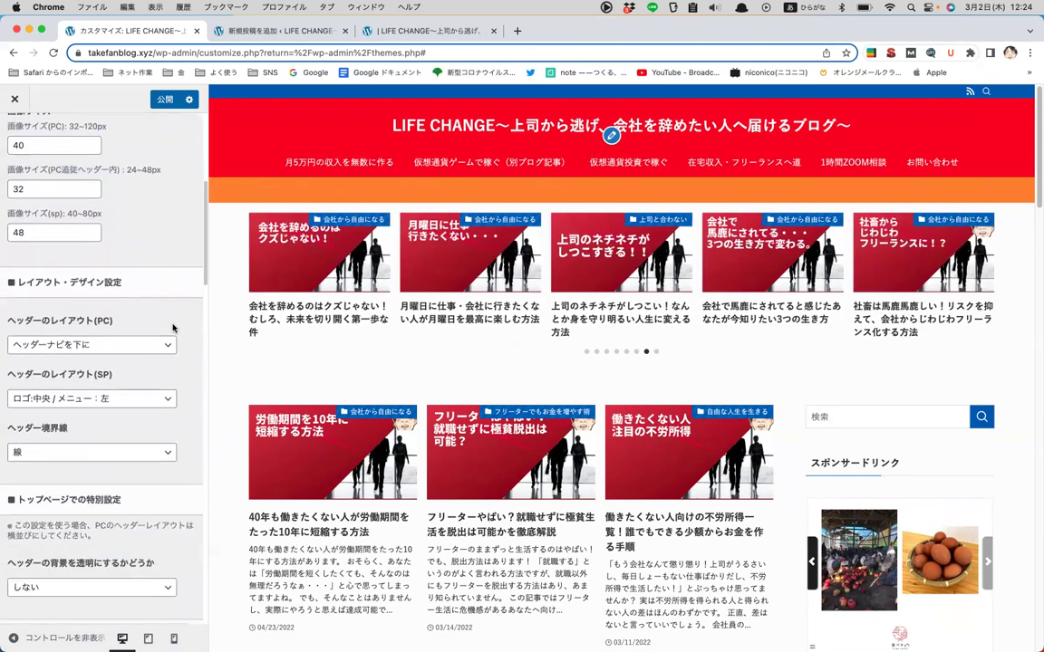
{"action": "scroll", "coordinate": [173, 329], "scroll_direction": "down", "scroll_amount": 1}
{"action": "scroll", "coordinate": [173, 329], "scroll_direction": "down", "scroll_amount": 1}
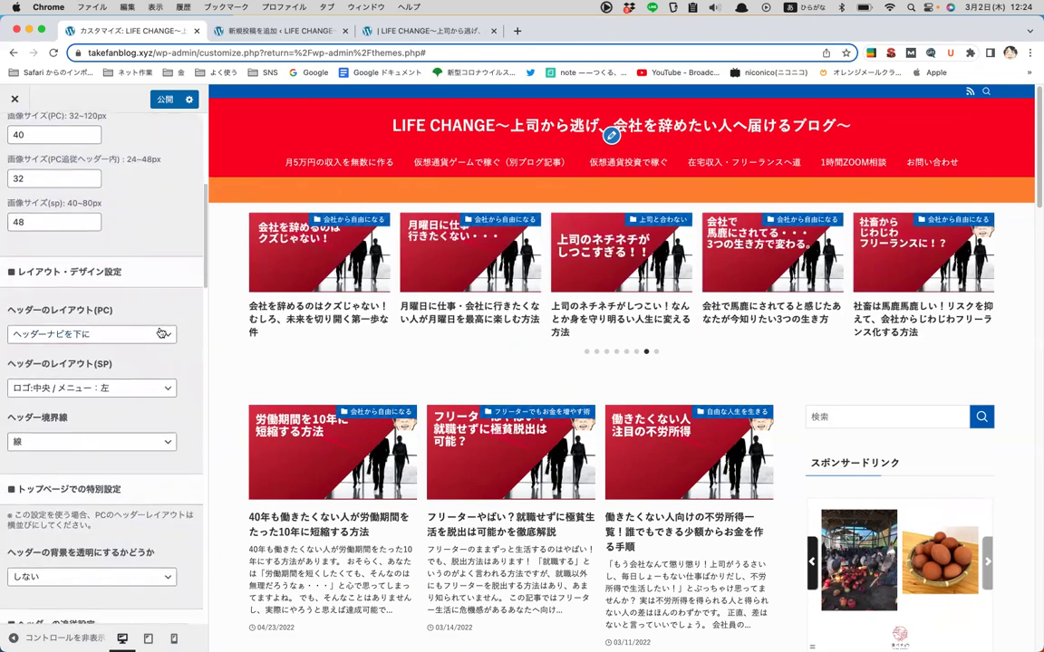
{"action": "left_click", "coordinate": [157, 334]}
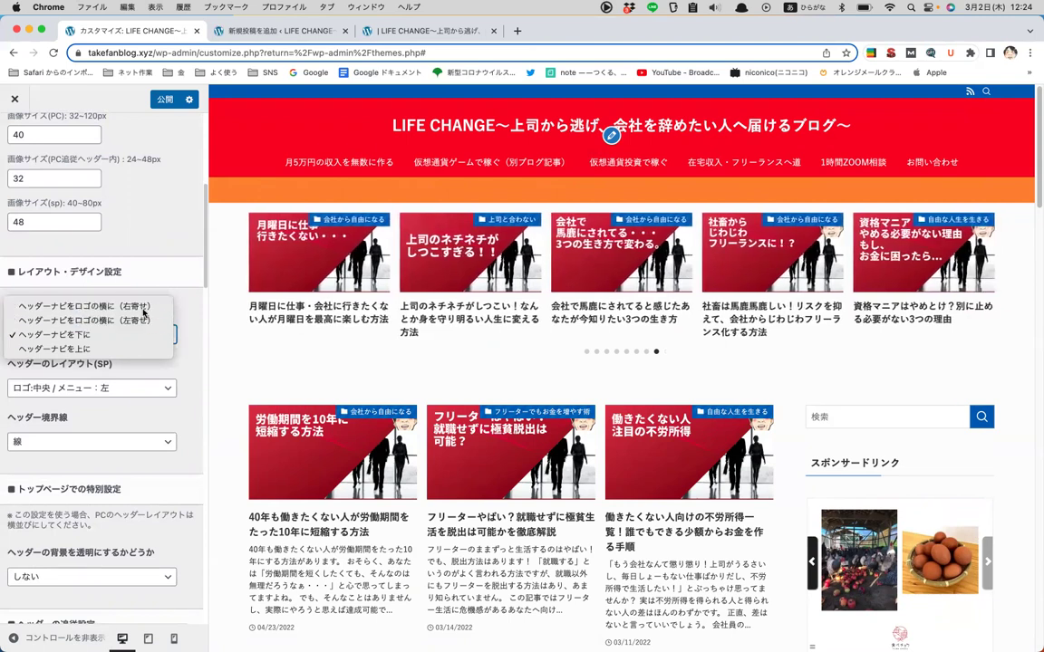
{"action": "left_click", "coordinate": [143, 306]}
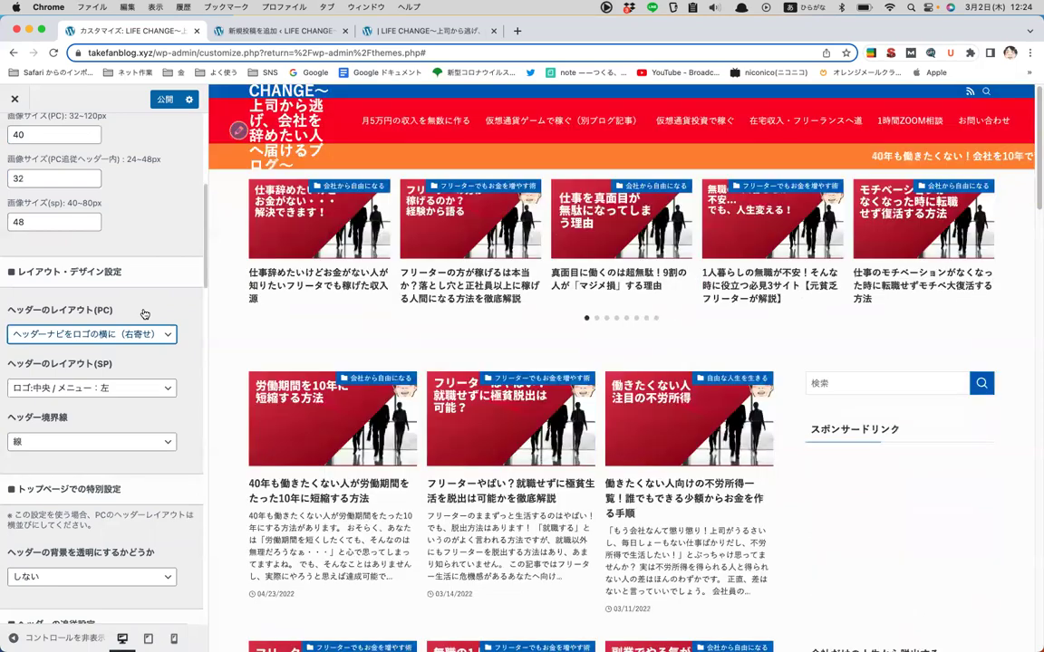
{"action": "left_click", "coordinate": [118, 334]}
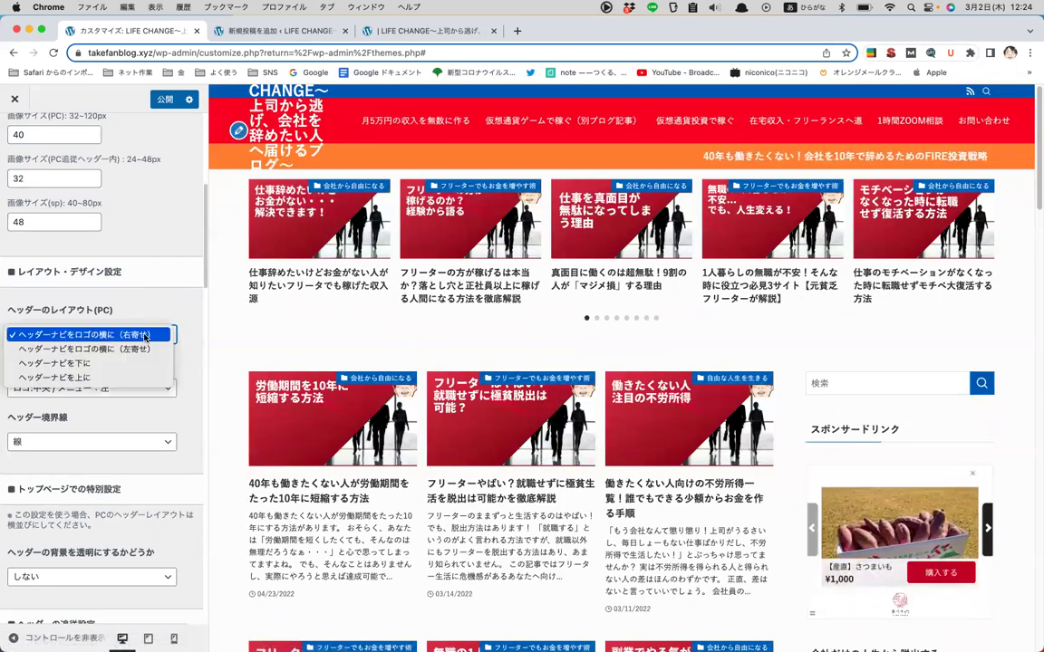
{"action": "left_click", "coordinate": [122, 363]}
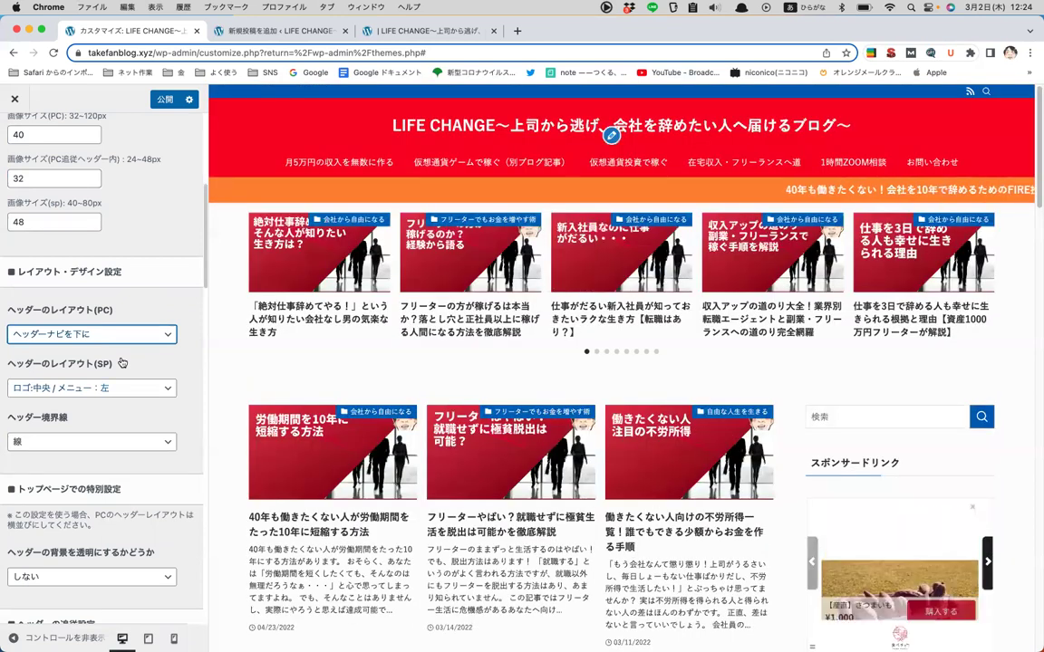
{"action": "left_click", "coordinate": [123, 334]}
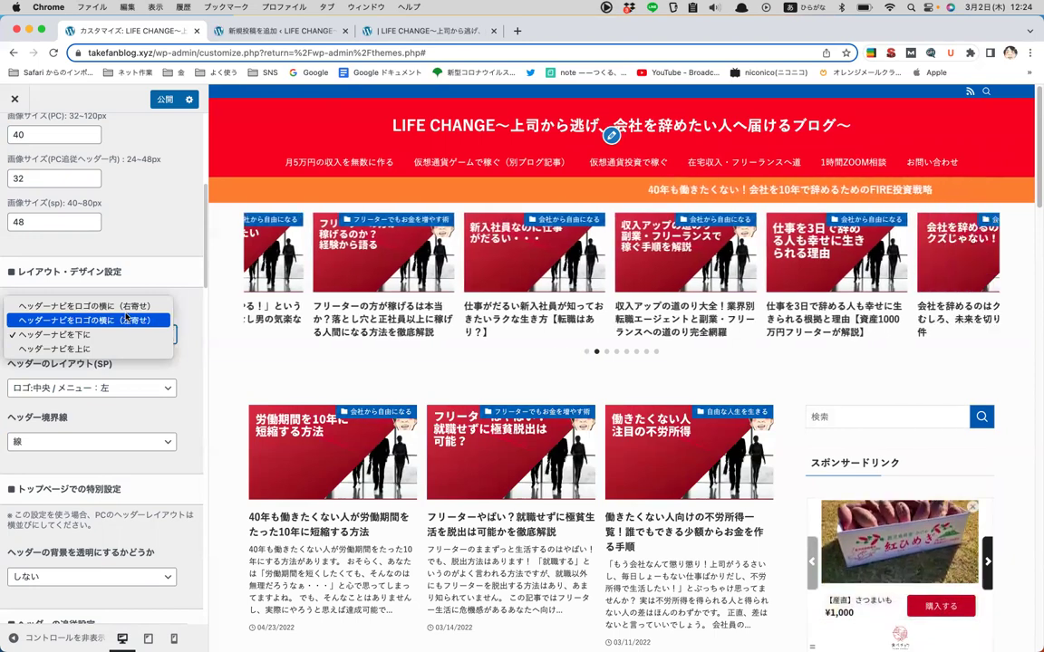
{"action": "left_click", "coordinate": [132, 311]}
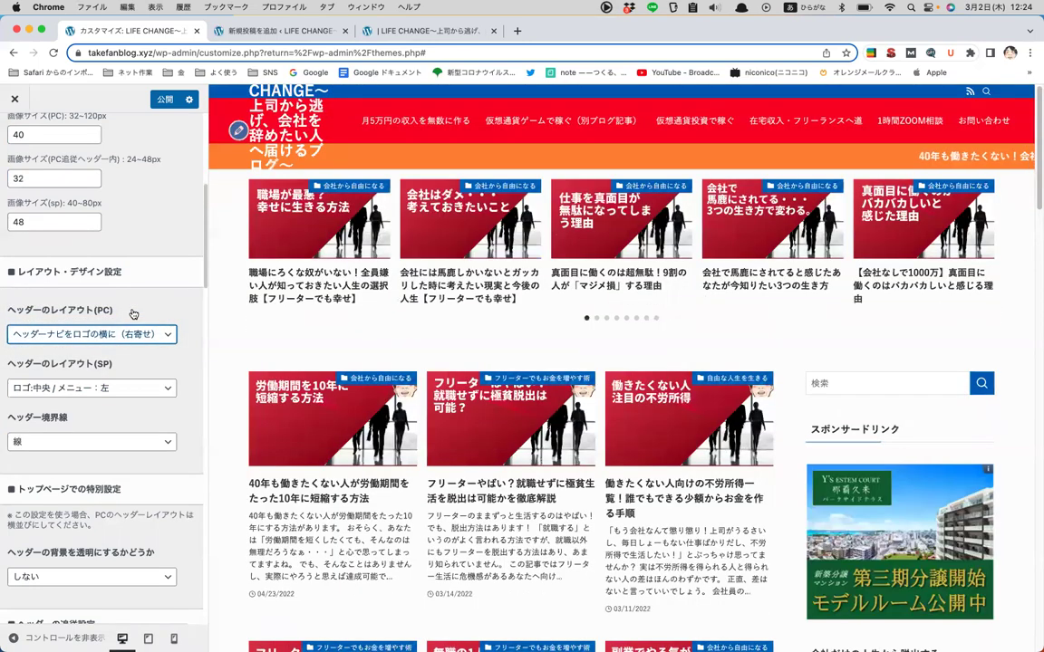
{"action": "left_click", "coordinate": [145, 332]}
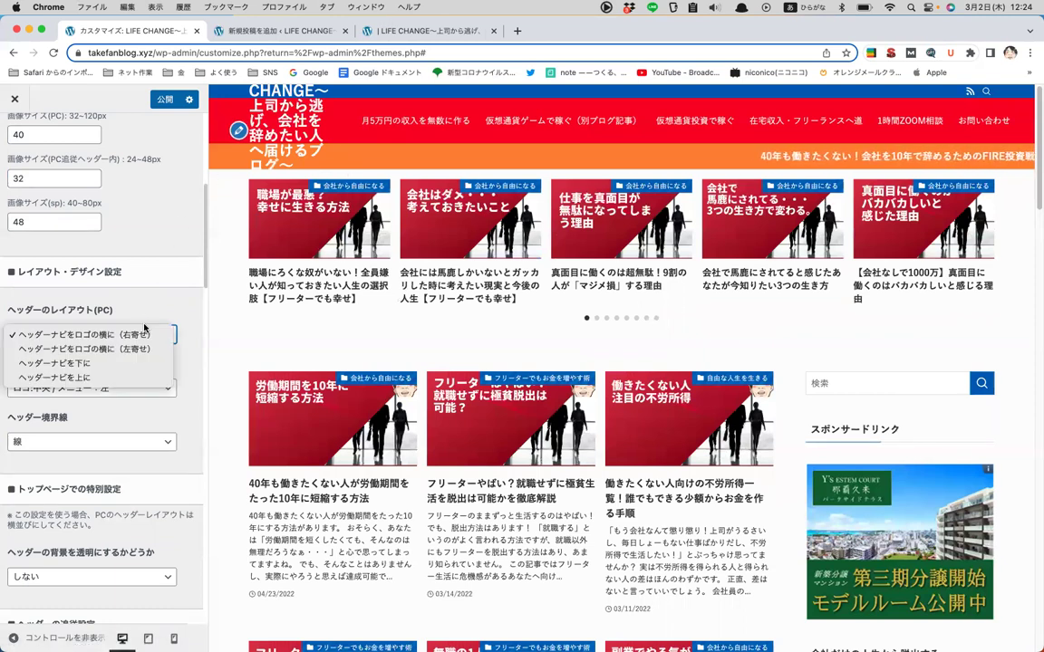
{"action": "left_click", "coordinate": [130, 362]}
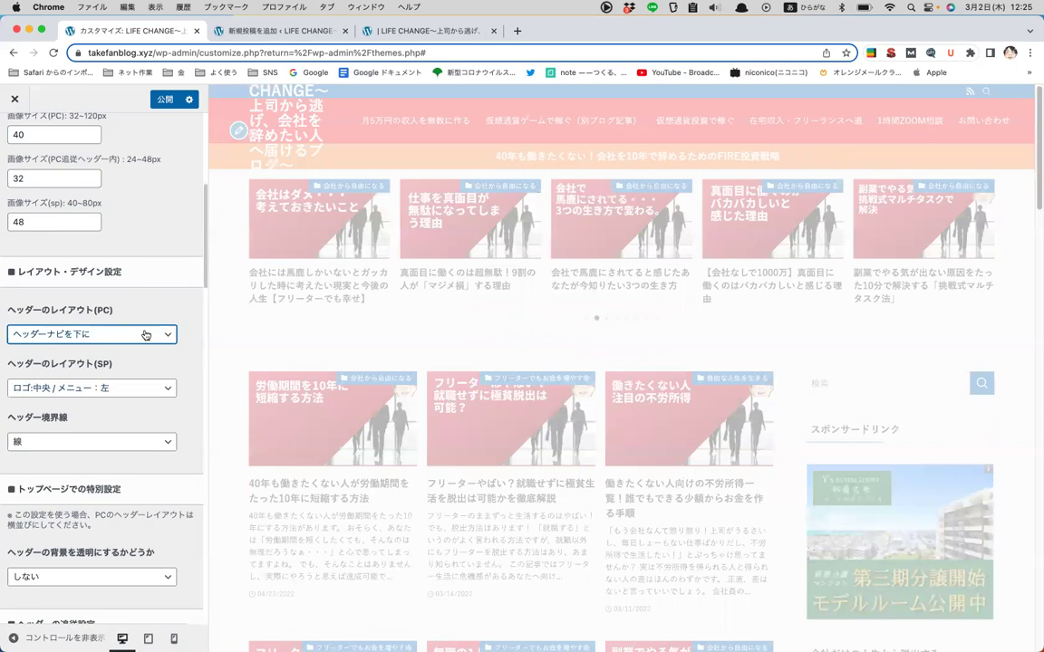
{"action": "scroll", "coordinate": [145, 335], "scroll_direction": "down", "scroll_amount": 5}
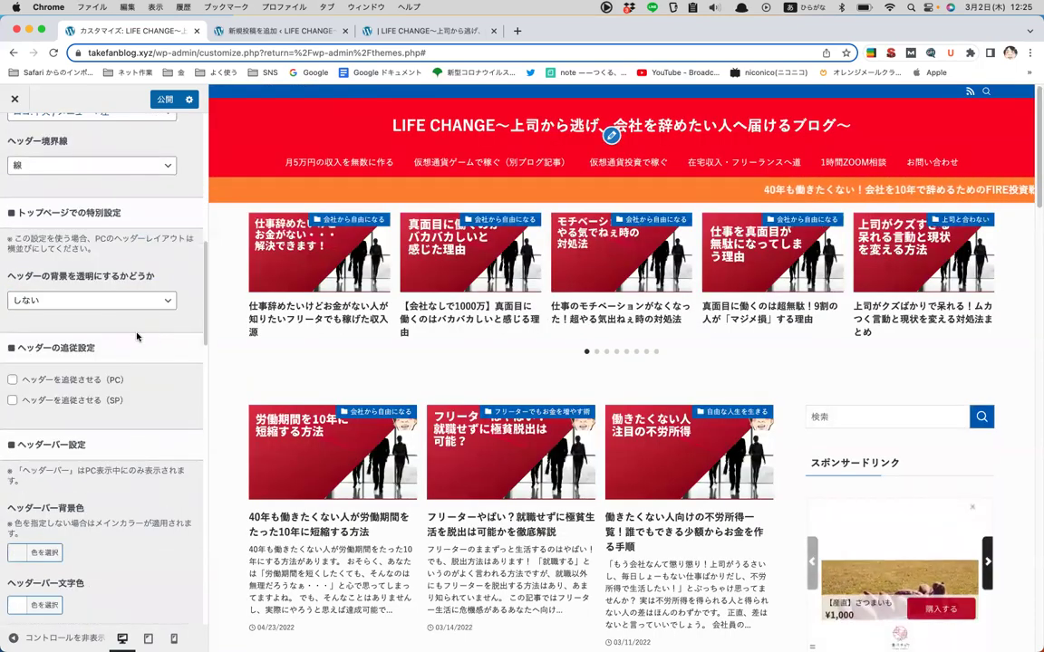
{"action": "scroll", "coordinate": [127, 299], "scroll_direction": "up", "scroll_amount": 2}
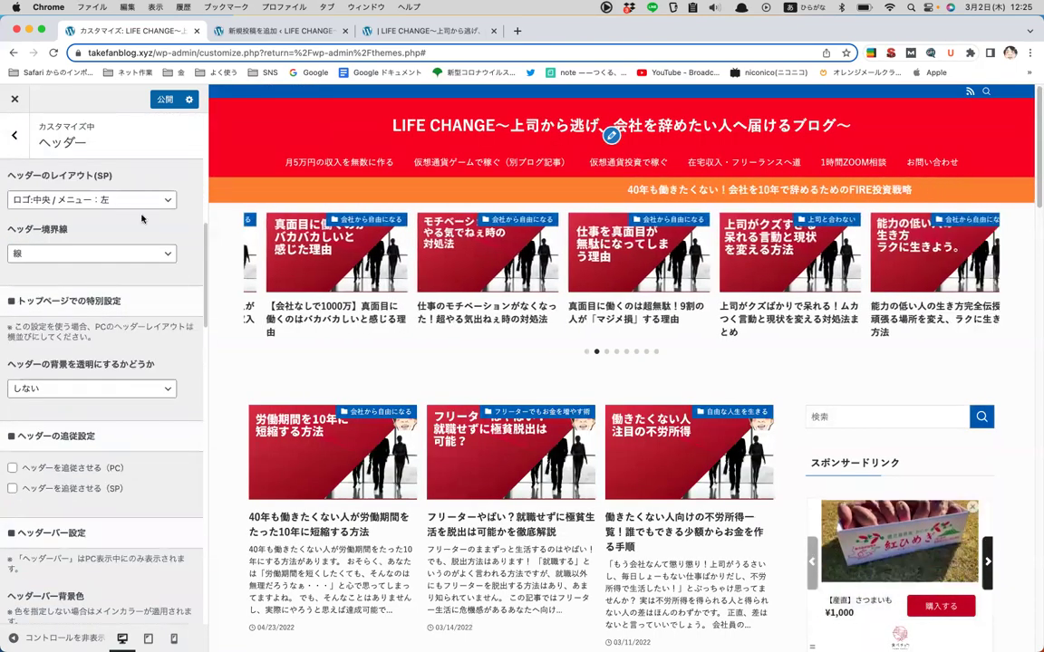
{"action": "left_click", "coordinate": [126, 253]}
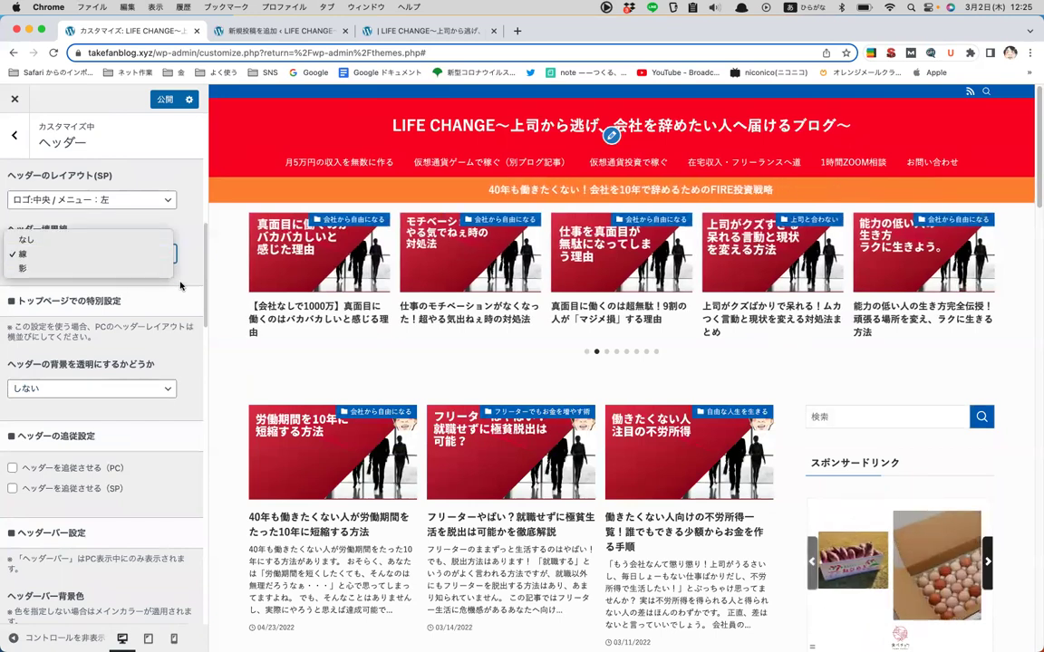
{"action": "left_click", "coordinate": [123, 255]}
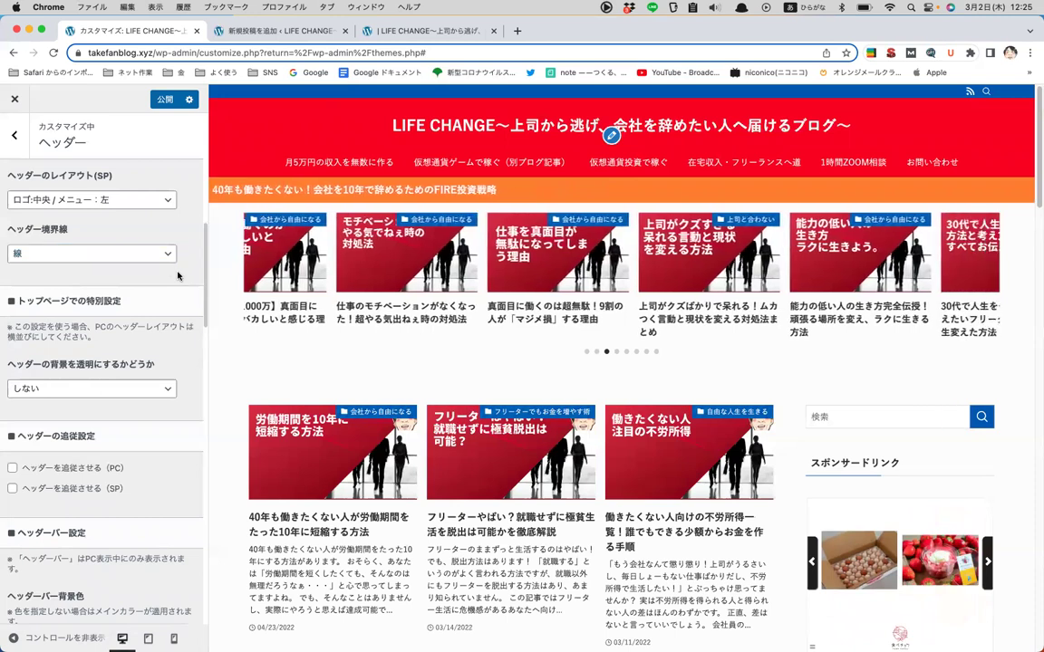
{"action": "scroll", "coordinate": [178, 276], "scroll_direction": "down", "scroll_amount": 1}
{"action": "scroll", "coordinate": [177, 276], "scroll_direction": "down", "scroll_amount": 2}
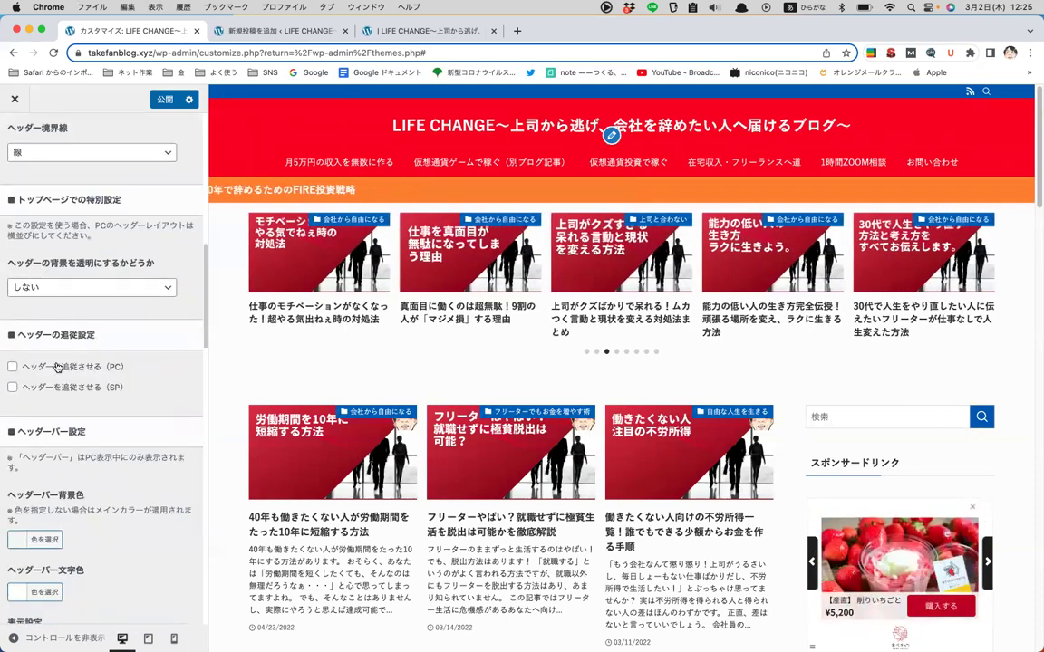
{"action": "left_click", "coordinate": [56, 367]}
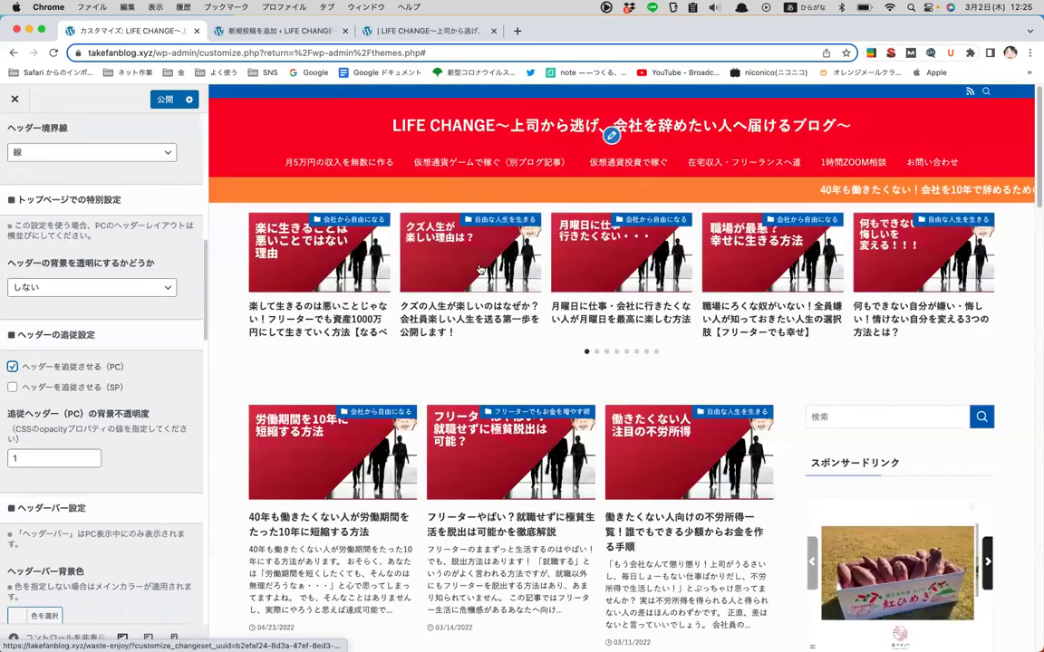
{"action": "scroll", "coordinate": [510, 208], "scroll_direction": "down", "scroll_amount": 5}
{"action": "scroll", "coordinate": [381, 107], "scroll_direction": "down", "scroll_amount": 2}
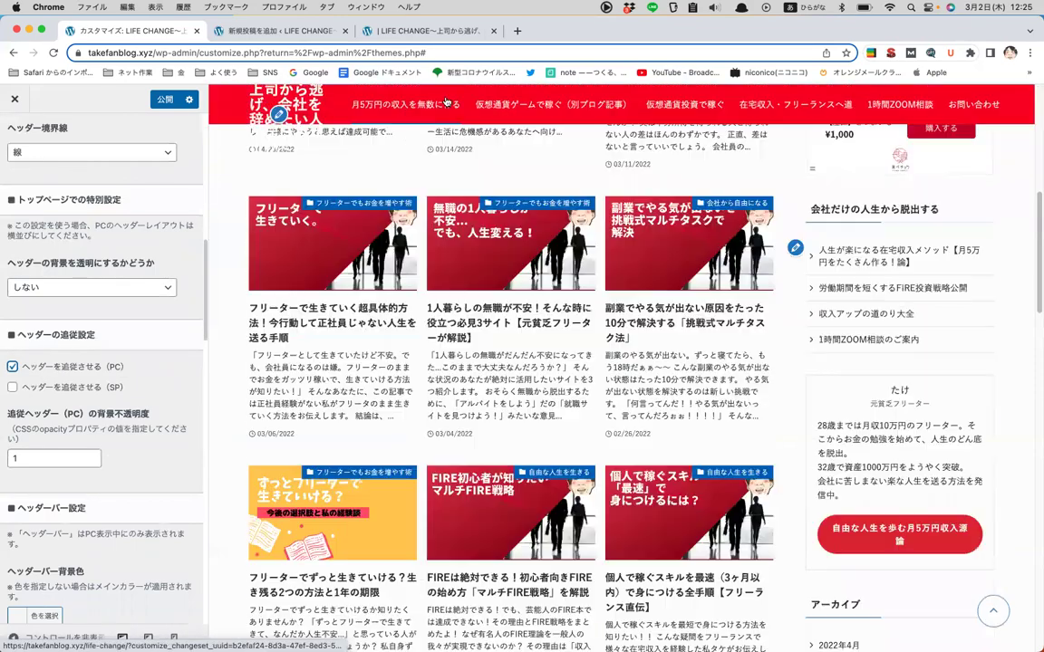
{"action": "scroll", "coordinate": [660, 209], "scroll_direction": "down", "scroll_amount": 10}
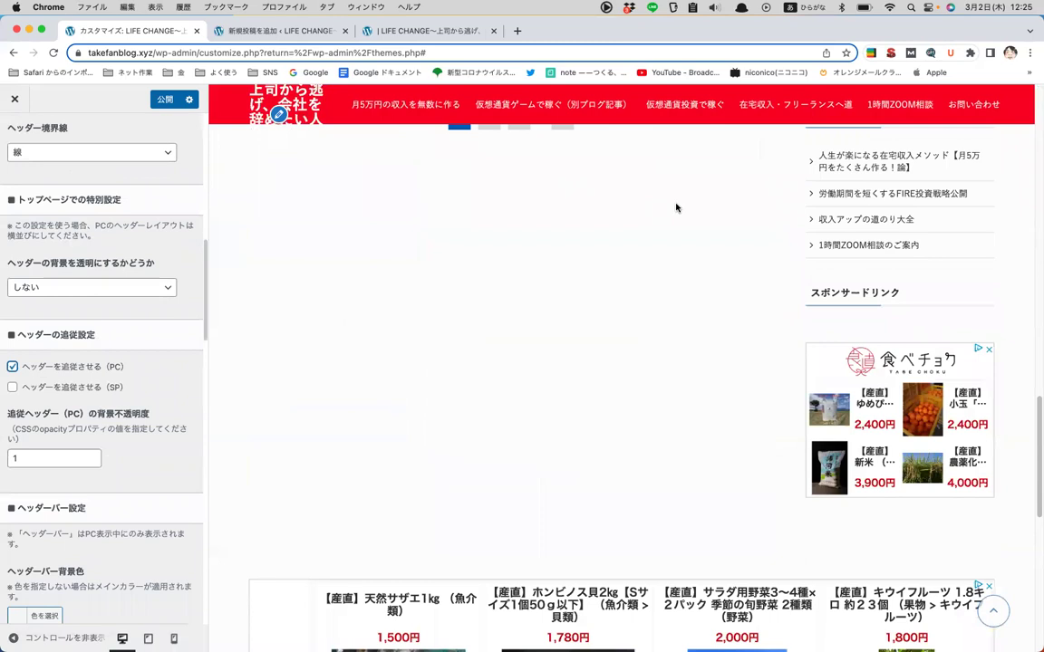
{"action": "scroll", "coordinate": [676, 209], "scroll_direction": "up", "scroll_amount": 5}
{"action": "left_click", "coordinate": [12, 367]}
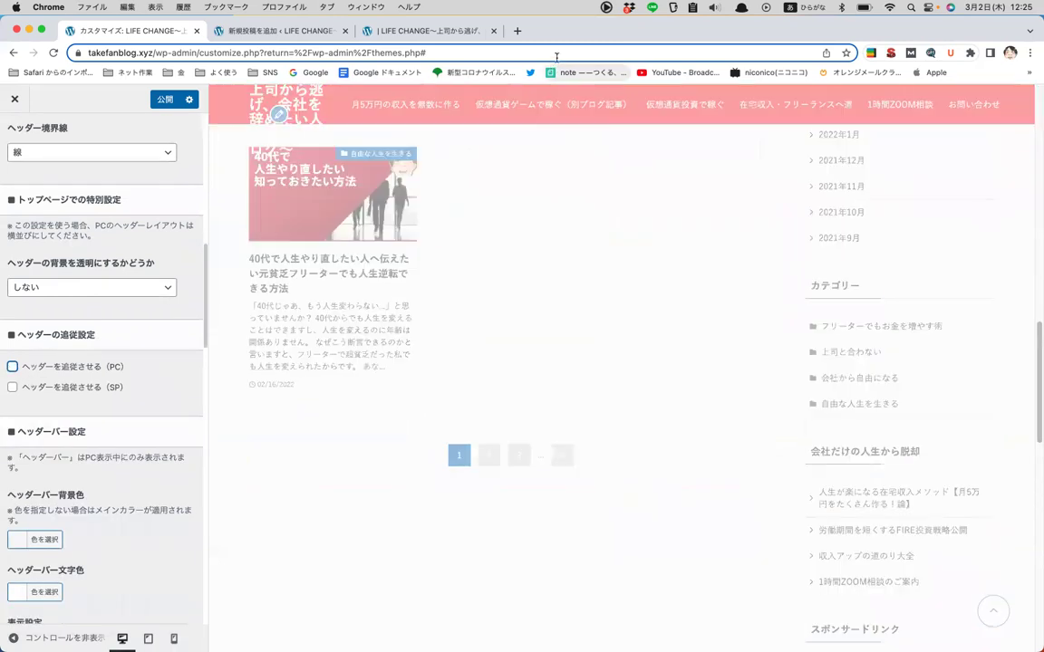
{"action": "scroll", "coordinate": [522, 203], "scroll_direction": "down", "scroll_amount": 4}
{"action": "scroll", "coordinate": [522, 201], "scroll_direction": "up", "scroll_amount": 7}
{"action": "scroll", "coordinate": [211, 222], "scroll_direction": "up", "scroll_amount": 10}
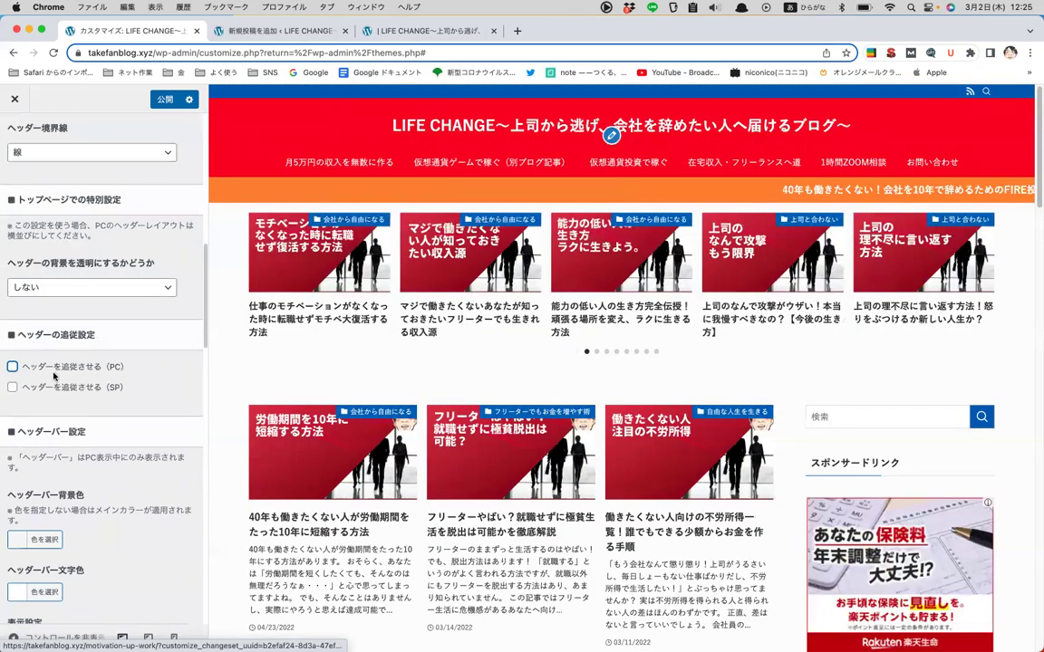
{"action": "left_click", "coordinate": [12, 367]}
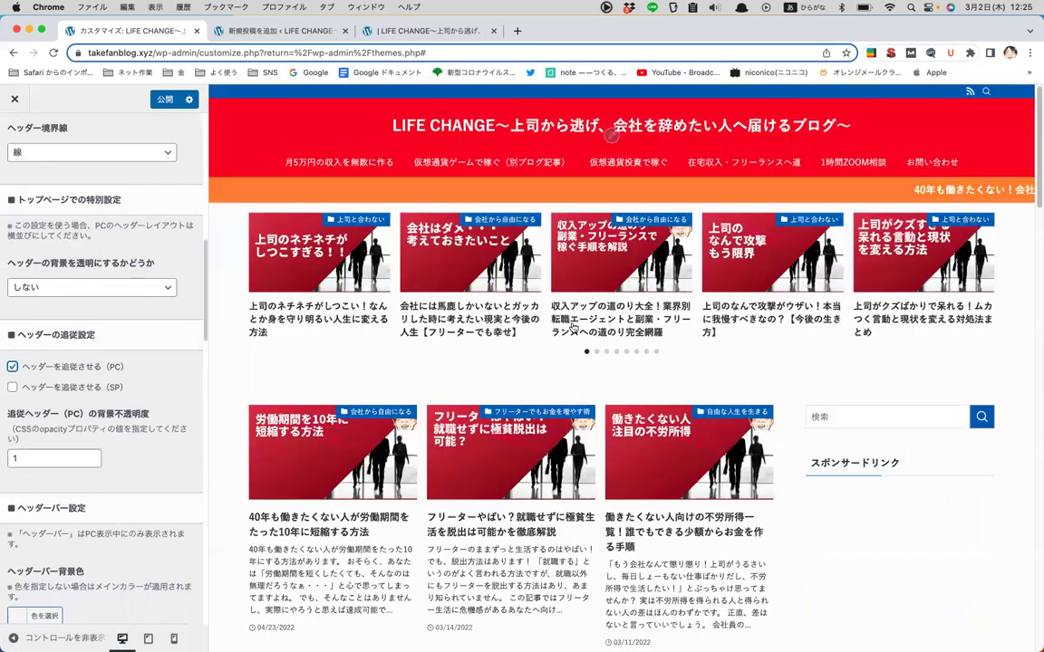
{"action": "scroll", "coordinate": [573, 328], "scroll_direction": "down", "scroll_amount": 10}
{"action": "scroll", "coordinate": [571, 328], "scroll_direction": "up", "scroll_amount": 2}
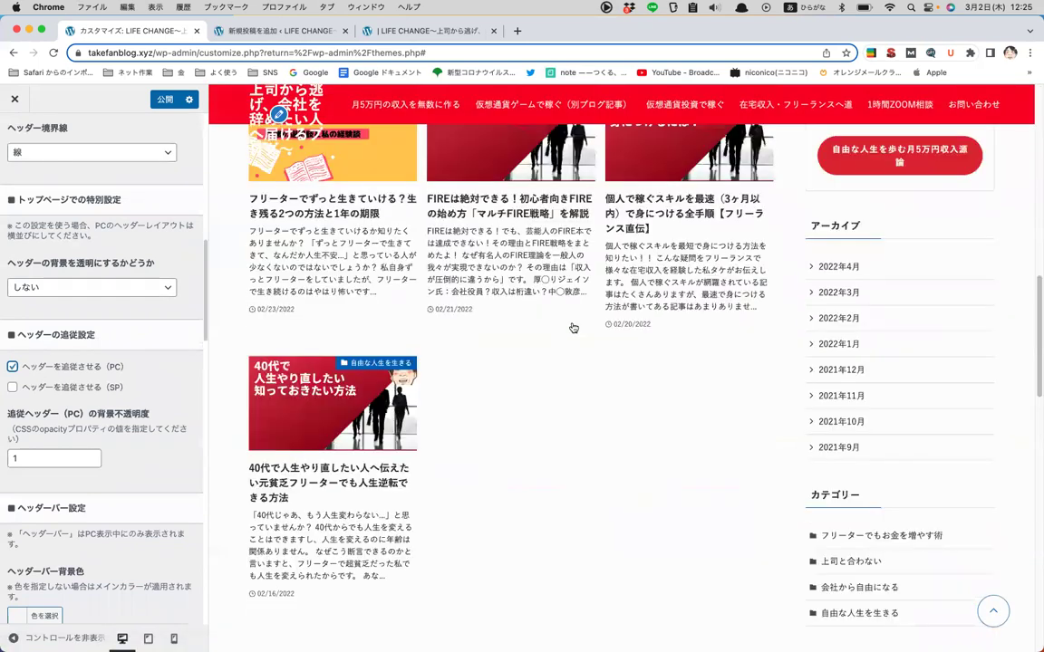
{"action": "scroll", "coordinate": [572, 328], "scroll_direction": "up", "scroll_amount": 10}
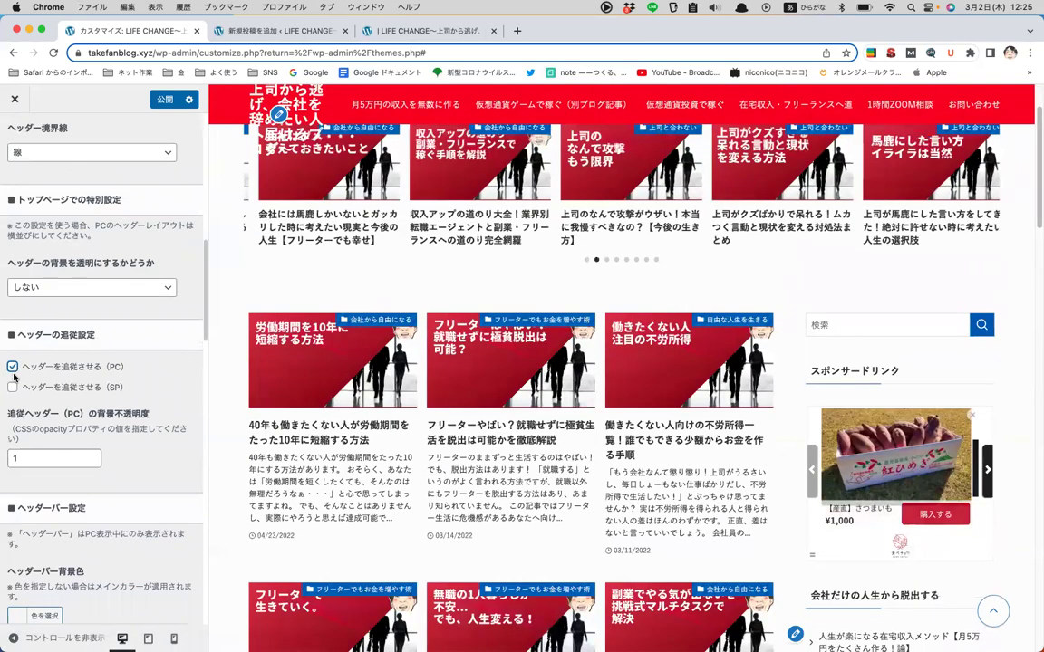
{"action": "left_click", "coordinate": [13, 368]}
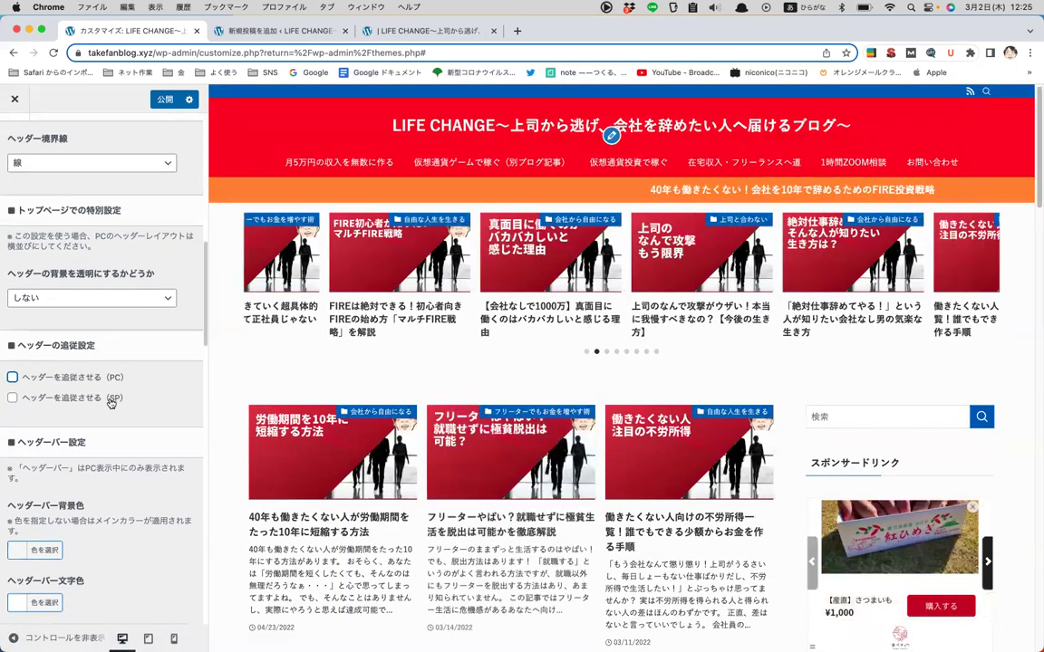
{"action": "scroll", "coordinate": [111, 408], "scroll_direction": "down", "scroll_amount": 1}
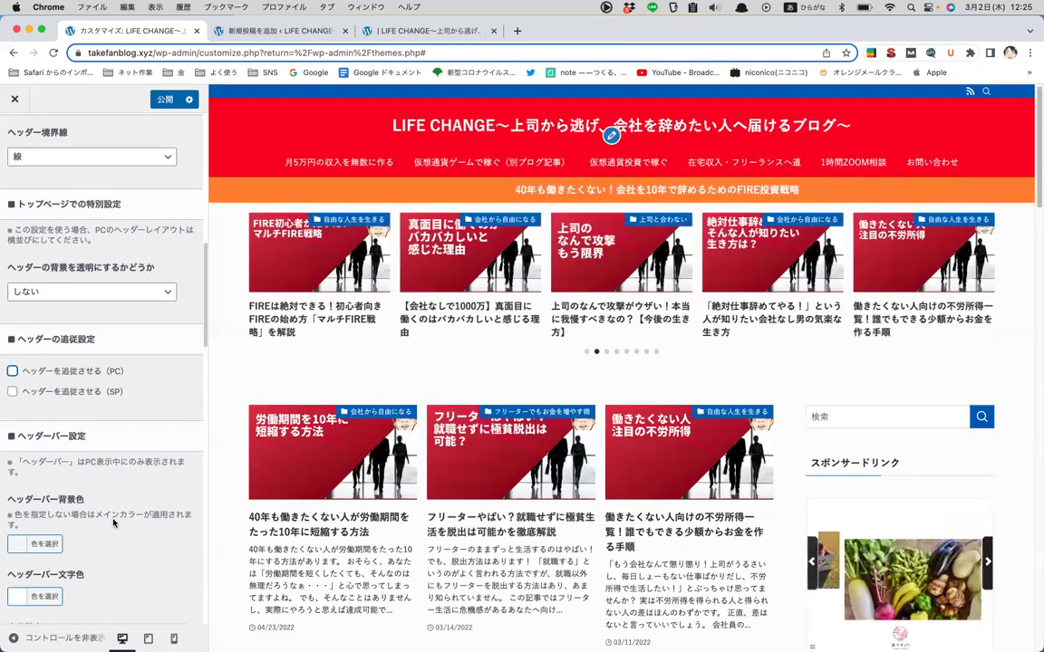
{"action": "scroll", "coordinate": [113, 517], "scroll_direction": "down", "scroll_amount": 1}
{"action": "scroll", "coordinate": [114, 523], "scroll_direction": "down", "scroll_amount": 3}
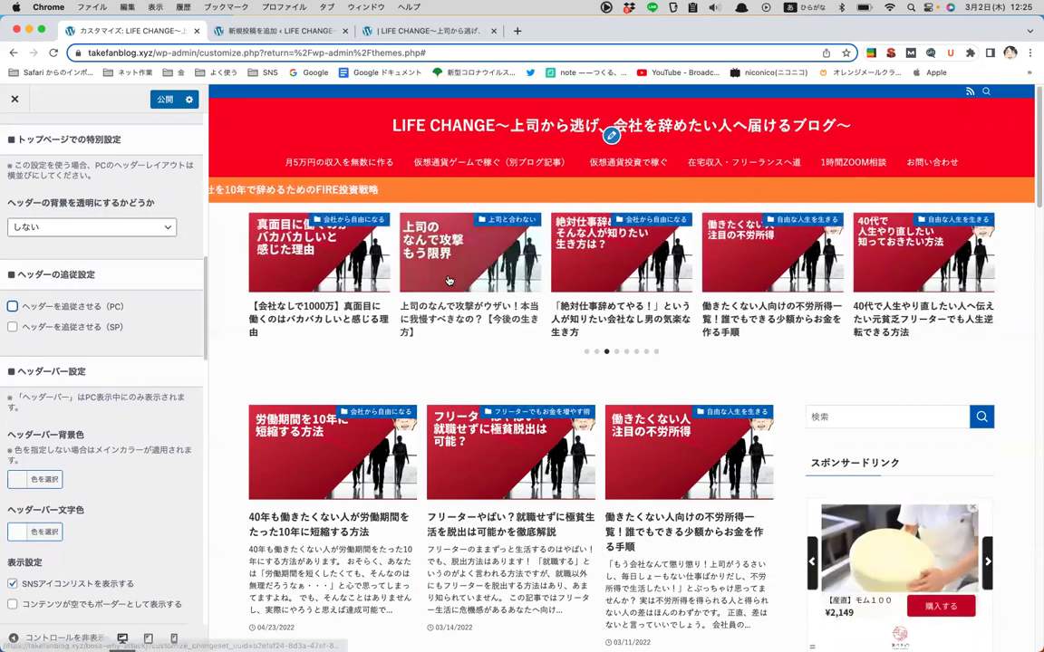
{"action": "scroll", "coordinate": [447, 281], "scroll_direction": "down", "scroll_amount": 2}
{"action": "scroll", "coordinate": [73, 526], "scroll_direction": "down", "scroll_amount": 2}
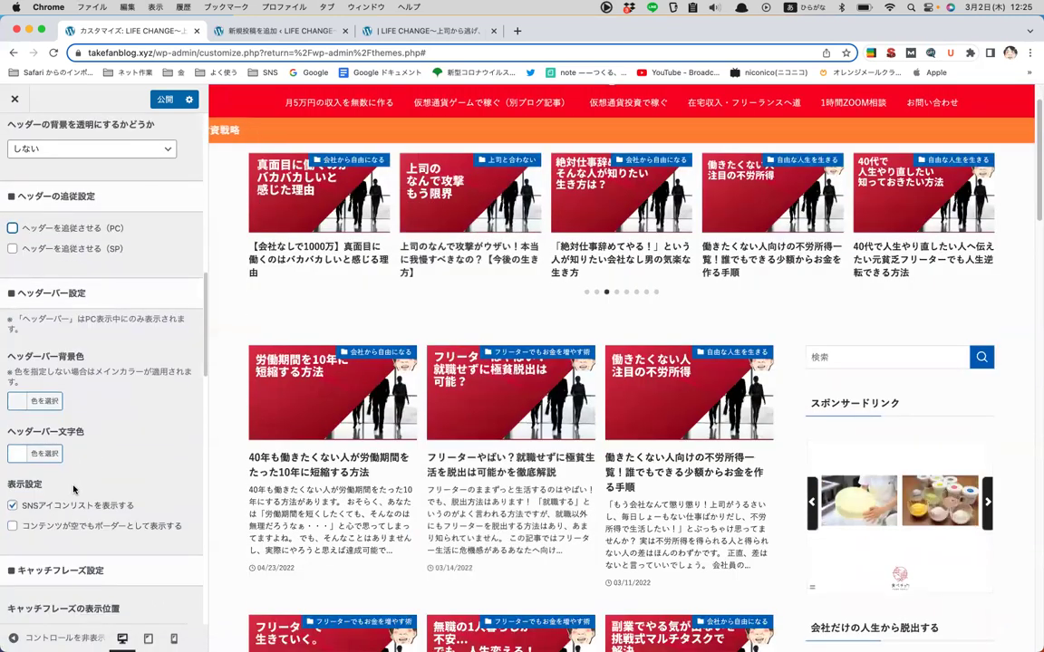
{"action": "scroll", "coordinate": [73, 489], "scroll_direction": "down", "scroll_amount": 3}
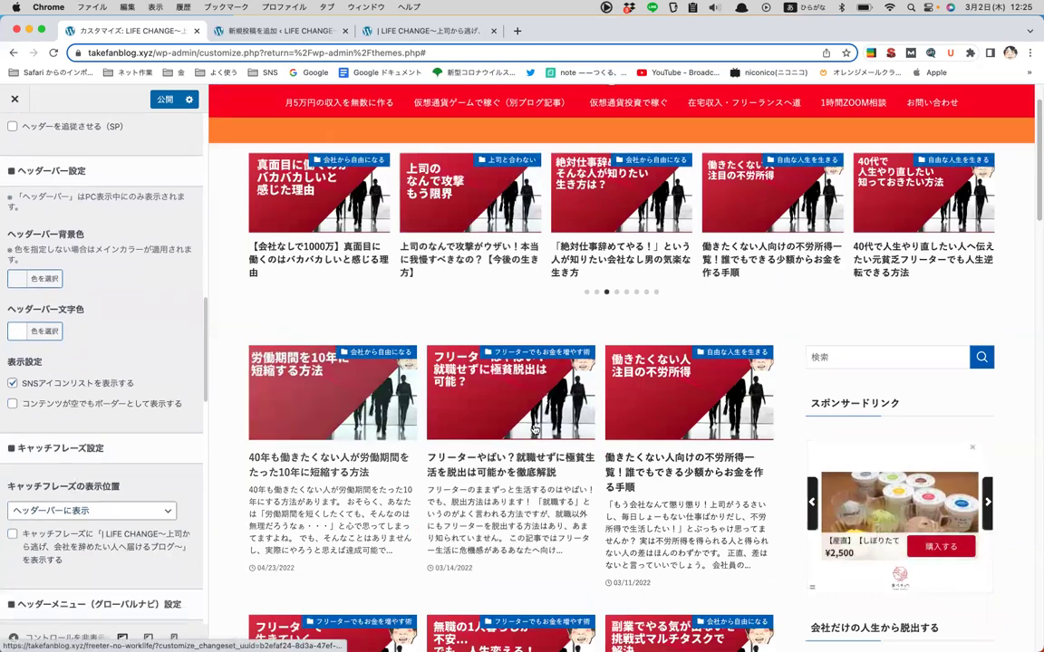
{"action": "scroll", "coordinate": [535, 430], "scroll_direction": "up", "scroll_amount": 2}
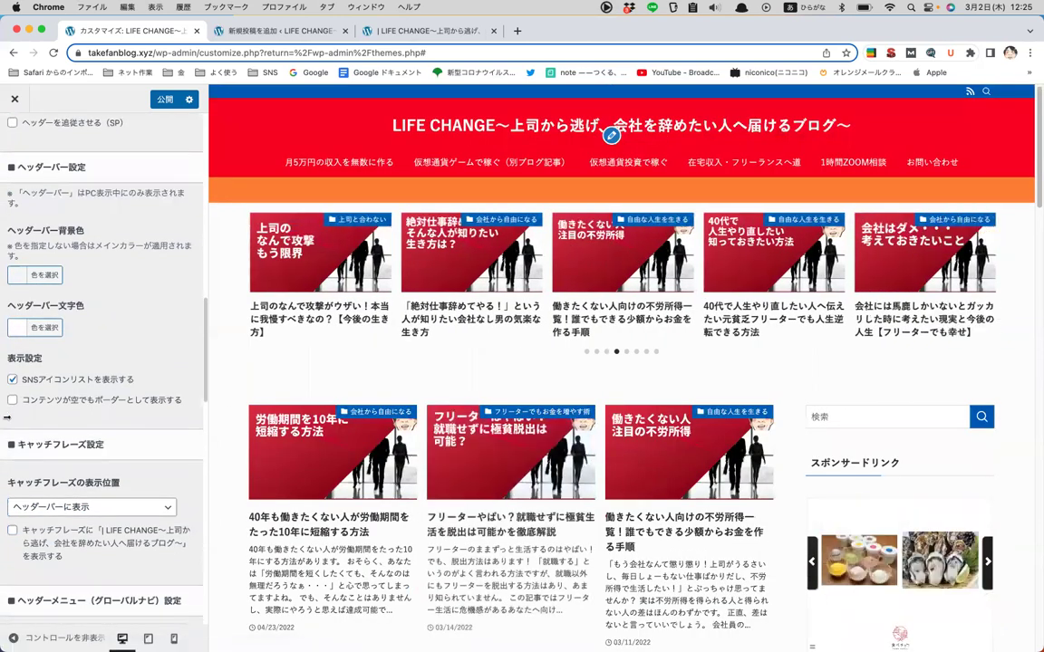
{"action": "scroll", "coordinate": [19, 426], "scroll_direction": "down", "scroll_amount": 3}
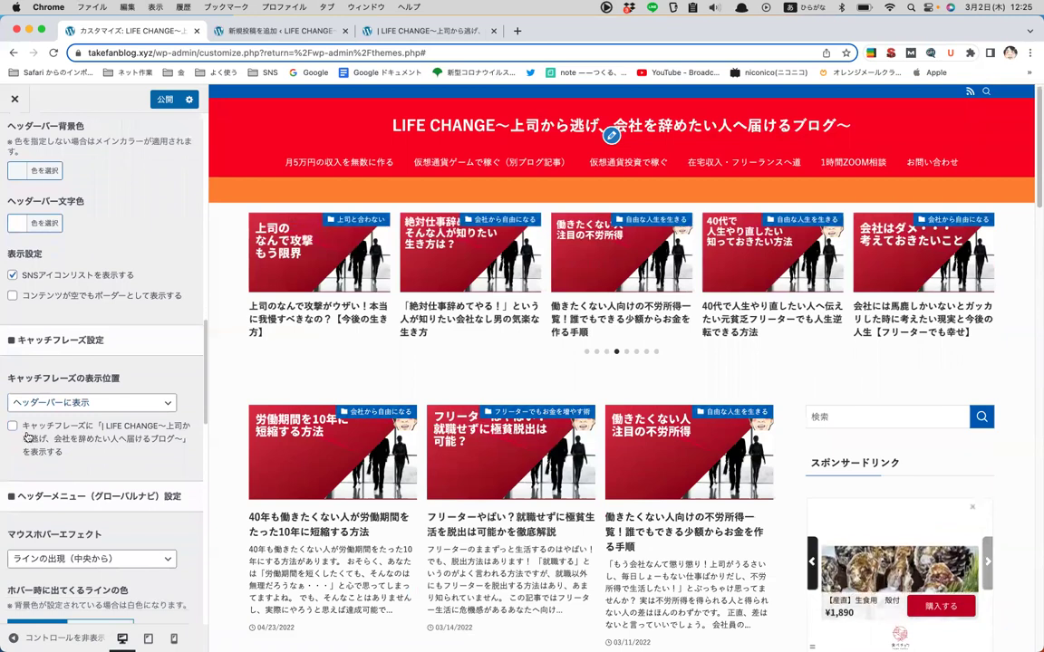
{"action": "left_click", "coordinate": [14, 426]}
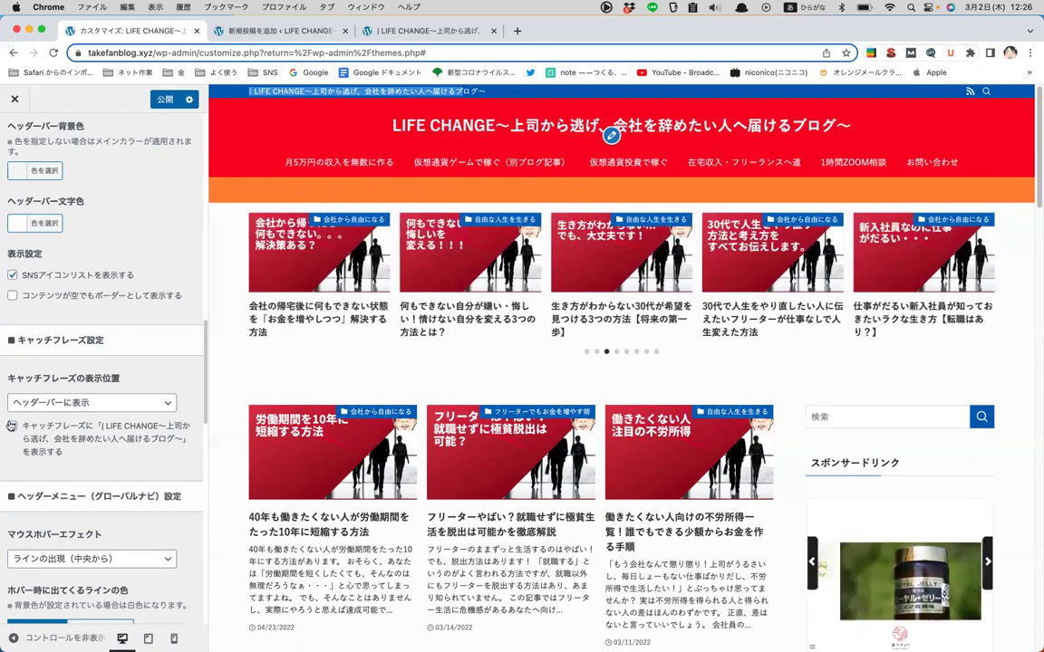
{"action": "left_click", "coordinate": [12, 426]}
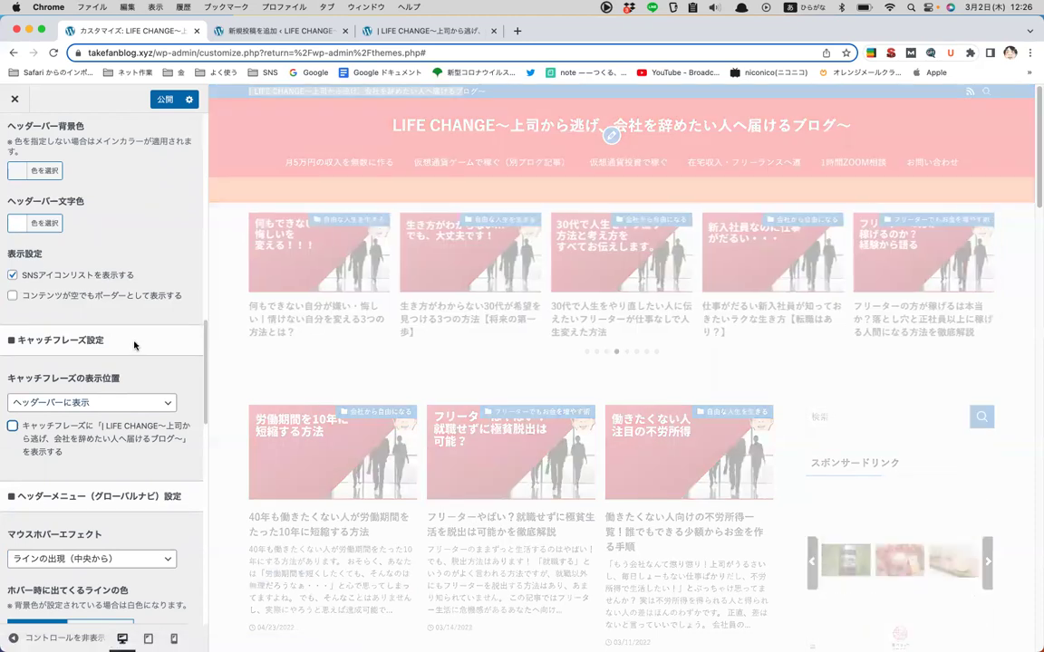
{"action": "scroll", "coordinate": [143, 371], "scroll_direction": "down", "scroll_amount": 2}
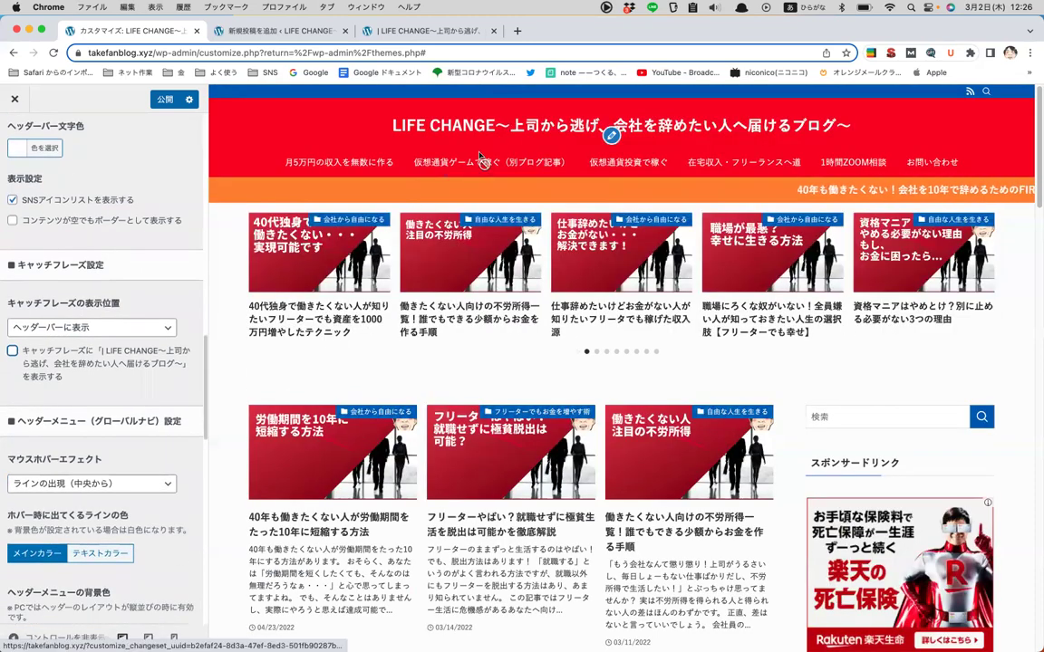
{"action": "left_click", "coordinate": [141, 483]}
{"action": "left_click", "coordinate": [141, 468]}
{"action": "scroll", "coordinate": [140, 469], "scroll_direction": "down", "scroll_amount": 4}
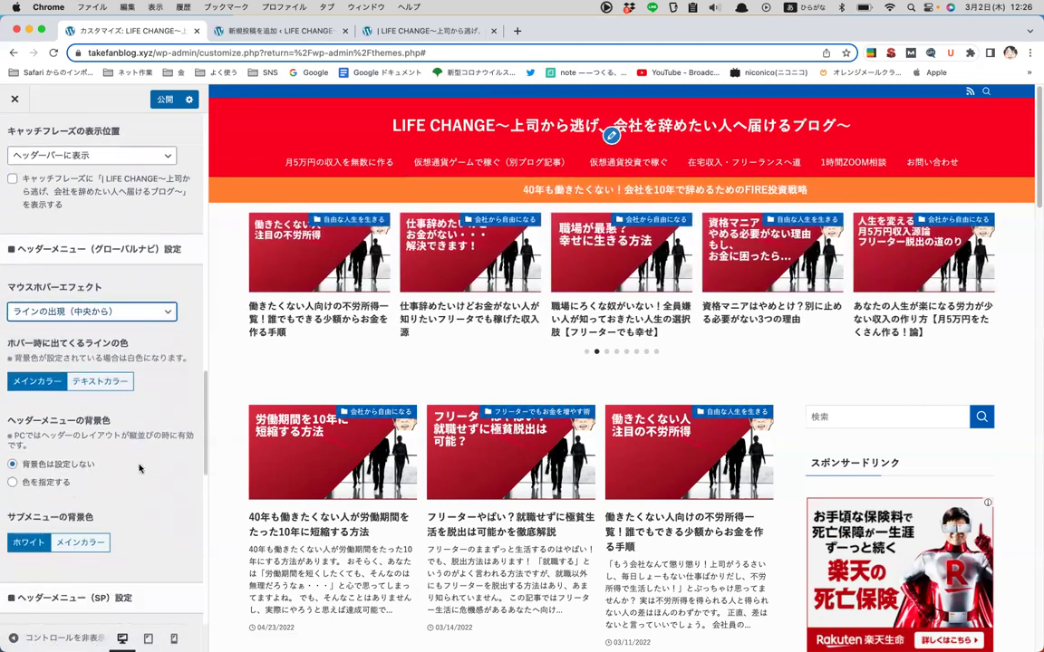
{"action": "scroll", "coordinate": [140, 468], "scroll_direction": "down", "scroll_amount": 2}
{"action": "scroll", "coordinate": [140, 468], "scroll_direction": "down", "scroll_amount": 7}
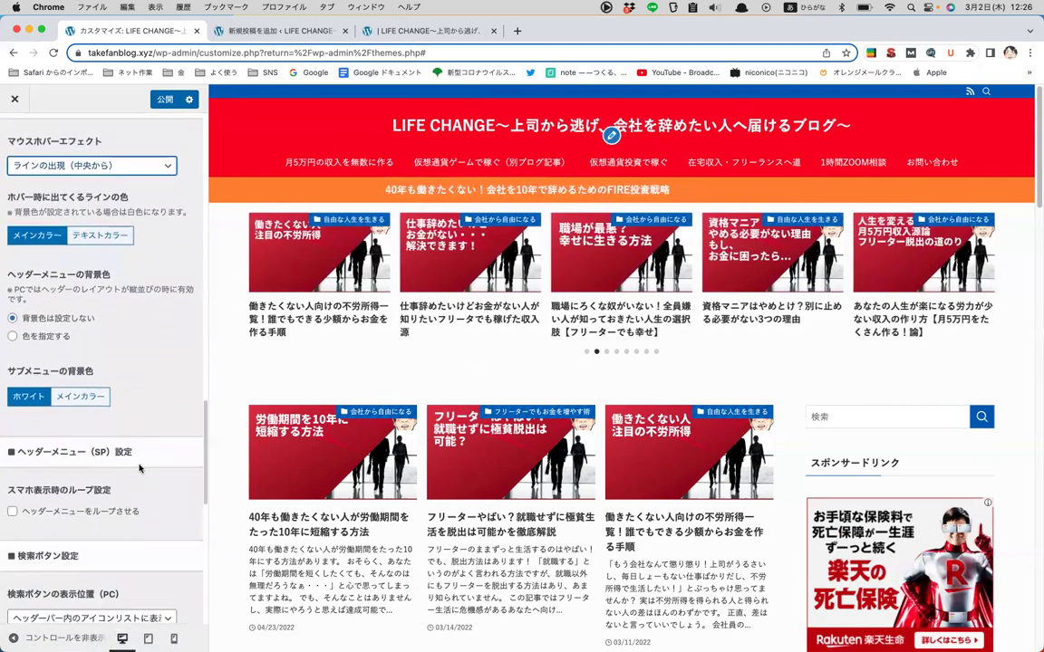
{"action": "scroll", "coordinate": [141, 468], "scroll_direction": "down", "scroll_amount": 8}
{"action": "scroll", "coordinate": [141, 462], "scroll_direction": "up", "scroll_amount": 15}
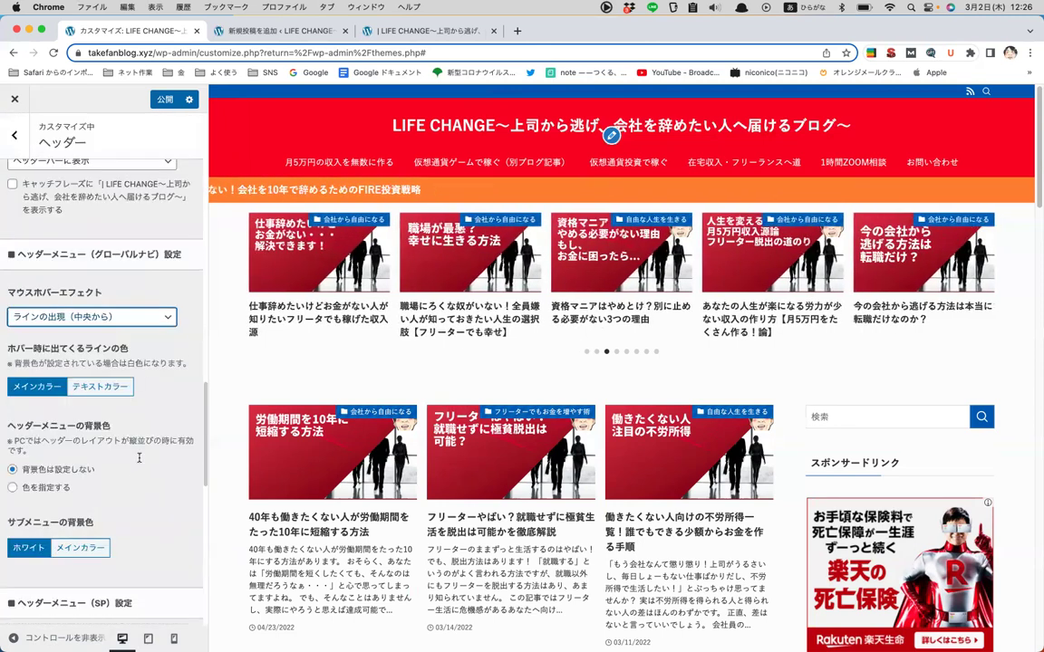
- In the footer settings, make the widget area background yellow
{"action": "left_click", "coordinate": [14, 137]}
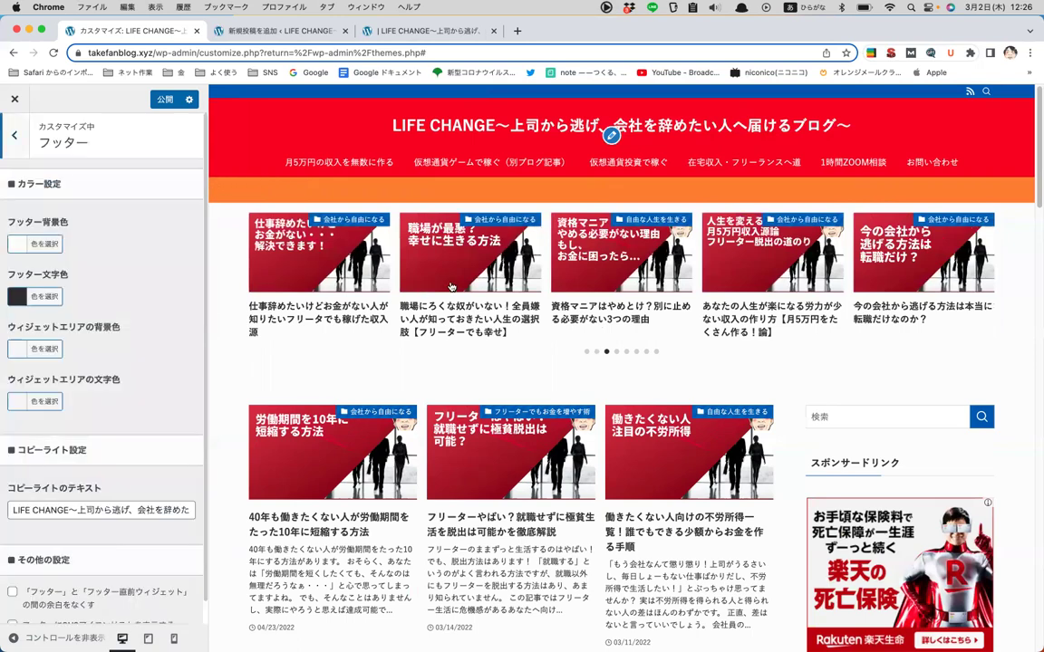
{"action": "scroll", "coordinate": [451, 287], "scroll_direction": "down", "scroll_amount": 20}
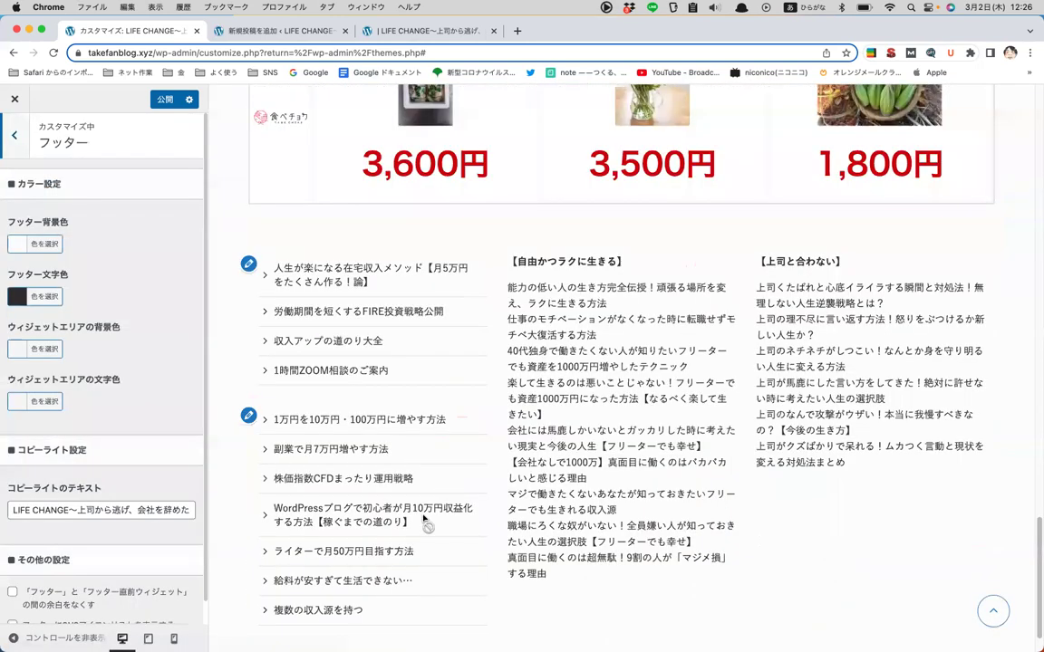
{"action": "scroll", "coordinate": [426, 521], "scroll_direction": "down", "scroll_amount": 2}
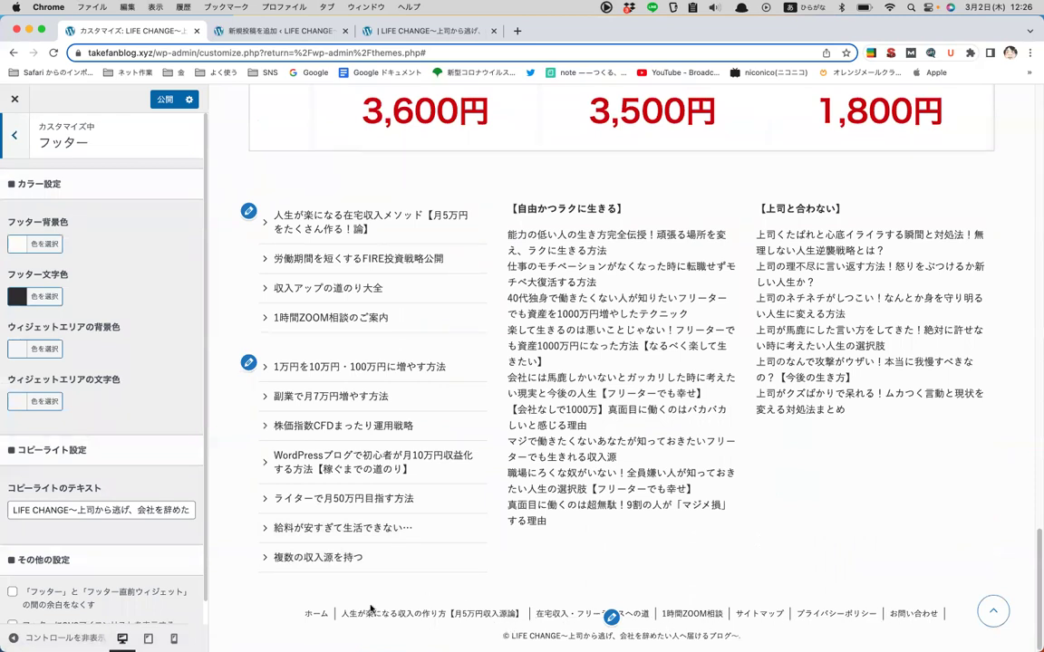
{"action": "scroll", "coordinate": [132, 243], "scroll_direction": "down", "scroll_amount": 1}
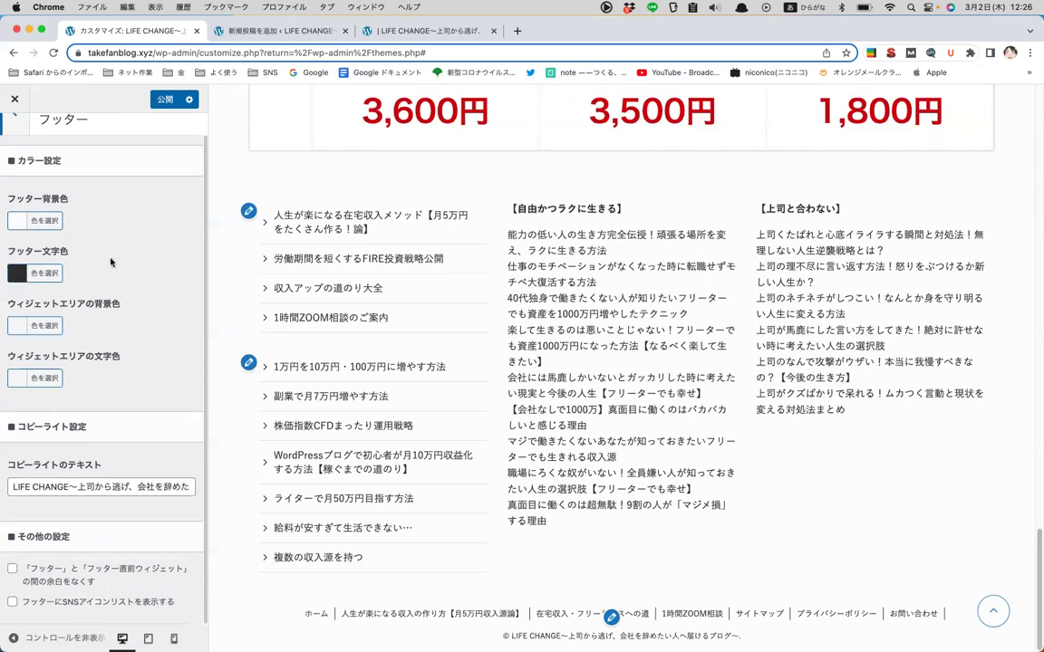
{"action": "scroll", "coordinate": [431, 178], "scroll_direction": "up", "scroll_amount": 10}
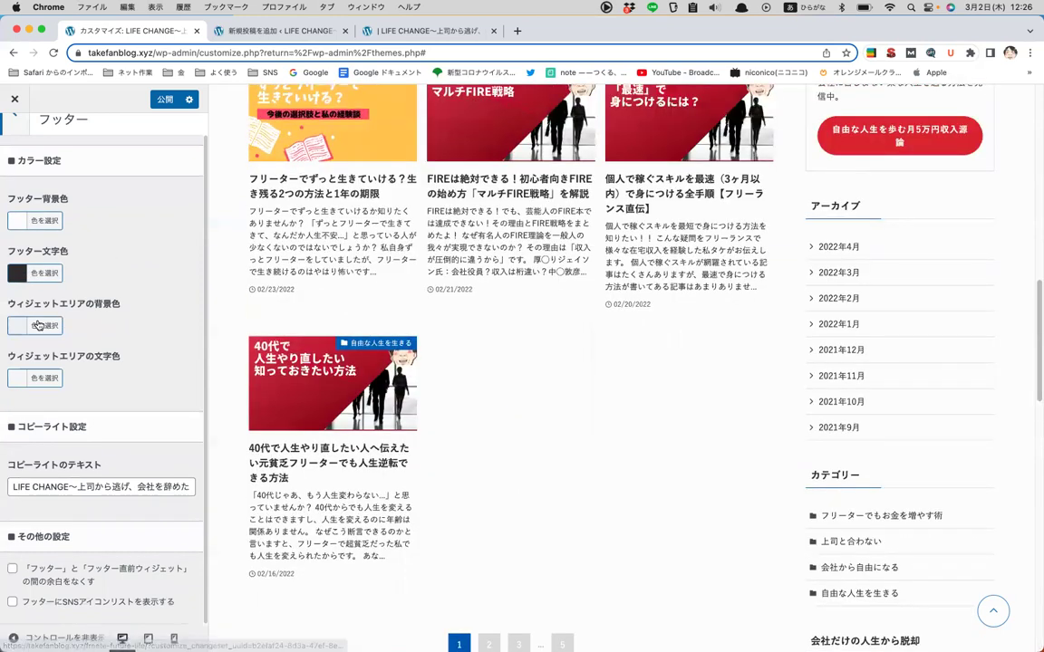
{"action": "left_click", "coordinate": [38, 325]}
{"action": "left_click", "coordinate": [78, 471]}
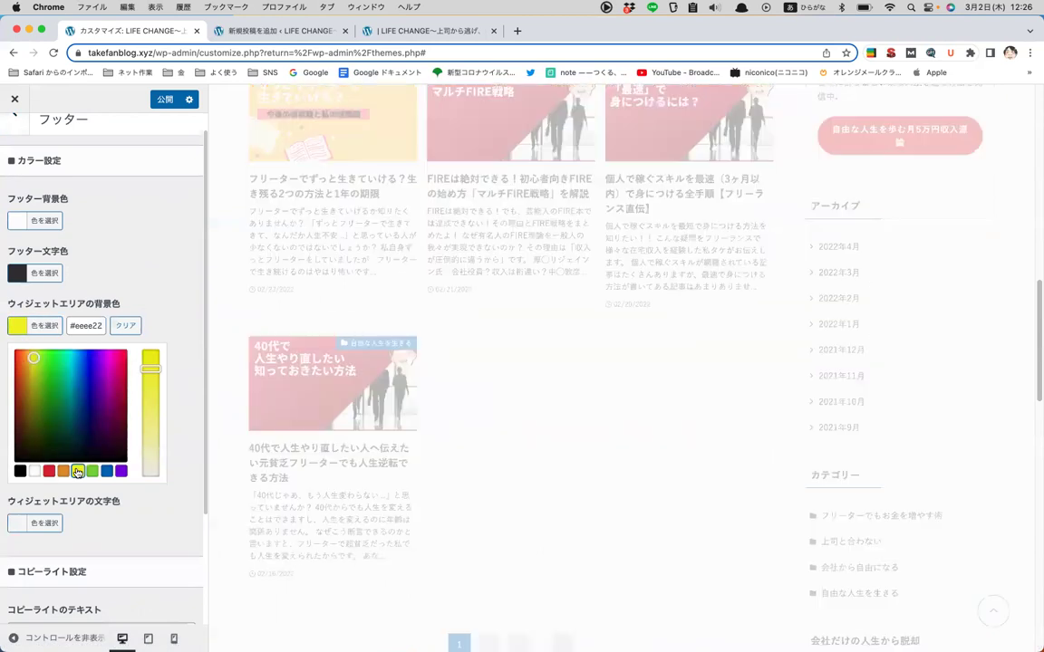
- Clear the footer widget area background back to its default
{"action": "scroll", "coordinate": [529, 370], "scroll_direction": "down", "scroll_amount": 10}
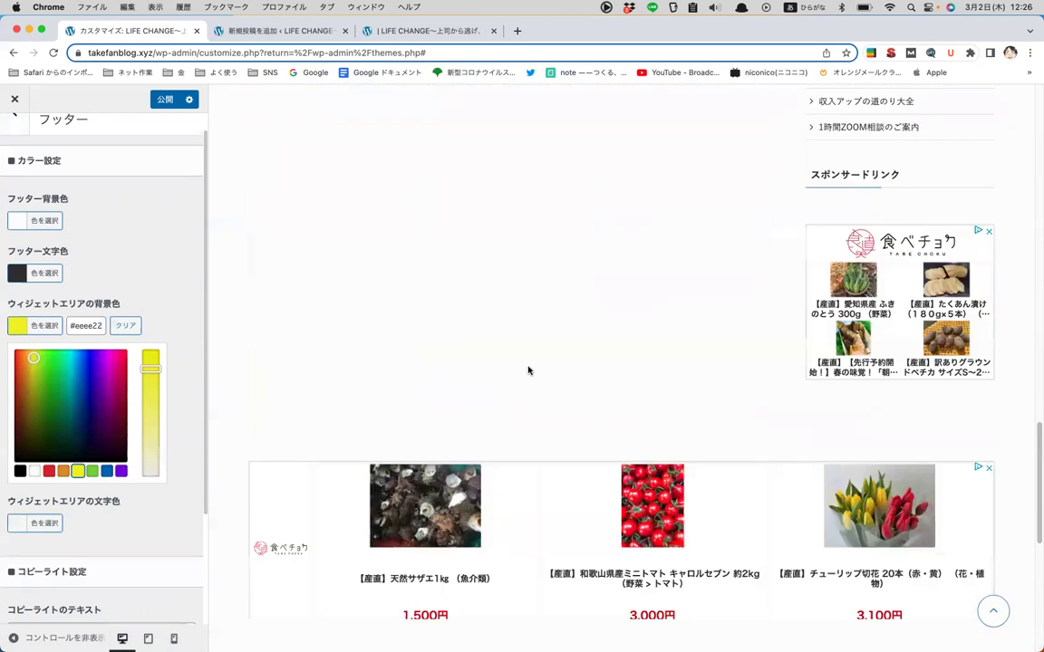
{"action": "scroll", "coordinate": [562, 453], "scroll_direction": "down", "scroll_amount": 3}
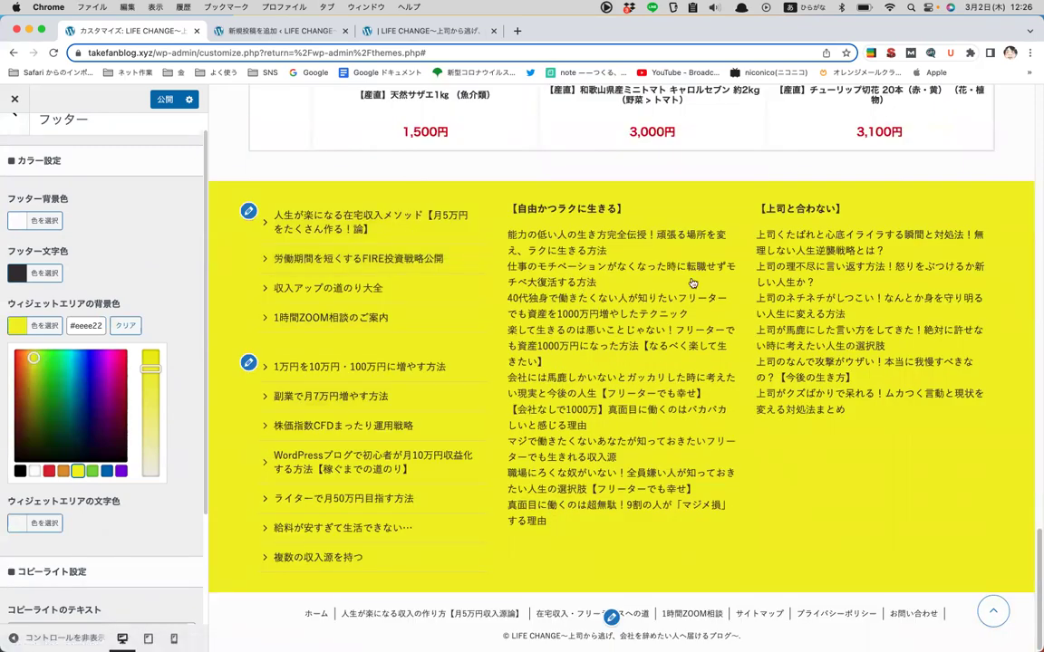
{"action": "left_click", "coordinate": [127, 326]}
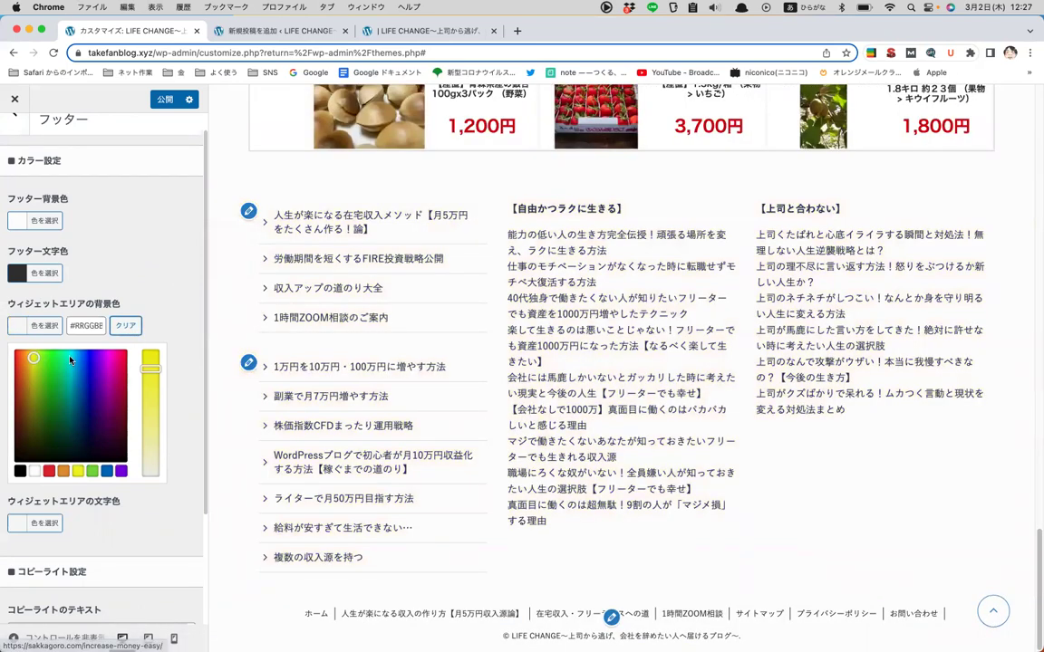
{"action": "scroll", "coordinate": [70, 360], "scroll_direction": "down", "scroll_amount": 3}
{"action": "scroll", "coordinate": [70, 359], "scroll_direction": "up", "scroll_amount": 4}
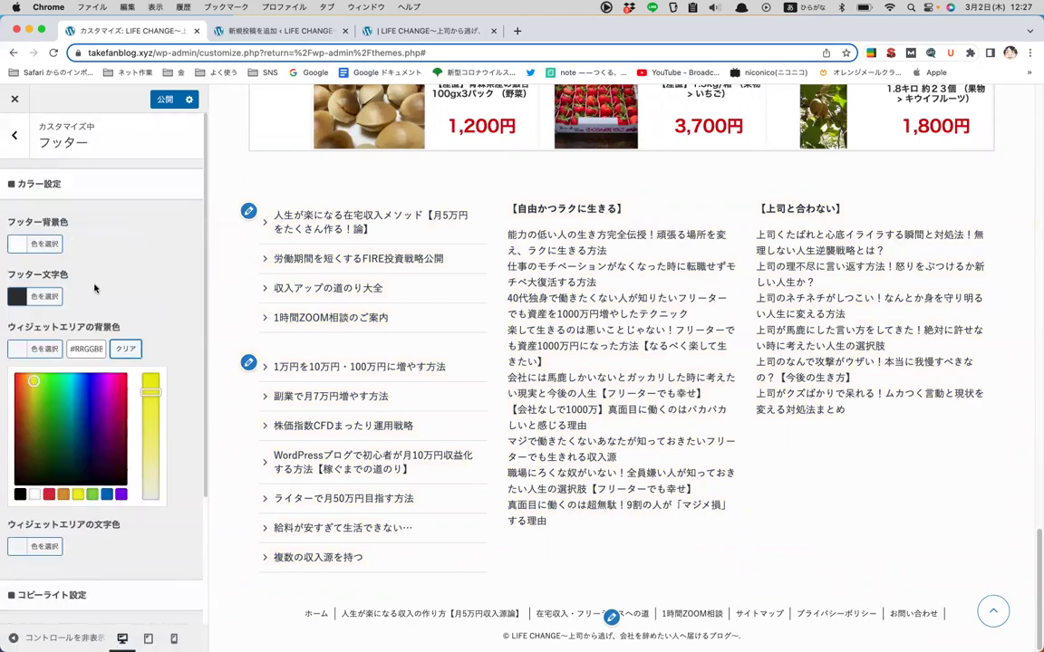
- Browse the サイドバー settings and return to the section list
{"action": "left_click", "coordinate": [15, 135]}
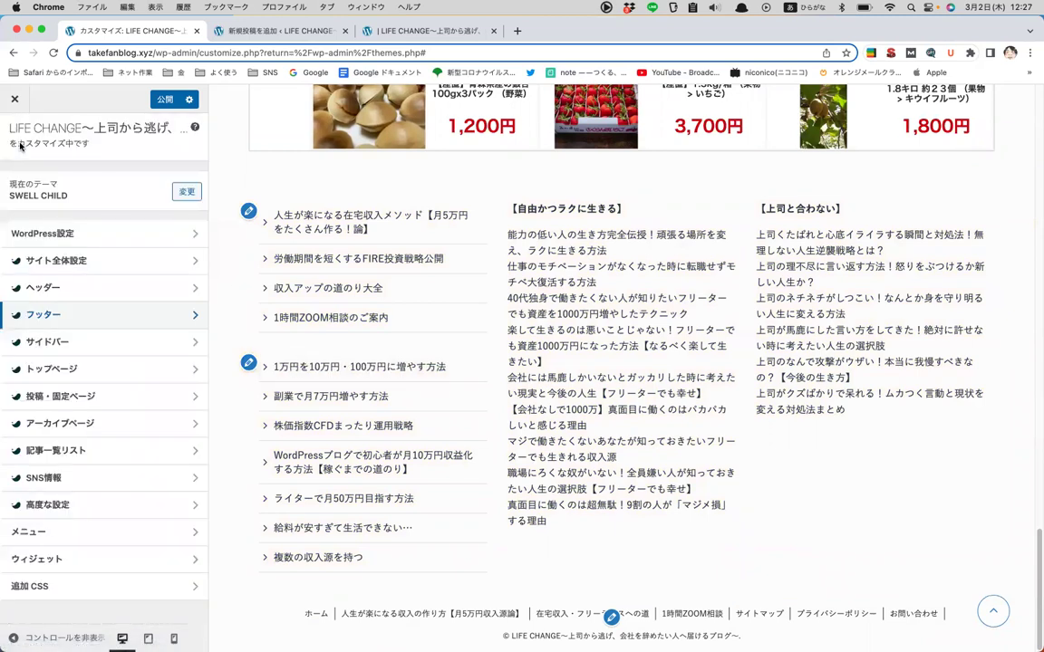
{"action": "left_click", "coordinate": [50, 342]}
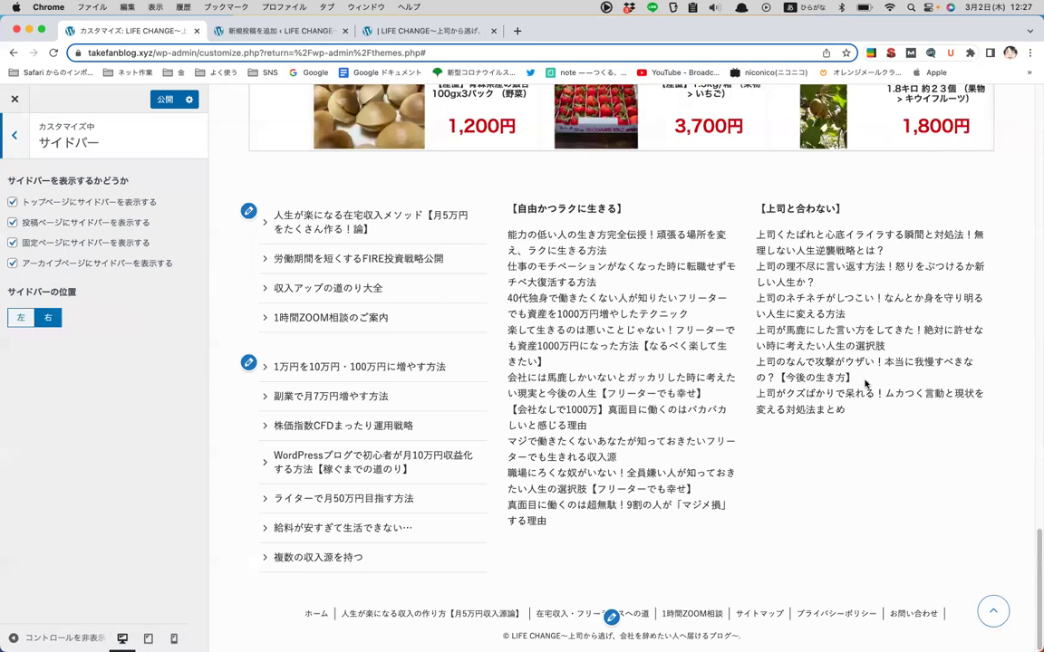
{"action": "scroll", "coordinate": [865, 385], "scroll_direction": "up", "scroll_amount": 10}
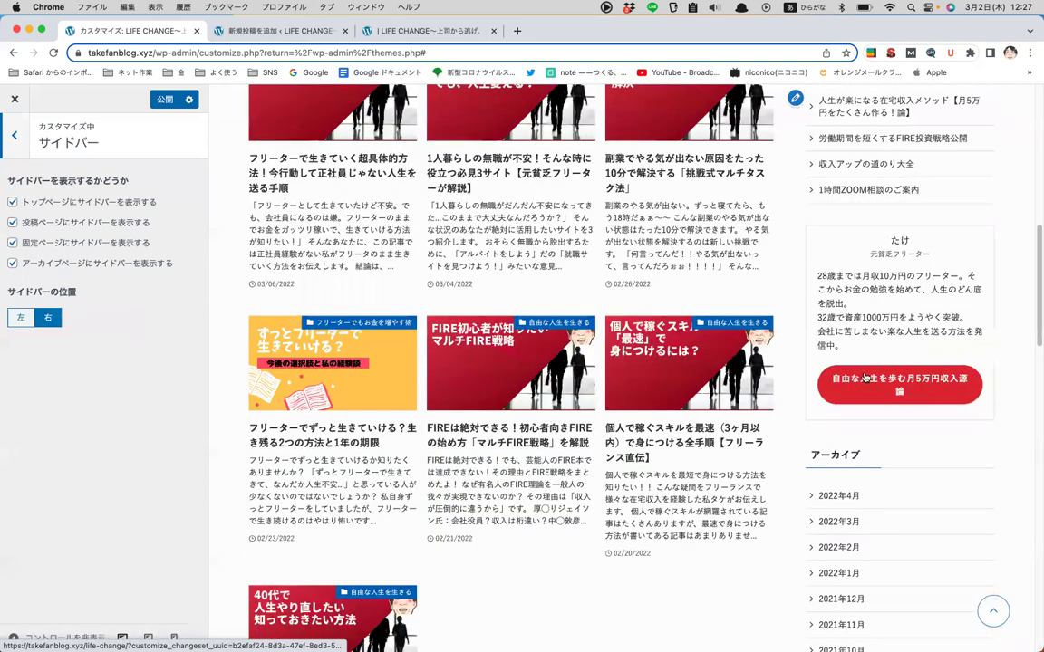
{"action": "scroll", "coordinate": [865, 379], "scroll_direction": "down", "scroll_amount": 2}
{"action": "scroll", "coordinate": [222, 186], "scroll_direction": "down", "scroll_amount": 1}
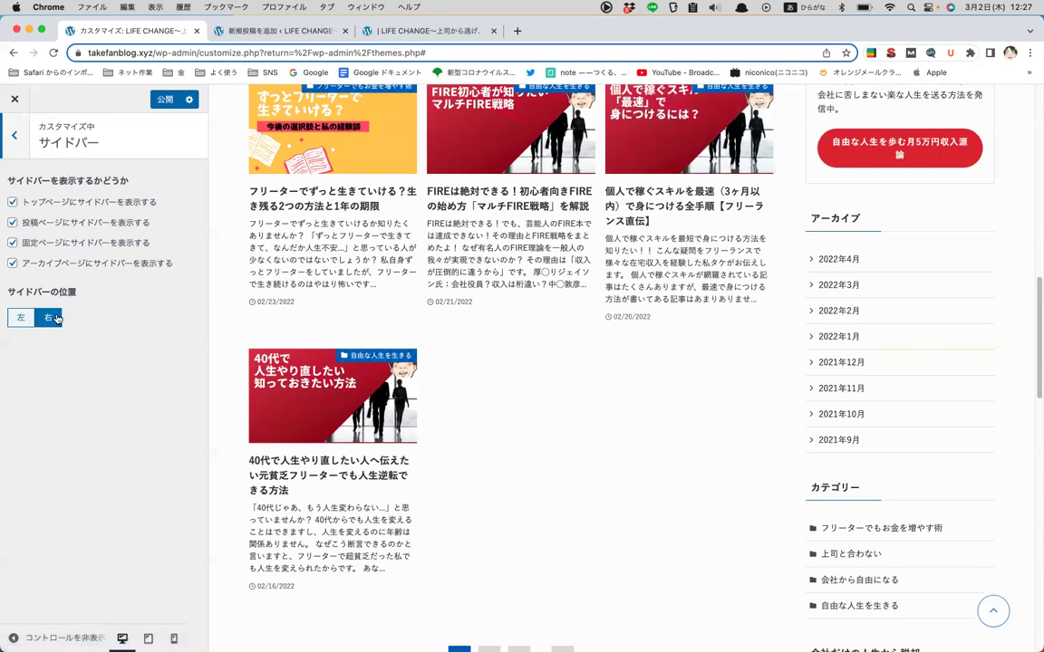
{"action": "scroll", "coordinate": [616, 238], "scroll_direction": "up", "scroll_amount": 3}
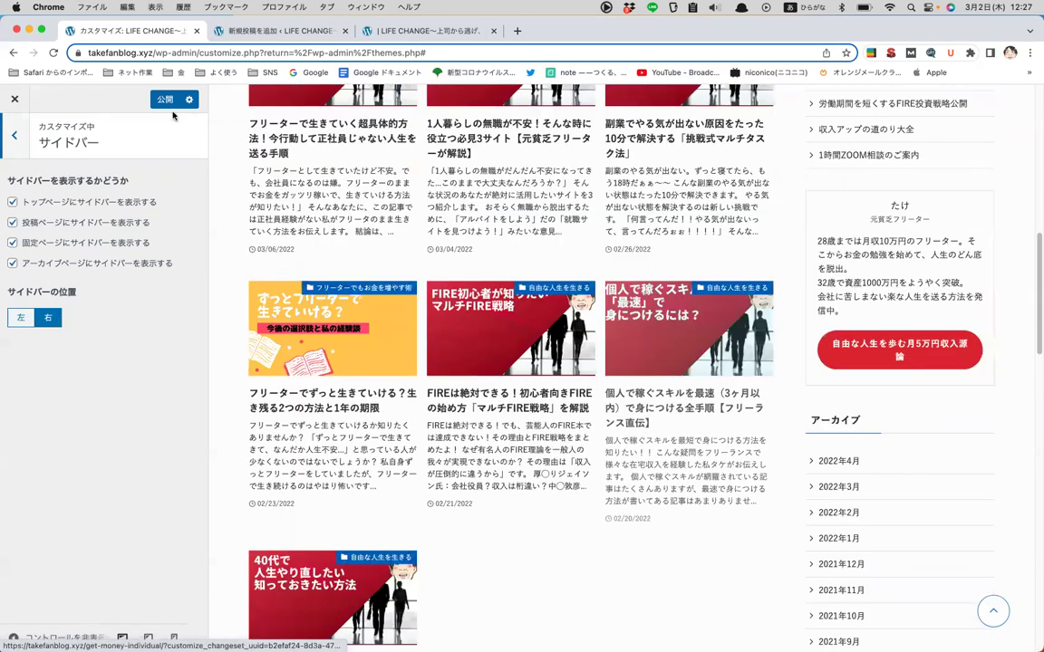
{"action": "left_click", "coordinate": [20, 135]}
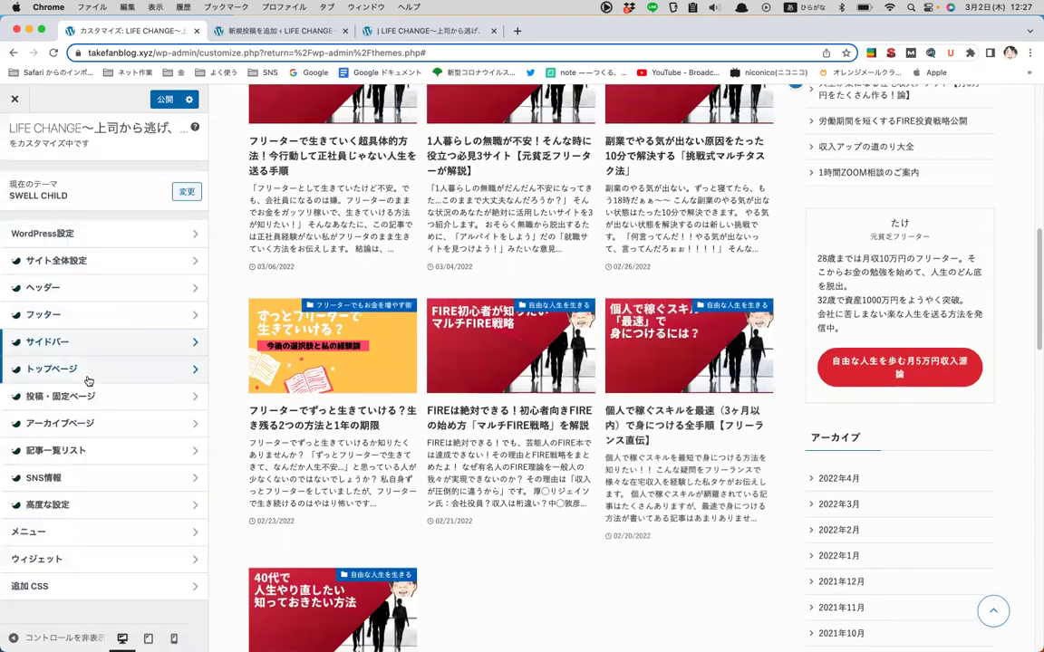
- Set the トップページ メインビジュアル display to 画像
{"action": "left_click", "coordinate": [88, 372]}
{"action": "scroll", "coordinate": [471, 293], "scroll_direction": "up", "scroll_amount": 8}
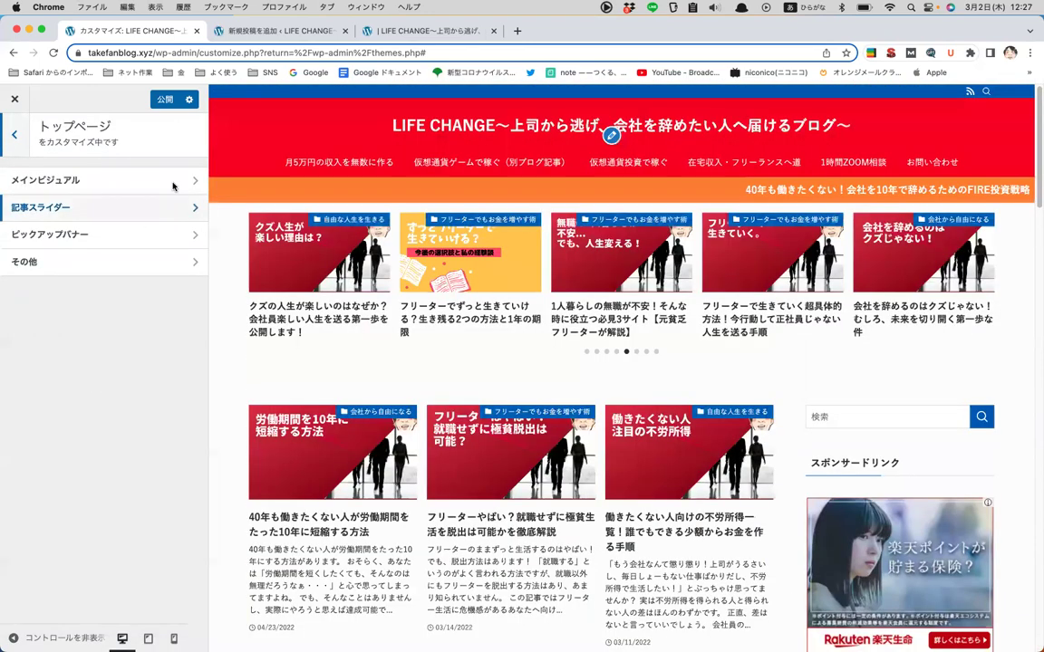
{"action": "left_click", "coordinate": [173, 185]}
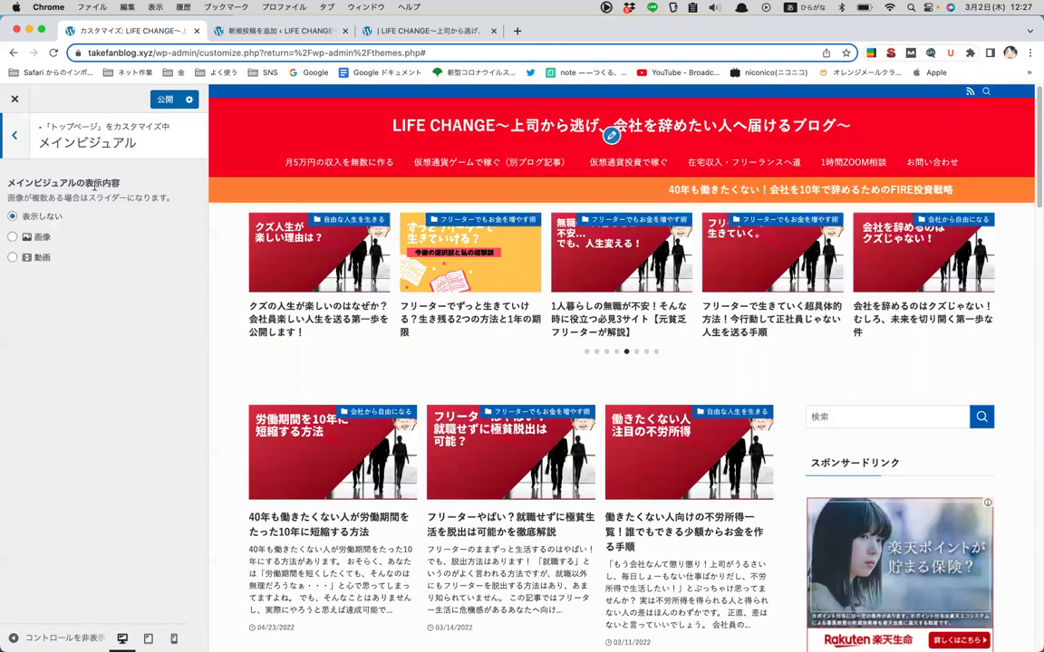
{"action": "left_click", "coordinate": [61, 239]}
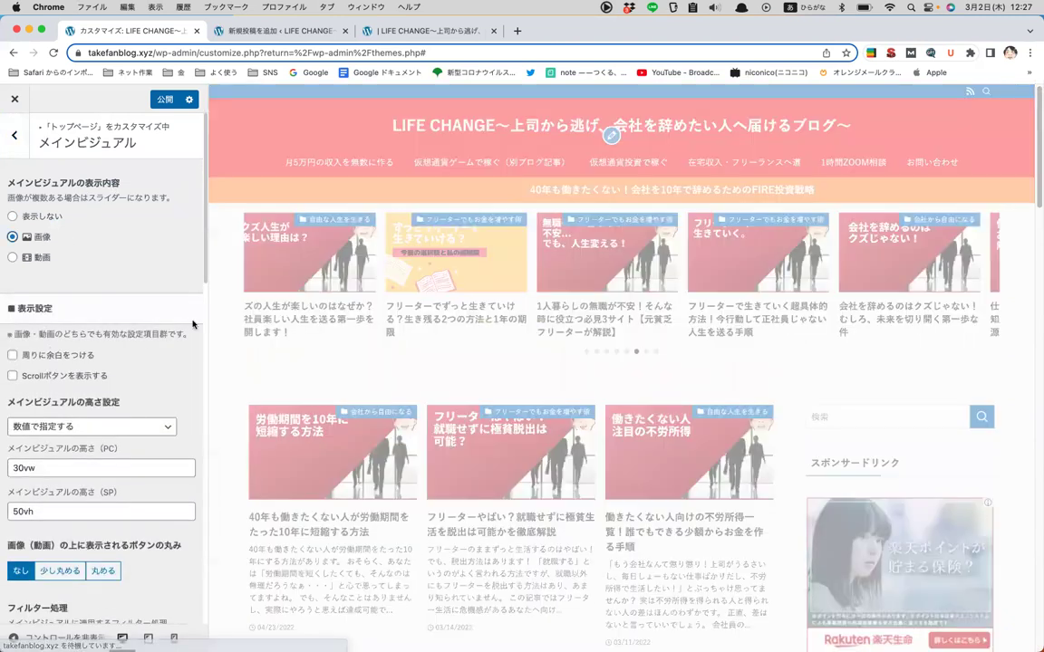
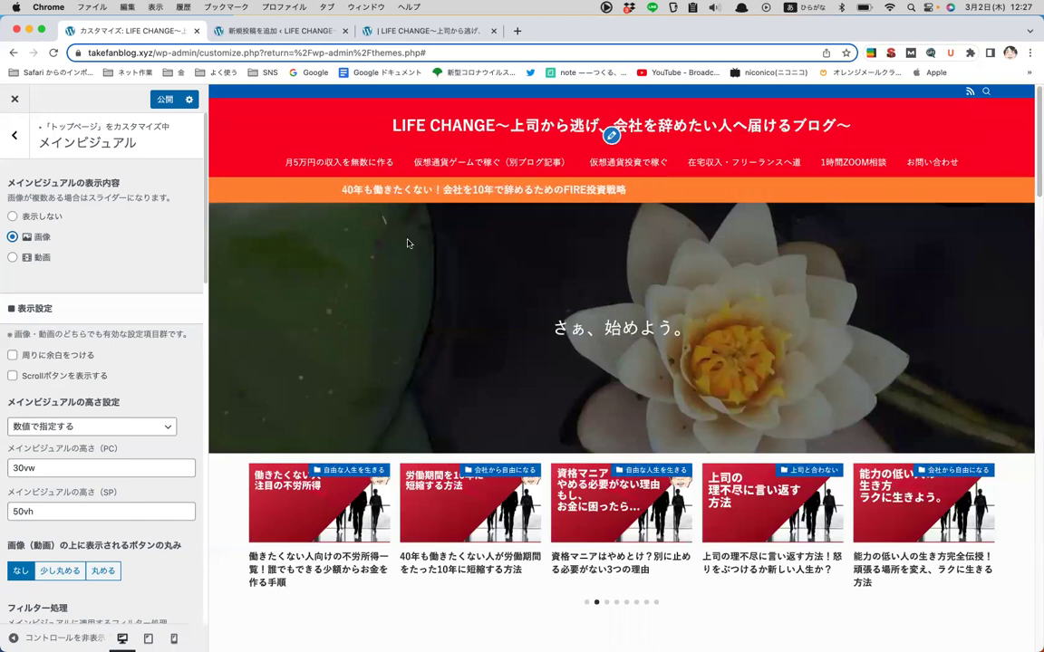
- Briefly hide the main visual, then set it back to showing images
{"action": "left_click", "coordinate": [54, 219]}
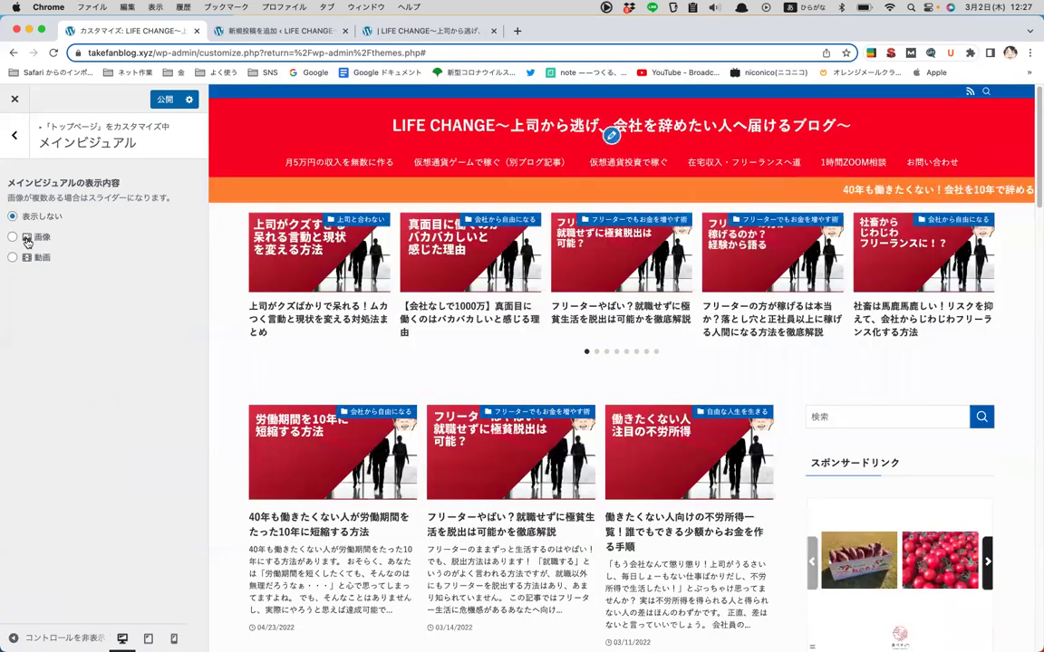
{"action": "left_click", "coordinate": [27, 240]}
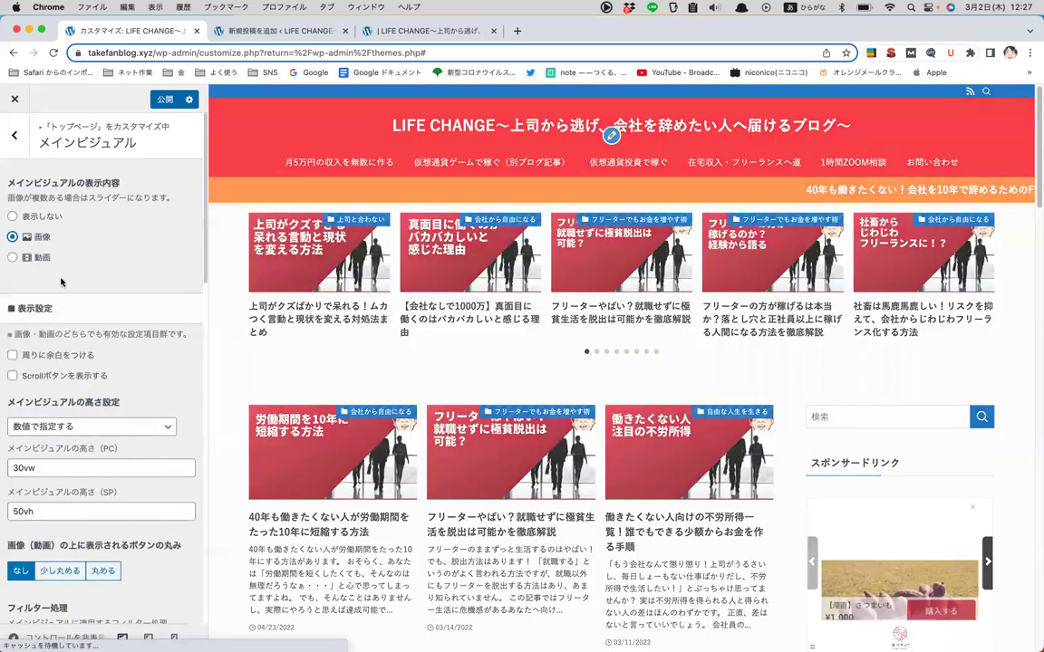
{"action": "scroll", "coordinate": [134, 410], "scroll_direction": "down", "scroll_amount": 5}
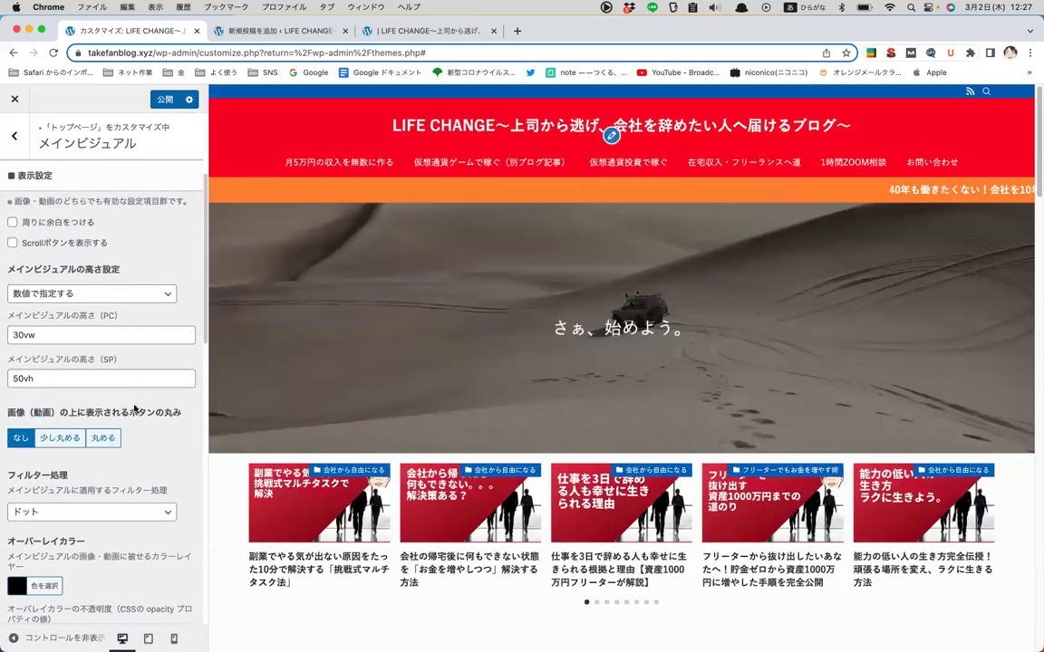
{"action": "scroll", "coordinate": [133, 409], "scroll_direction": "up", "scroll_amount": 5}
{"action": "scroll", "coordinate": [130, 390], "scroll_direction": "down", "scroll_amount": 8}
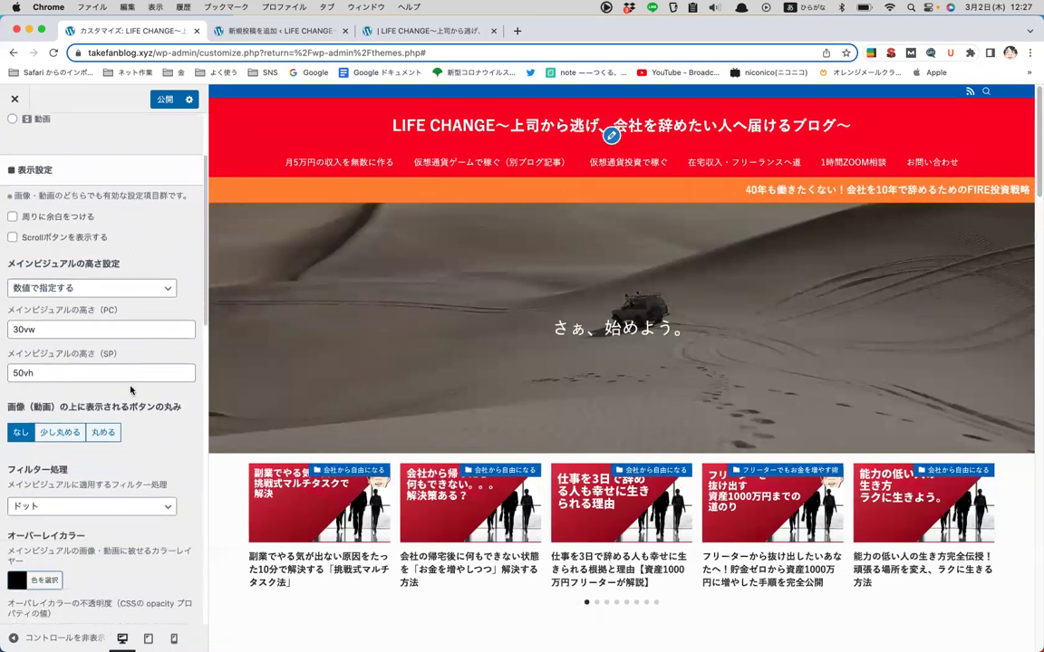
{"action": "scroll", "coordinate": [129, 390], "scroll_direction": "down", "scroll_amount": 15}
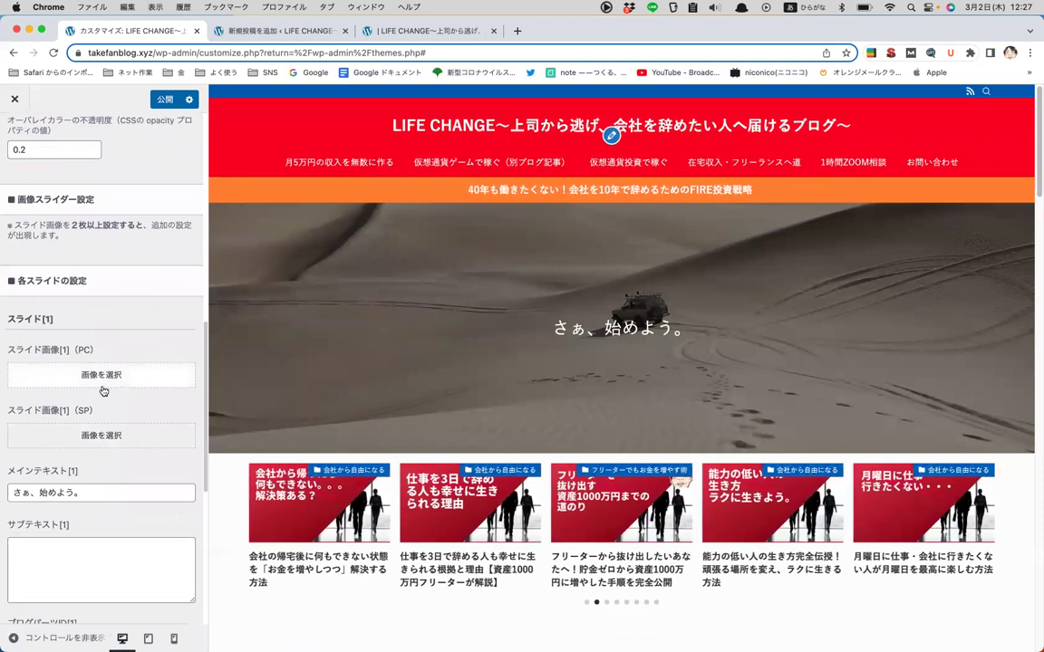
- Browse the image picker for slide 1's PC image and close it without choosing
{"action": "left_click", "coordinate": [102, 375]}
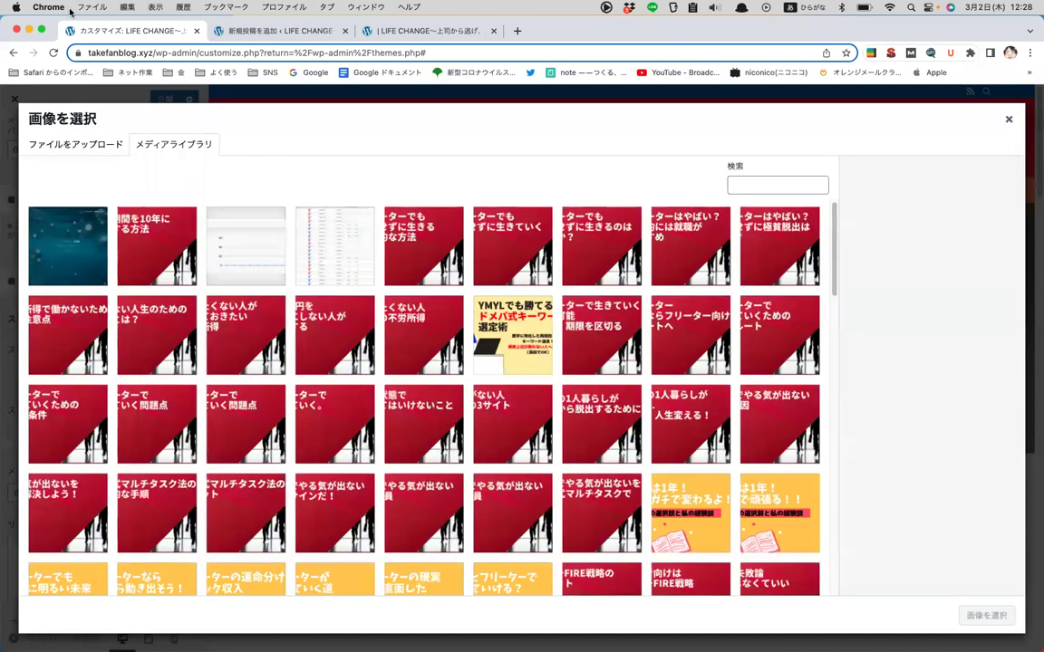
{"action": "left_click", "coordinate": [68, 145]}
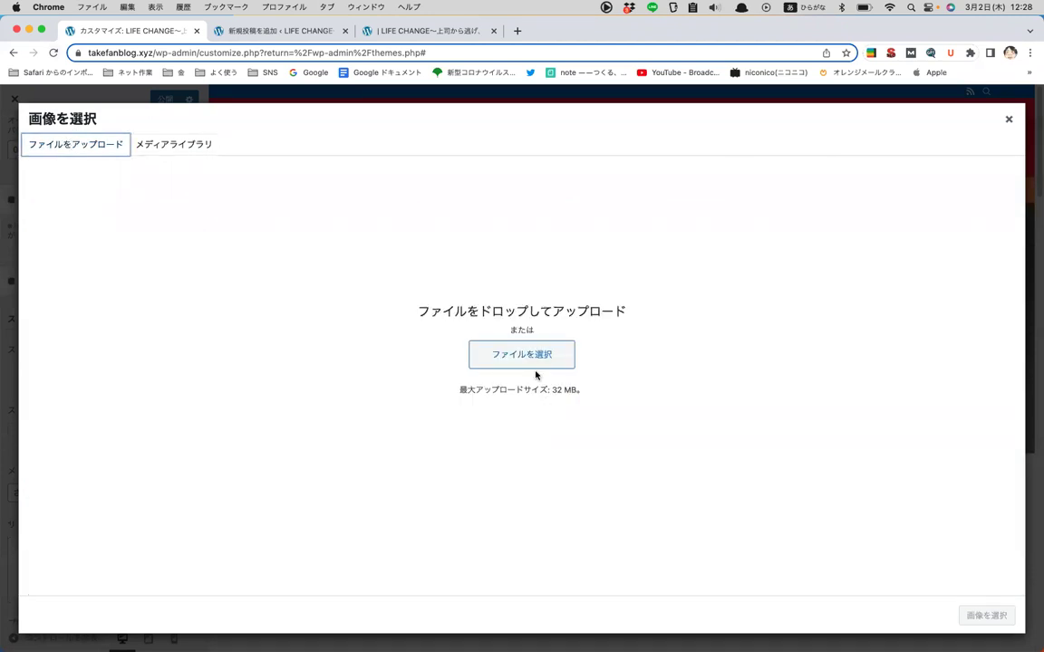
{"action": "left_click", "coordinate": [162, 143]}
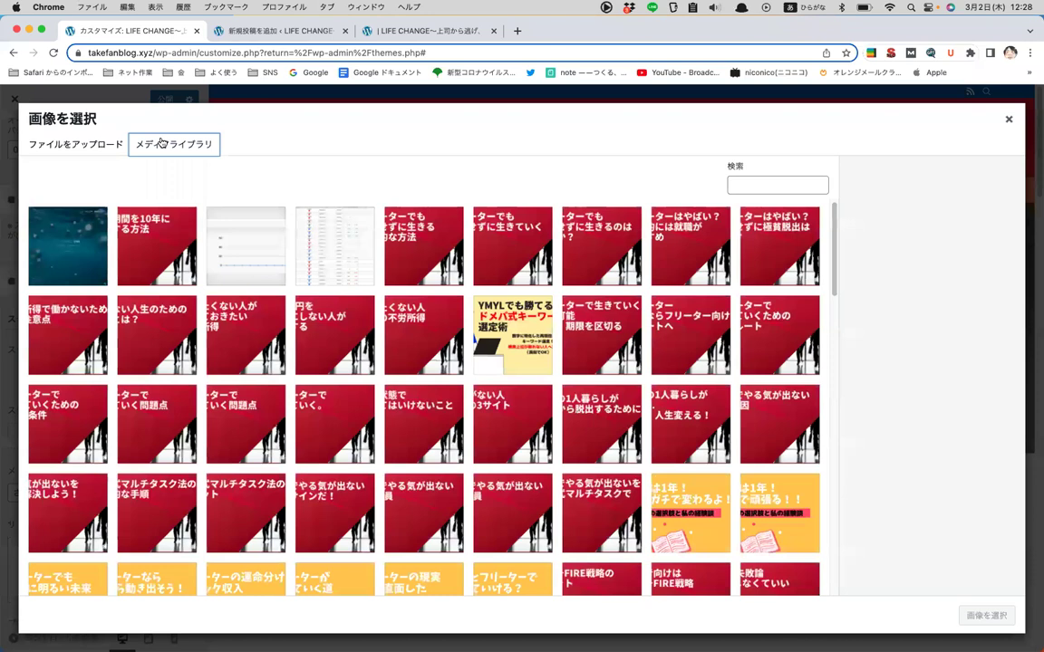
{"action": "left_click", "coordinate": [1006, 118]}
{"action": "scroll", "coordinate": [124, 365], "scroll_direction": "down", "scroll_amount": 5}
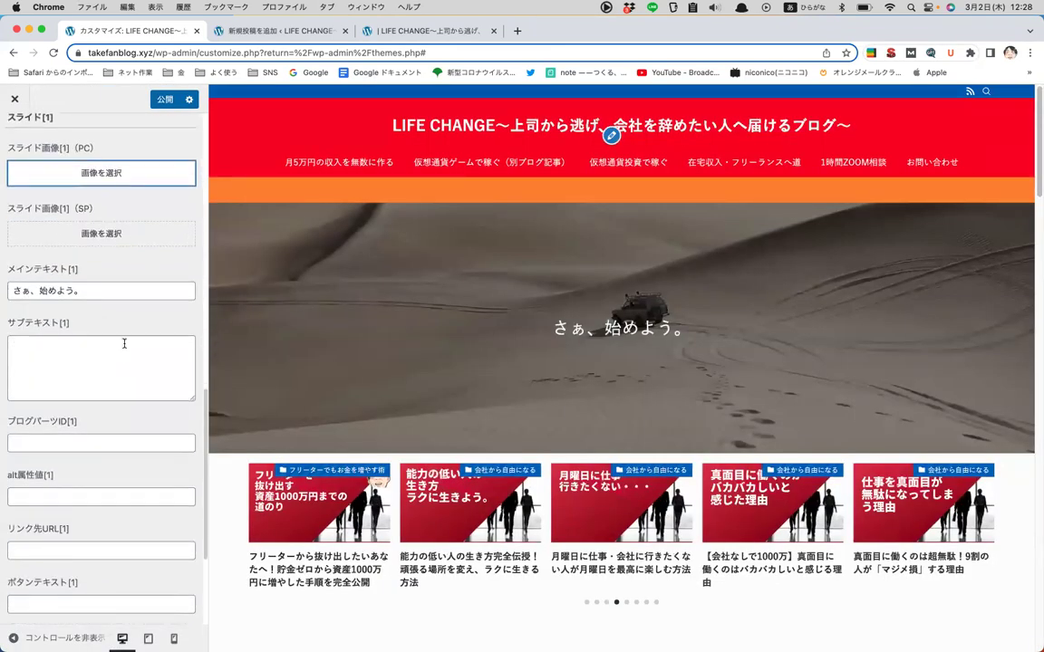
- Change slide 1's main text from 始めよう。 to さぁ、今こそ
{"action": "left_click", "coordinate": [89, 294]}
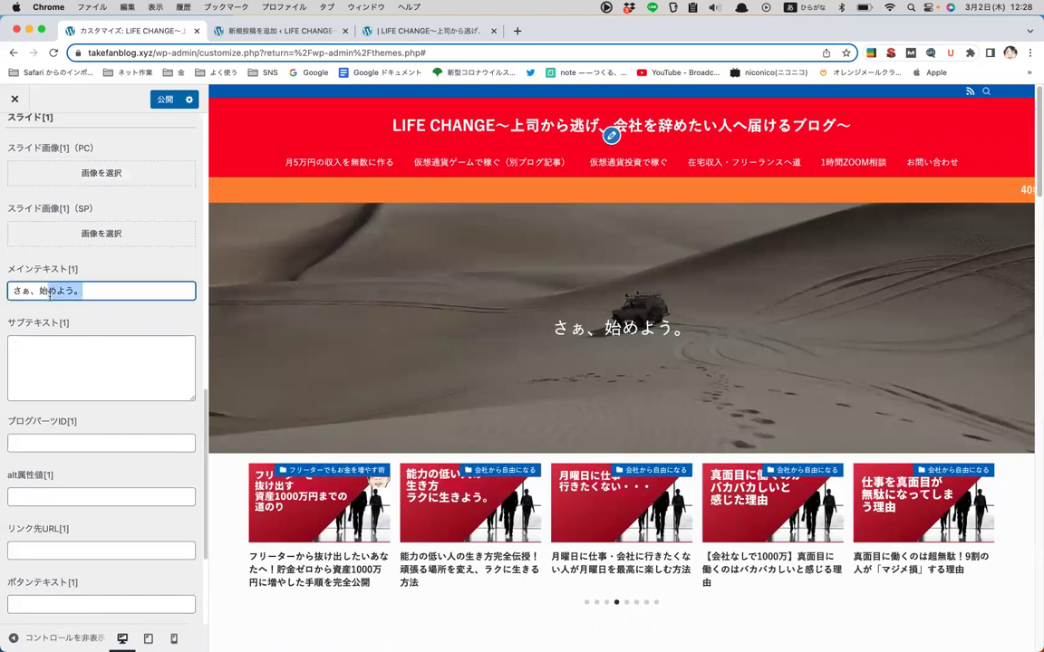
{"action": "key", "text": "BackSpace"}
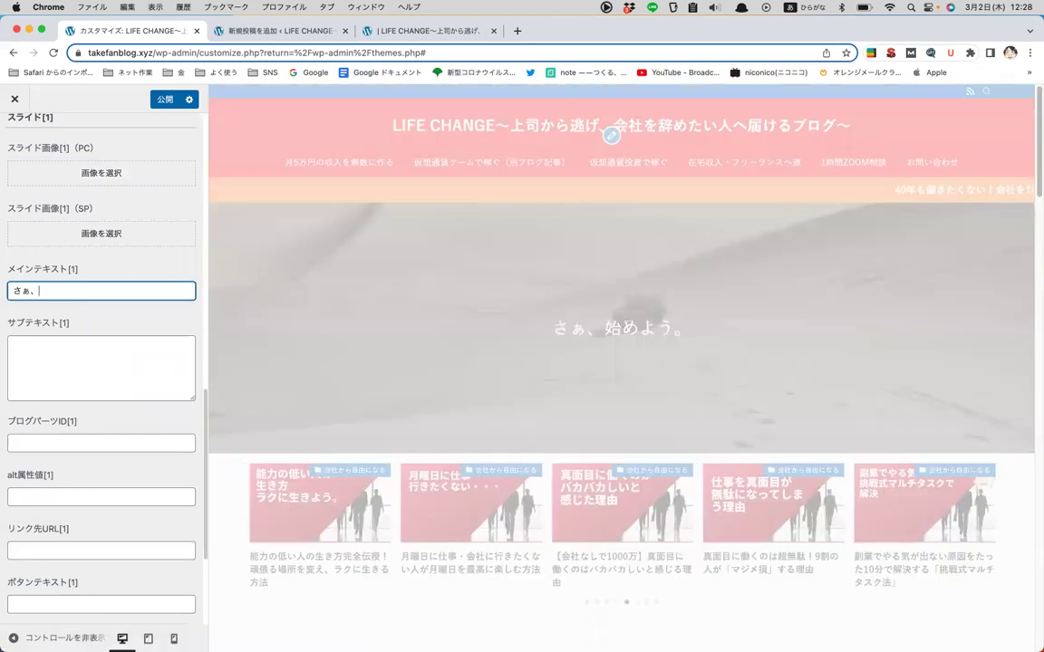
{"action": "type", "text": "いま"}
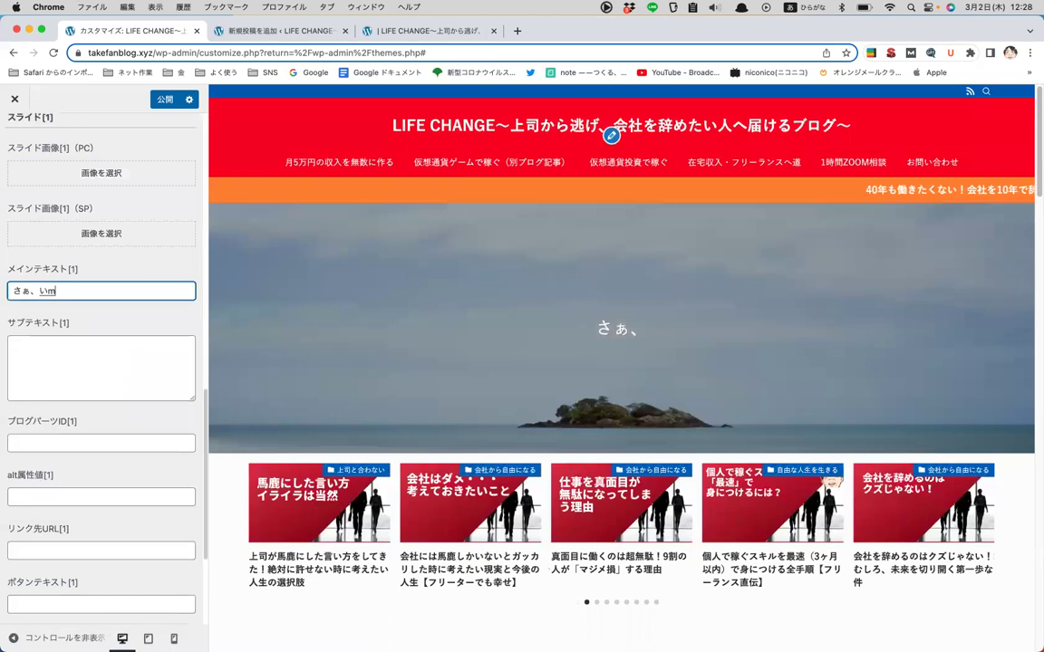
{"action": "type", "text": "koso"}
{"action": "key", "text": "Return"}
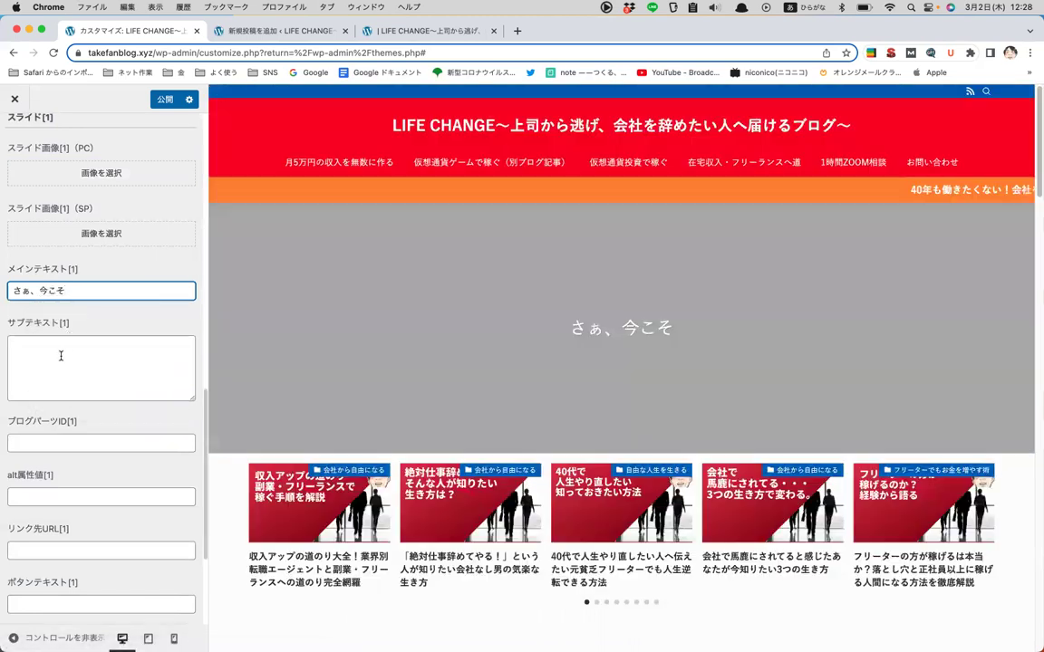
- Enter 行動しよう。 as slide 1's subtext
{"action": "left_click", "coordinate": [61, 356]}
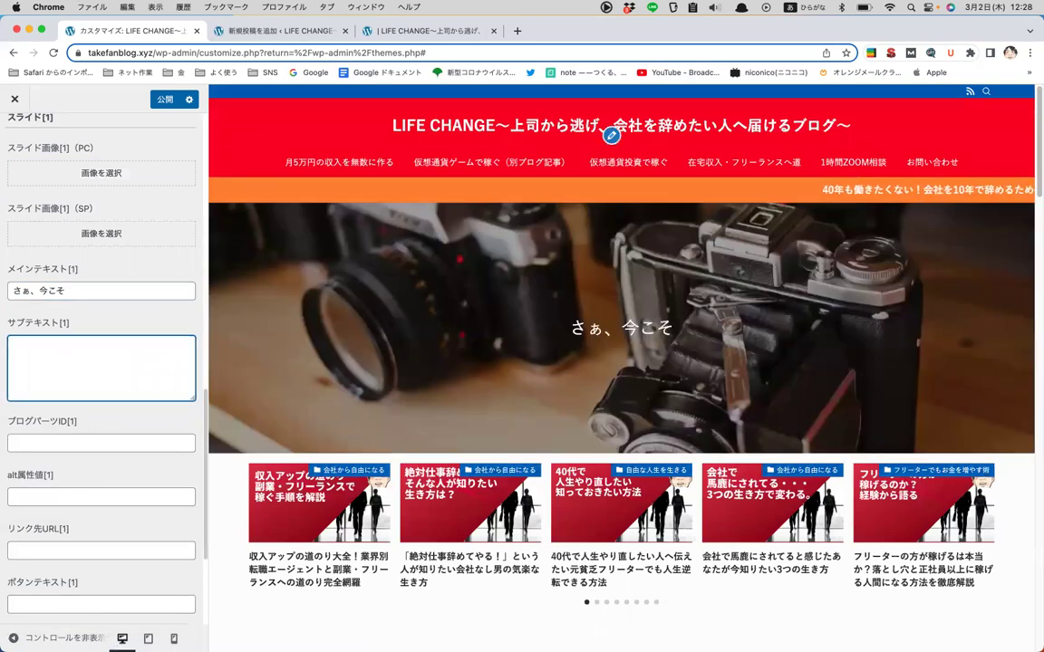
{"action": "type", "text": "koudousiyou."}
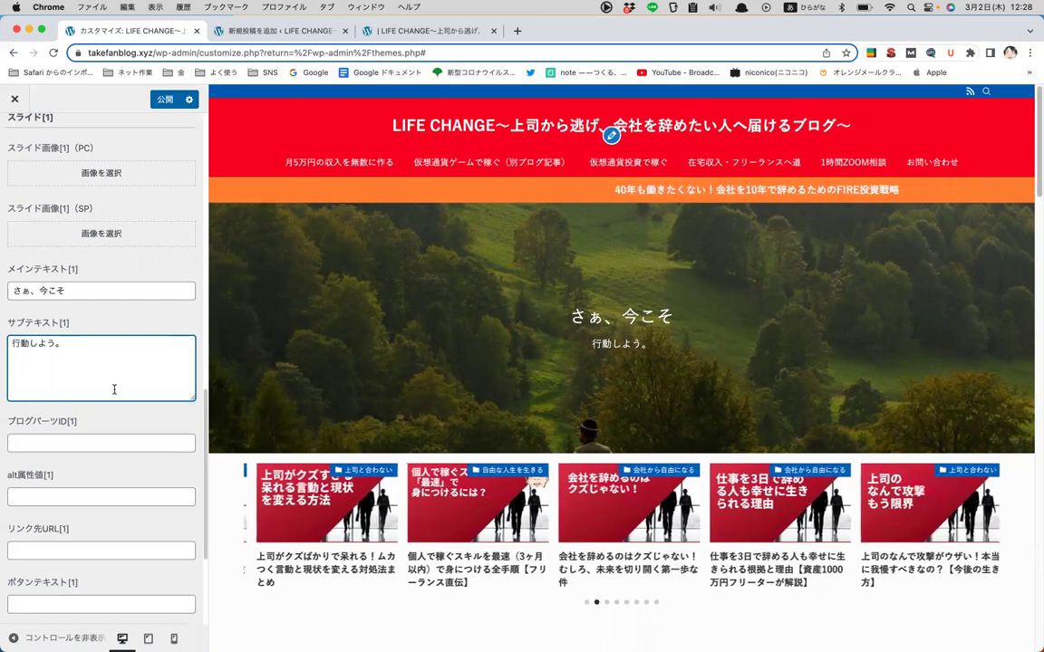
{"action": "scroll", "coordinate": [114, 390], "scroll_direction": "down", "scroll_amount": 1}
{"action": "scroll", "coordinate": [115, 390], "scroll_direction": "down", "scroll_amount": 2}
{"action": "scroll", "coordinate": [65, 401], "scroll_direction": "down", "scroll_amount": 2}
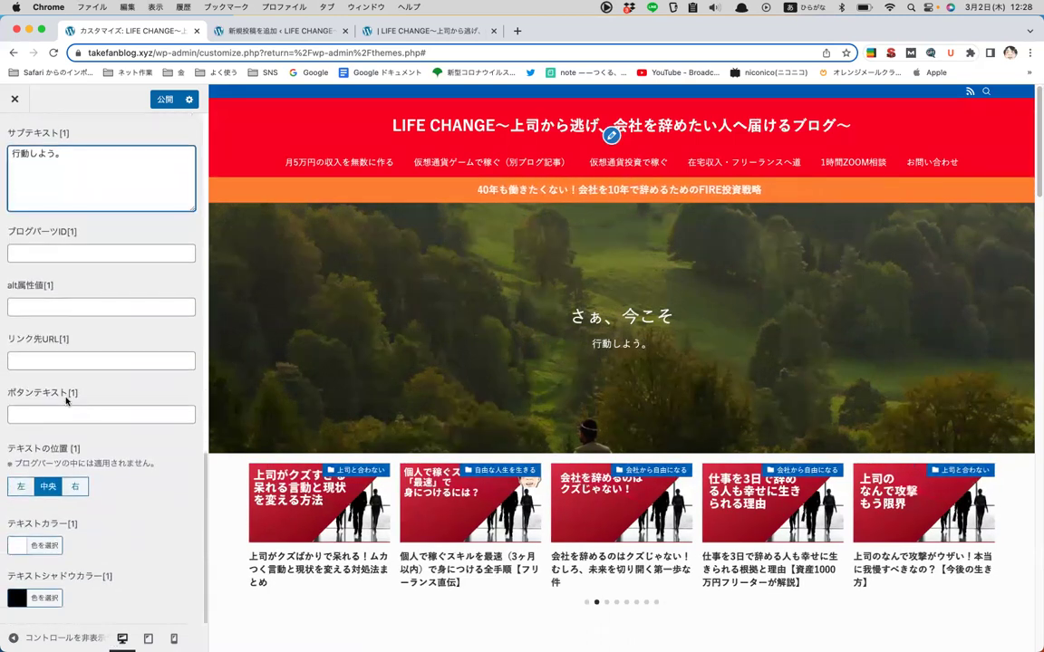
{"action": "scroll", "coordinate": [66, 401], "scroll_direction": "up", "scroll_amount": 7}
{"action": "scroll", "coordinate": [65, 401], "scroll_direction": "up", "scroll_amount": 10}
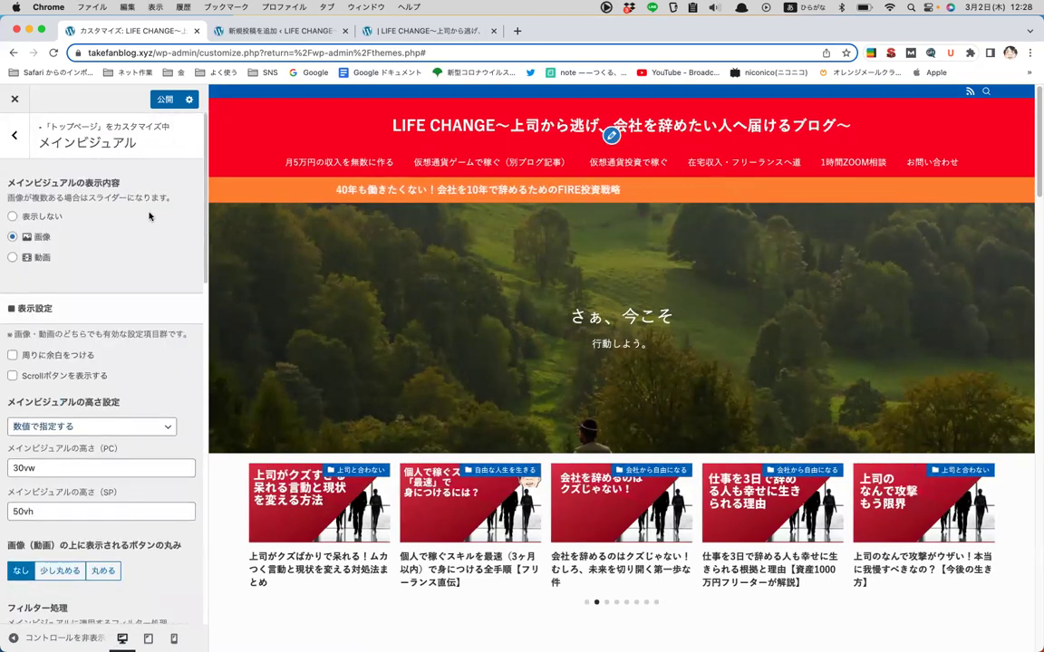
- Set the main visual display to 表示しない and return to the トップページ sections
{"action": "left_click", "coordinate": [12, 216]}
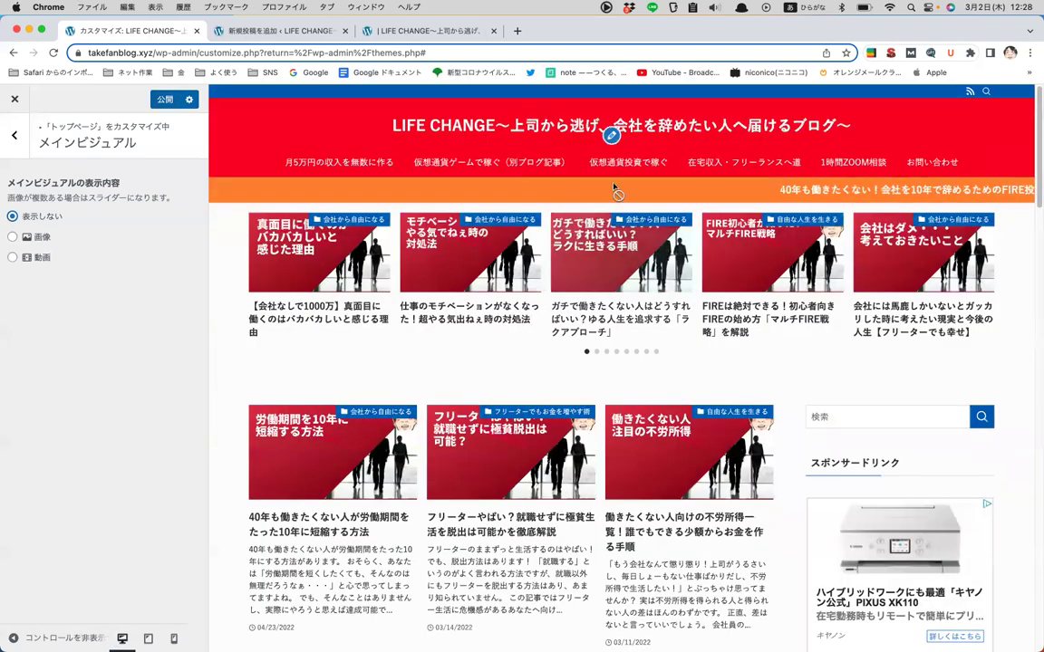
{"action": "left_click", "coordinate": [13, 237]}
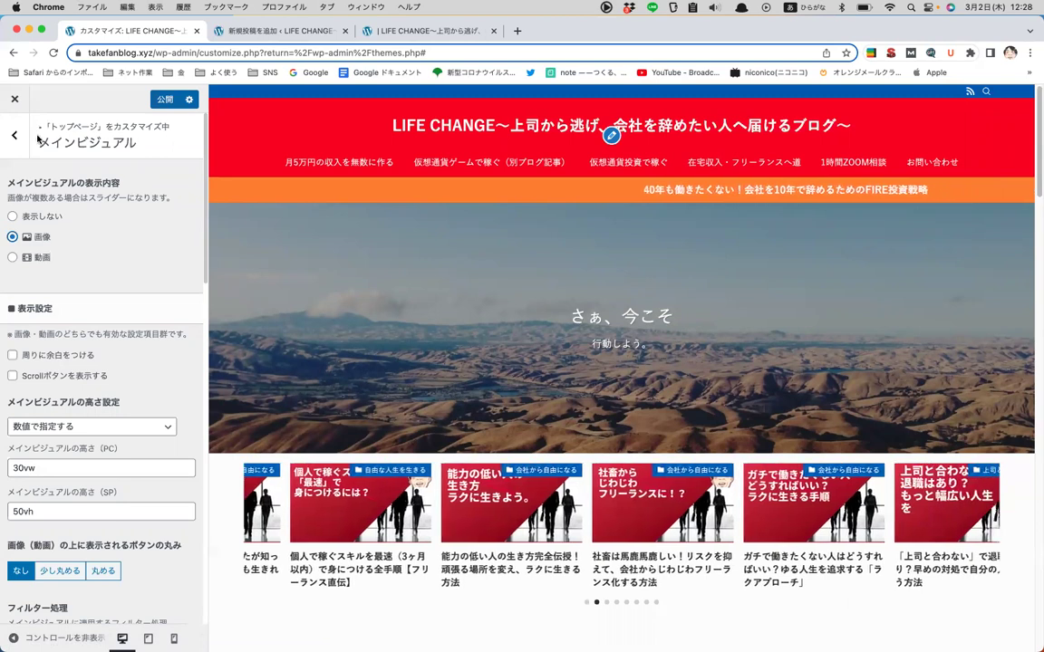
{"action": "left_click", "coordinate": [12, 216]}
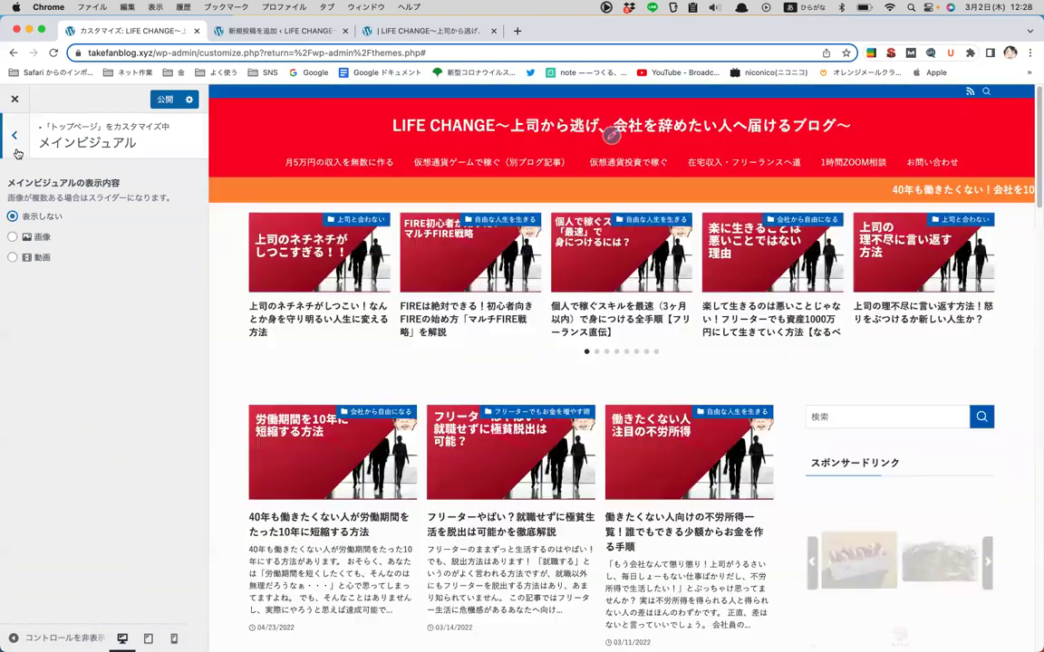
{"action": "left_click", "coordinate": [16, 145]}
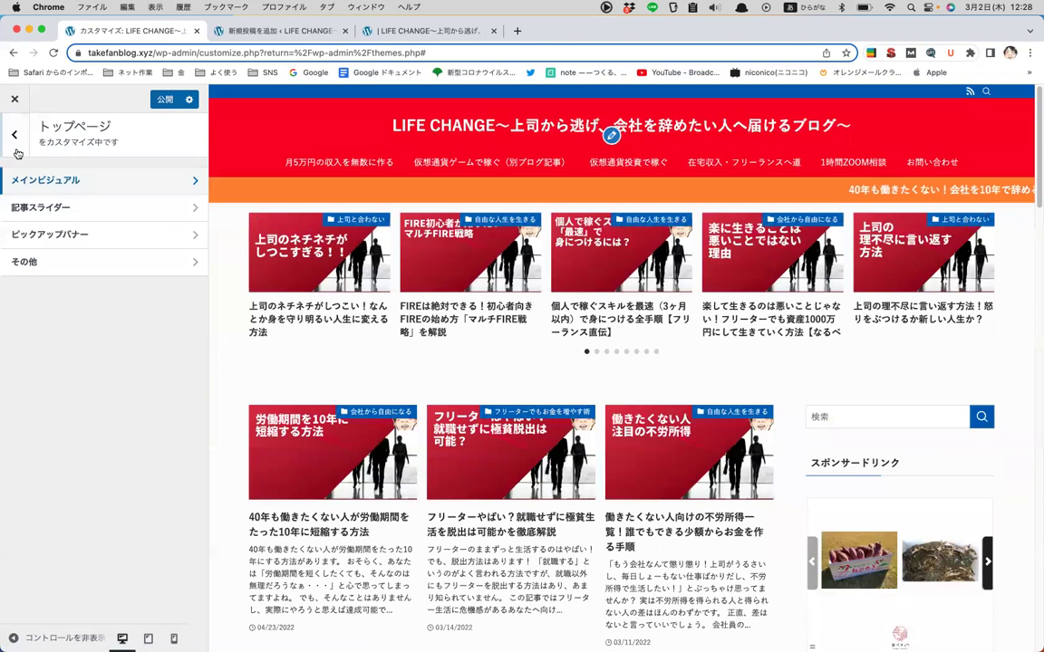
- Open the article slider settings and keep the sort order at ランダム
{"action": "left_click", "coordinate": [40, 207]}
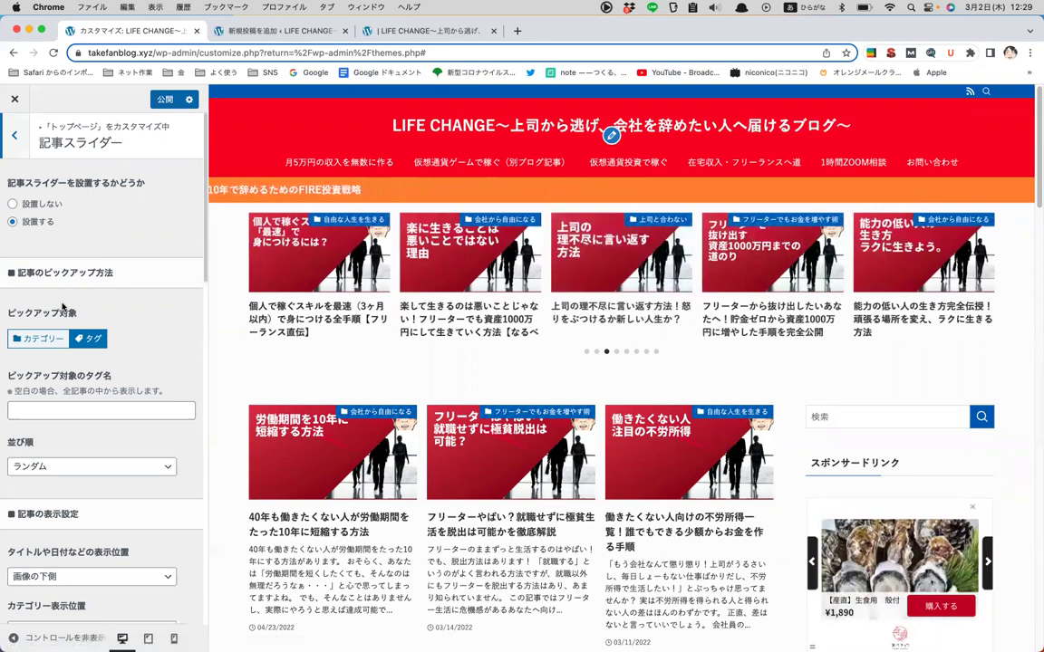
{"action": "scroll", "coordinate": [61, 309], "scroll_direction": "down", "scroll_amount": 3}
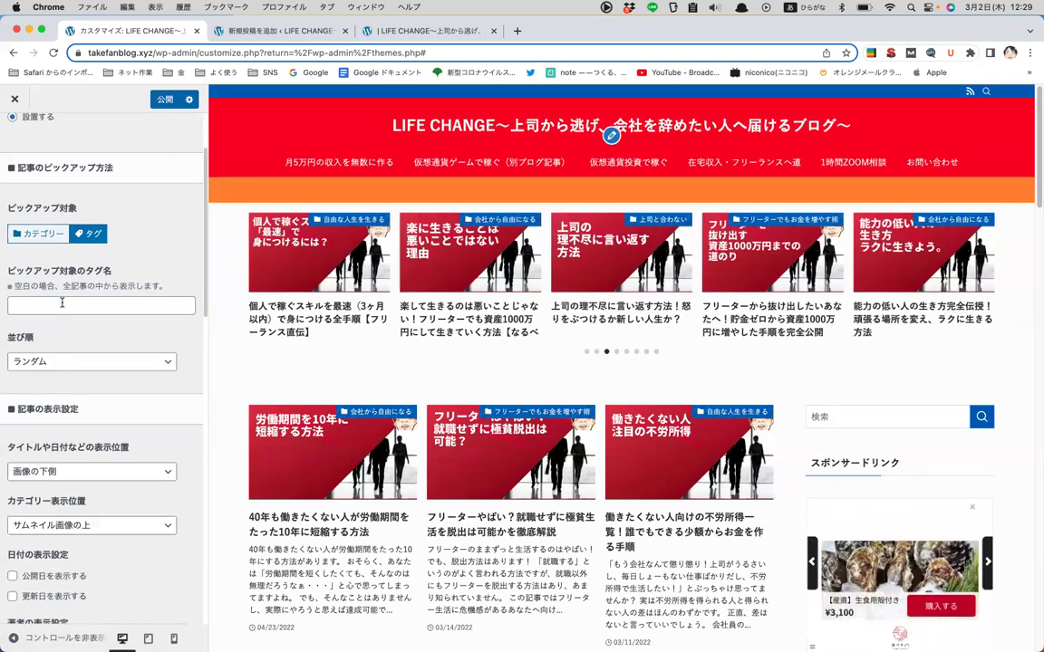
{"action": "scroll", "coordinate": [61, 303], "scroll_direction": "down", "scroll_amount": 2}
{"action": "left_click", "coordinate": [55, 305]}
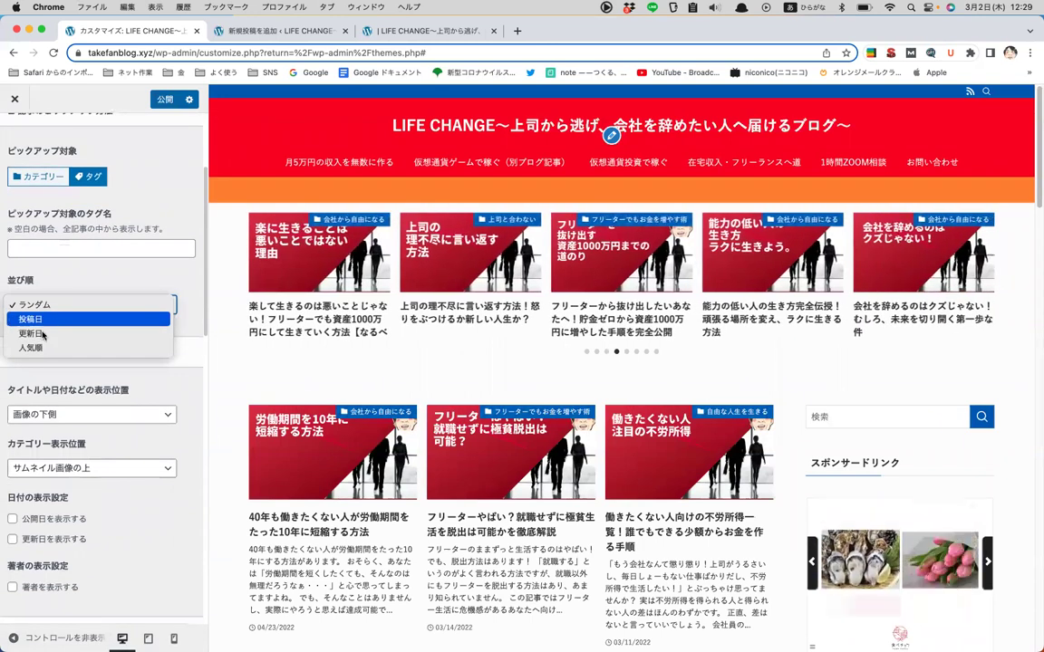
{"action": "left_click", "coordinate": [38, 305]}
{"action": "scroll", "coordinate": [91, 293], "scroll_direction": "down", "scroll_amount": 4}
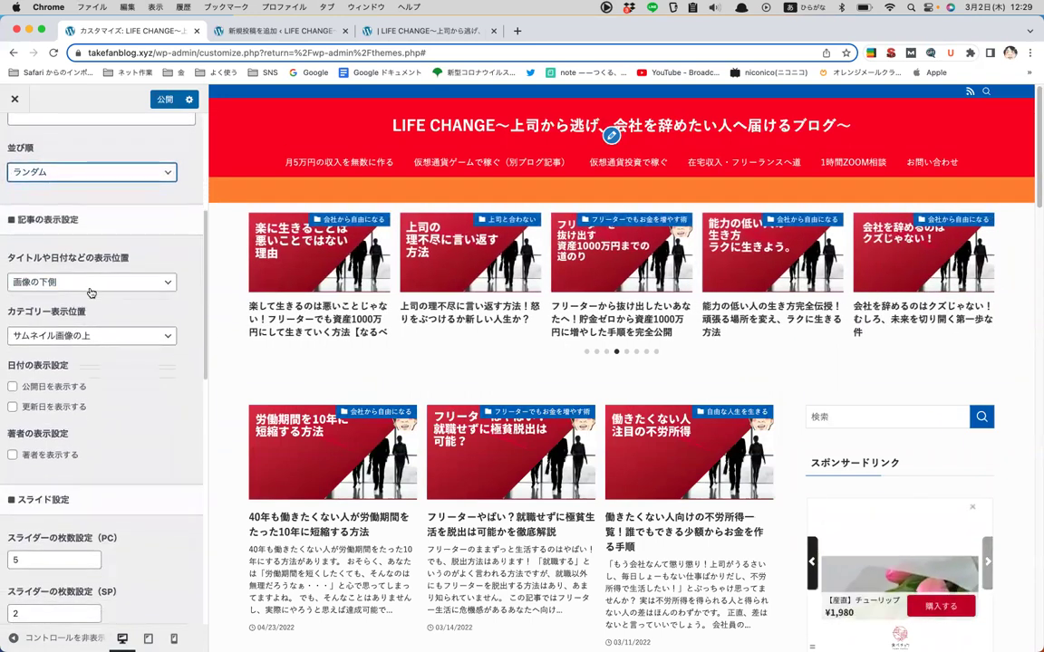
{"action": "scroll", "coordinate": [90, 292], "scroll_direction": "down", "scroll_amount": 5}
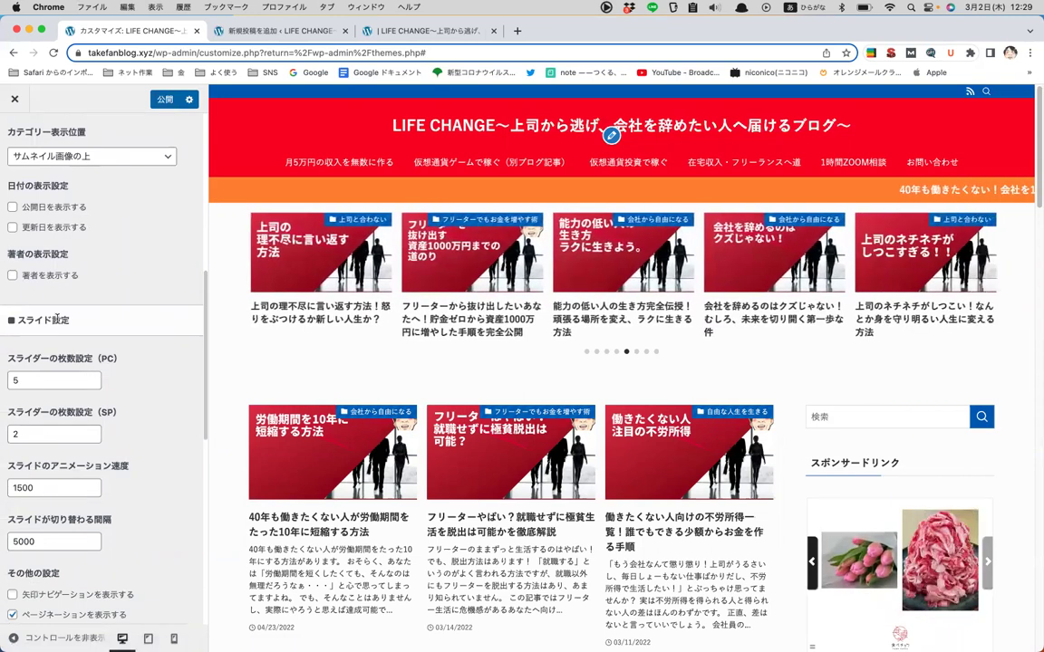
{"action": "scroll", "coordinate": [42, 355], "scroll_direction": "down", "scroll_amount": 2}
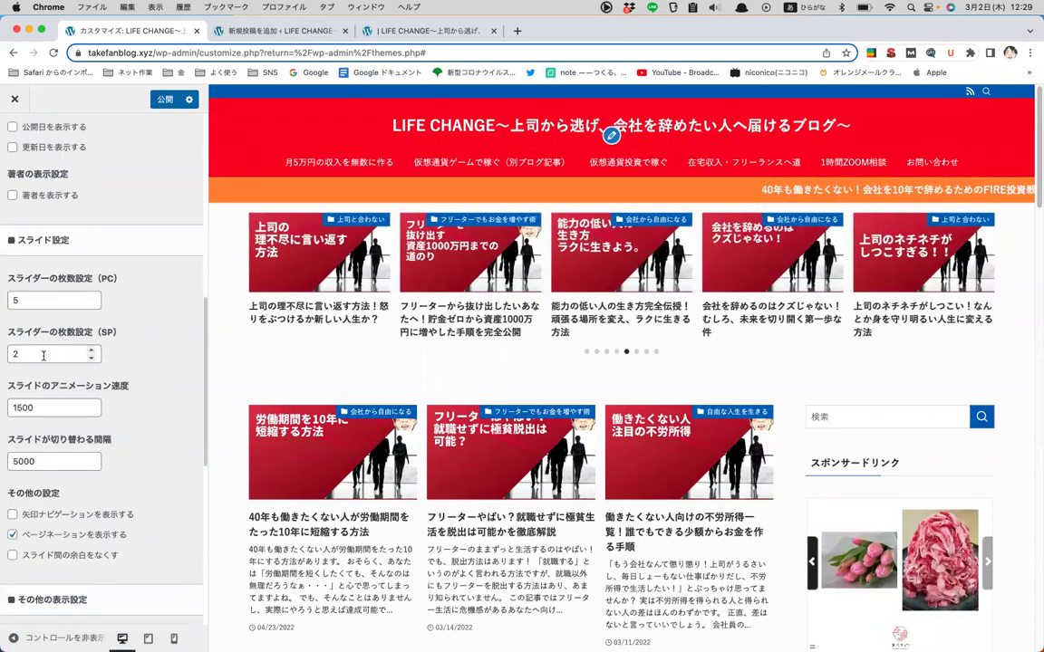
{"action": "scroll", "coordinate": [134, 319], "scroll_direction": "down", "scroll_amount": 1}
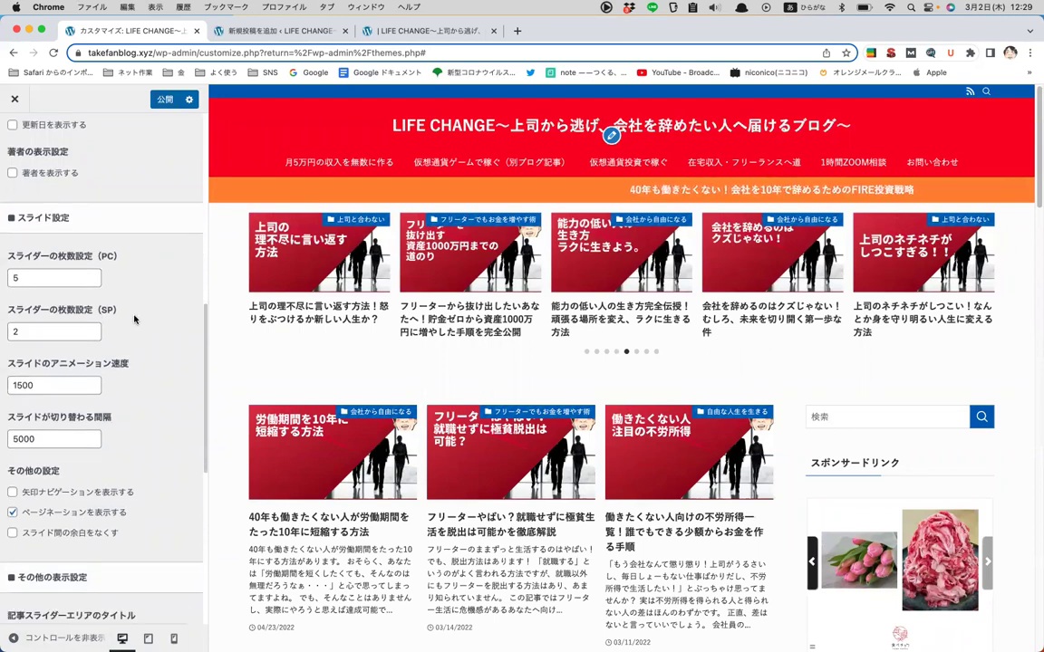
{"action": "scroll", "coordinate": [134, 319], "scroll_direction": "down", "scroll_amount": 2}
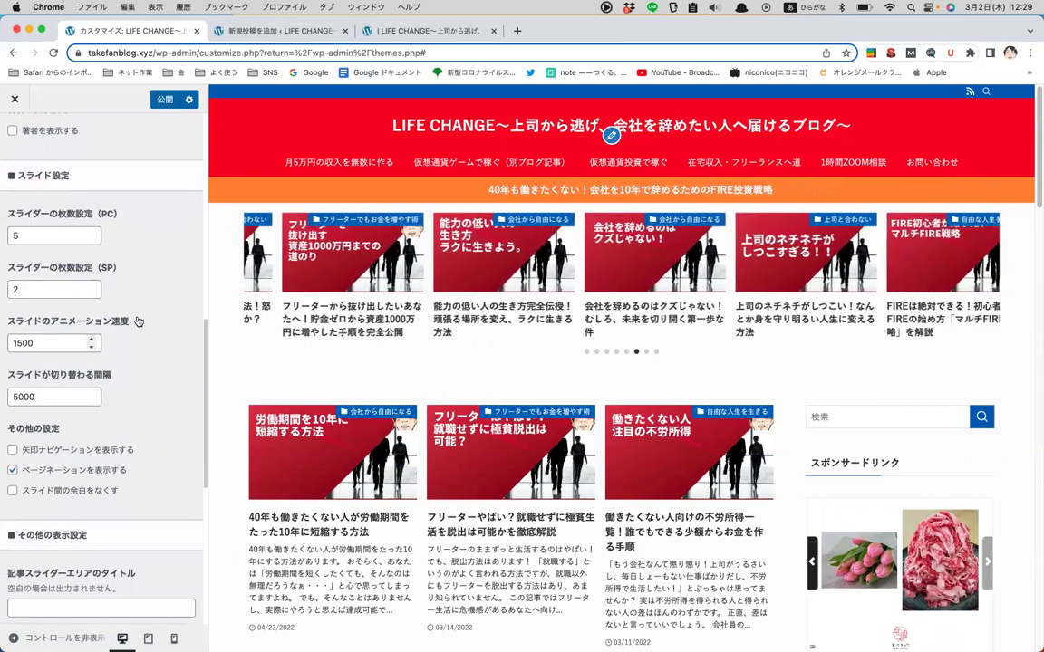
- Shorten the slide animation speed from 1500 to 150
{"action": "left_click", "coordinate": [27, 342]}
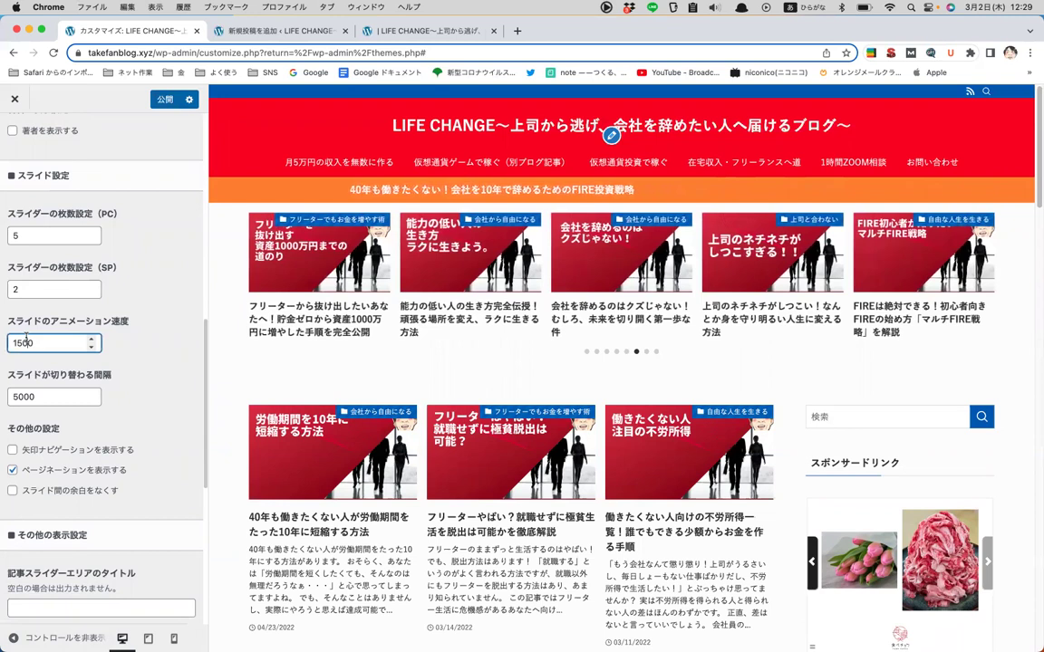
{"action": "key", "text": "BackSpace"}
{"action": "left_click", "coordinate": [151, 300]}
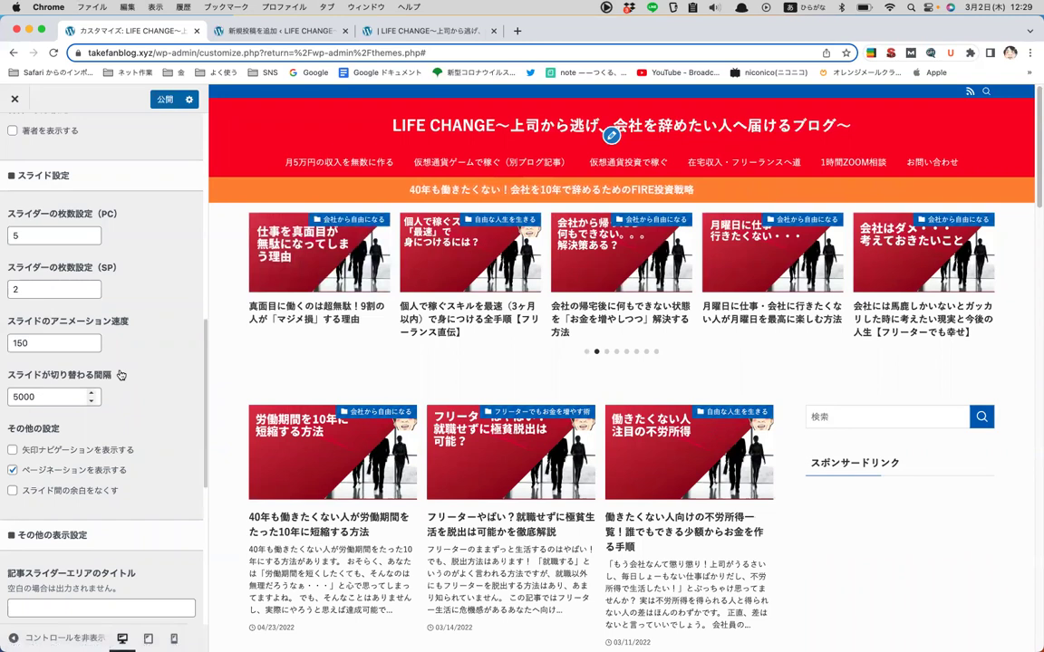
- Restore animation speed 1500 with a 5000 switching interval and publish the slider settings
{"action": "left_click", "coordinate": [41, 346]}
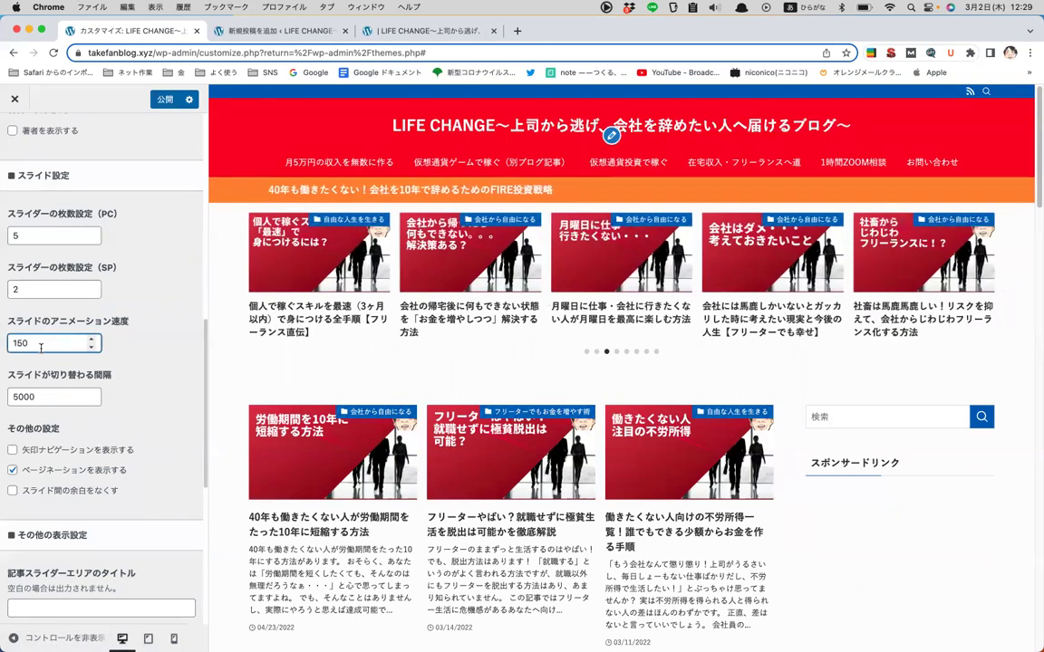
{"action": "type", "text": "0"}
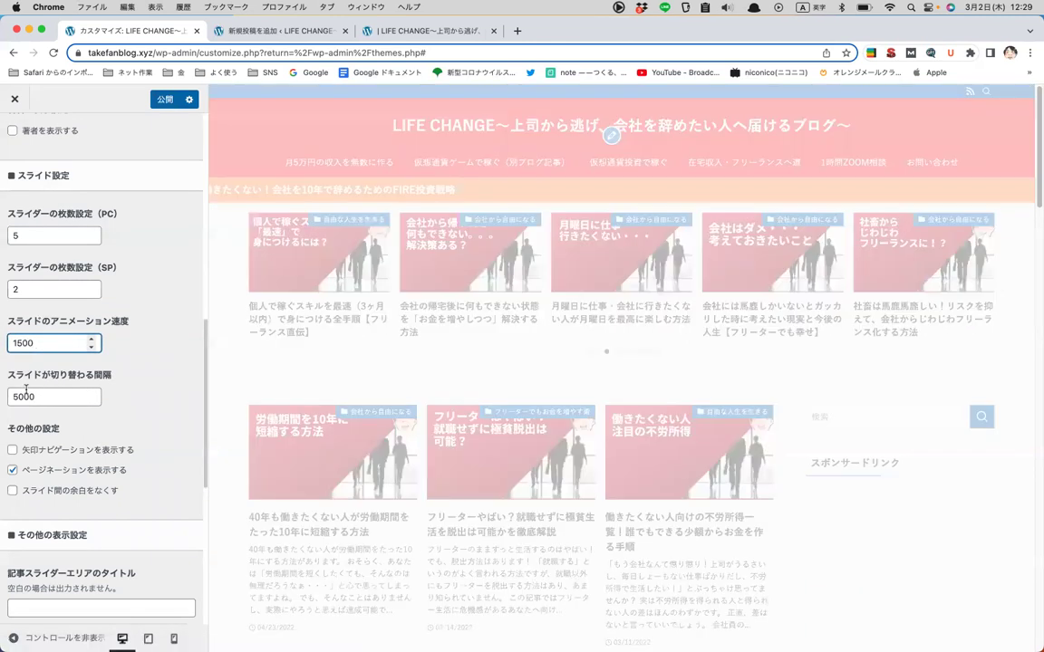
{"action": "left_click", "coordinate": [26, 395]}
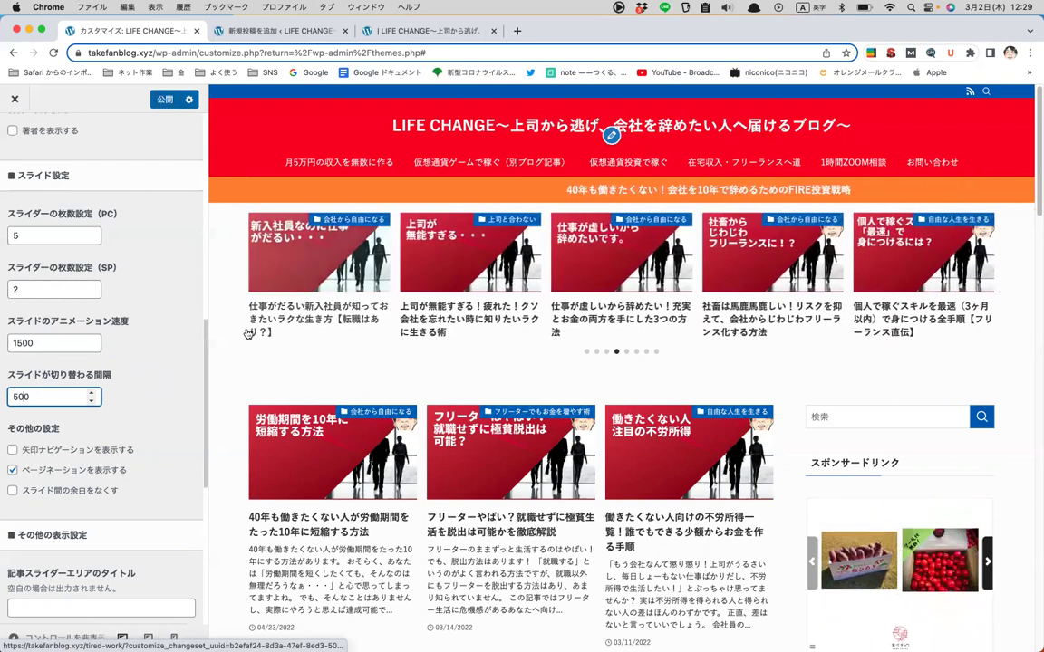
{"action": "left_click", "coordinate": [58, 343]}
{"action": "key", "text": "BackSpace"}
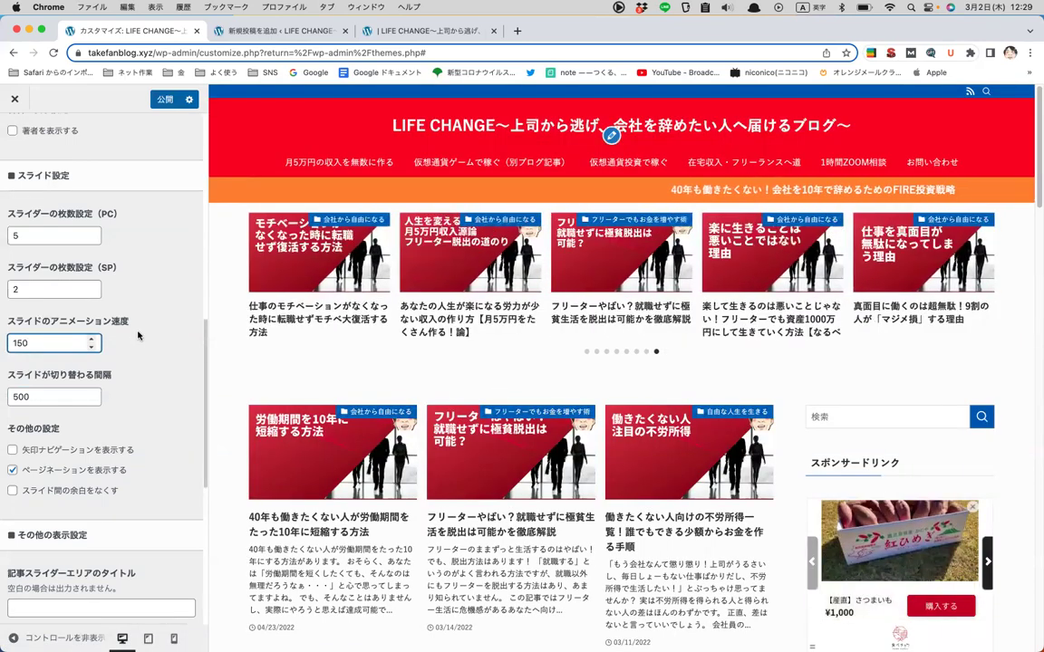
{"action": "type", "text": "0"}
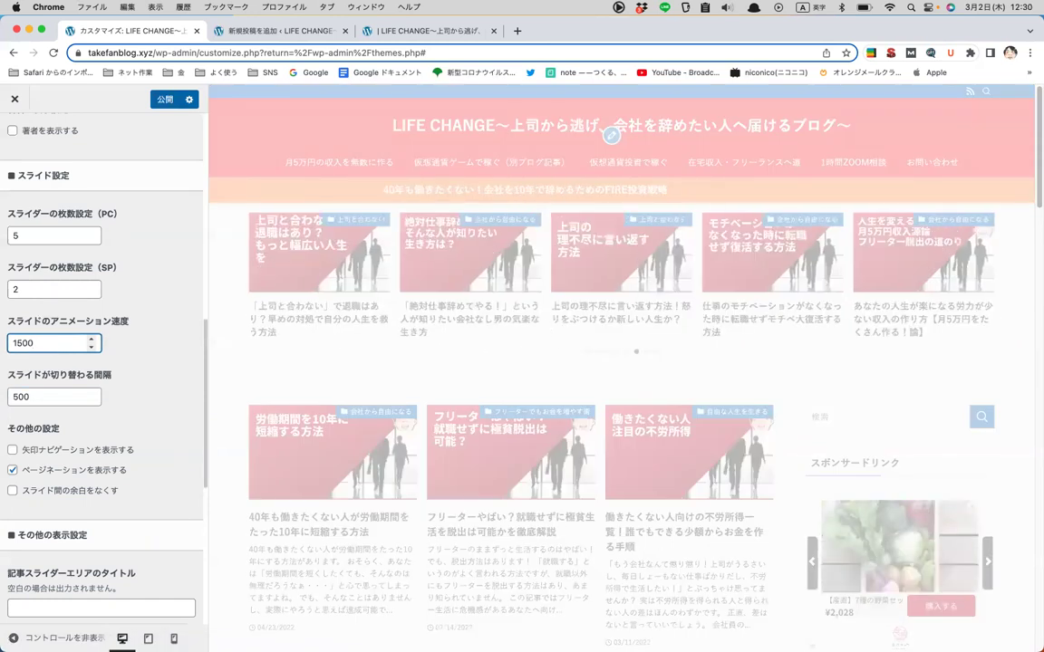
{"action": "left_click", "coordinate": [42, 396]}
{"action": "type", "text": "0"}
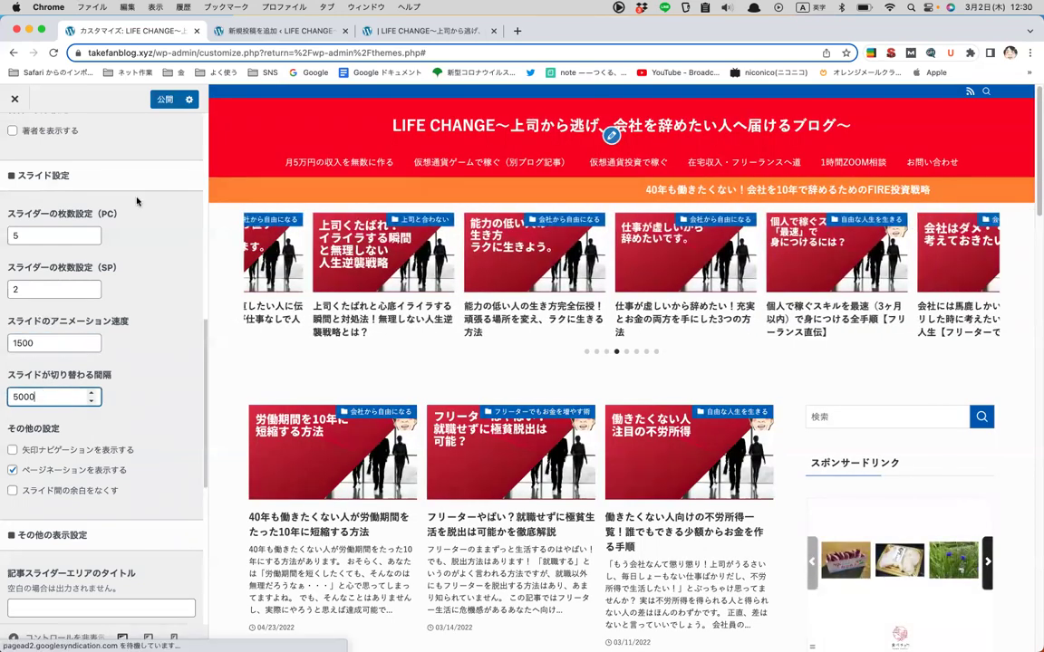
{"action": "left_click", "coordinate": [164, 100]}
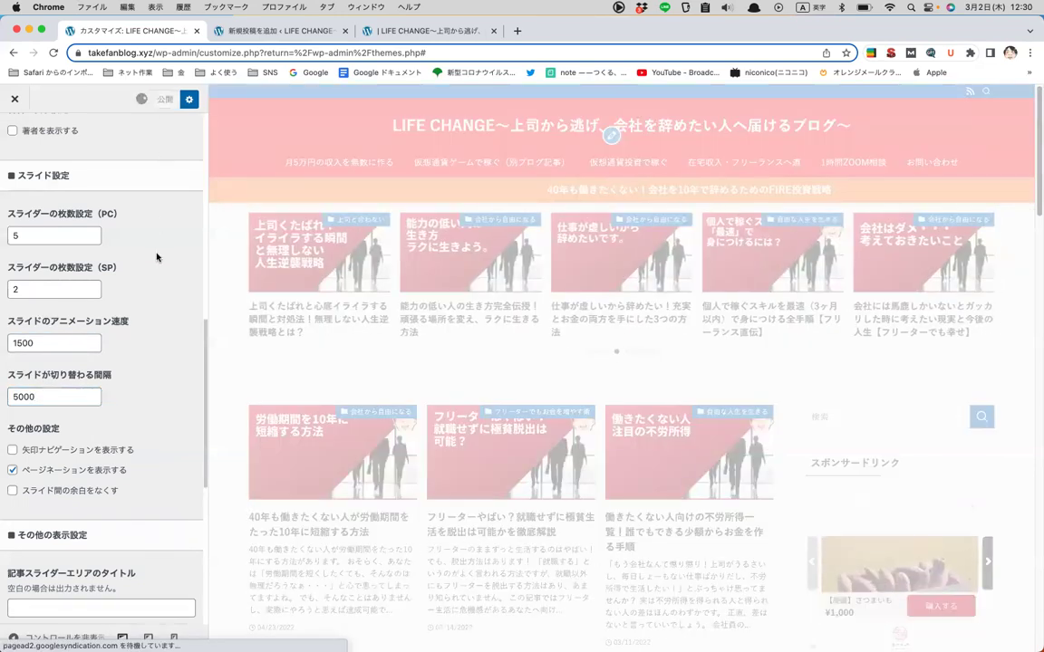
{"action": "scroll", "coordinate": [155, 257], "scroll_direction": "up", "scroll_amount": 10}
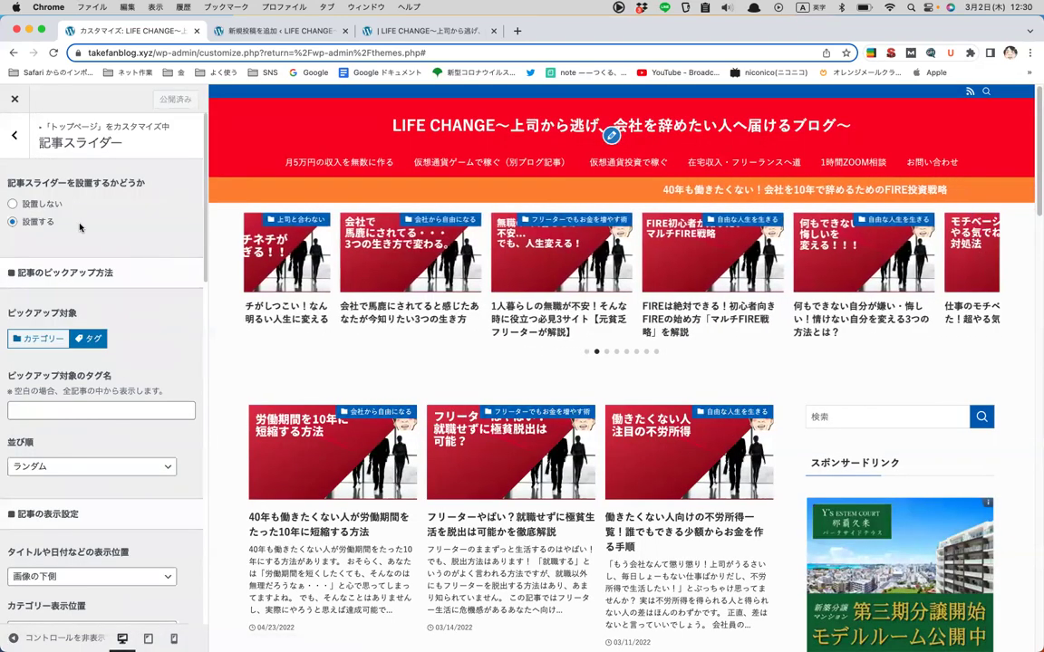
- Set the top-page article slider to 設置しない and publish
{"action": "left_click", "coordinate": [41, 205]}
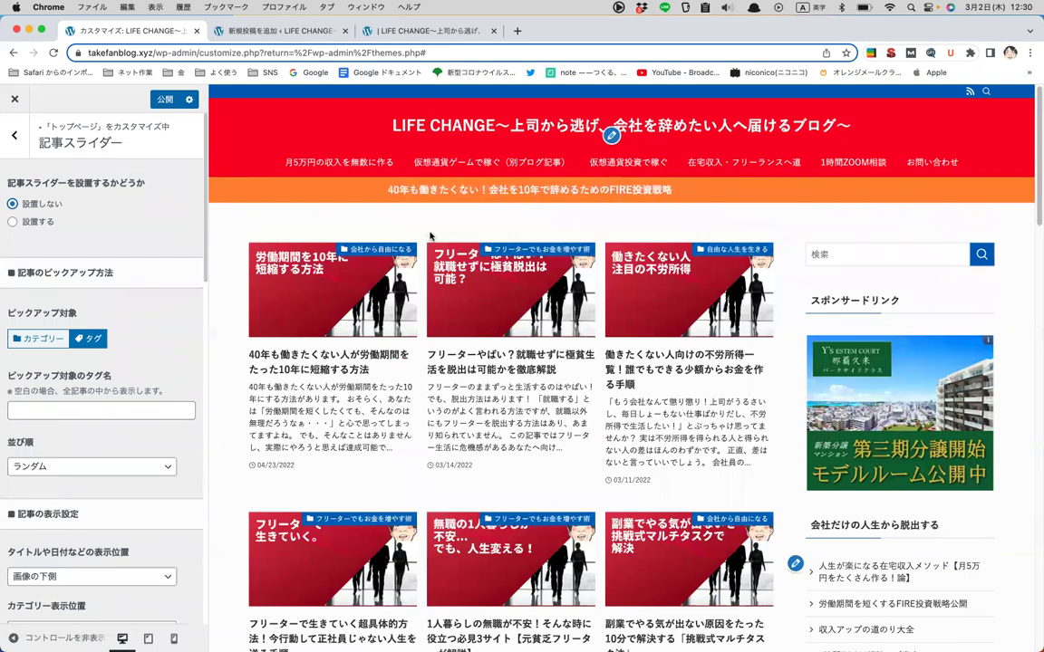
{"action": "left_click", "coordinate": [163, 98]}
{"action": "left_click", "coordinate": [12, 134]}
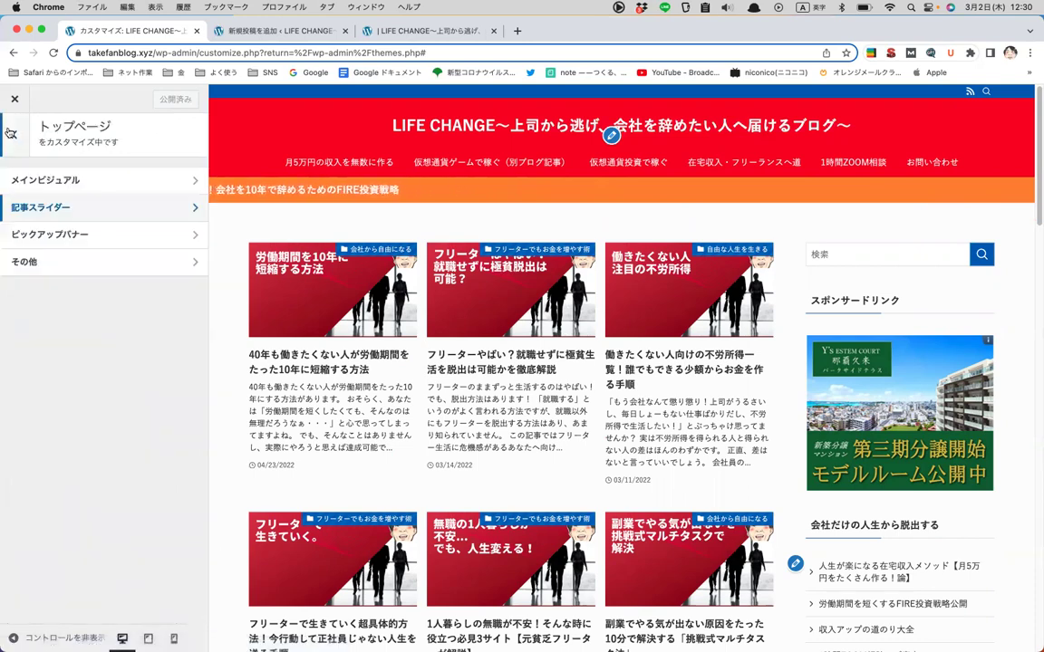
- Look through the ピックアップバナー settings, then leave them
{"action": "left_click", "coordinate": [55, 233]}
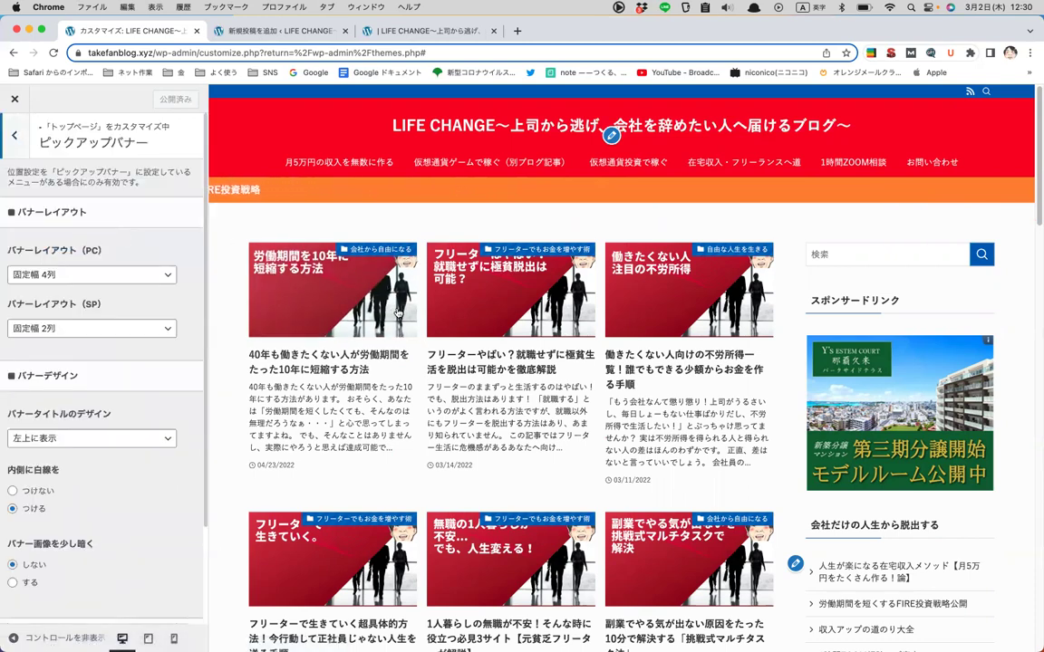
{"action": "scroll", "coordinate": [397, 313], "scroll_direction": "down", "scroll_amount": 5}
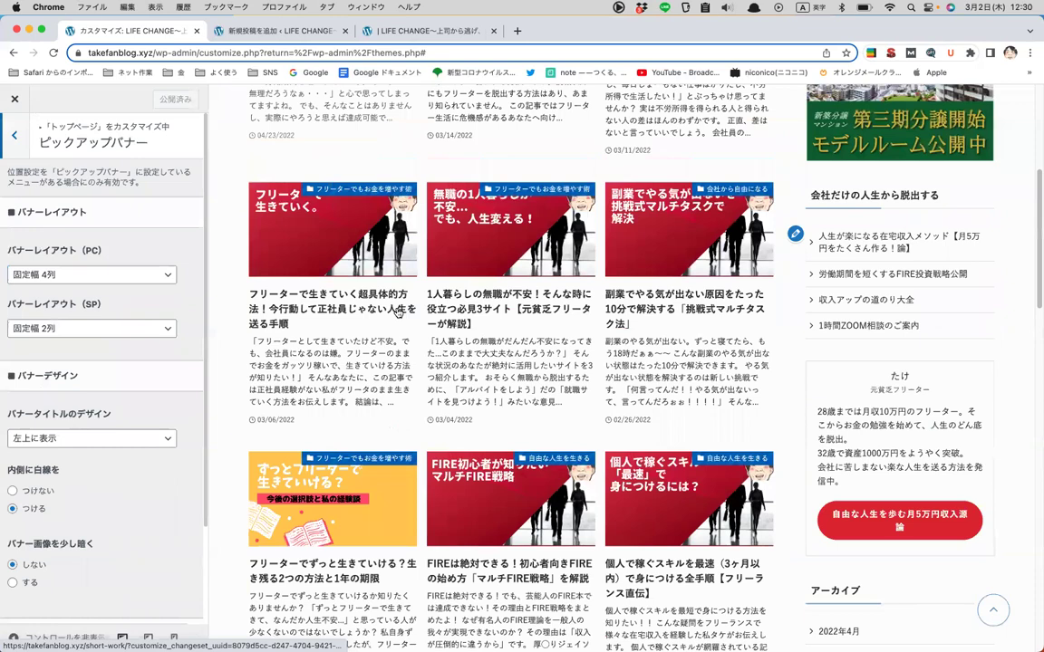
{"action": "scroll", "coordinate": [397, 313], "scroll_direction": "down", "scroll_amount": 5}
{"action": "scroll", "coordinate": [397, 313], "scroll_direction": "up", "scroll_amount": 5}
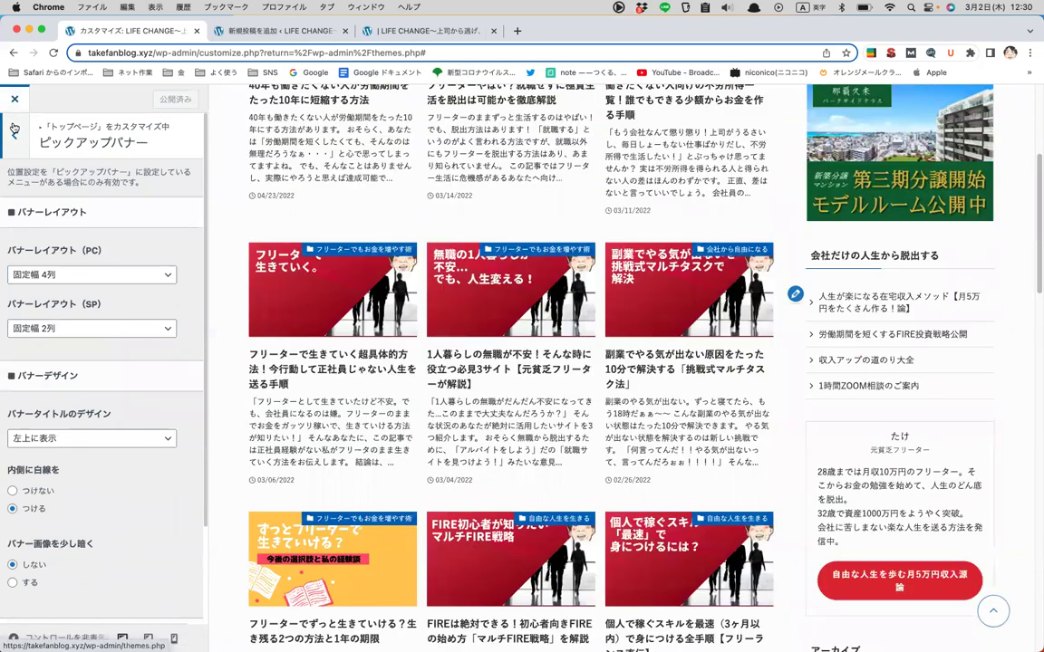
{"action": "left_click", "coordinate": [13, 128]}
- Uncheck the title-side date for both PC and SP in post title settings, and publish
{"action": "left_click", "coordinate": [107, 355]}
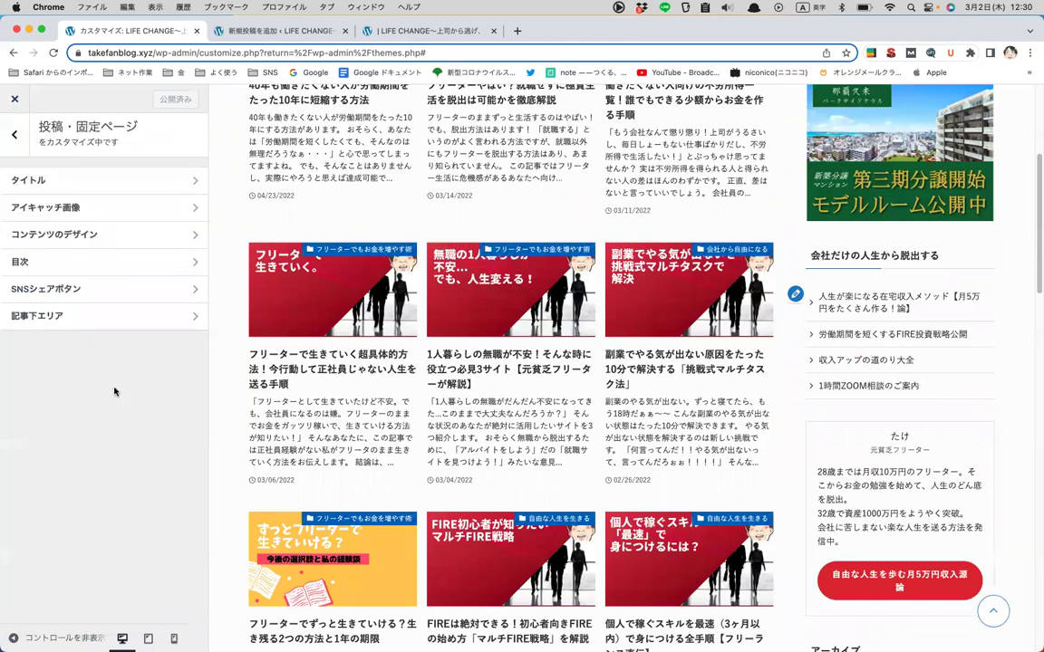
{"action": "left_click", "coordinate": [152, 179]}
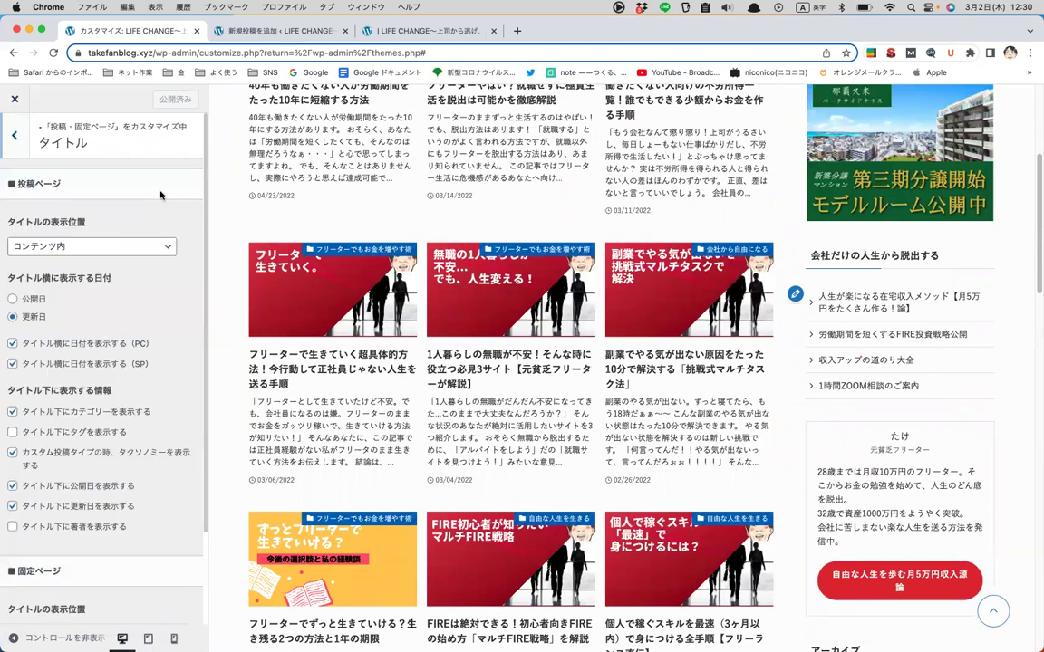
{"action": "scroll", "coordinate": [160, 195], "scroll_direction": "down", "scroll_amount": 1}
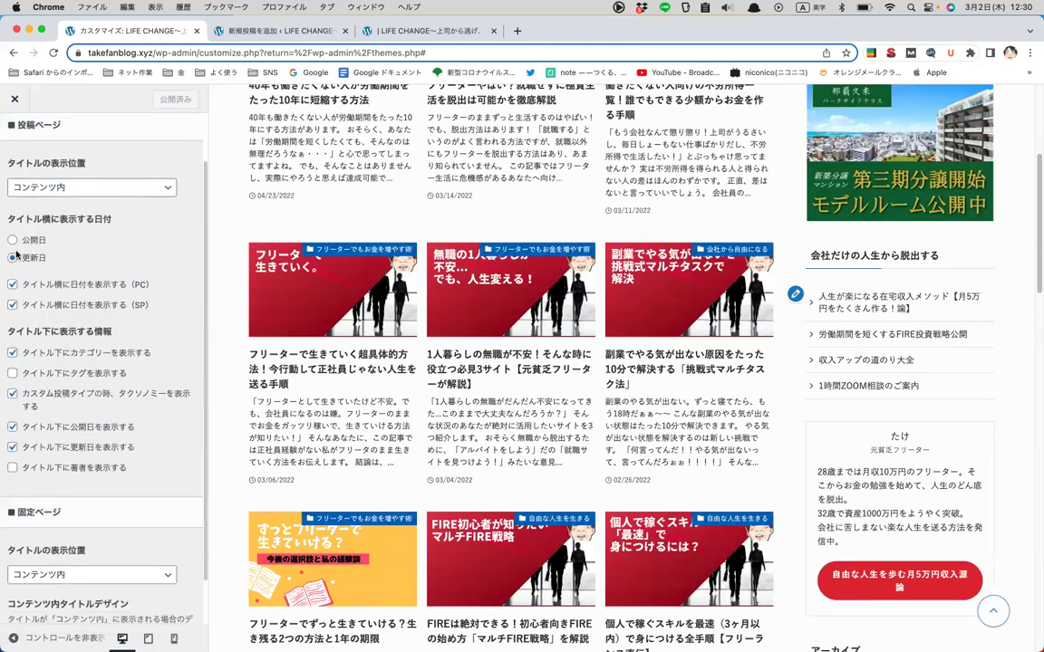
{"action": "scroll", "coordinate": [90, 181], "scroll_direction": "up", "scroll_amount": 1}
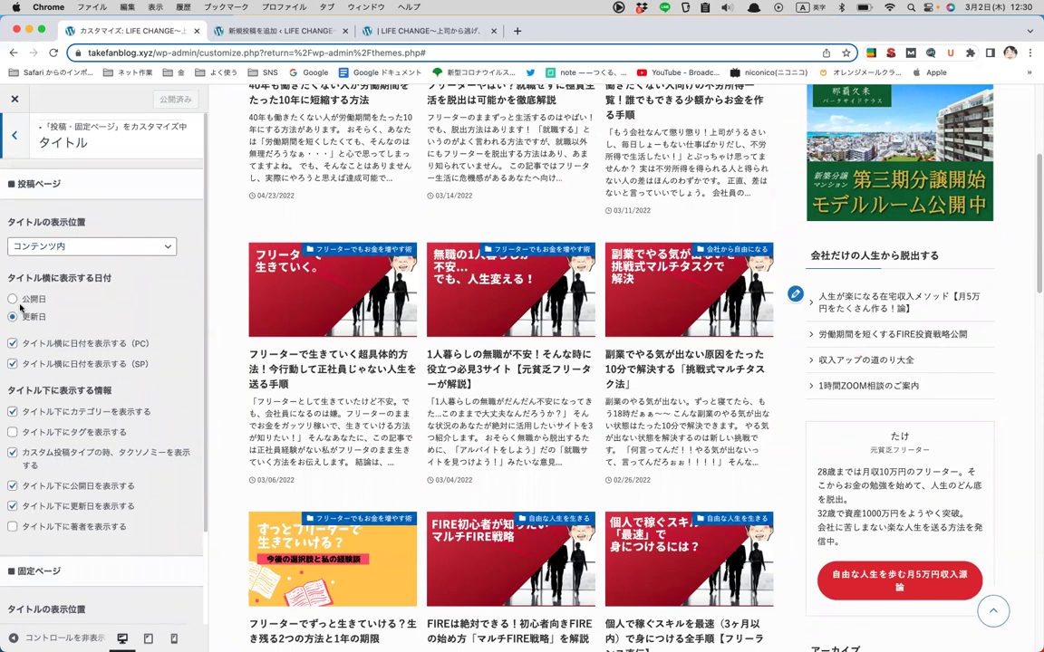
{"action": "scroll", "coordinate": [24, 272], "scroll_direction": "down", "scroll_amount": 1}
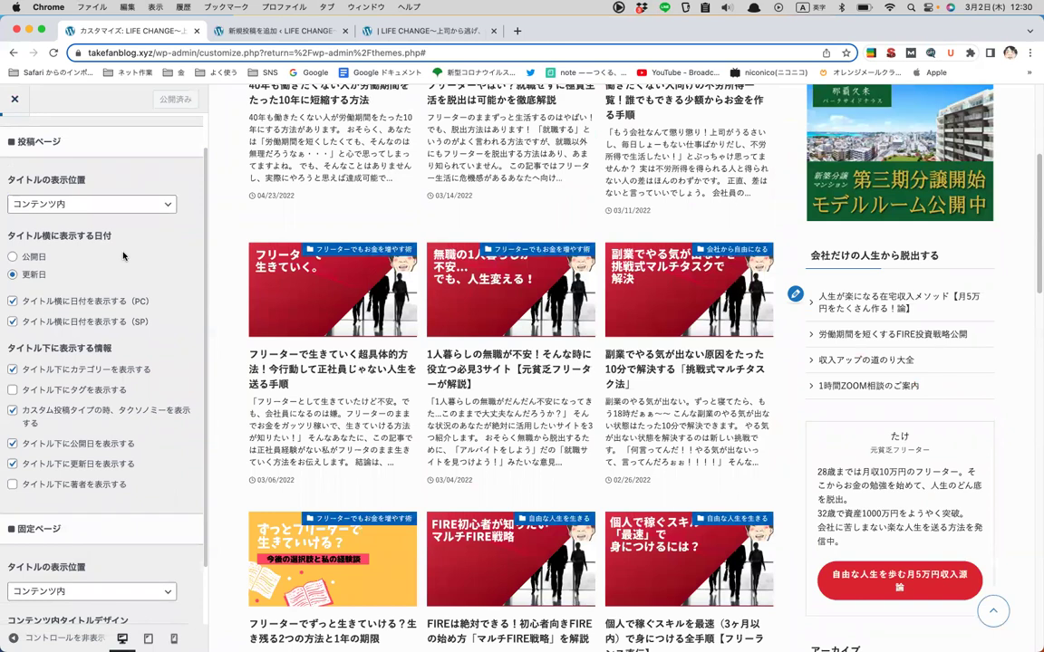
{"action": "scroll", "coordinate": [123, 256], "scroll_direction": "down", "scroll_amount": 1}
{"action": "scroll", "coordinate": [123, 256], "scroll_direction": "down", "scroll_amount": 1}
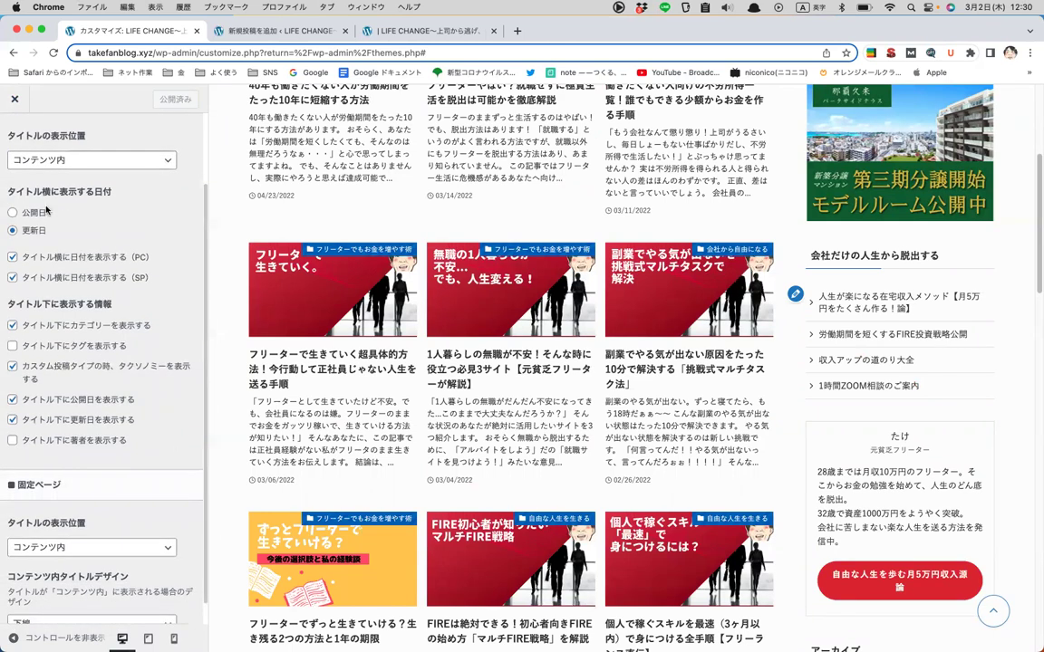
{"action": "scroll", "coordinate": [113, 234], "scroll_direction": "down", "scroll_amount": 1}
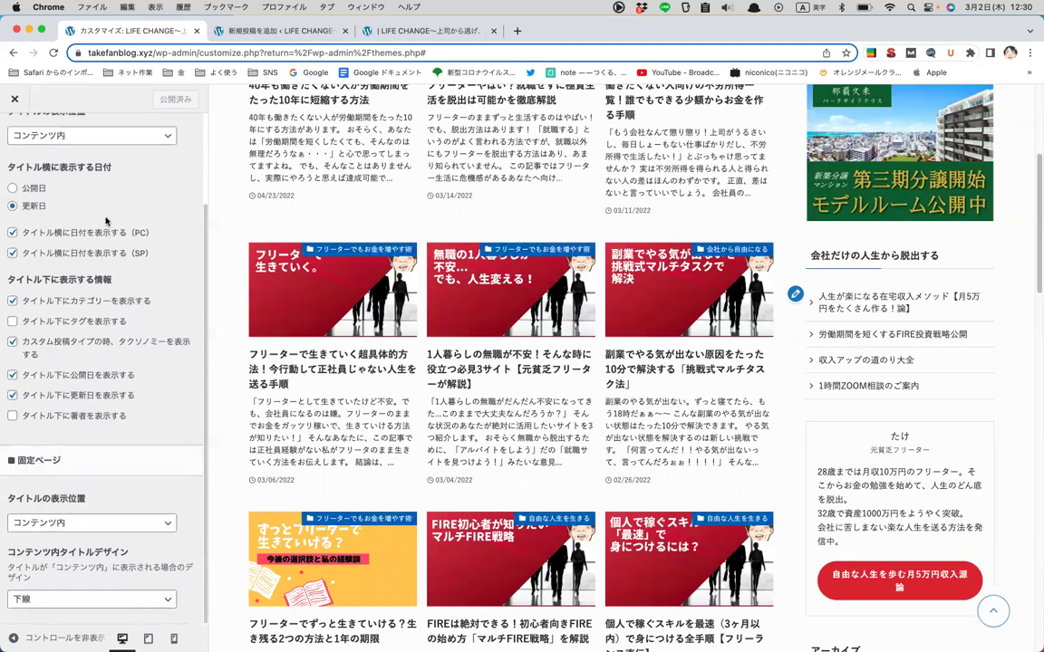
{"action": "left_click", "coordinate": [13, 233]}
{"action": "left_click", "coordinate": [13, 252]}
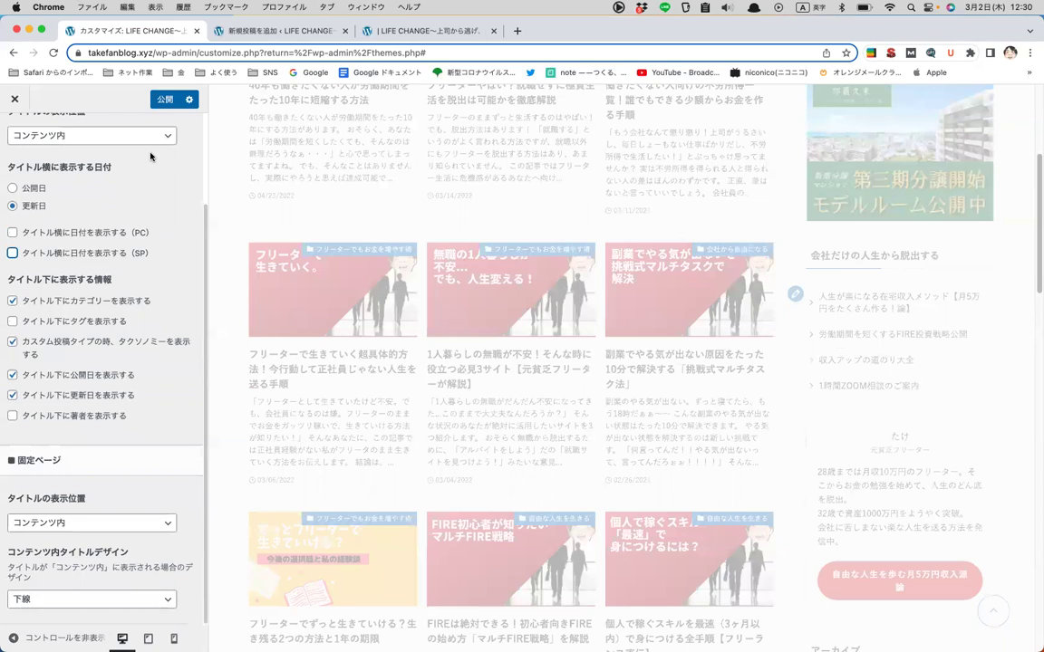
{"action": "left_click", "coordinate": [159, 98]}
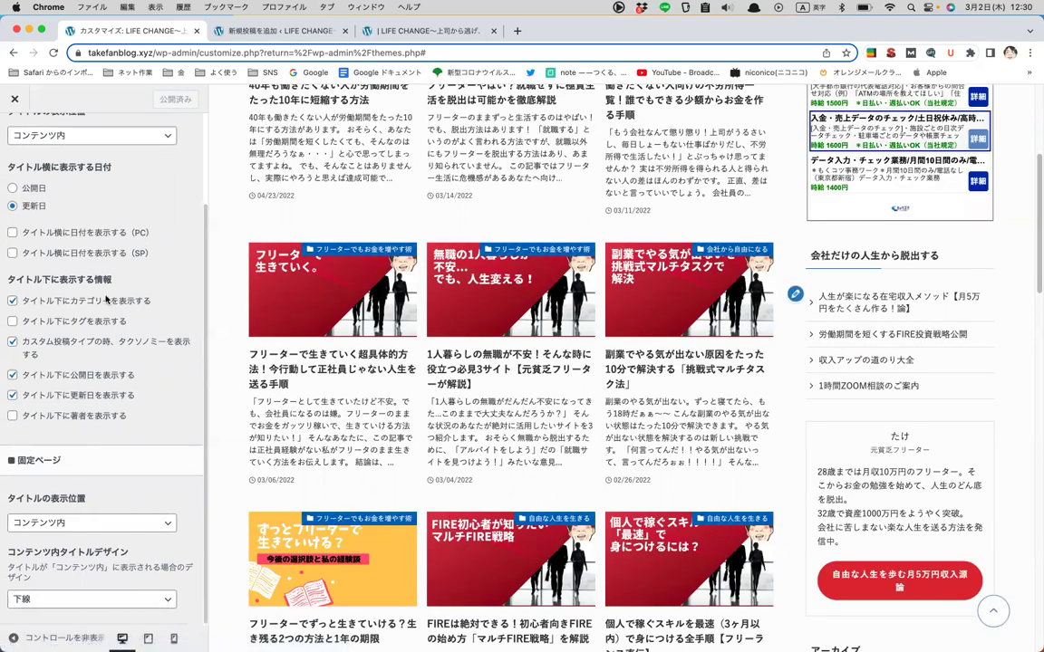
- Review the title settings and open the first article in the preview
{"action": "scroll", "coordinate": [104, 321], "scroll_direction": "up", "scroll_amount": 3}
{"action": "scroll", "coordinate": [104, 321], "scroll_direction": "down", "scroll_amount": 3}
{"action": "scroll", "coordinate": [116, 362], "scroll_direction": "up", "scroll_amount": 3}
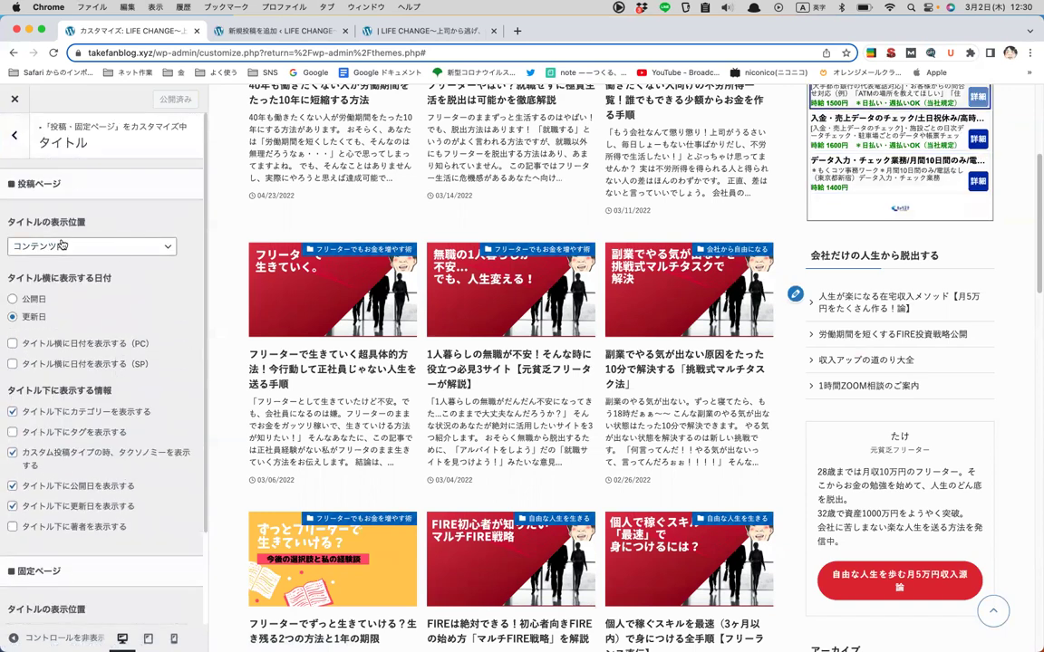
{"action": "scroll", "coordinate": [306, 233], "scroll_direction": "up", "scroll_amount": 1}
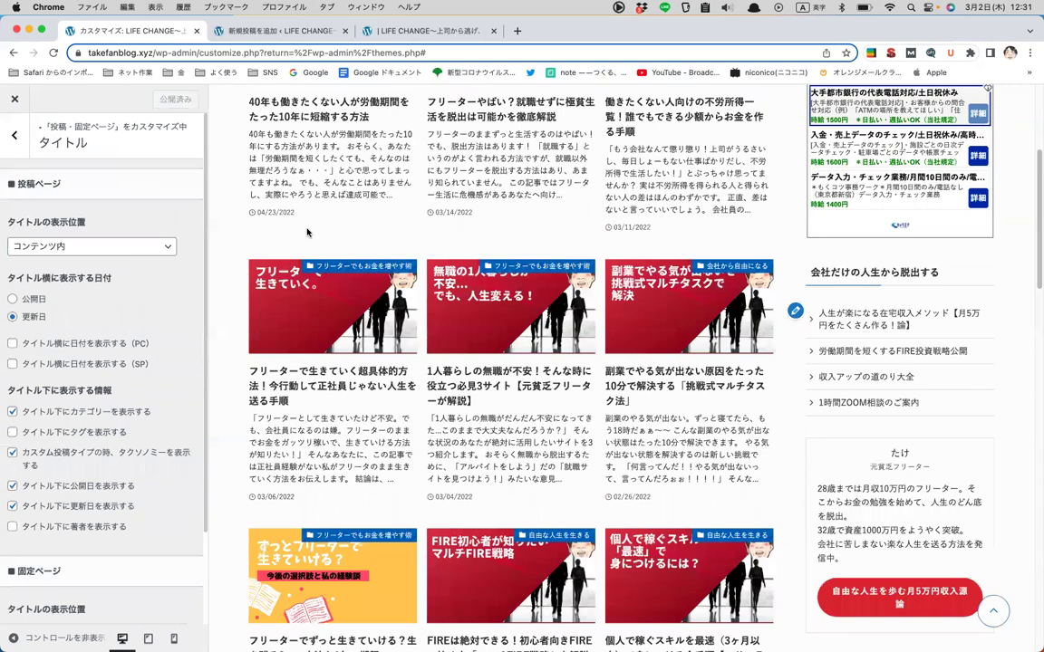
{"action": "scroll", "coordinate": [307, 233], "scroll_direction": "up", "scroll_amount": 3}
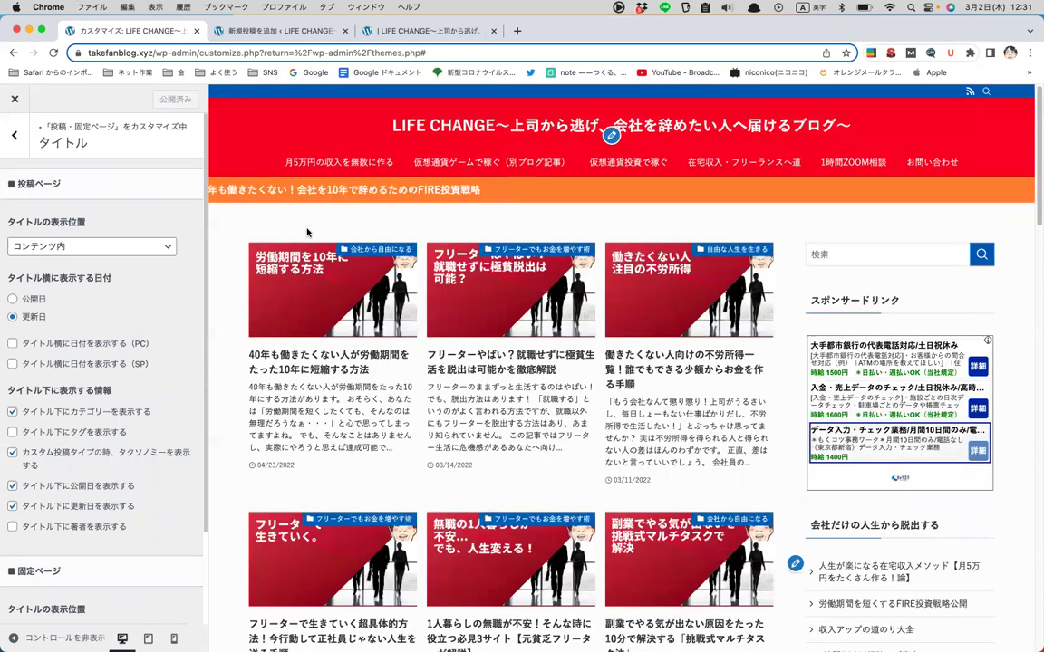
{"action": "scroll", "coordinate": [93, 256], "scroll_direction": "down", "scroll_amount": 1}
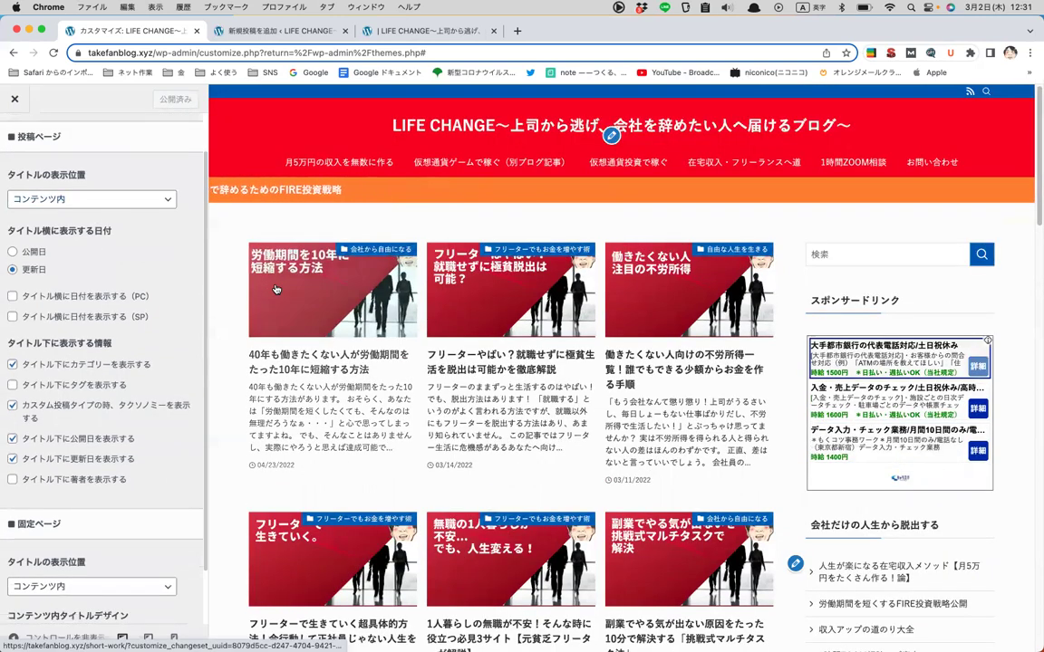
{"action": "scroll", "coordinate": [257, 282], "scroll_direction": "down", "scroll_amount": 3}
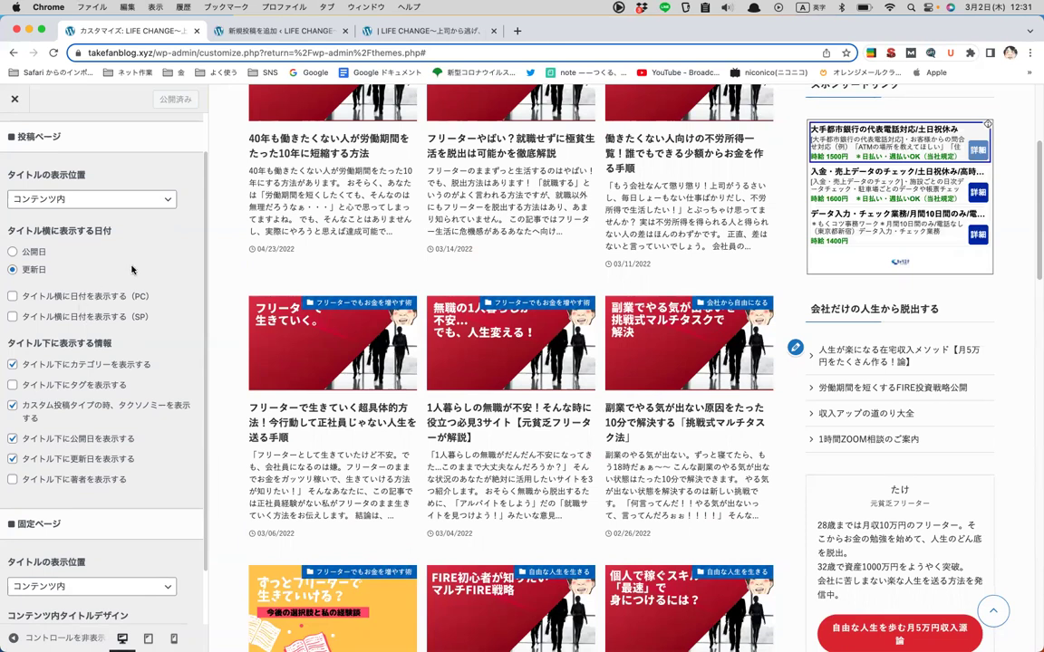
{"action": "left_click", "coordinate": [395, 261]}
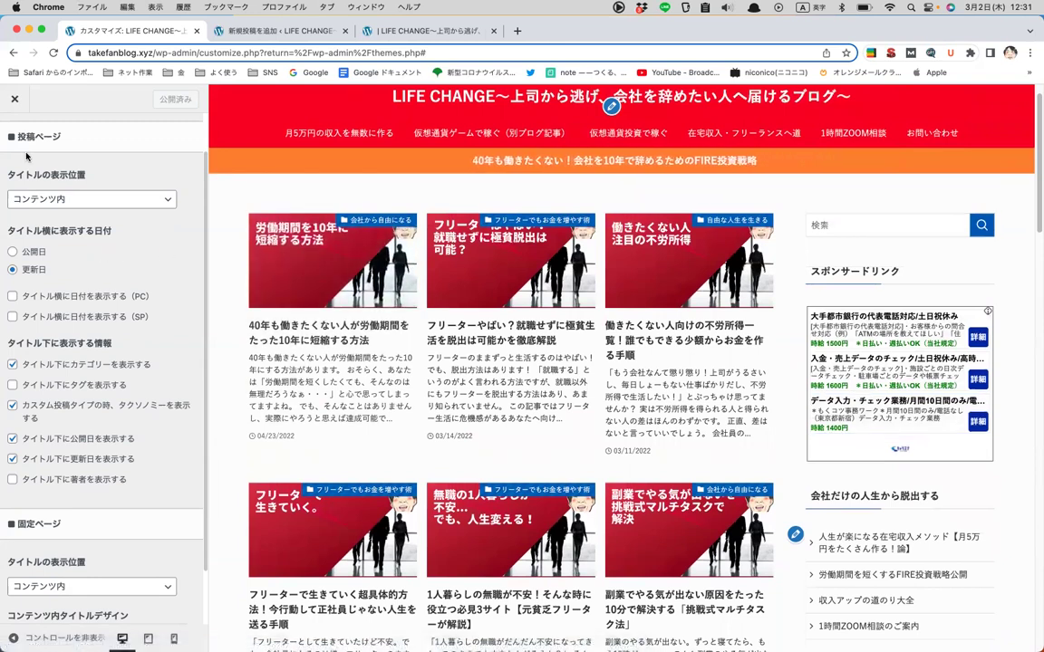
{"action": "scroll", "coordinate": [109, 290], "scroll_direction": "up", "scroll_amount": 1}
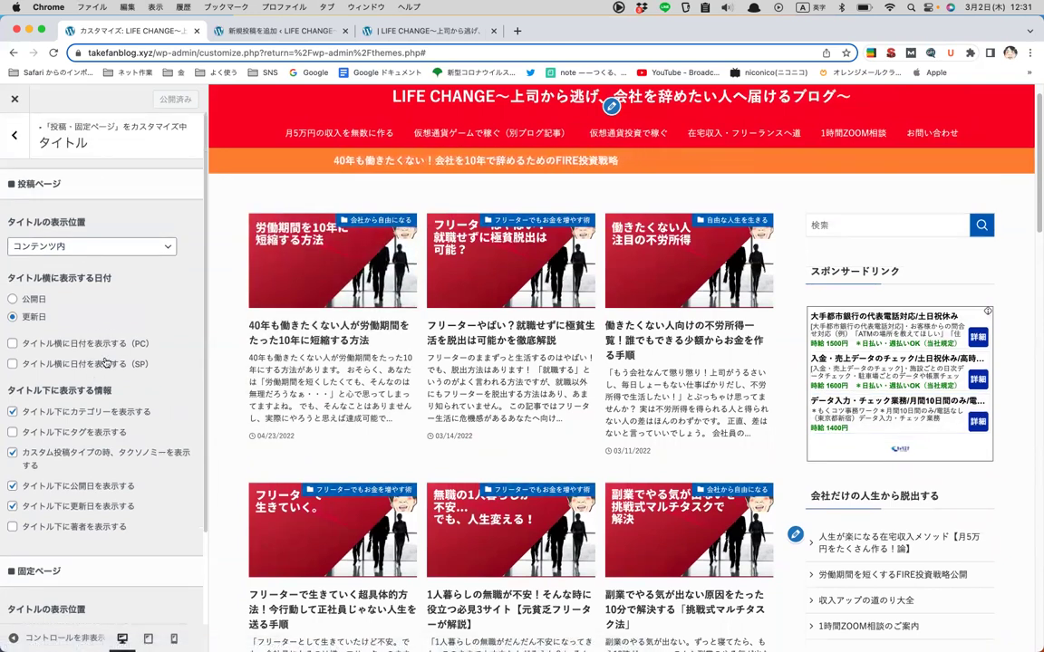
- Check the アイキャッチ画像 settings for posts and pages
{"action": "left_click", "coordinate": [16, 145]}
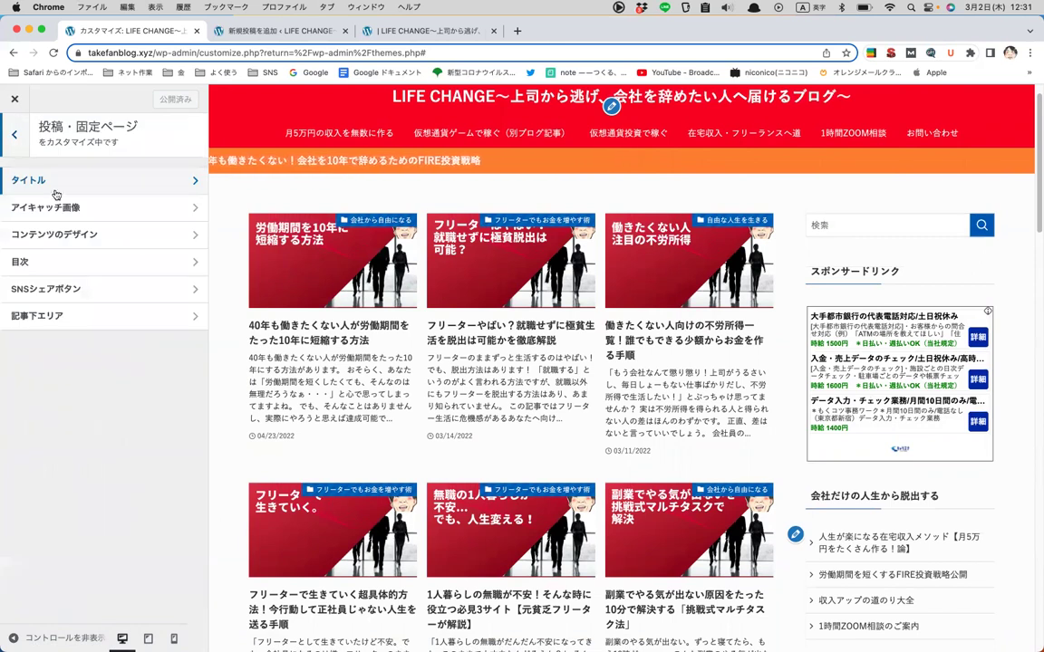
{"action": "left_click", "coordinate": [77, 208]}
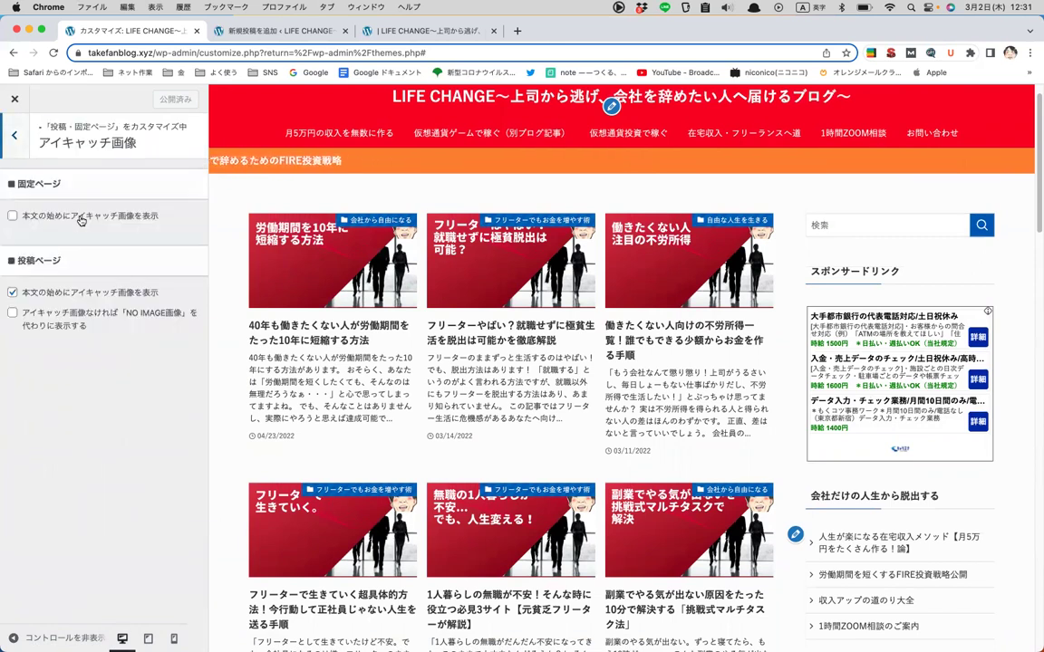
{"action": "left_click", "coordinate": [15, 145]}
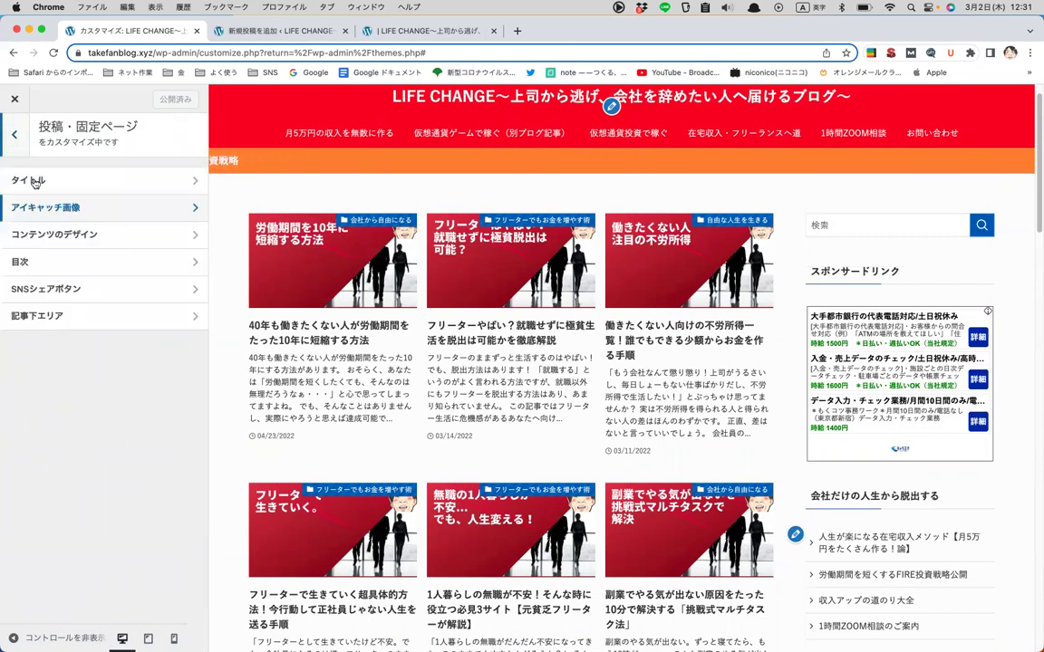
- Open the content design settings and show the freelancer article in the preview
{"action": "left_click", "coordinate": [46, 234]}
{"action": "scroll", "coordinate": [87, 221], "scroll_direction": "down", "scroll_amount": 3}
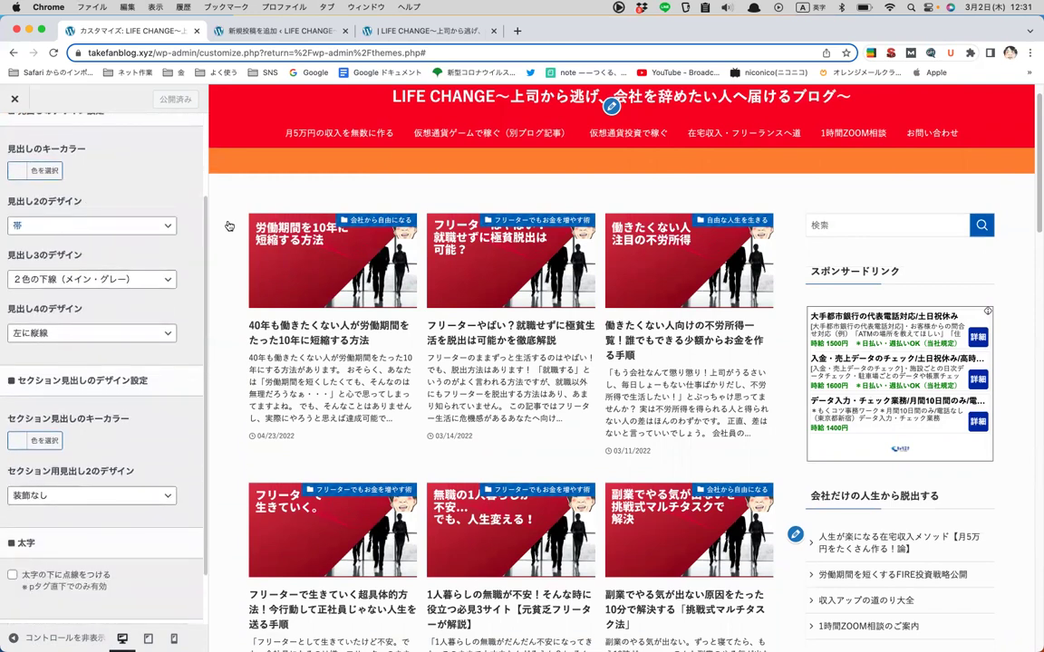
{"action": "left_click", "coordinate": [469, 314]}
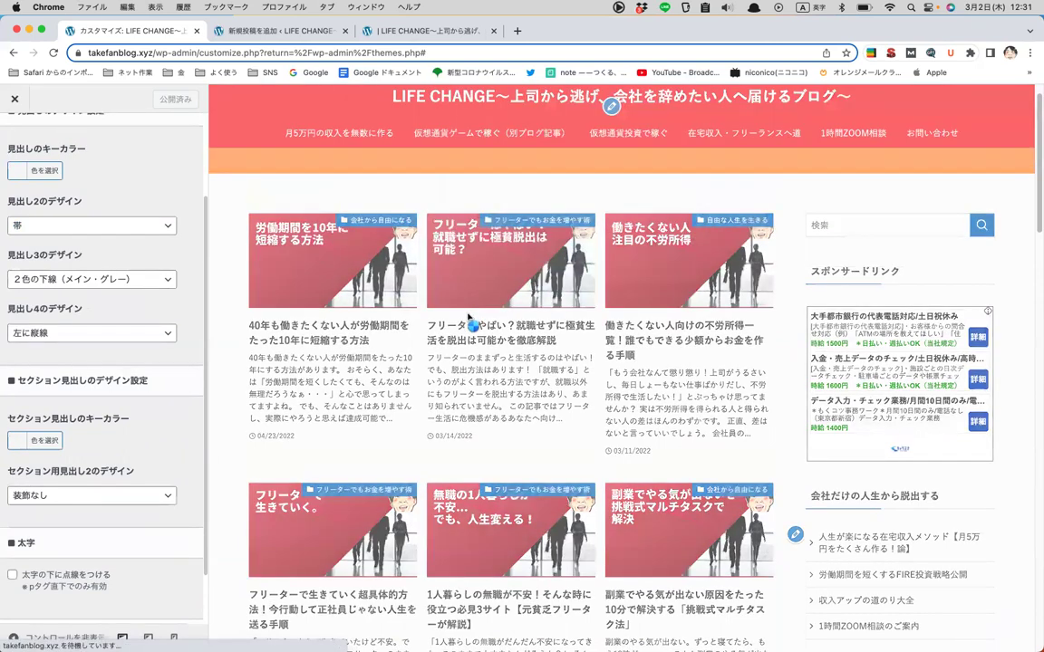
{"action": "scroll", "coordinate": [442, 359], "scroll_direction": "down", "scroll_amount": 10}
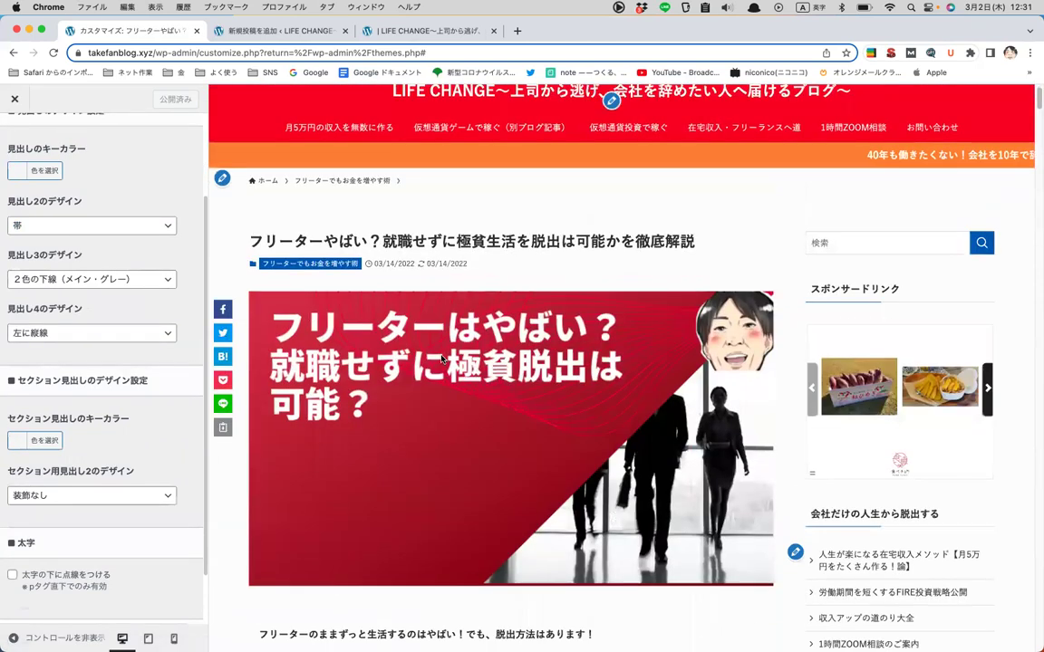
{"action": "scroll", "coordinate": [441, 357], "scroll_direction": "down", "scroll_amount": 6}
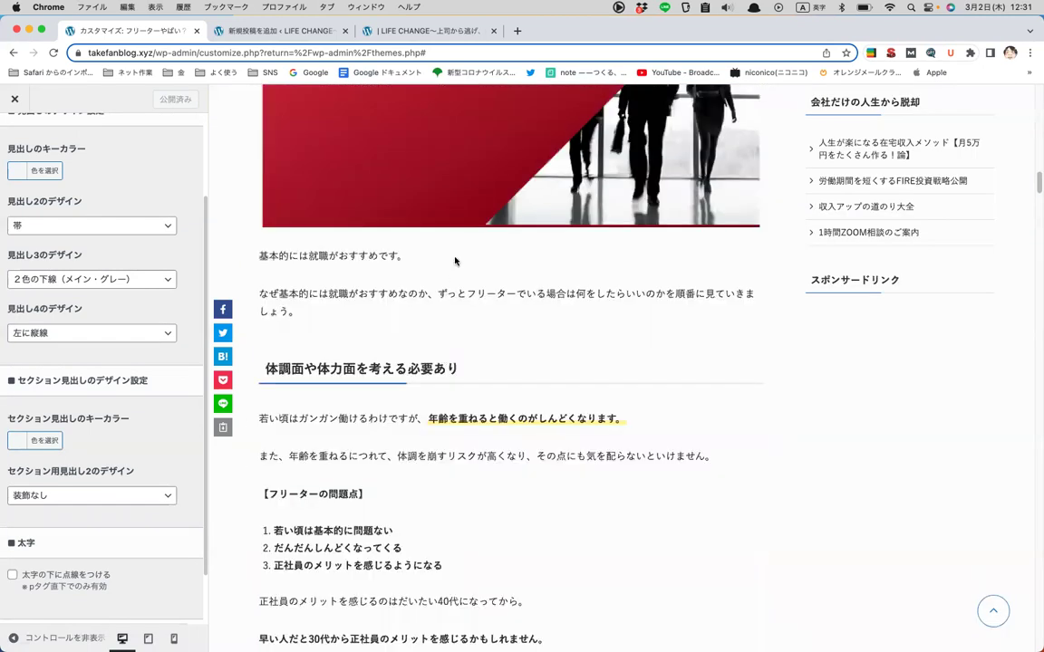
{"action": "scroll", "coordinate": [447, 265], "scroll_direction": "up", "scroll_amount": 3}
{"action": "scroll", "coordinate": [698, 102], "scroll_direction": "up", "scroll_amount": 3}
{"action": "triple_click", "coordinate": [250, 121]}
- Try 塗り潰し as the heading 2 design, then set it back to 帯
{"action": "left_click", "coordinate": [100, 224]}
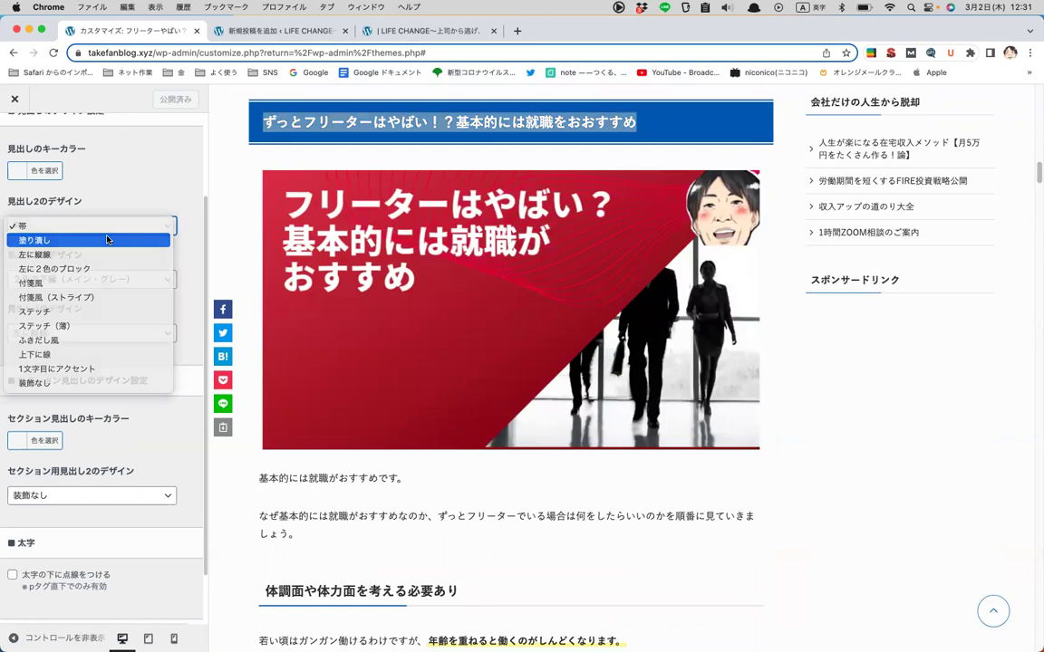
{"action": "left_click", "coordinate": [107, 239]}
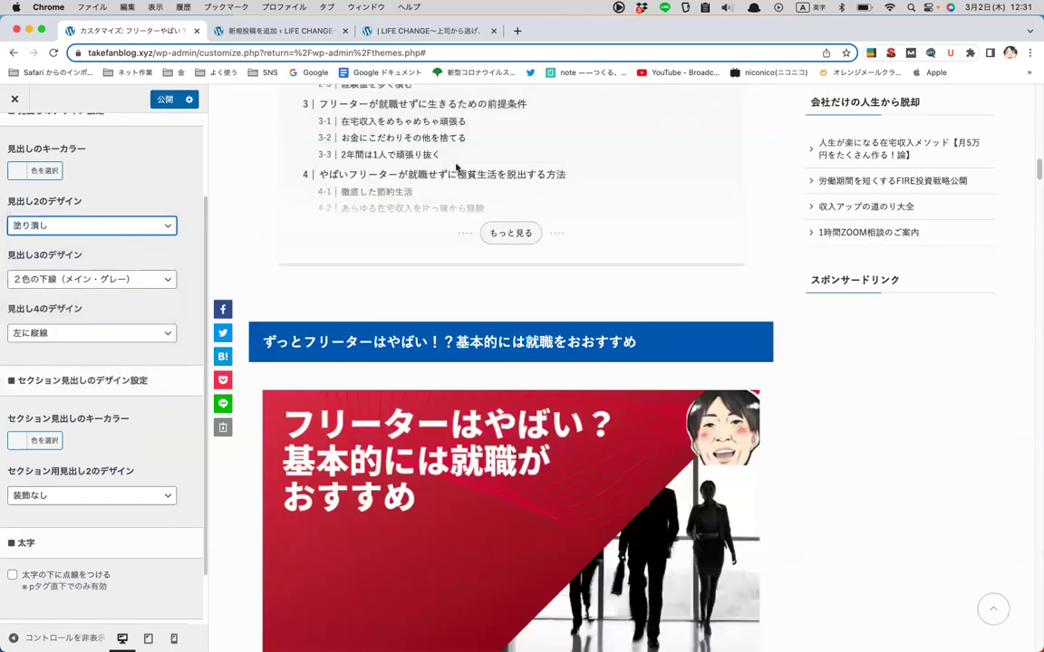
{"action": "left_click", "coordinate": [138, 226]}
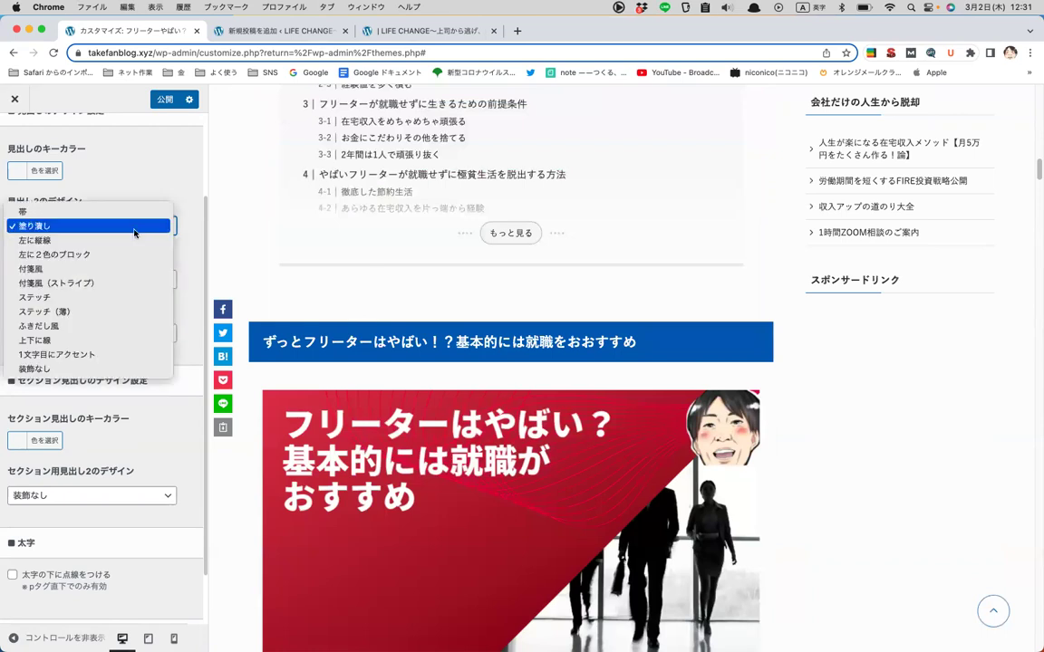
{"action": "left_click", "coordinate": [111, 211]}
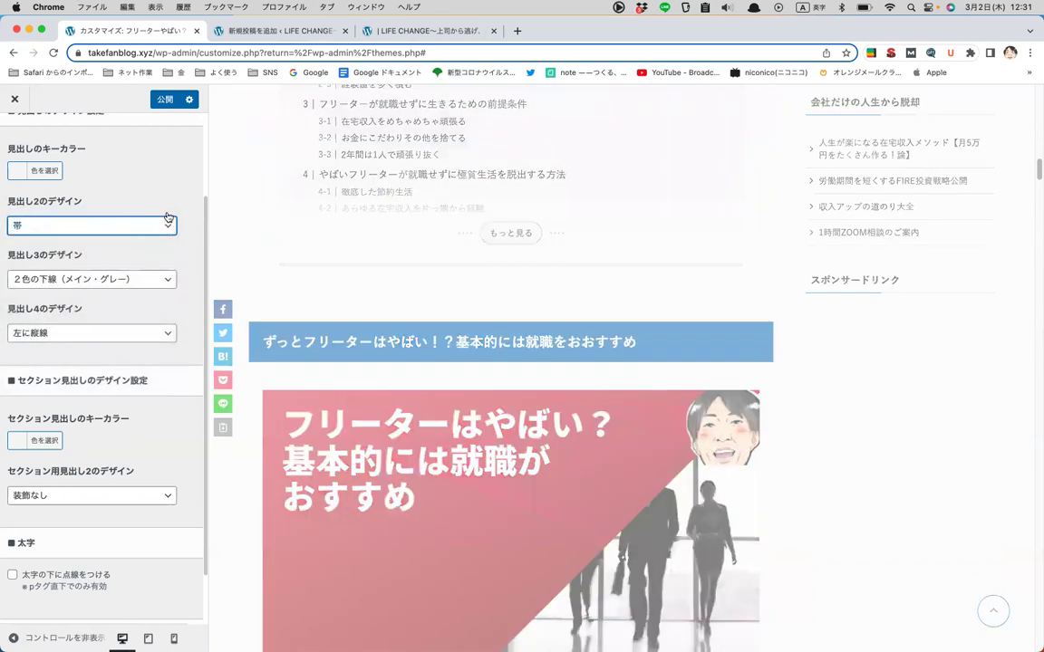
{"action": "scroll", "coordinate": [175, 279], "scroll_direction": "up", "scroll_amount": 2}
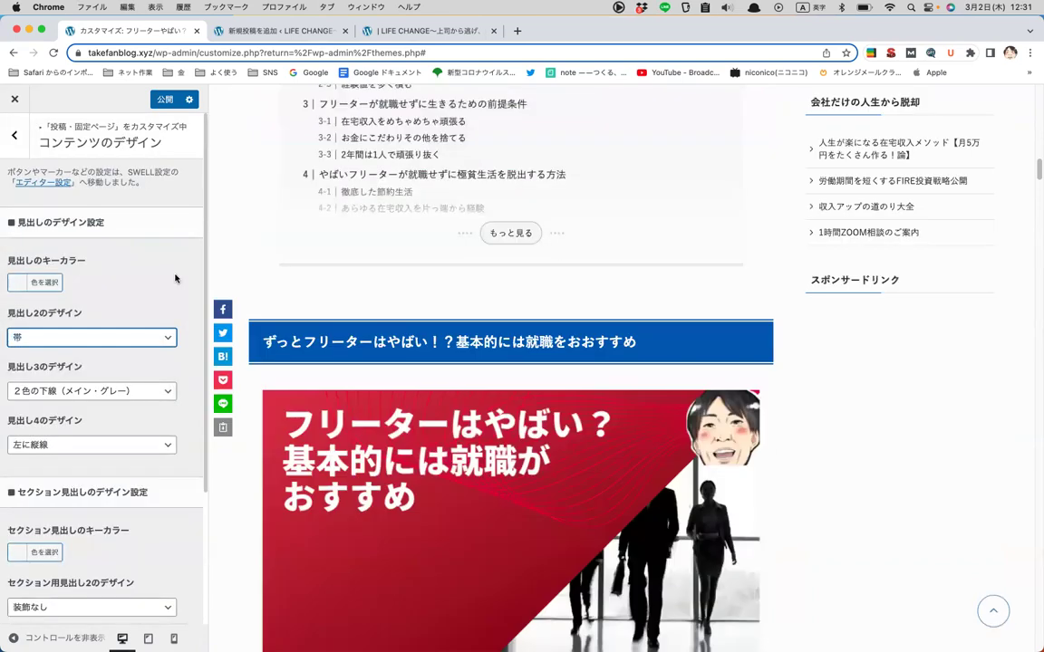
{"action": "scroll", "coordinate": [175, 279], "scroll_direction": "down", "scroll_amount": 4}
{"action": "scroll", "coordinate": [392, 343], "scroll_direction": "down", "scroll_amount": 5}
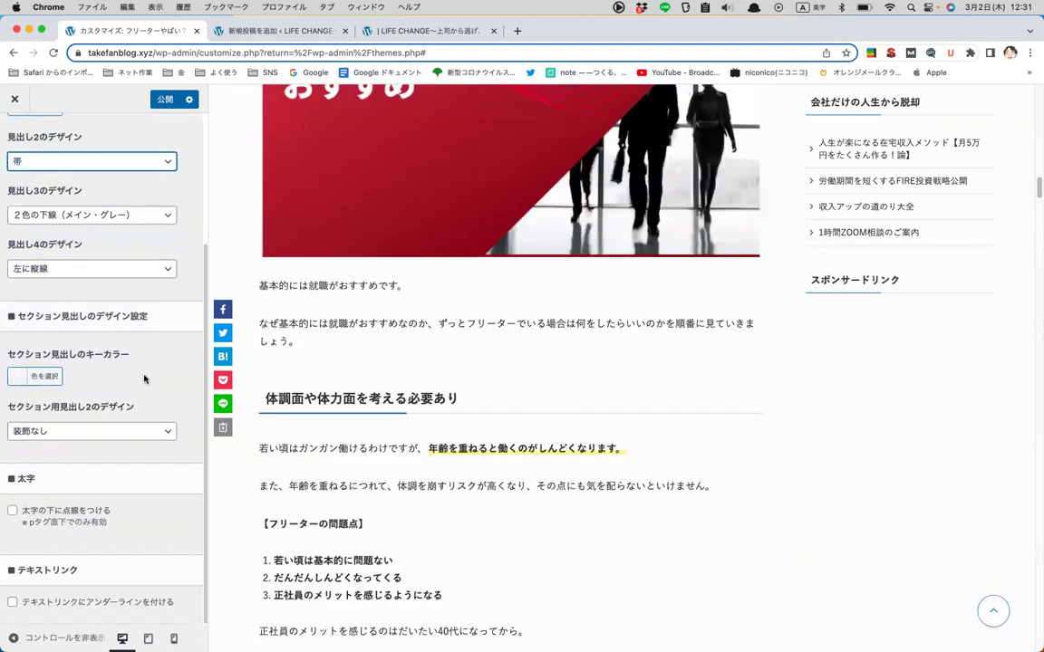
{"action": "scroll", "coordinate": [134, 341], "scroll_direction": "up", "scroll_amount": 3}
{"action": "scroll", "coordinate": [452, 338], "scroll_direction": "up", "scroll_amount": 2}
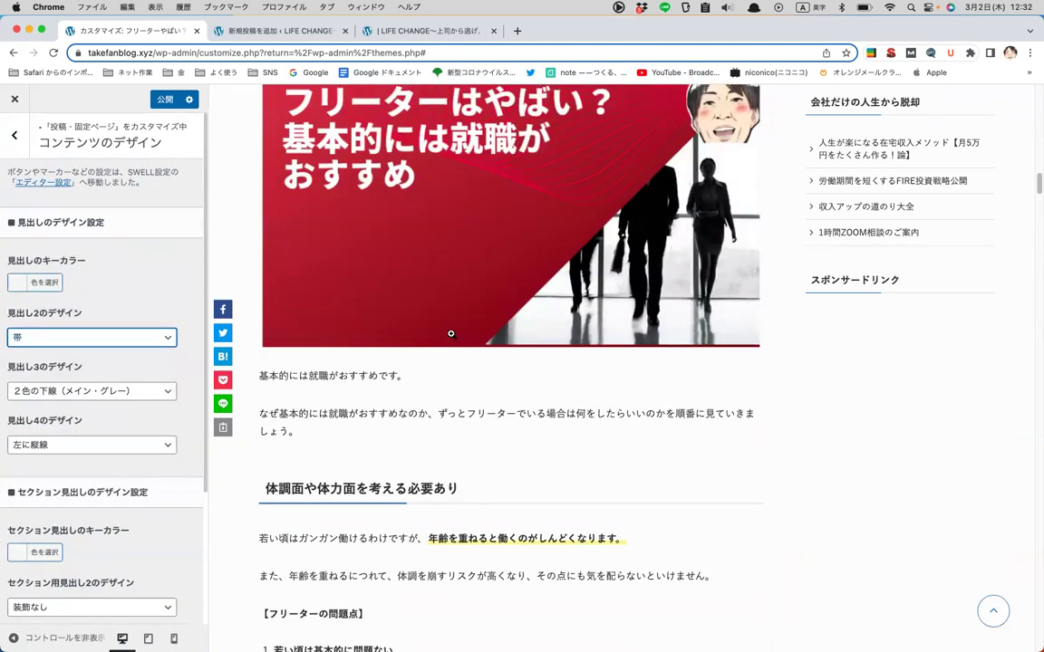
{"action": "scroll", "coordinate": [450, 333], "scroll_direction": "up", "scroll_amount": 2}
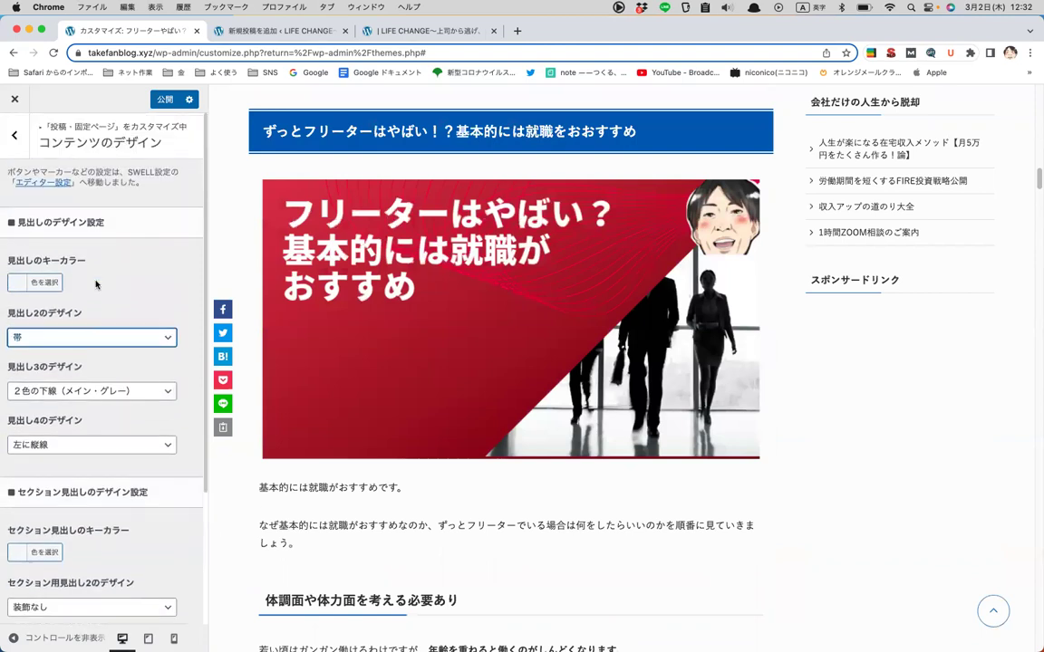
{"action": "left_click", "coordinate": [25, 136]}
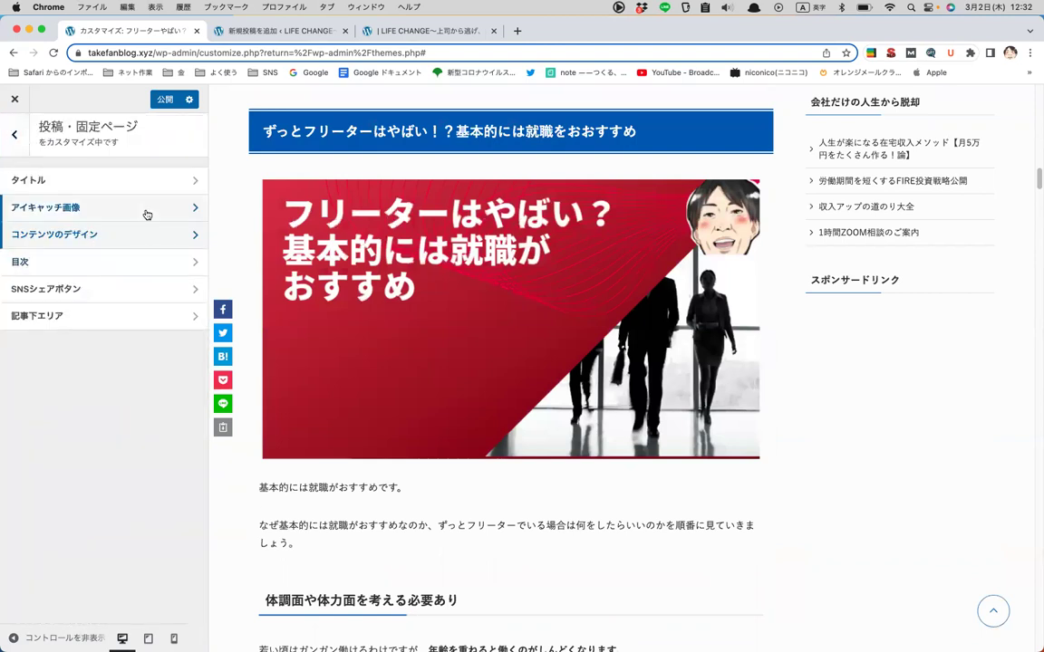
- Browse the 目次 options for posts and pages, then open the SNSシェアボタン settings
{"action": "left_click", "coordinate": [126, 237]}
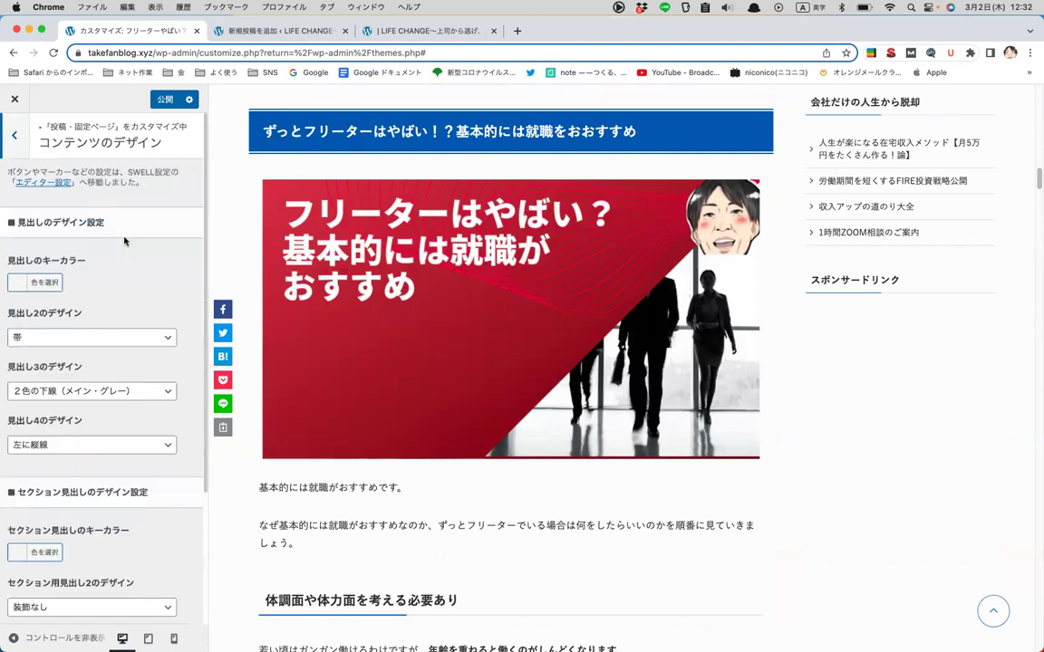
{"action": "left_click", "coordinate": [21, 131]}
{"action": "left_click", "coordinate": [61, 263]}
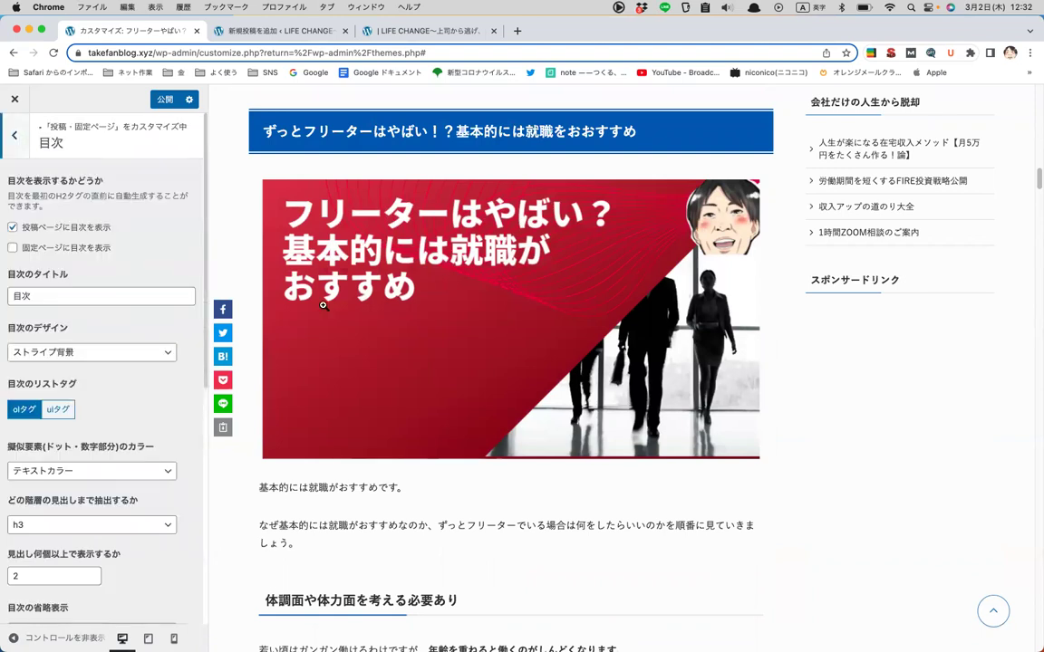
{"action": "scroll", "coordinate": [322, 305], "scroll_direction": "down", "scroll_amount": 10}
{"action": "double_click", "coordinate": [54, 248]}
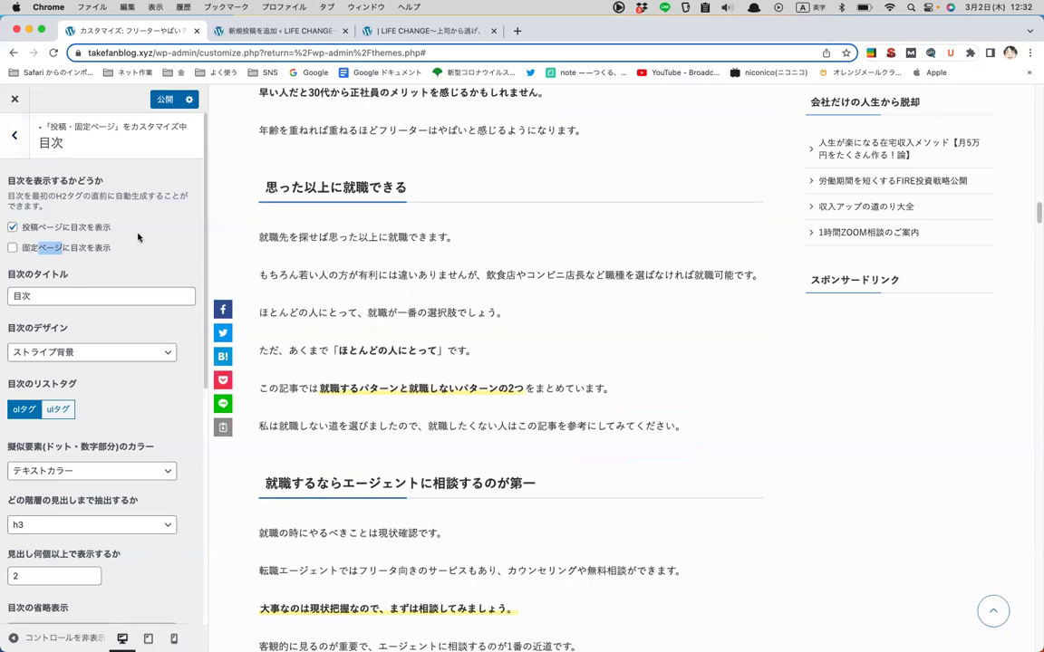
{"action": "left_click", "coordinate": [190, 210]}
{"action": "scroll", "coordinate": [292, 276], "scroll_direction": "down", "scroll_amount": 3}
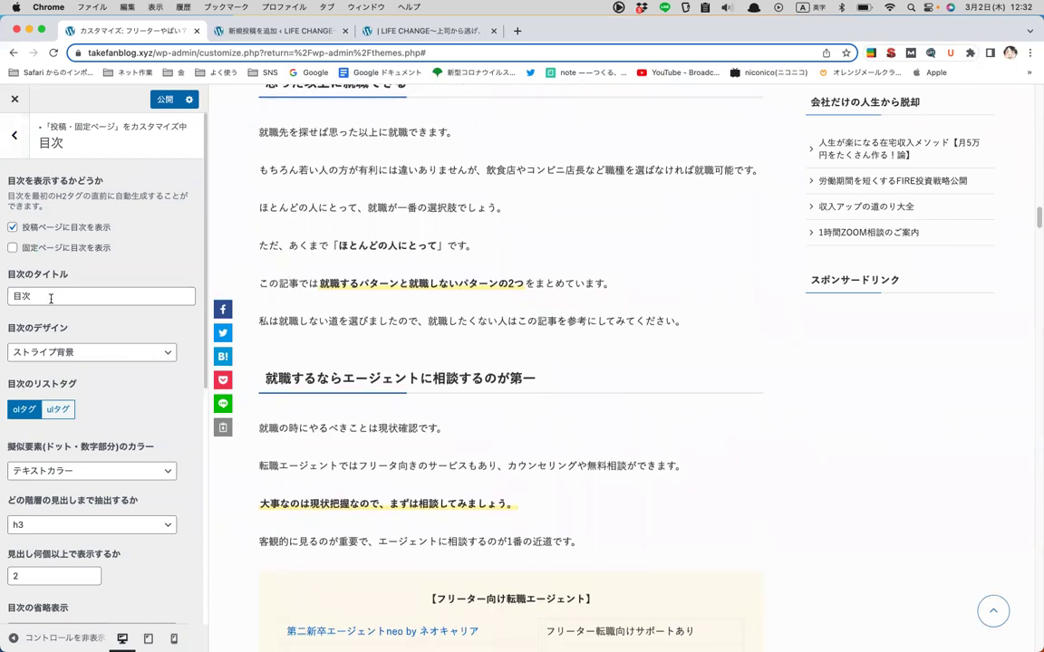
{"action": "scroll", "coordinate": [54, 290], "scroll_direction": "down", "scroll_amount": 2}
{"action": "scroll", "coordinate": [99, 244], "scroll_direction": "up", "scroll_amount": 2}
{"action": "scroll", "coordinate": [124, 325], "scroll_direction": "down", "scroll_amount": 4}
{"action": "scroll", "coordinate": [125, 324], "scroll_direction": "up", "scroll_amount": 4}
{"action": "left_click", "coordinate": [14, 135]}
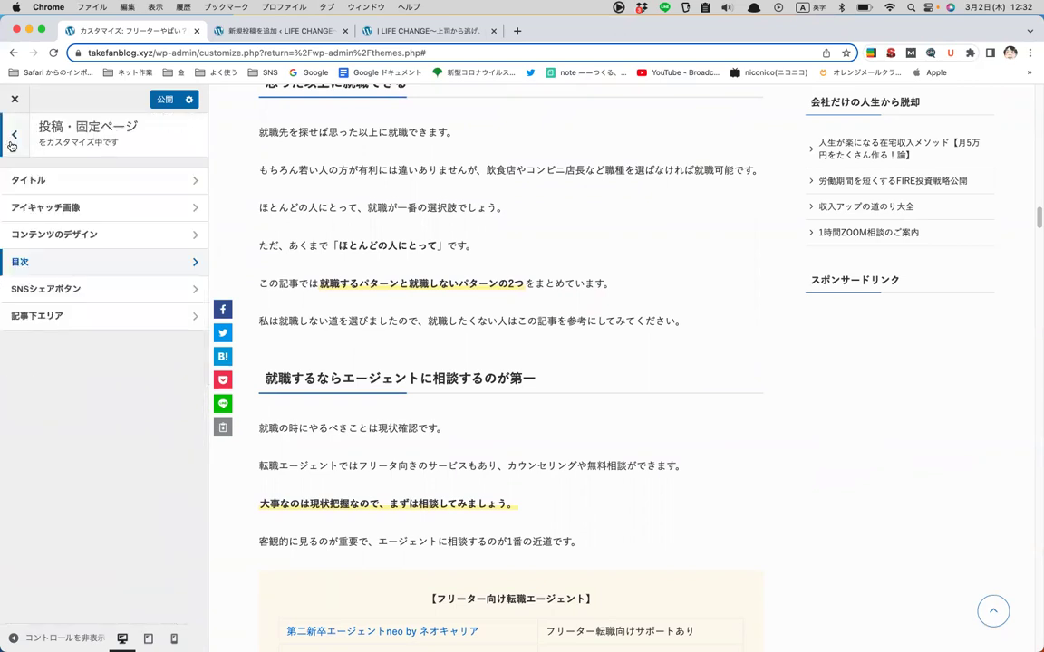
{"action": "left_click", "coordinate": [107, 290]}
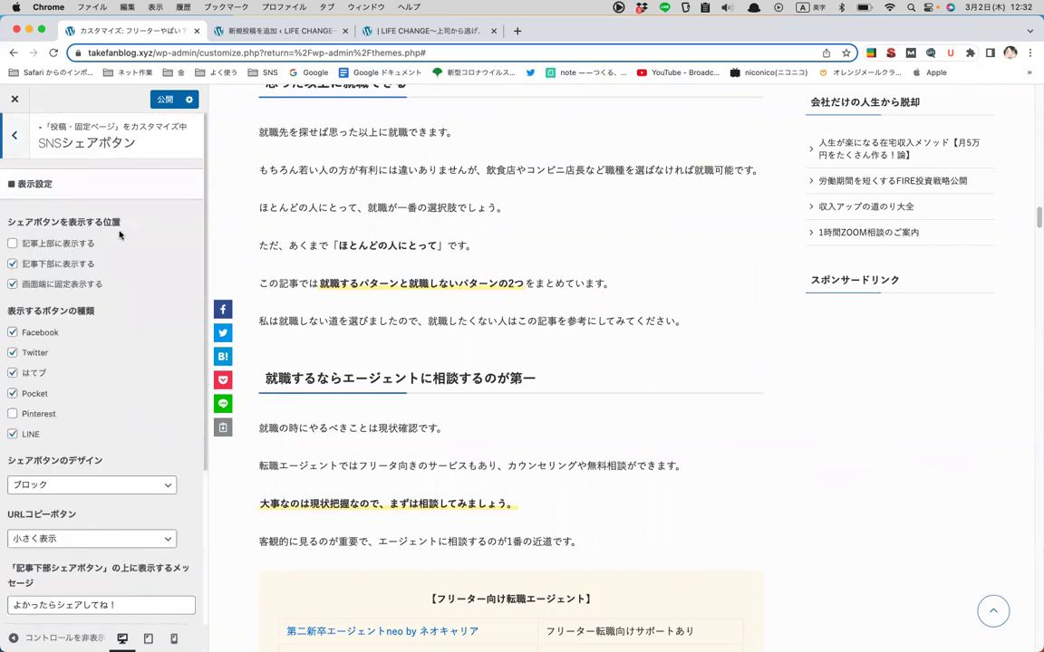
- Open the 記事下エリア settings and scroll down to the comment area options
{"action": "left_click", "coordinate": [14, 134]}
{"action": "left_click", "coordinate": [52, 315]}
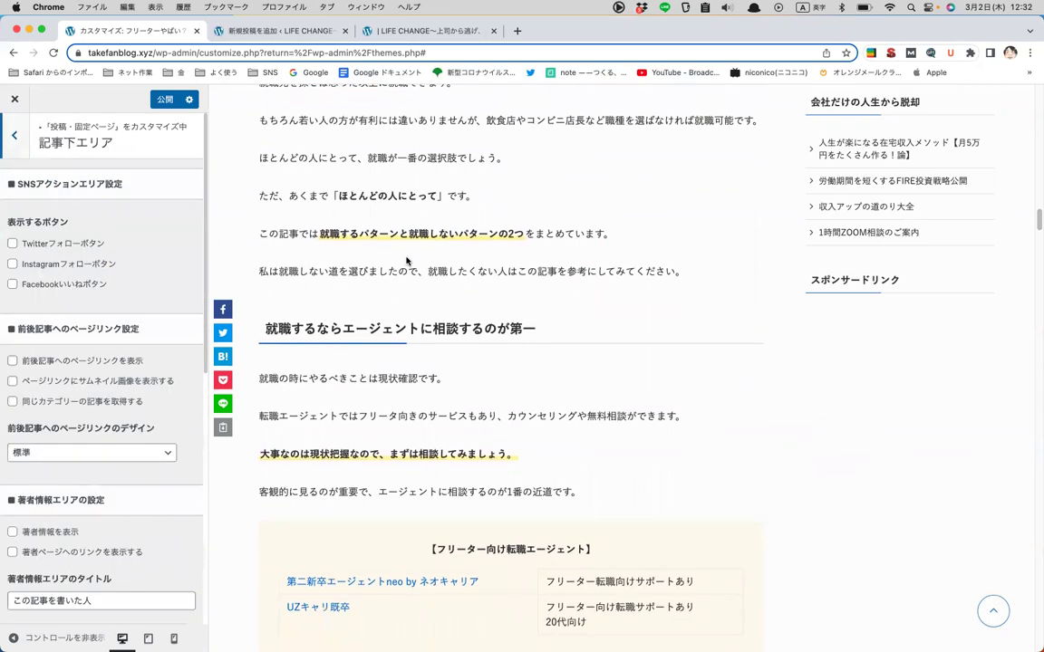
{"action": "scroll", "coordinate": [49, 363], "scroll_direction": "down", "scroll_amount": 3}
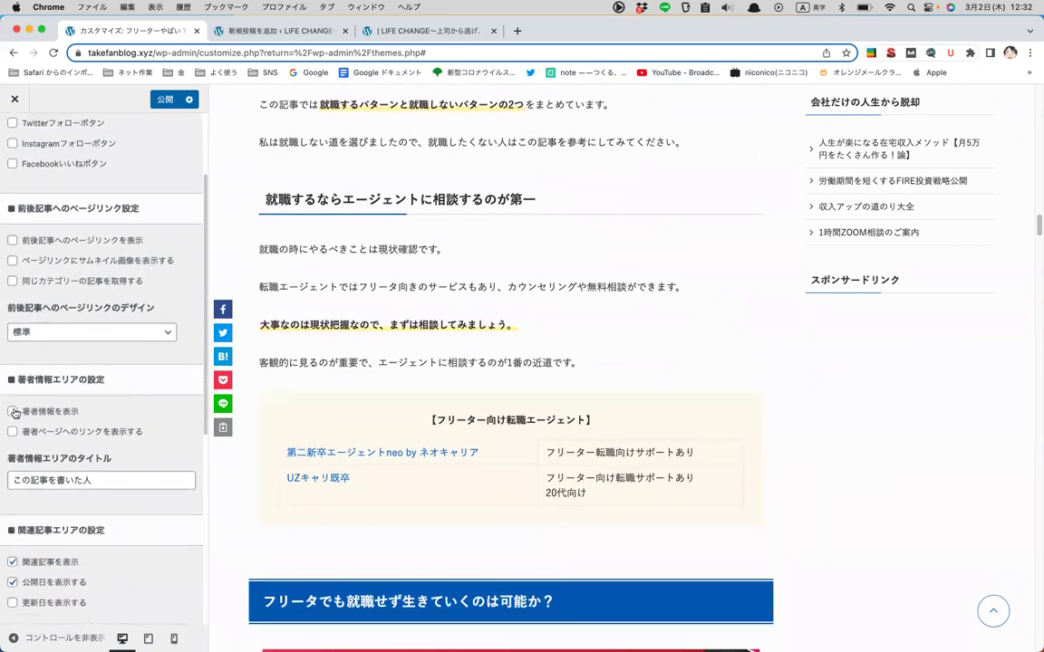
{"action": "scroll", "coordinate": [567, 350], "scroll_direction": "down", "scroll_amount": 15}
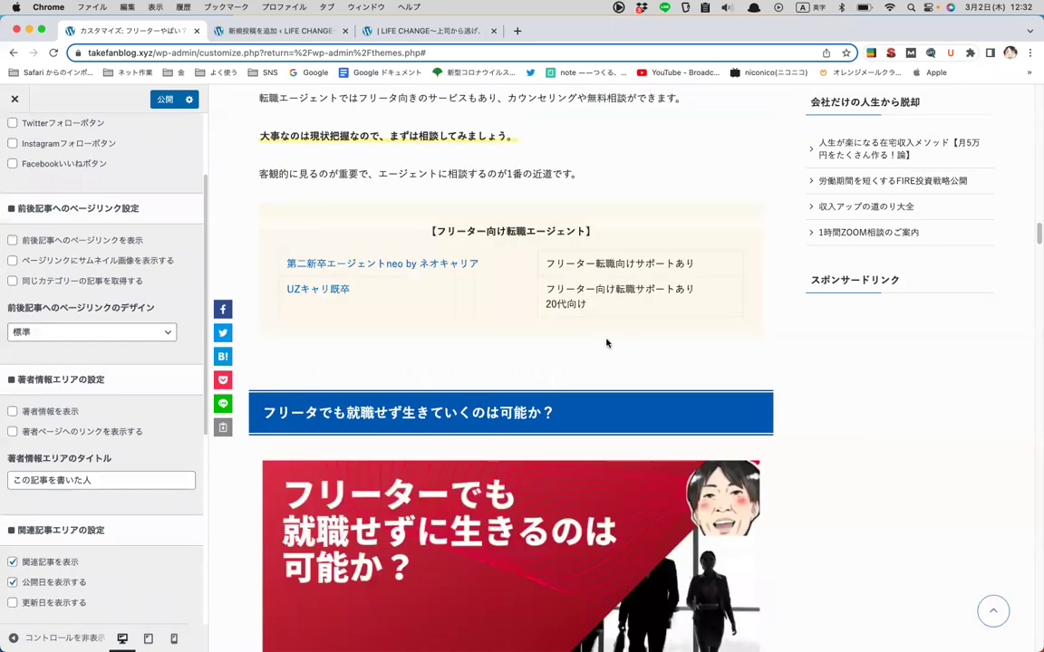
{"action": "scroll", "coordinate": [607, 342], "scroll_direction": "down", "scroll_amount": 20}
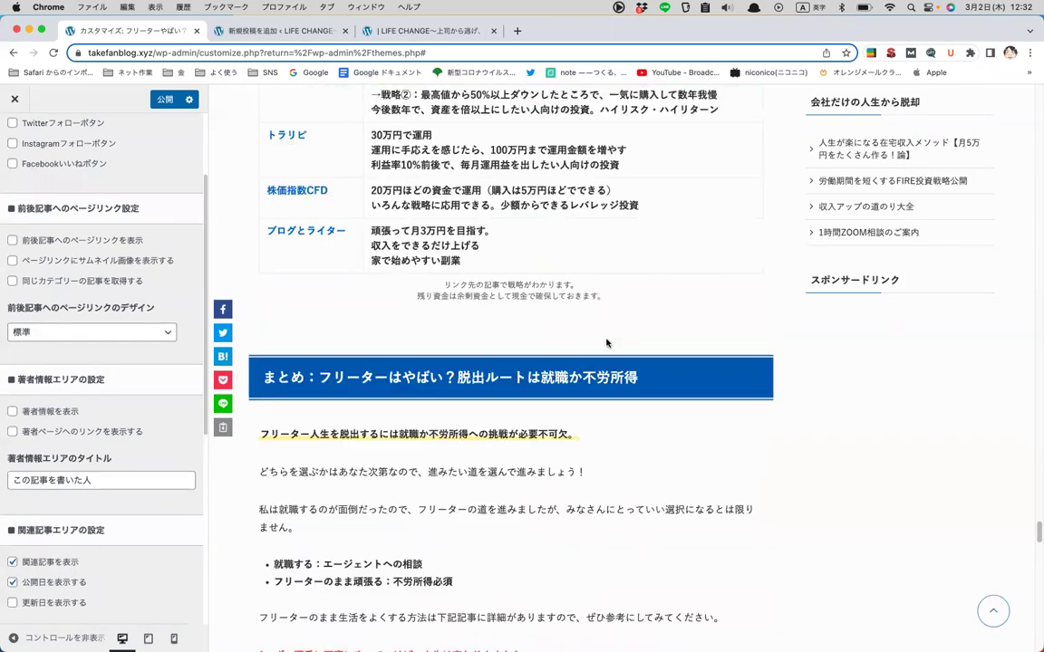
{"action": "scroll", "coordinate": [607, 343], "scroll_direction": "up", "scroll_amount": 10}
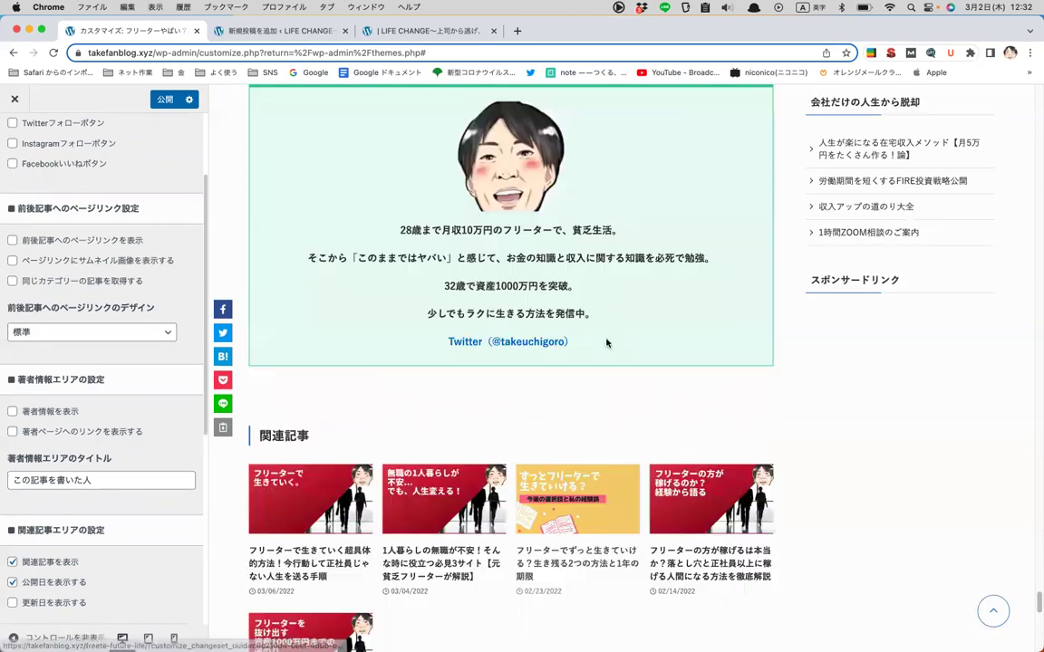
{"action": "scroll", "coordinate": [607, 342], "scroll_direction": "down", "scroll_amount": 2}
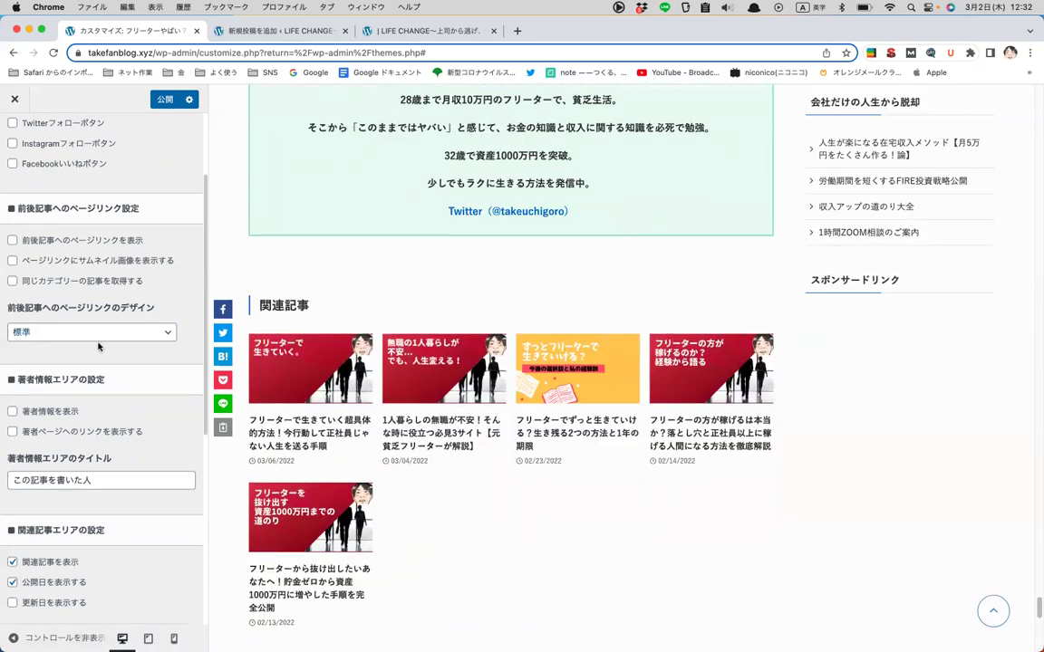
{"action": "scroll", "coordinate": [141, 321], "scroll_direction": "down", "scroll_amount": 4}
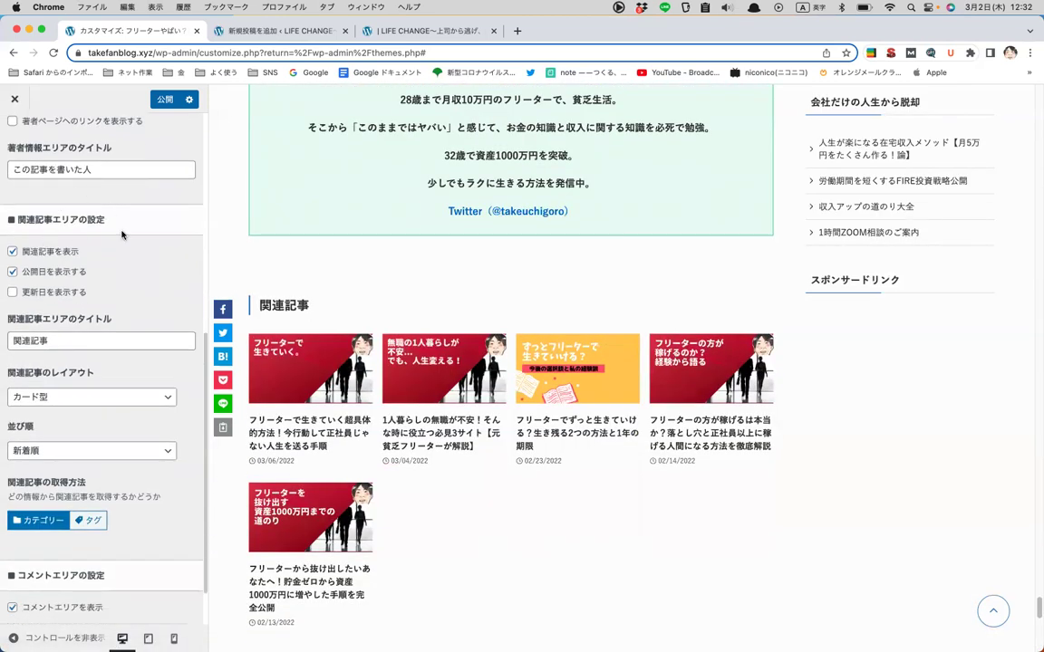
{"action": "scroll", "coordinate": [137, 236], "scroll_direction": "down", "scroll_amount": 2}
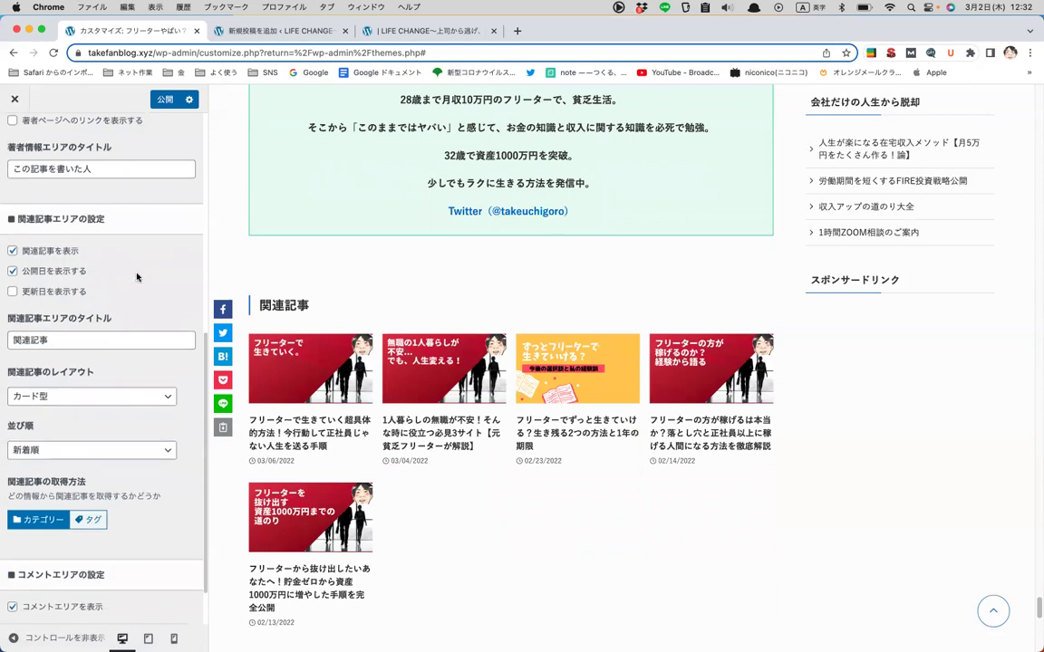
{"action": "scroll", "coordinate": [363, 403], "scroll_direction": "up", "scroll_amount": 7}
{"action": "scroll", "coordinate": [372, 407], "scroll_direction": "up", "scroll_amount": 2}
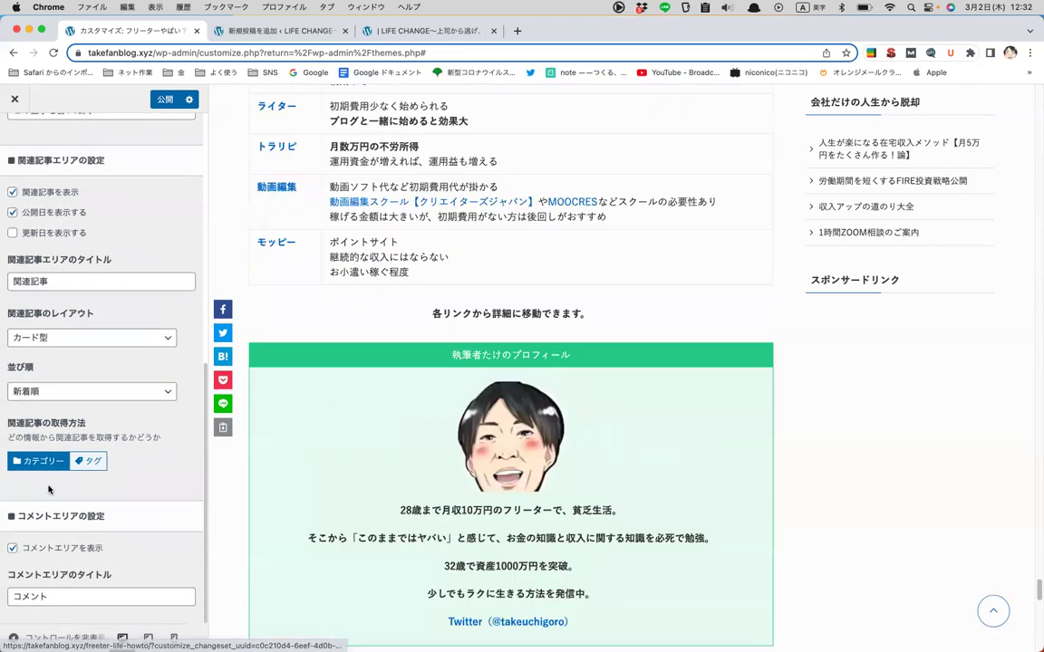
{"action": "scroll", "coordinate": [364, 406], "scroll_direction": "down", "scroll_amount": 10}
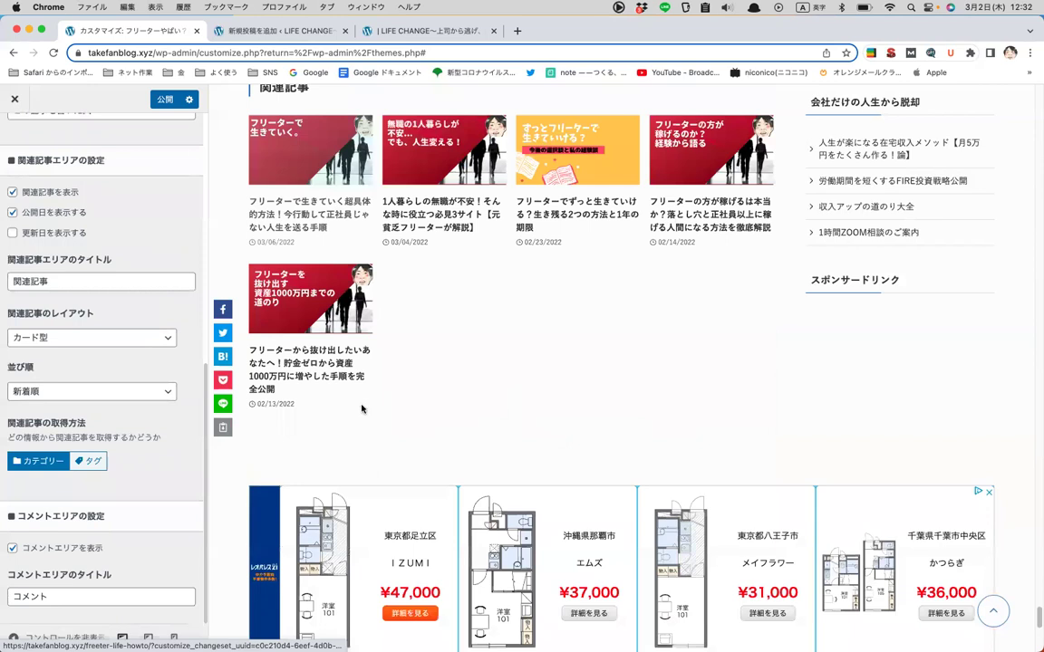
{"action": "scroll", "coordinate": [361, 408], "scroll_direction": "down", "scroll_amount": 5}
- Uncheck コメントエリアを表示 and publish the change
{"action": "left_click", "coordinate": [12, 548]}
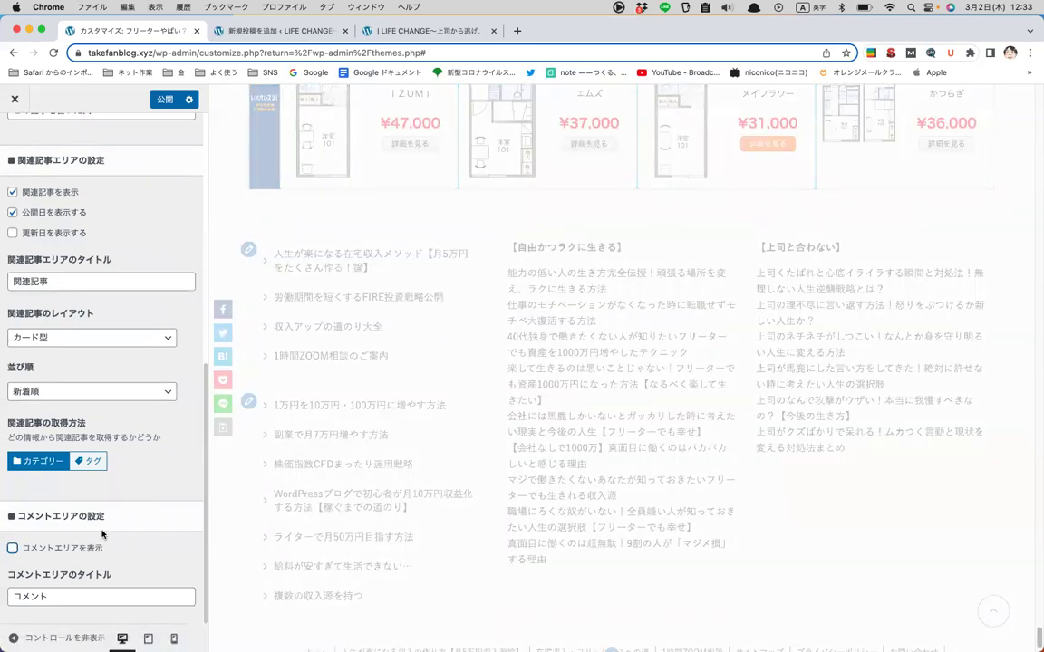
{"action": "scroll", "coordinate": [455, 436], "scroll_direction": "up", "scroll_amount": 8}
{"action": "scroll", "coordinate": [455, 436], "scroll_direction": "up", "scroll_amount": 15}
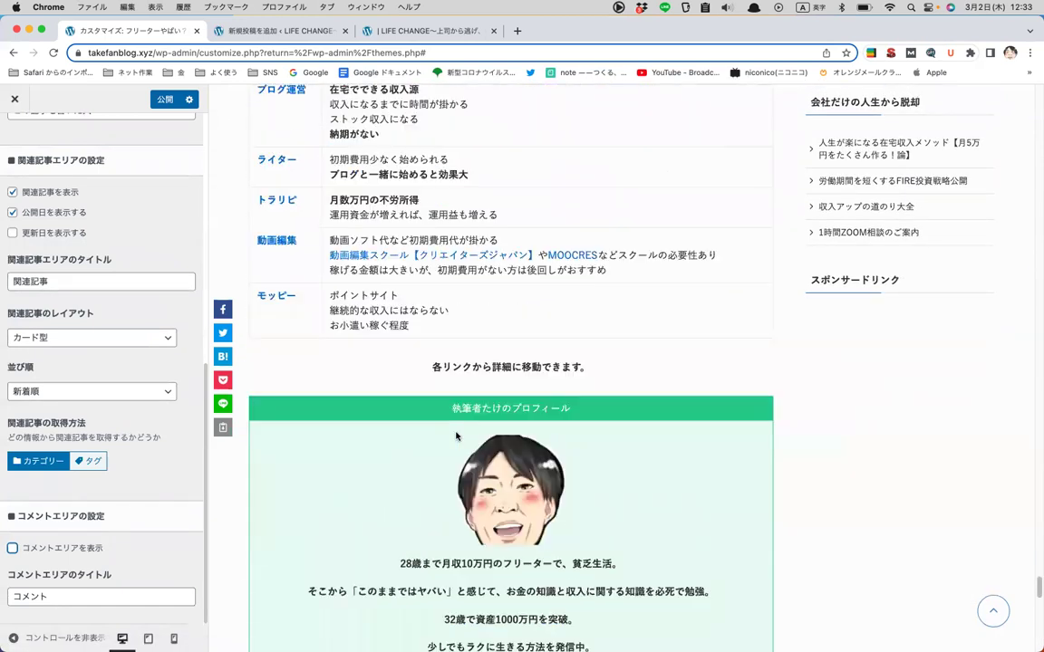
{"action": "scroll", "coordinate": [455, 436], "scroll_direction": "up", "scroll_amount": 8}
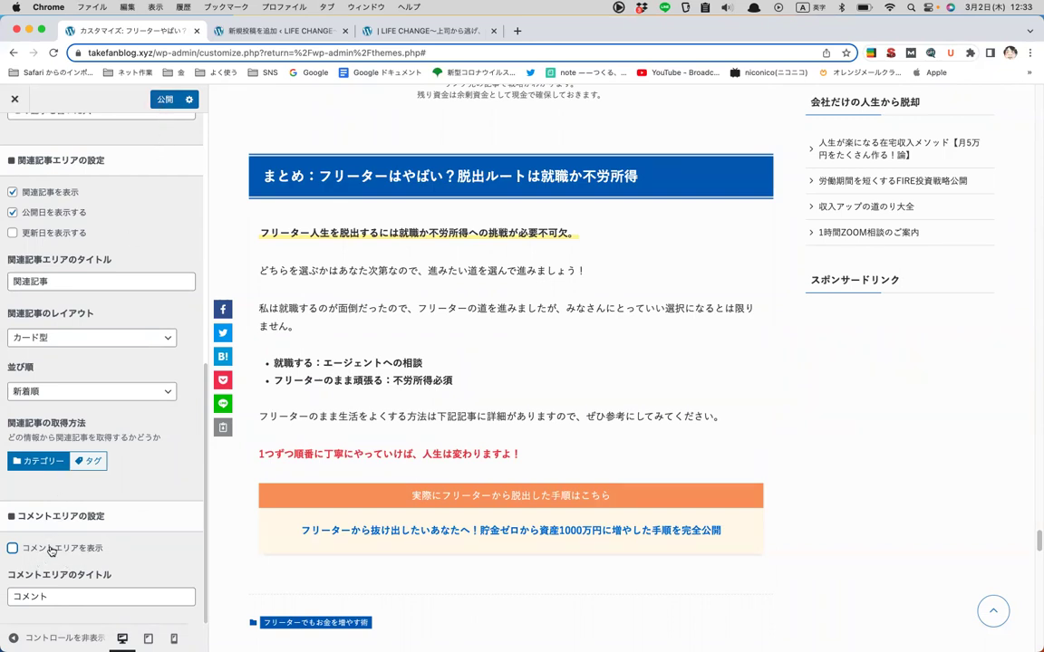
{"action": "scroll", "coordinate": [52, 550], "scroll_direction": "up", "scroll_amount": 10}
{"action": "left_click", "coordinate": [166, 100]}
{"action": "left_click", "coordinate": [13, 134]}
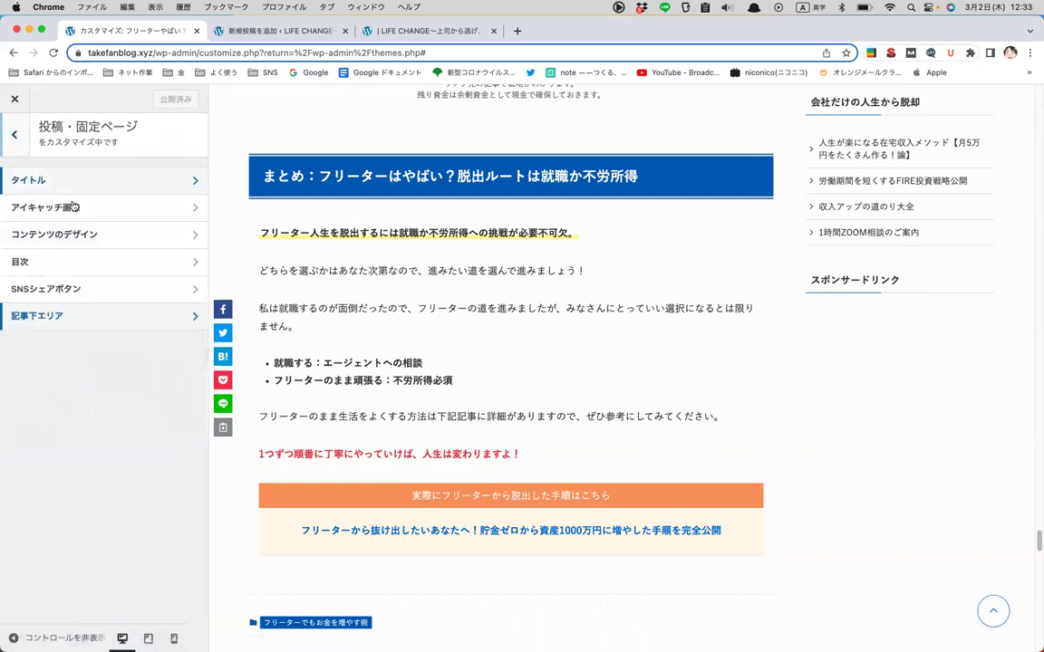
{"action": "left_click", "coordinate": [13, 134]}
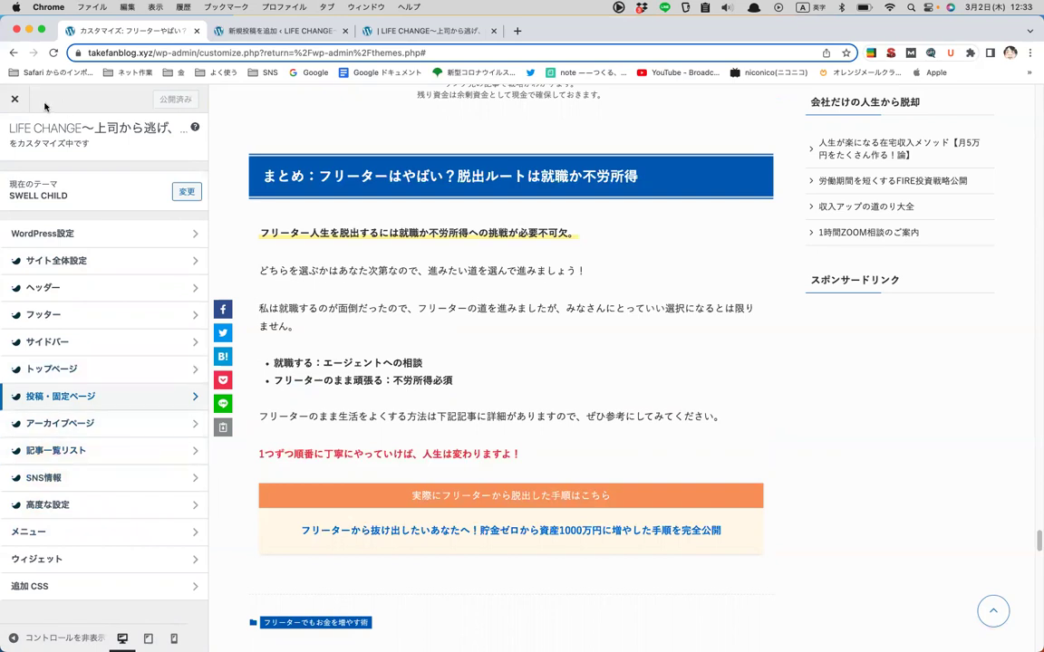
- Close the Customizer, reopen it for the active theme, and close it again
{"action": "left_click", "coordinate": [18, 104]}
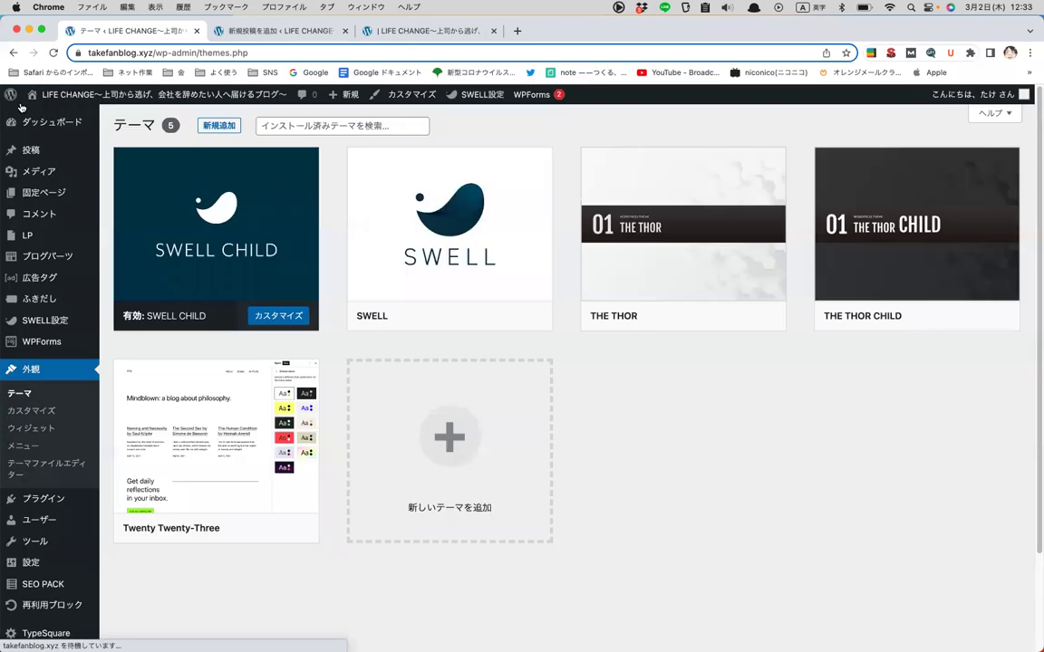
{"action": "left_click", "coordinate": [53, 411]}
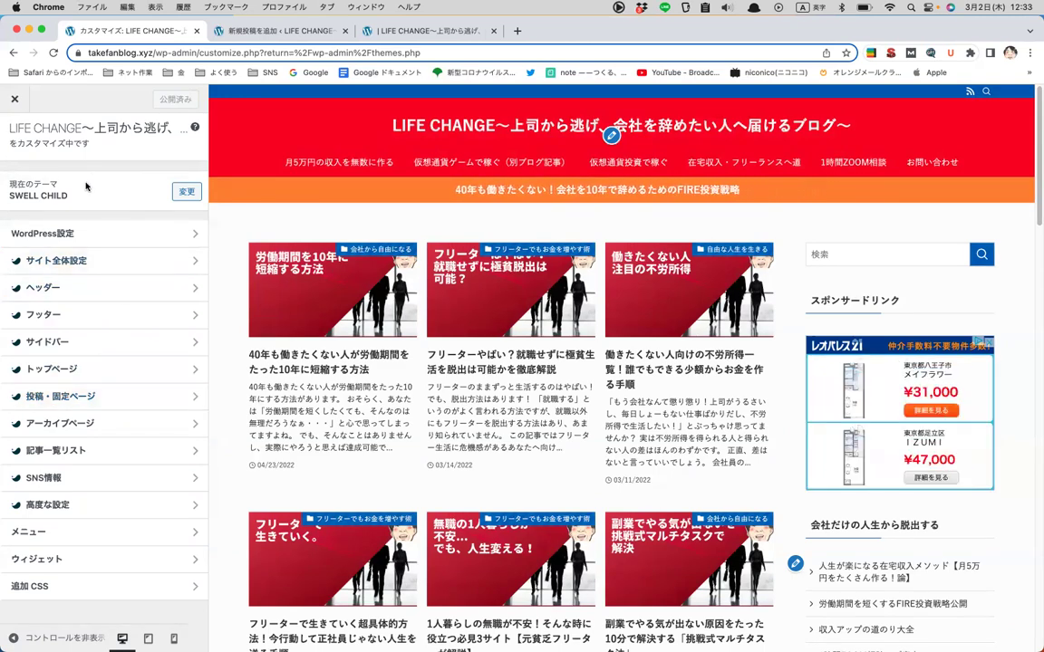
{"action": "left_click", "coordinate": [15, 100]}
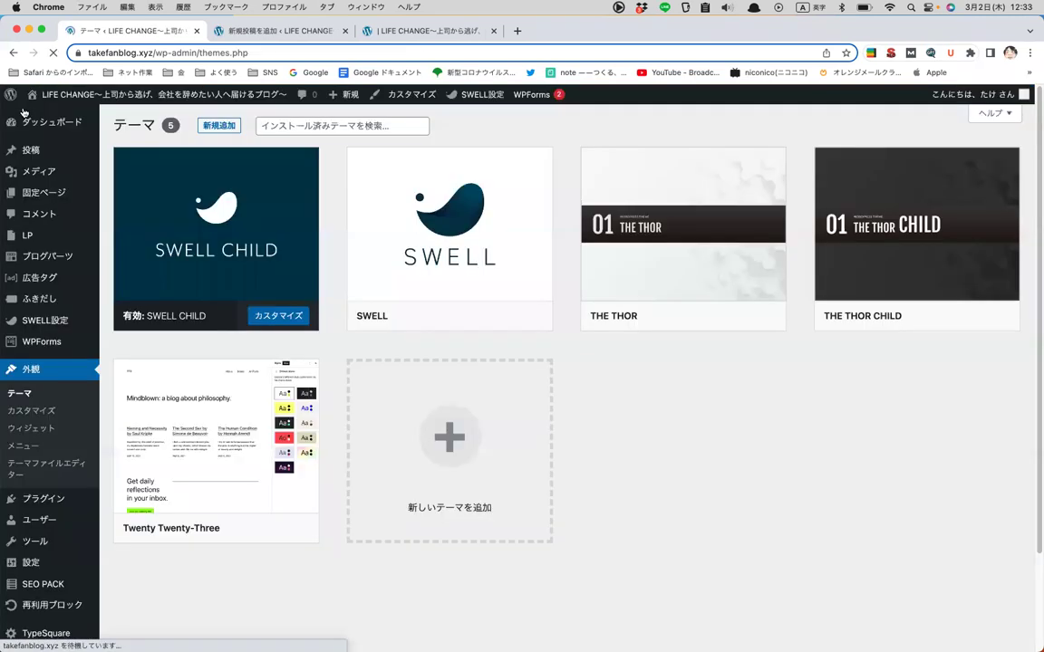
- Open the Widgets page and briefly inspect the 共通サイドバー widget area
{"action": "left_click", "coordinate": [45, 427]}
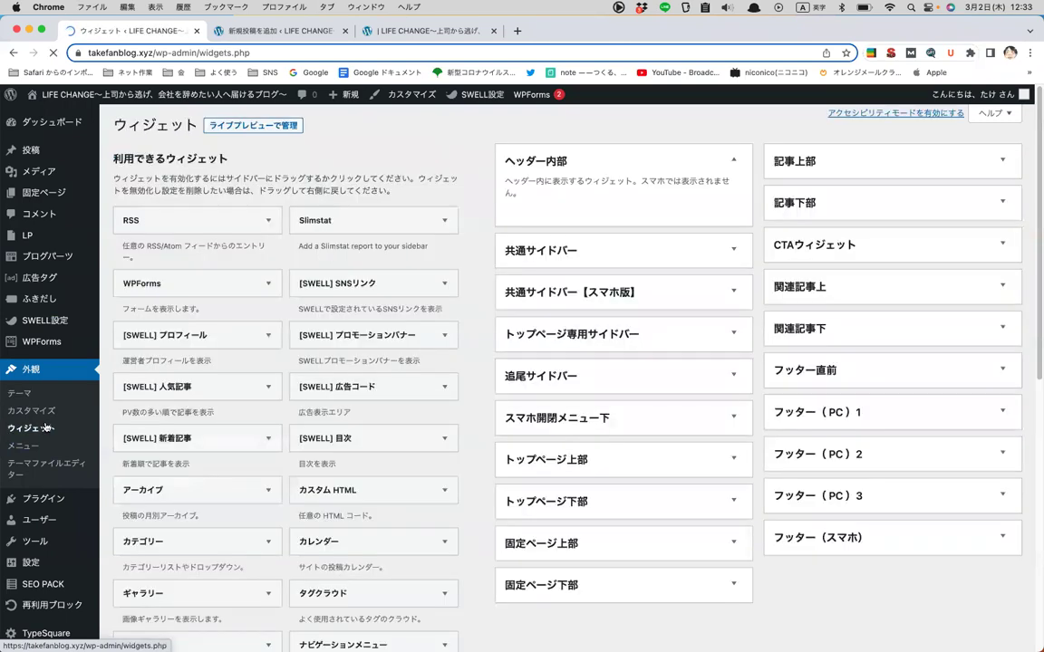
{"action": "left_click", "coordinate": [657, 258]}
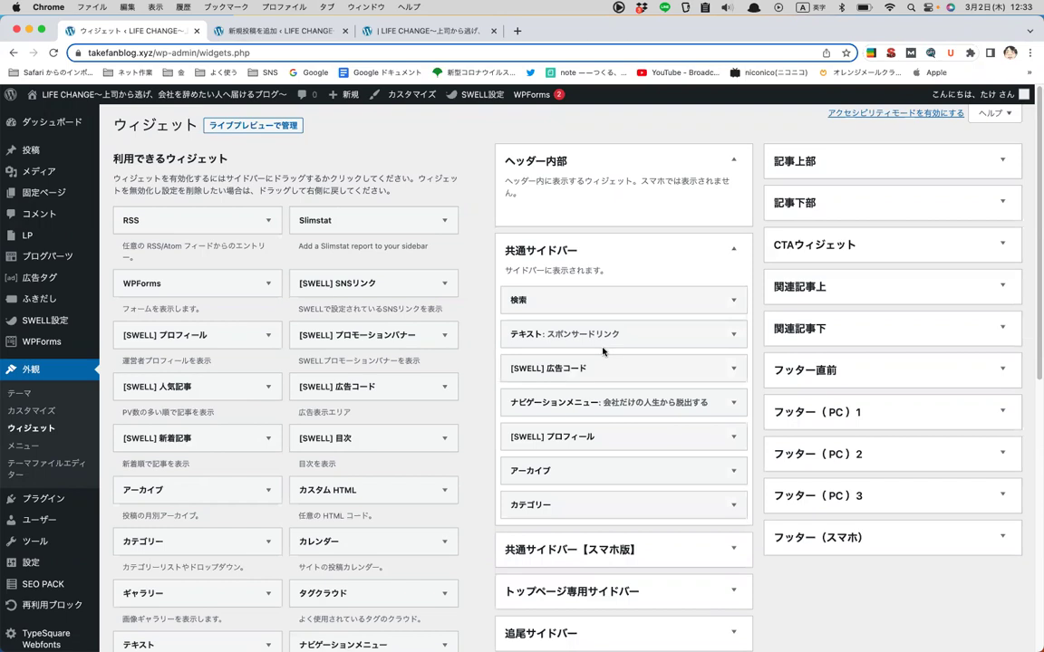
{"action": "left_click", "coordinate": [698, 250]}
{"action": "scroll", "coordinate": [589, 295], "scroll_direction": "down", "scroll_amount": 4}
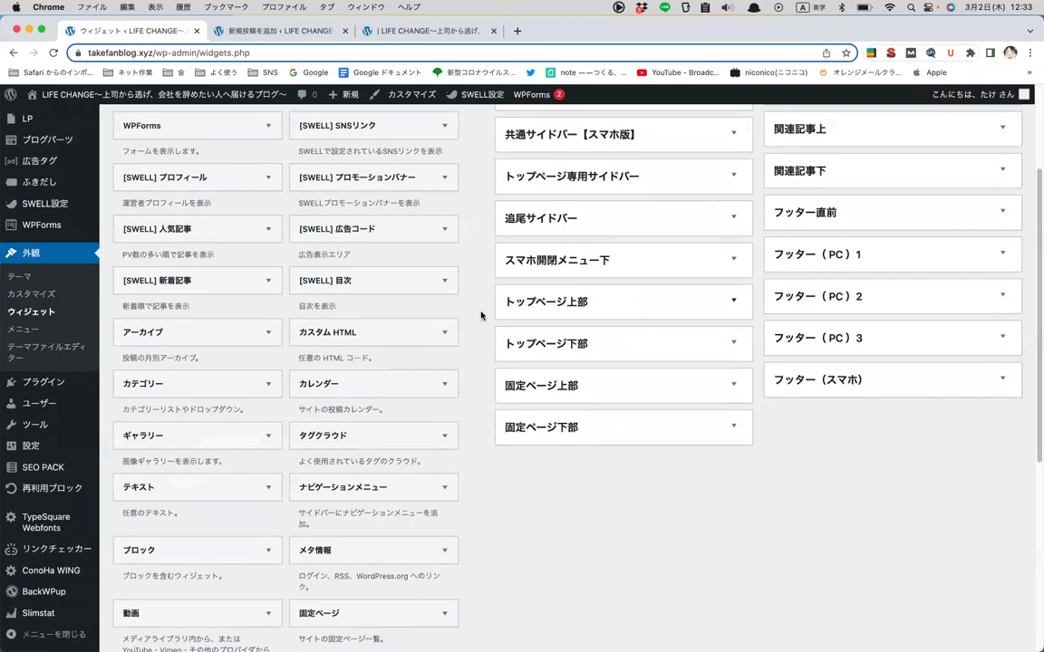
{"action": "scroll", "coordinate": [372, 404], "scroll_direction": "down", "scroll_amount": 5}
{"action": "scroll", "coordinate": [372, 403], "scroll_direction": "up", "scroll_amount": 5}
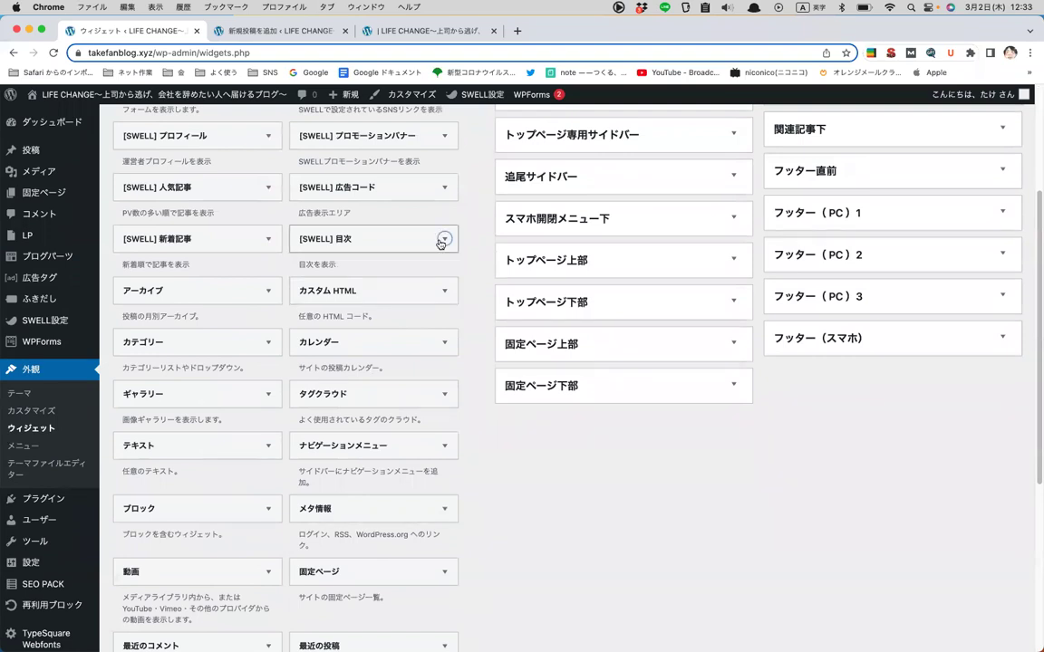
- Add the [SWELL] 目次 widget to the 追尾サイドバー area
{"action": "left_click", "coordinate": [444, 239]}
{"action": "scroll", "coordinate": [387, 352], "scroll_direction": "down", "scroll_amount": 3}
{"action": "scroll", "coordinate": [386, 352], "scroll_direction": "down", "scroll_amount": 2}
{"action": "scroll", "coordinate": [387, 352], "scroll_direction": "up", "scroll_amount": 6}
{"action": "scroll", "coordinate": [387, 353], "scroll_direction": "down", "scroll_amount": 10}
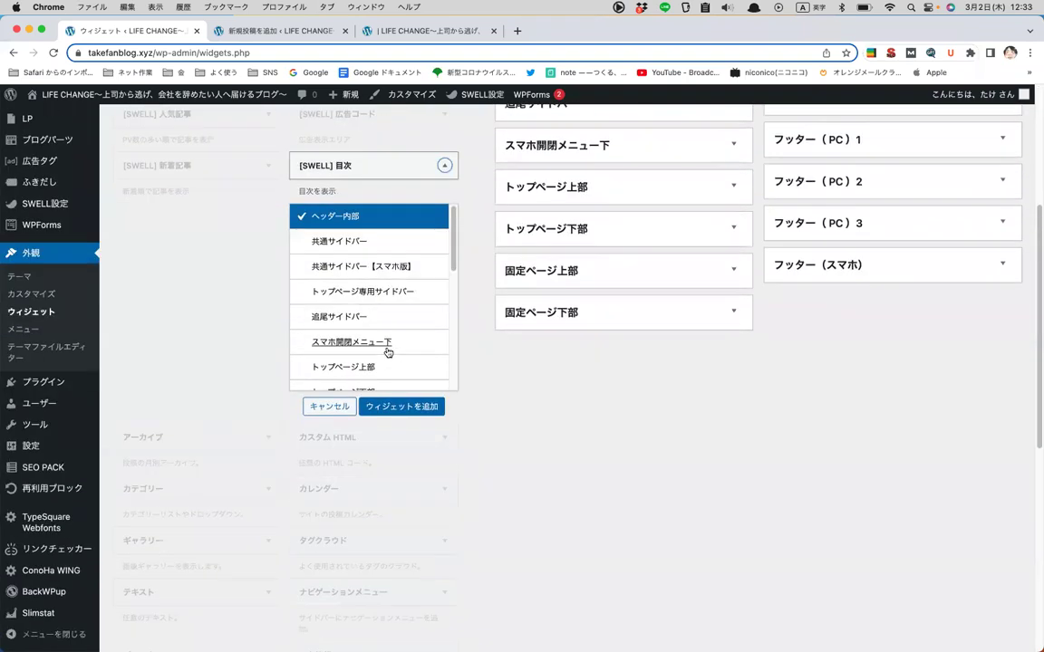
{"action": "scroll", "coordinate": [386, 352], "scroll_direction": "up", "scroll_amount": 8}
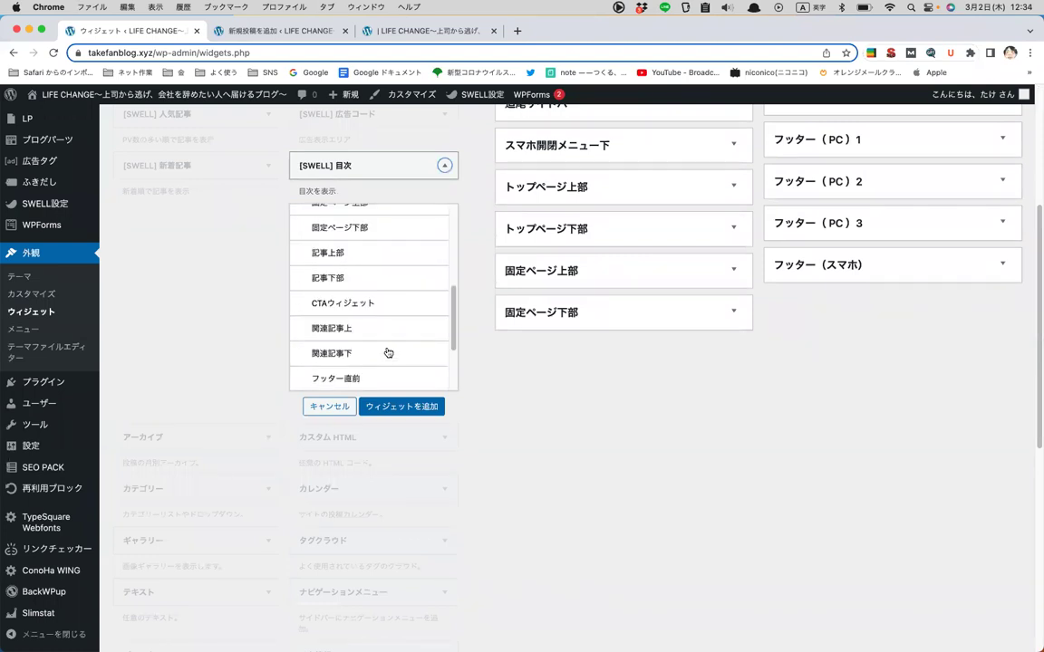
{"action": "left_click", "coordinate": [356, 319]}
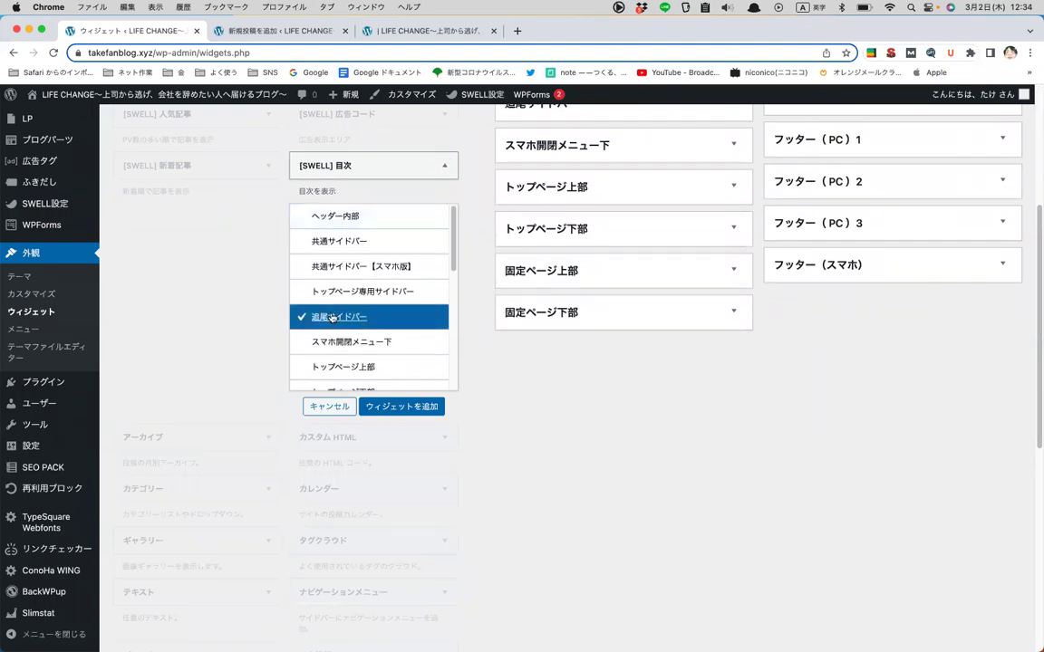
{"action": "left_click", "coordinate": [418, 406]}
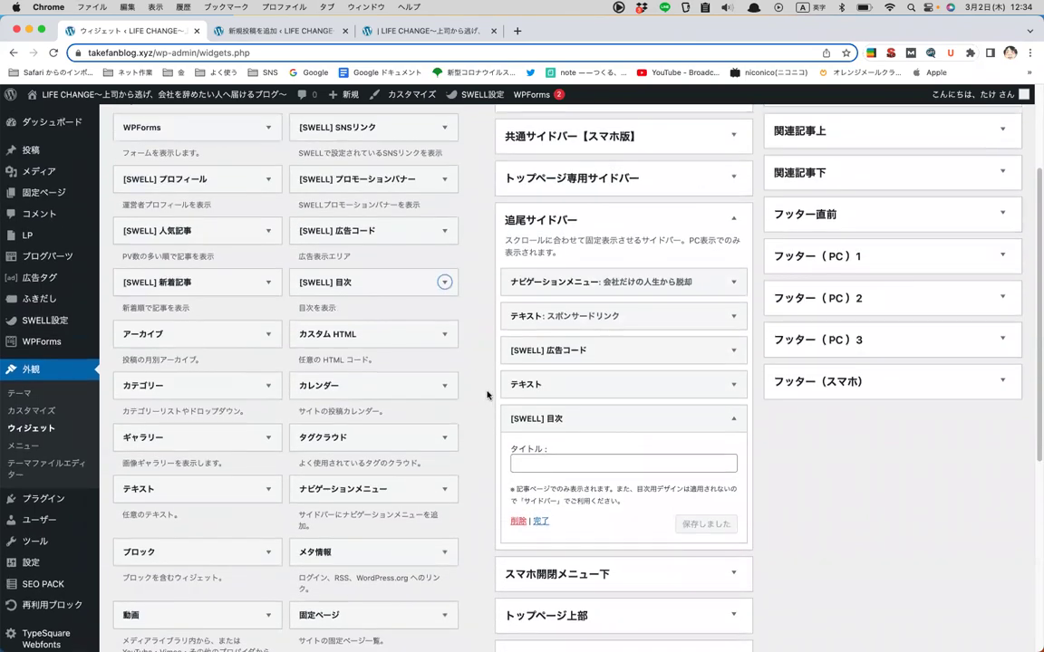
{"action": "scroll", "coordinate": [487, 395], "scroll_direction": "up", "scroll_amount": 3}
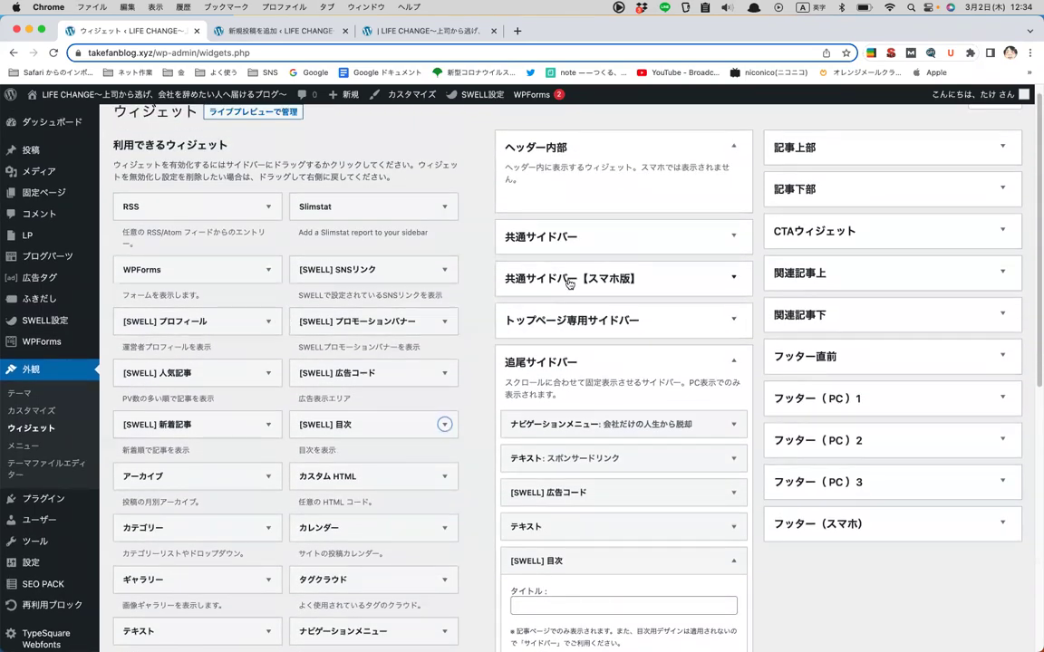
{"action": "left_click", "coordinate": [243, 325]}
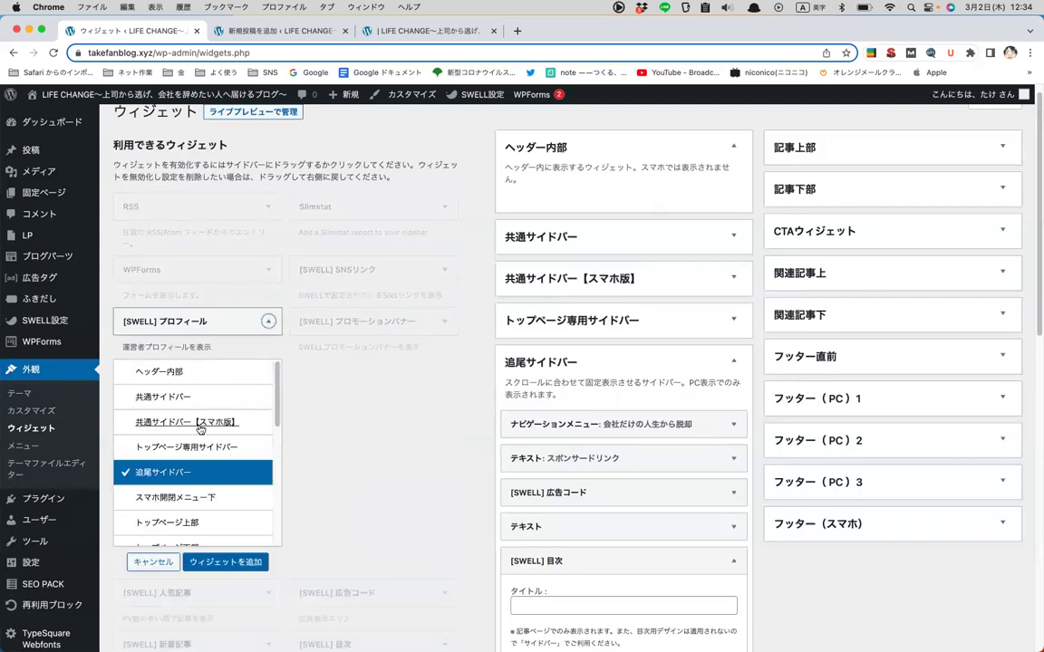
{"action": "scroll", "coordinate": [200, 429], "scroll_direction": "down", "scroll_amount": 2}
{"action": "scroll", "coordinate": [199, 429], "scroll_direction": "up", "scroll_amount": 1}
{"action": "left_click", "coordinate": [203, 369]}
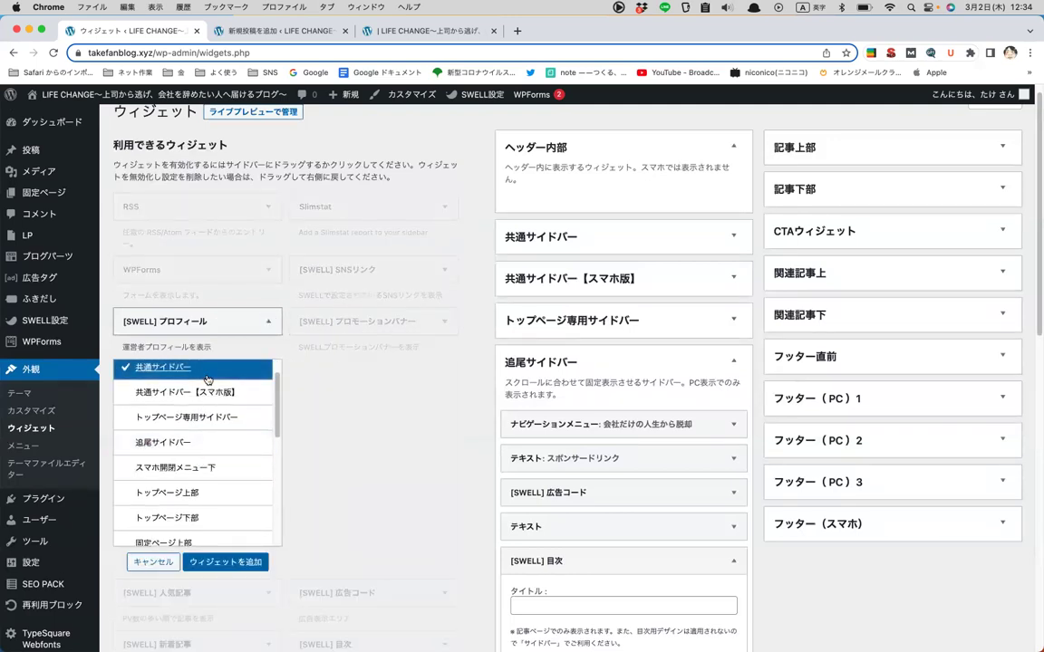
{"action": "left_click", "coordinate": [231, 561]}
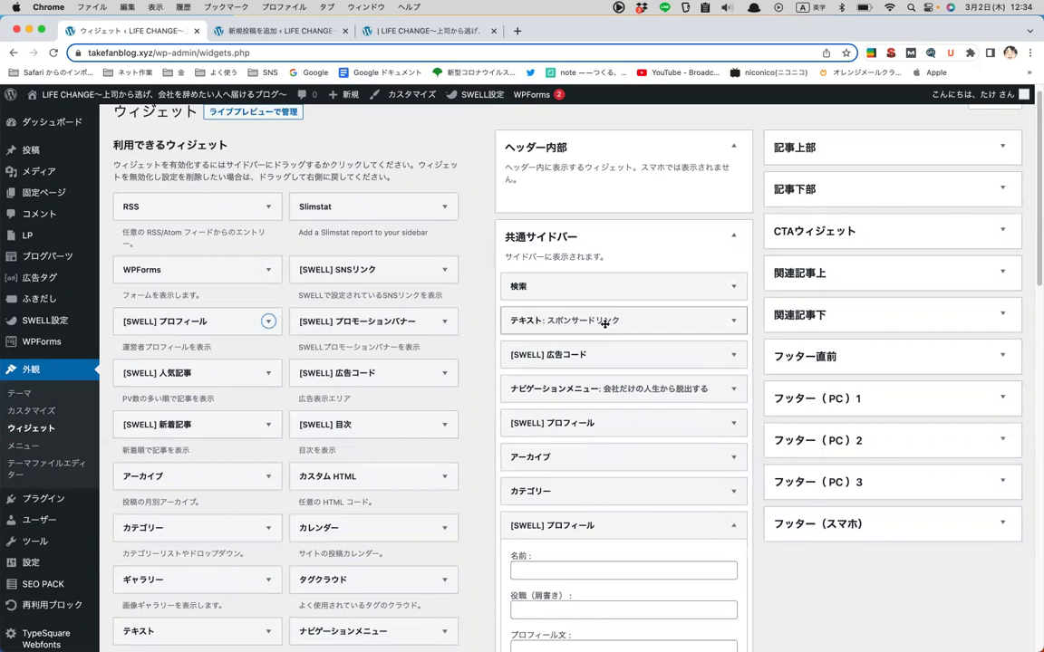
{"action": "scroll", "coordinate": [594, 512], "scroll_direction": "down", "scroll_amount": 3}
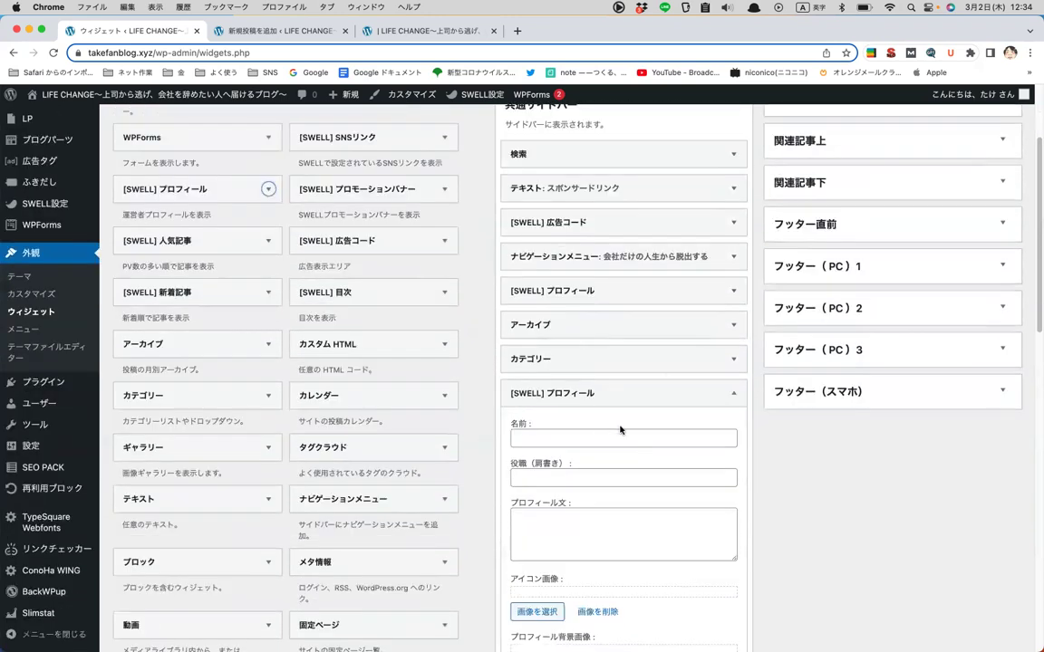
{"action": "scroll", "coordinate": [596, 281], "scroll_direction": "down", "scroll_amount": 2}
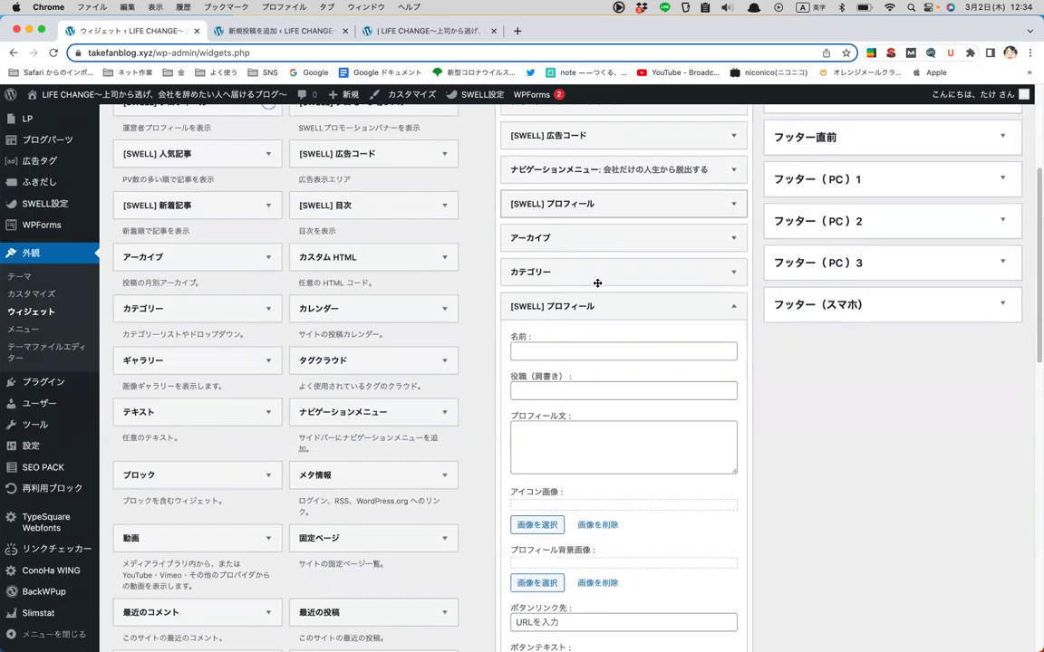
{"action": "scroll", "coordinate": [597, 283], "scroll_direction": "down", "scroll_amount": 8}
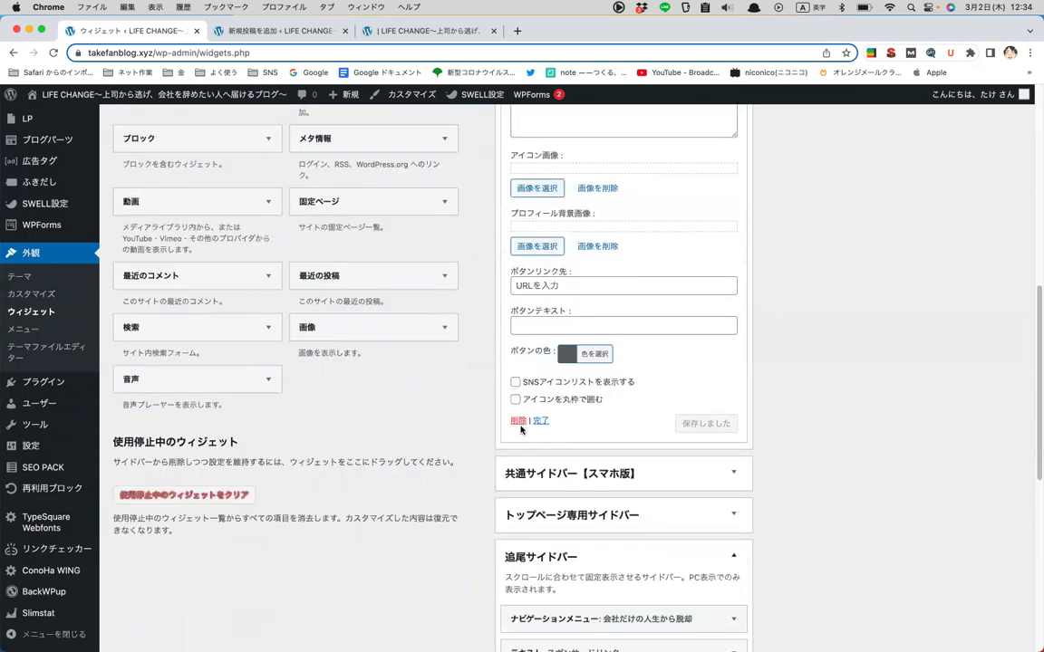
{"action": "left_click", "coordinate": [518, 421]}
{"action": "scroll", "coordinate": [433, 402], "scroll_direction": "up", "scroll_amount": 4}
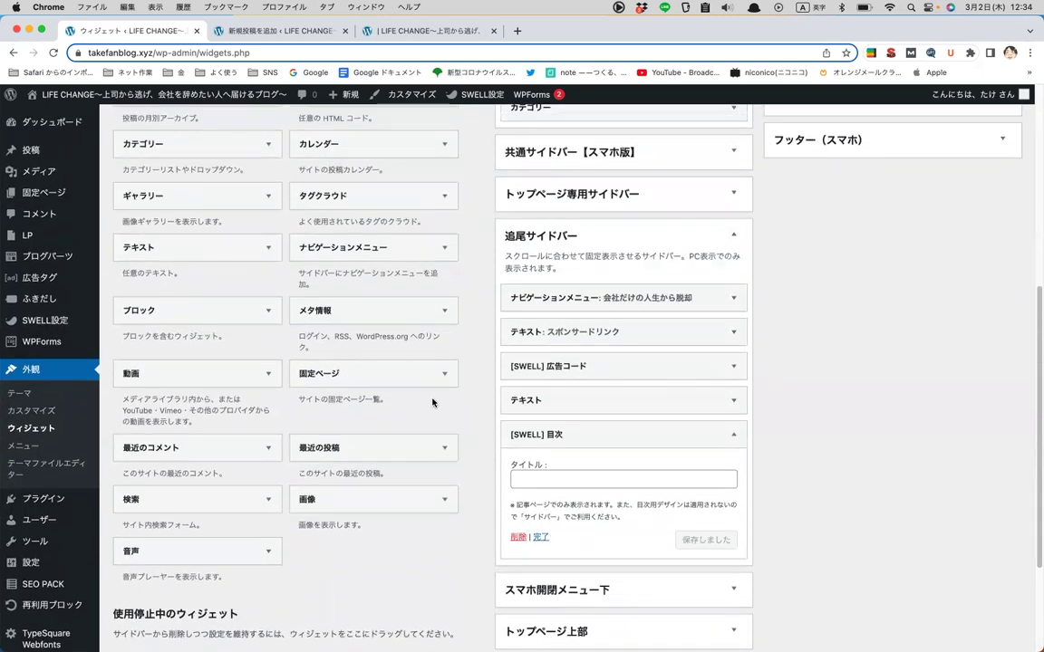
{"action": "scroll", "coordinate": [432, 403], "scroll_direction": "up", "scroll_amount": 6}
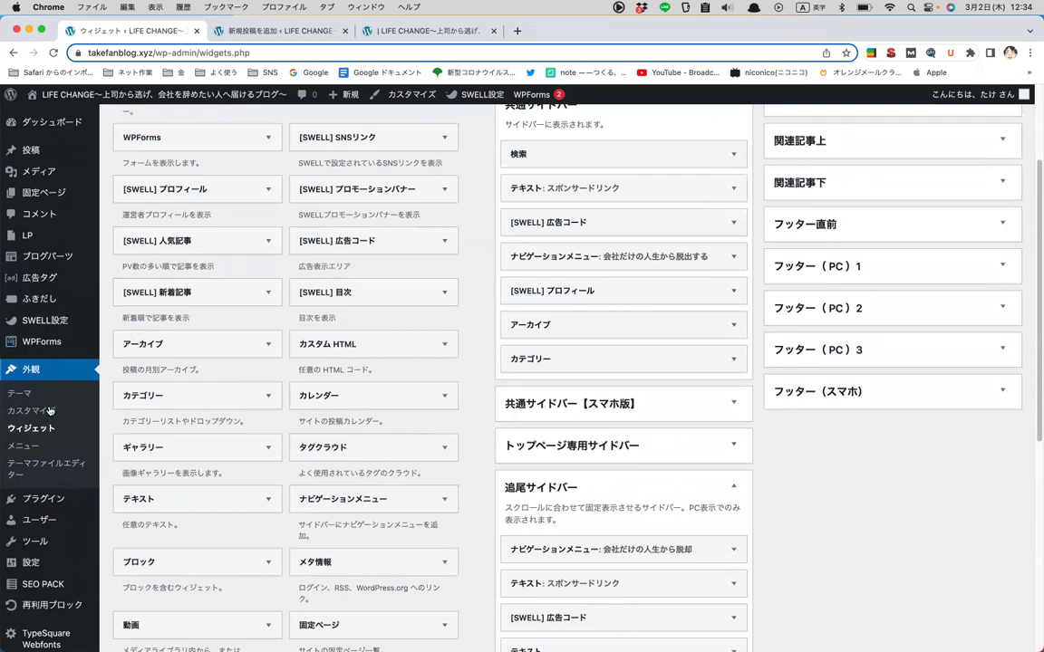
{"action": "scroll", "coordinate": [262, 363], "scroll_direction": "down", "scroll_amount": 1}
{"action": "scroll", "coordinate": [263, 366], "scroll_direction": "down", "scroll_amount": 5}
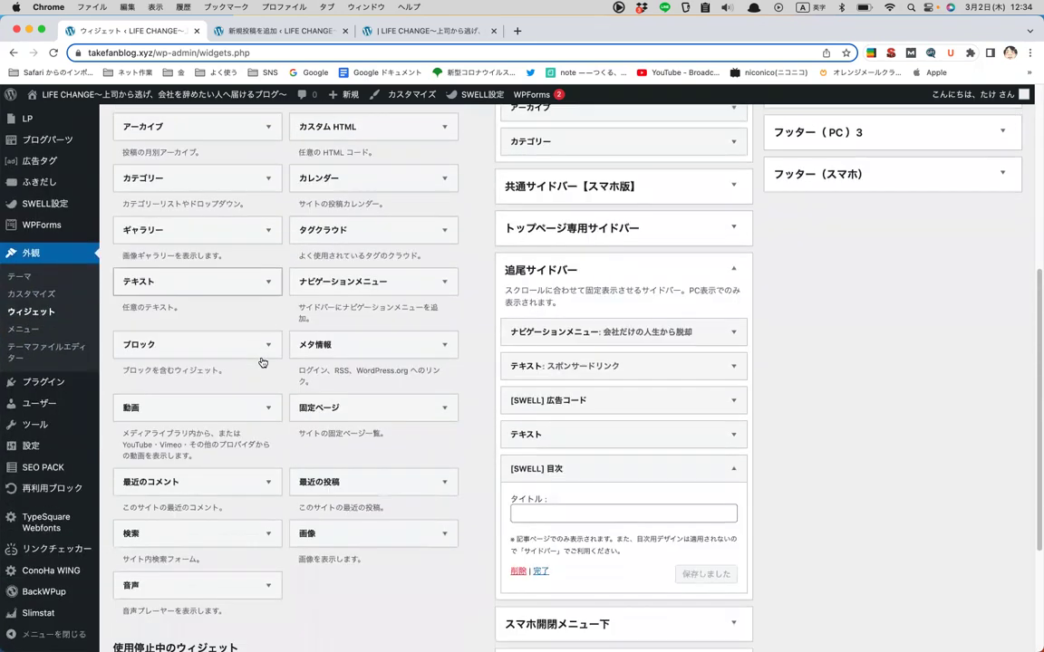
{"action": "scroll", "coordinate": [263, 361], "scroll_direction": "up", "scroll_amount": 10}
{"action": "scroll", "coordinate": [765, 362], "scroll_direction": "down", "scroll_amount": 1}
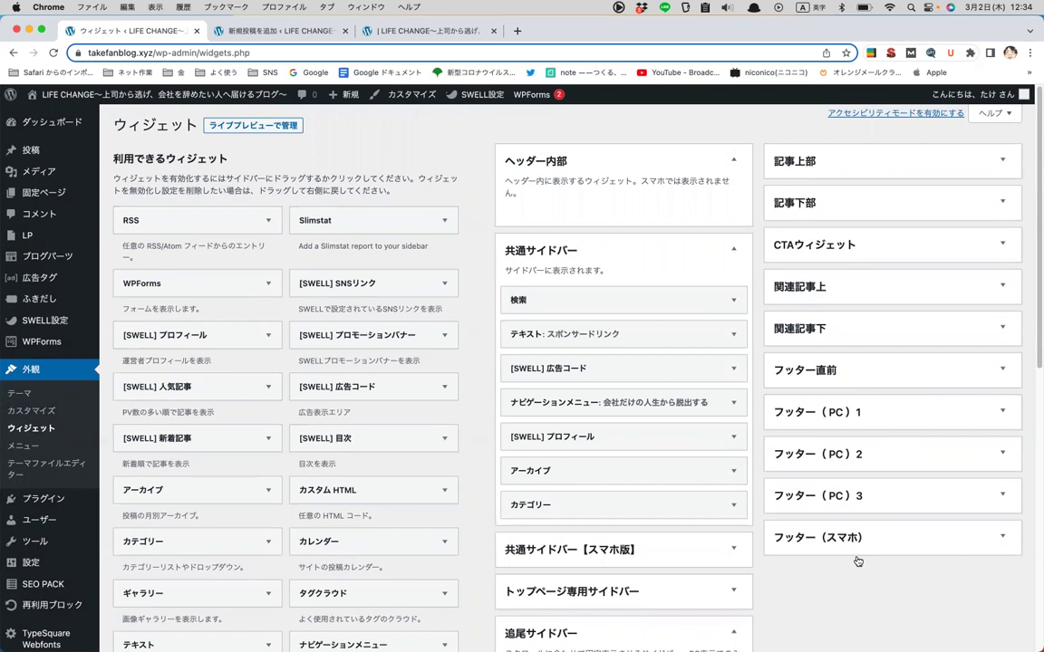
{"action": "scroll", "coordinate": [884, 549], "scroll_direction": "down", "scroll_amount": 9}
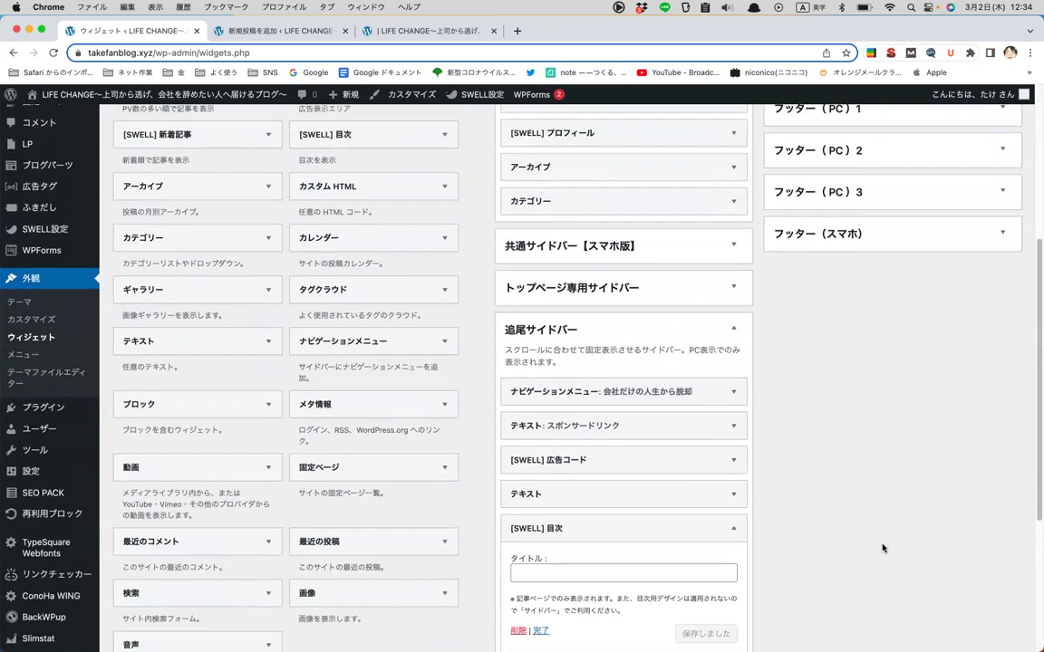
{"action": "scroll", "coordinate": [883, 549], "scroll_direction": "up", "scroll_amount": 9}
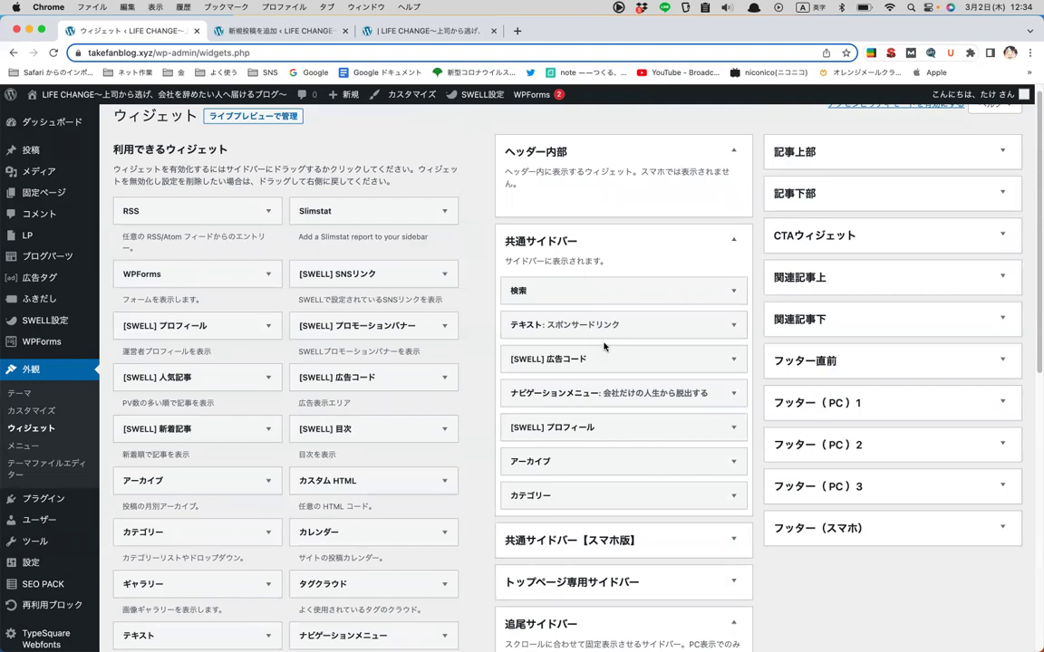
{"action": "scroll", "coordinate": [544, 344], "scroll_direction": "down", "scroll_amount": 4}
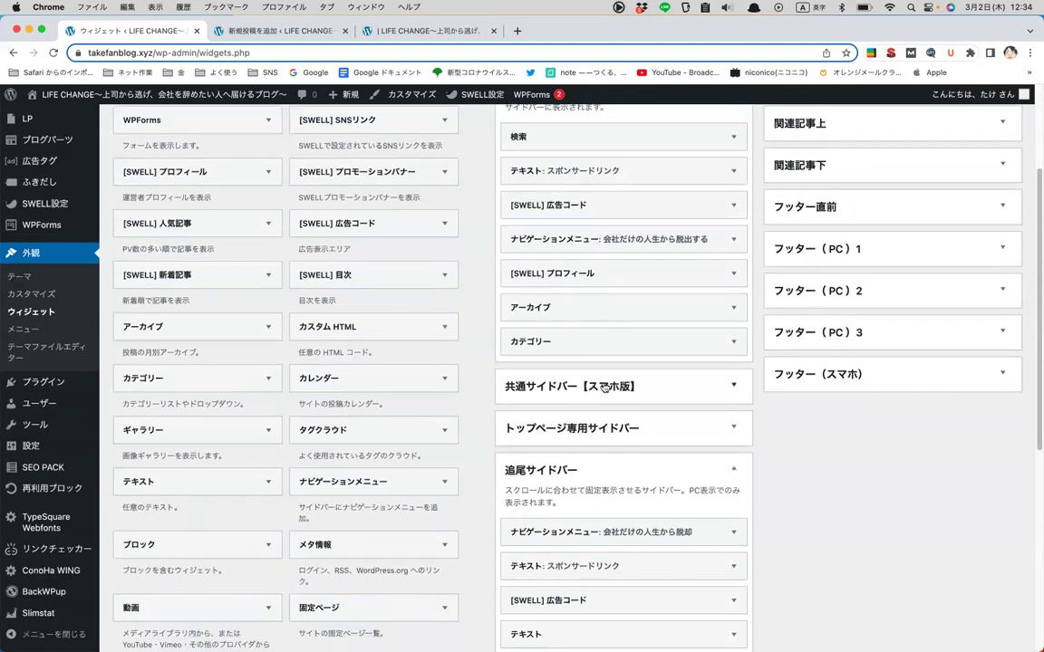
{"action": "scroll", "coordinate": [626, 372], "scroll_direction": "down", "scroll_amount": 2}
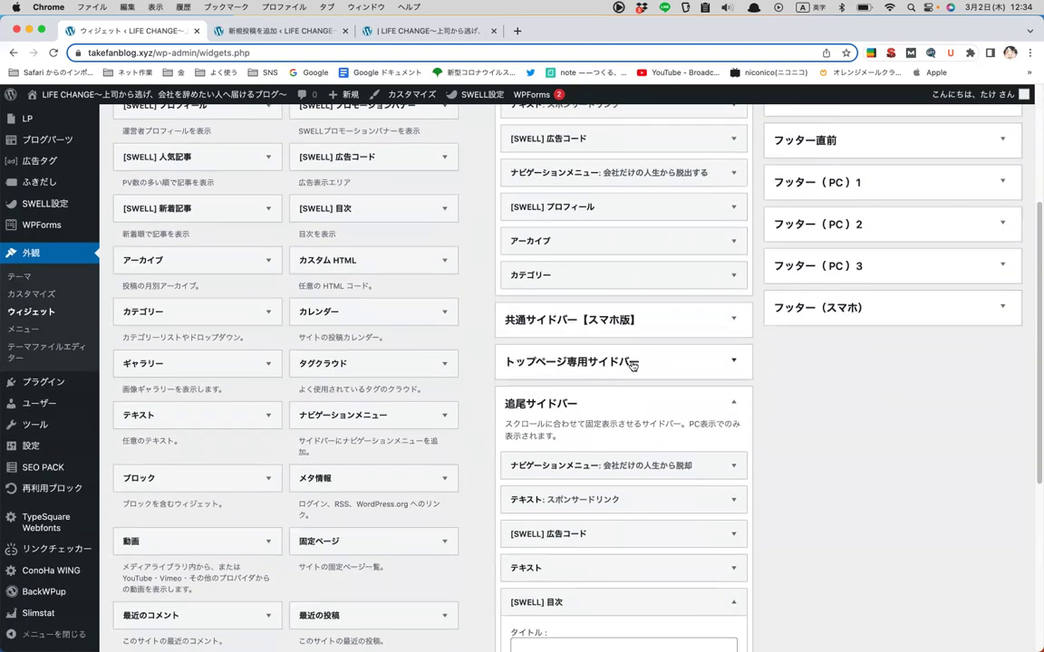
{"action": "scroll", "coordinate": [639, 363], "scroll_direction": "down", "scroll_amount": 2}
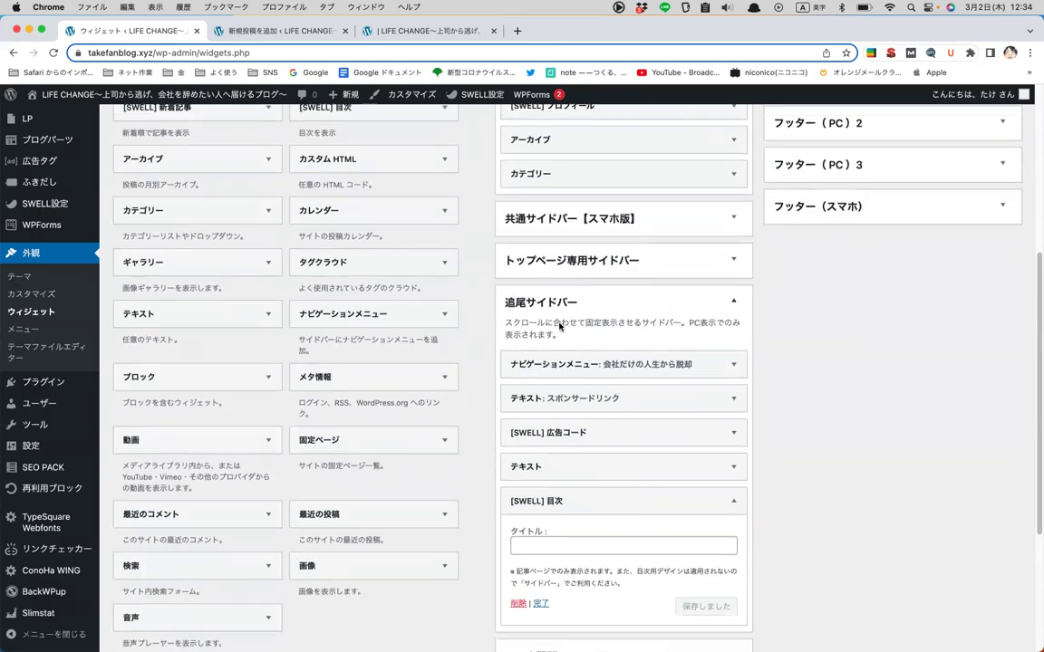
{"action": "scroll", "coordinate": [590, 223], "scroll_direction": "down", "scroll_amount": 4}
{"action": "scroll", "coordinate": [590, 223], "scroll_direction": "up", "scroll_amount": 4}
{"action": "scroll", "coordinate": [590, 223], "scroll_direction": "down", "scroll_amount": 4}
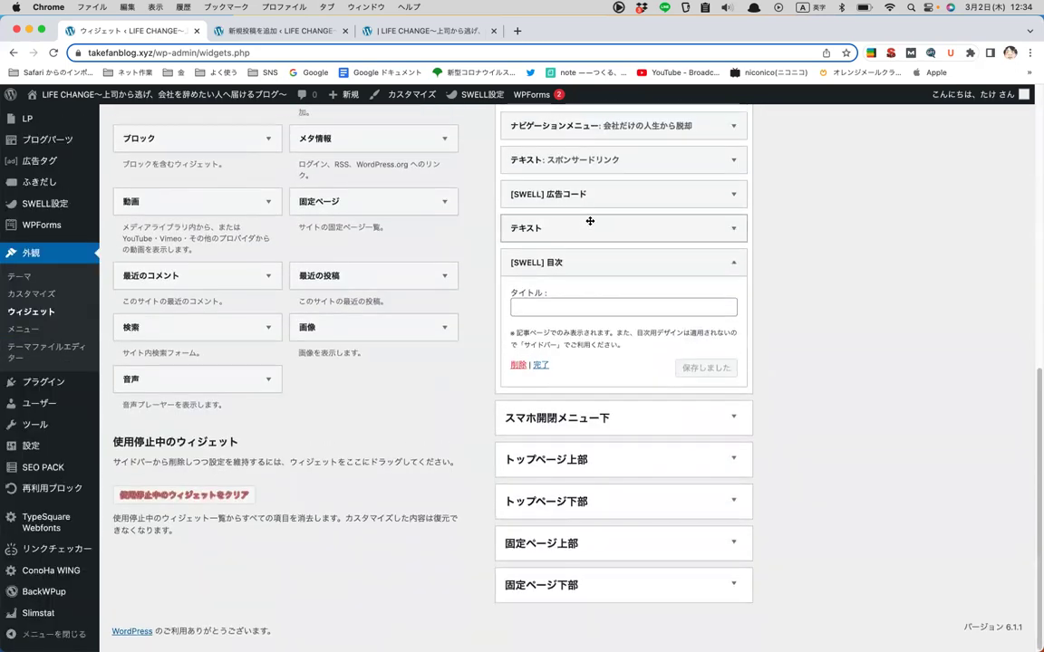
{"action": "scroll", "coordinate": [590, 223], "scroll_direction": "up", "scroll_amount": 3}
{"action": "scroll", "coordinate": [517, 145], "scroll_direction": "up", "scroll_amount": 1}
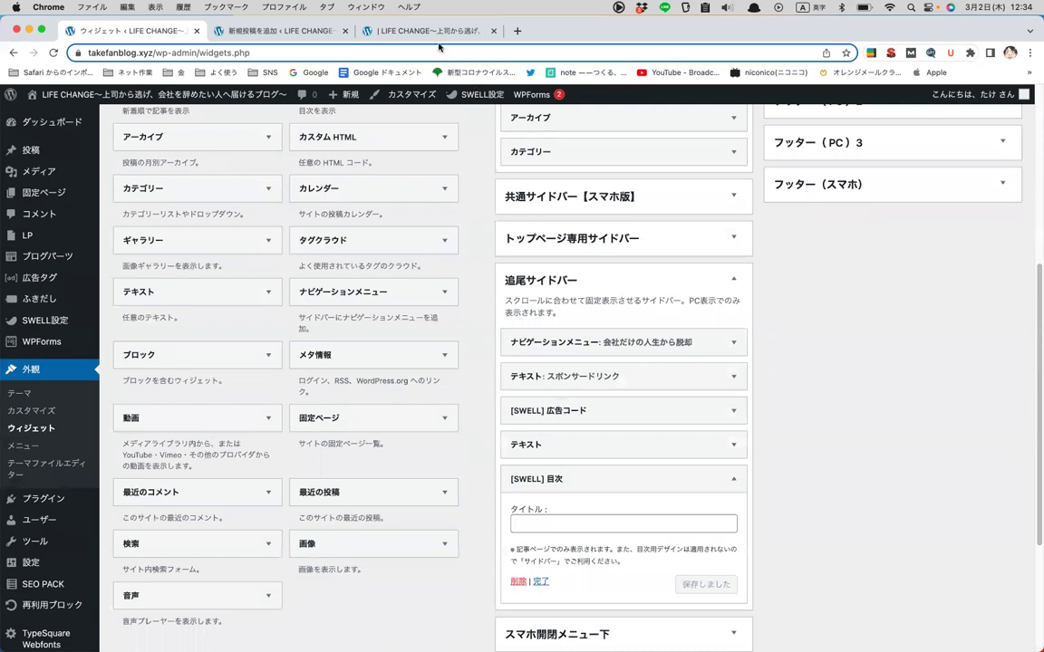
{"action": "left_click", "coordinate": [419, 32]}
{"action": "left_click", "coordinate": [501, 301]}
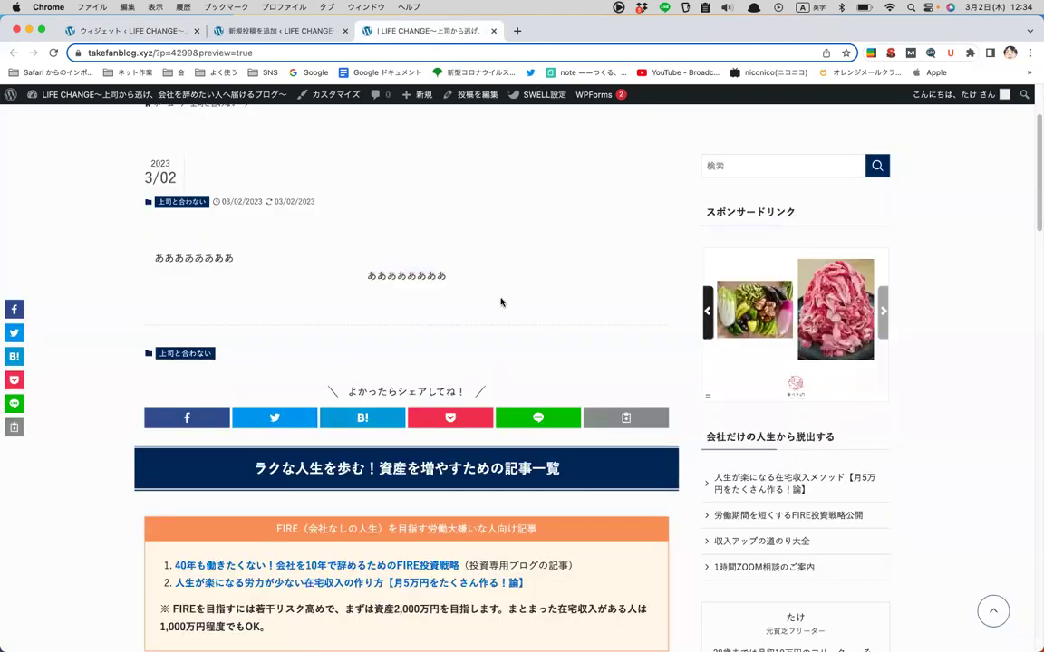
{"action": "key", "text": "super+r"}
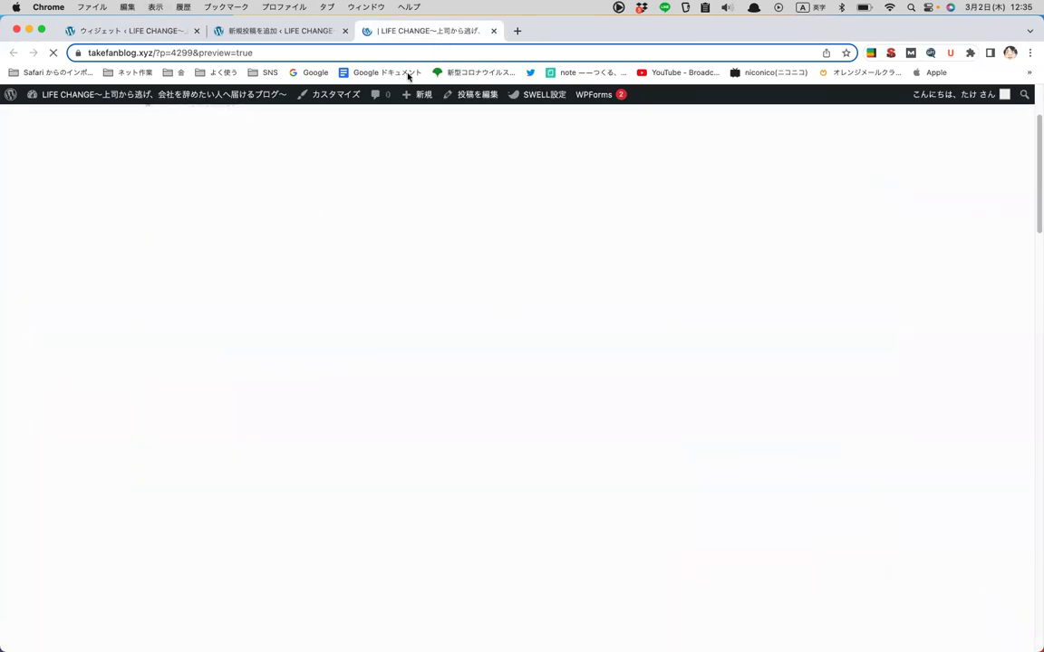
{"action": "scroll", "coordinate": [366, 270], "scroll_direction": "down", "scroll_amount": 15}
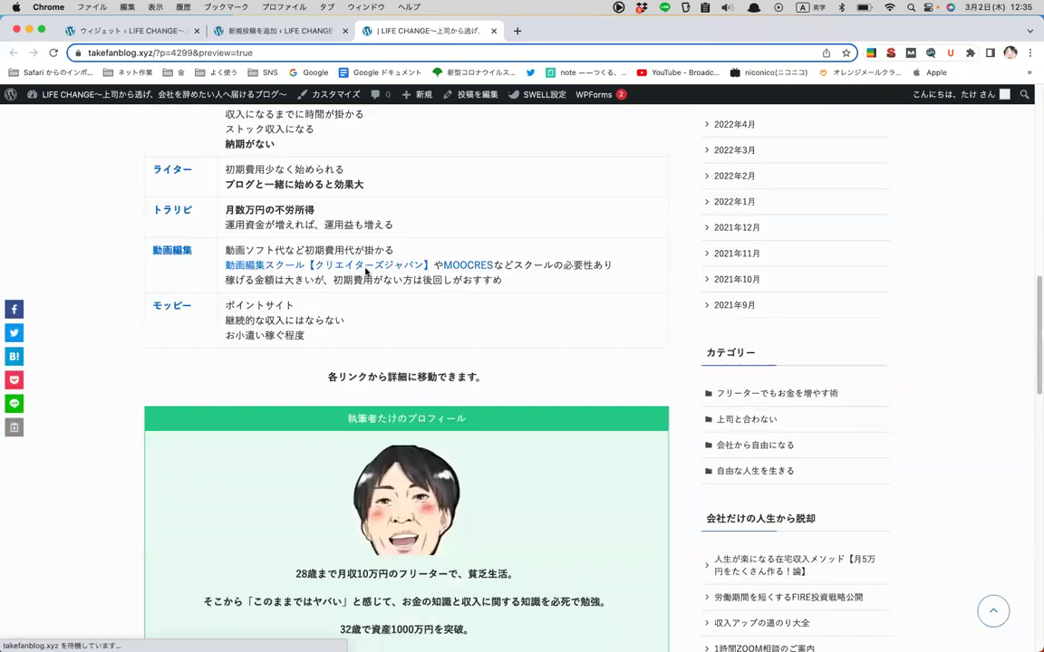
{"action": "scroll", "coordinate": [366, 272], "scroll_direction": "down", "scroll_amount": 10}
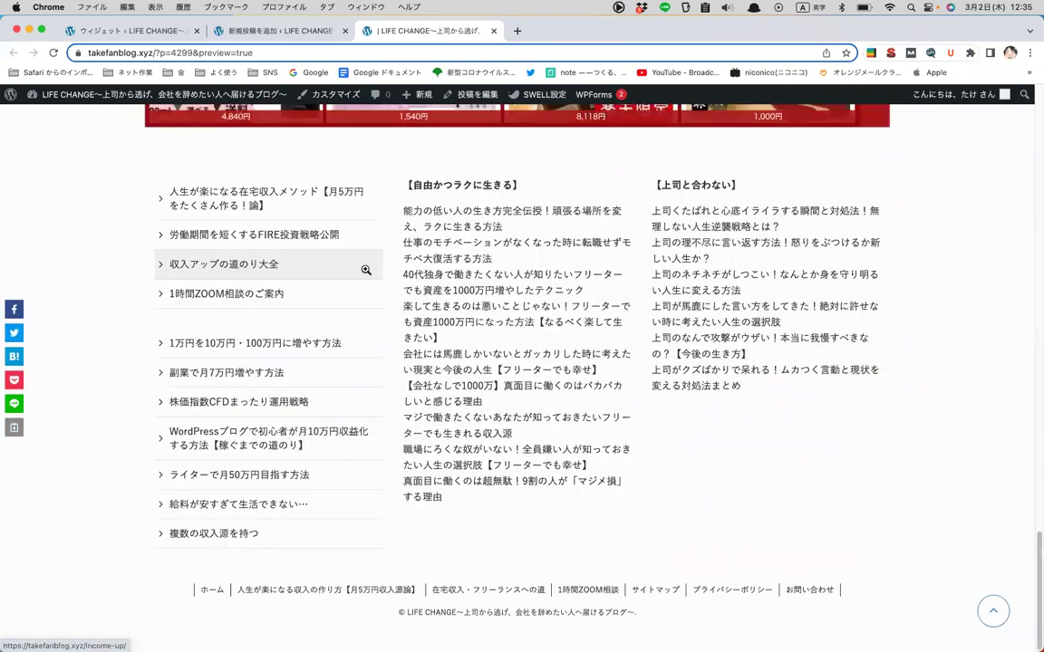
{"action": "scroll", "coordinate": [366, 270], "scroll_direction": "up", "scroll_amount": 15}
{"action": "scroll", "coordinate": [363, 270], "scroll_direction": "down", "scroll_amount": 10}
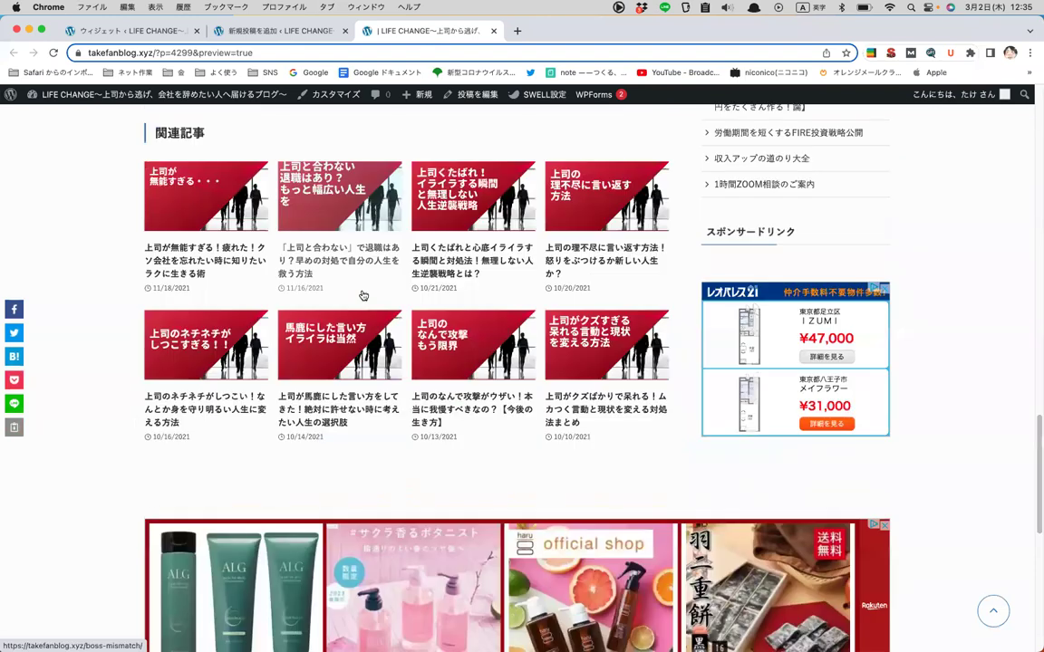
{"action": "left_click", "coordinate": [414, 259]}
{"action": "scroll", "coordinate": [417, 353], "scroll_direction": "down", "scroll_amount": 10}
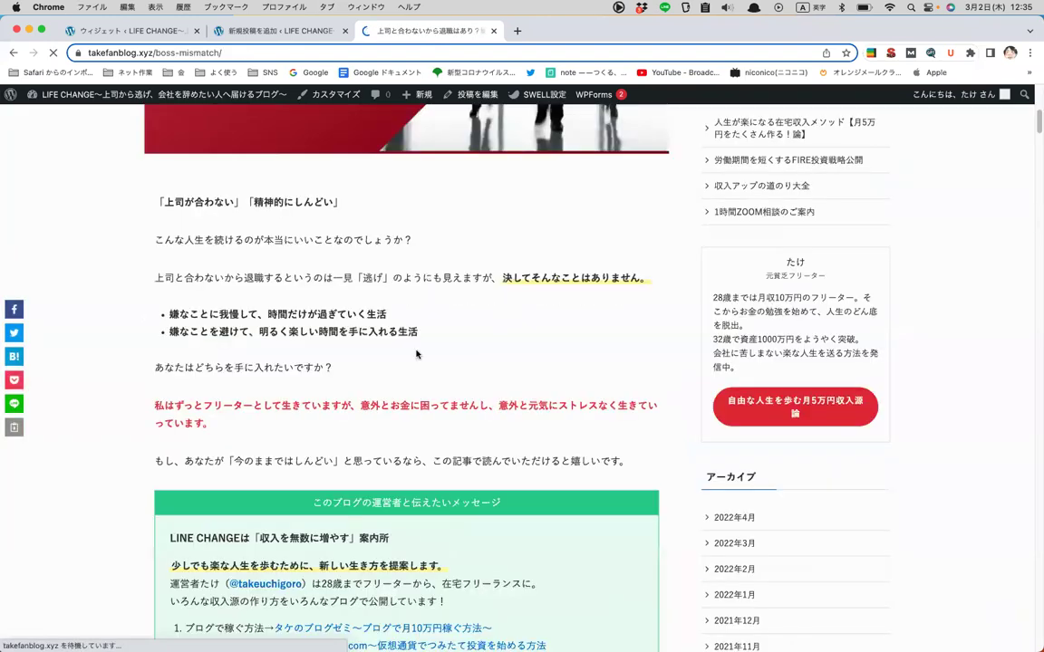
{"action": "scroll", "coordinate": [416, 352], "scroll_direction": "down", "scroll_amount": 15}
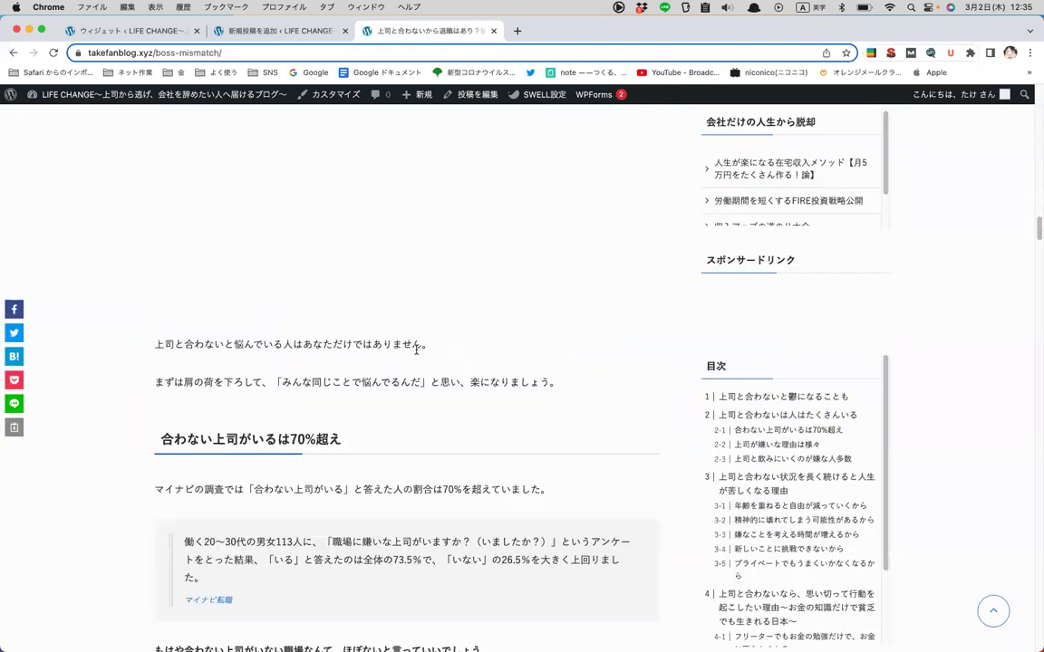
{"action": "scroll", "coordinate": [746, 326], "scroll_direction": "down", "scroll_amount": 15}
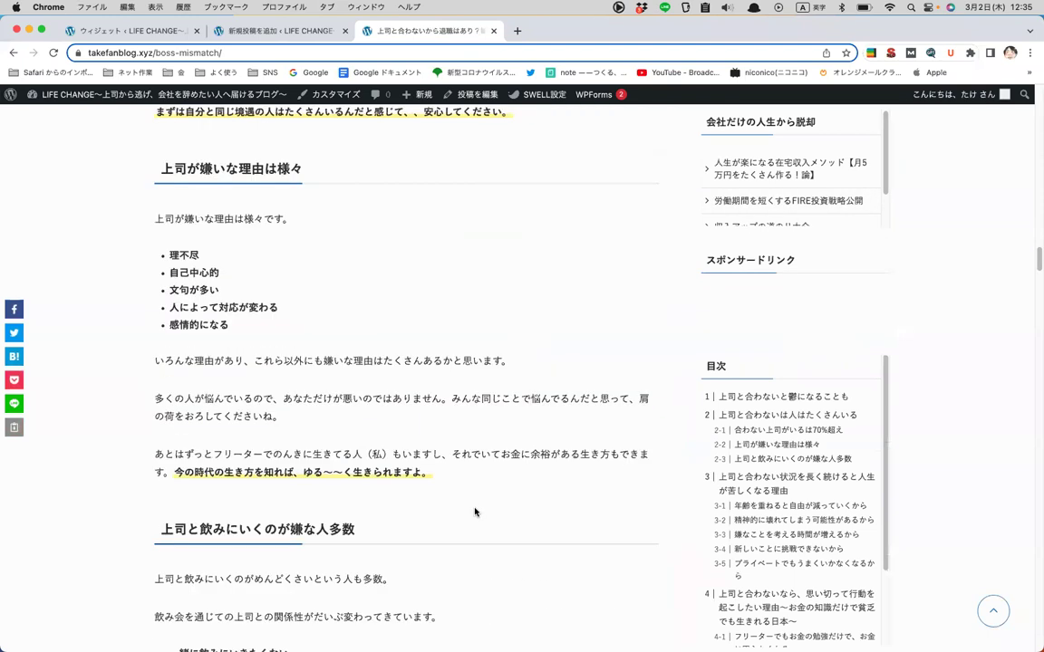
{"action": "scroll", "coordinate": [474, 513], "scroll_direction": "down", "scroll_amount": 20}
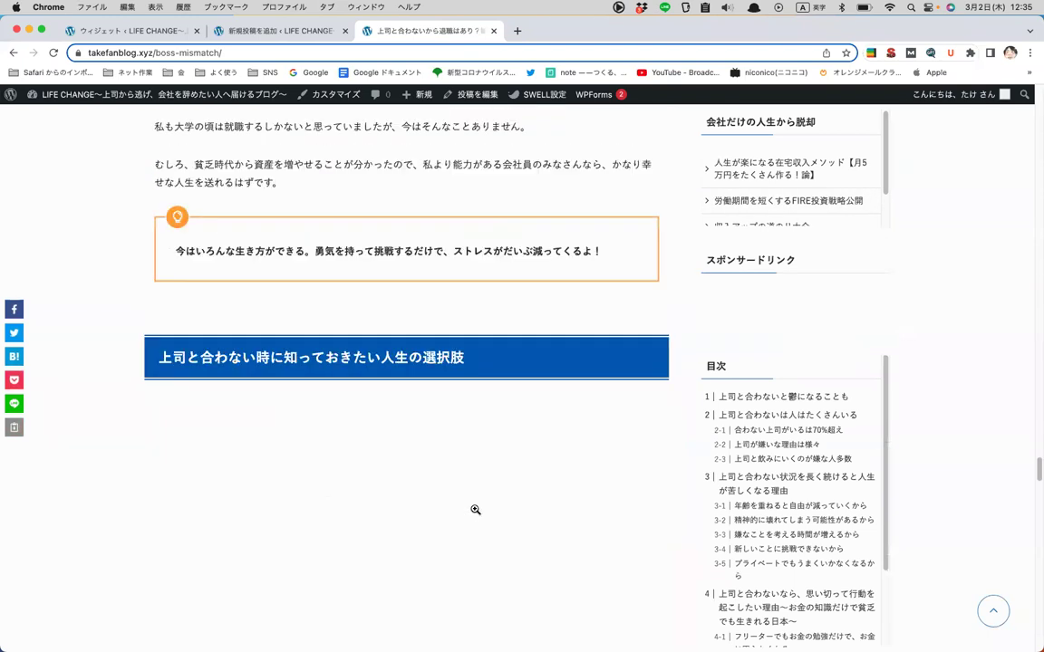
{"action": "scroll", "coordinate": [794, 380], "scroll_direction": "down", "scroll_amount": 3}
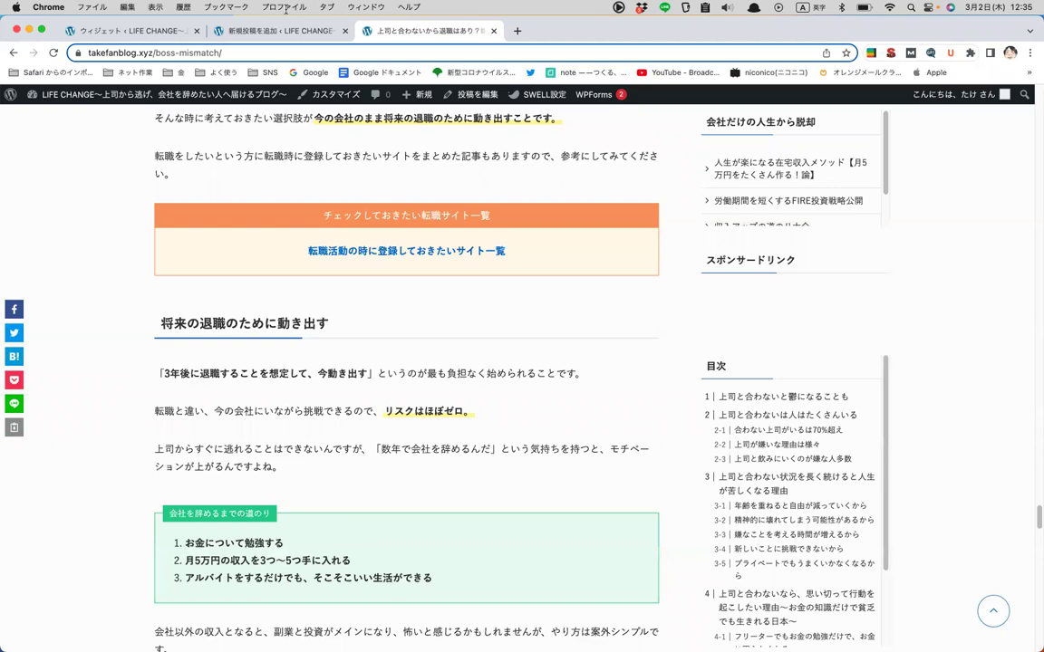
{"action": "left_click", "coordinate": [175, 33]}
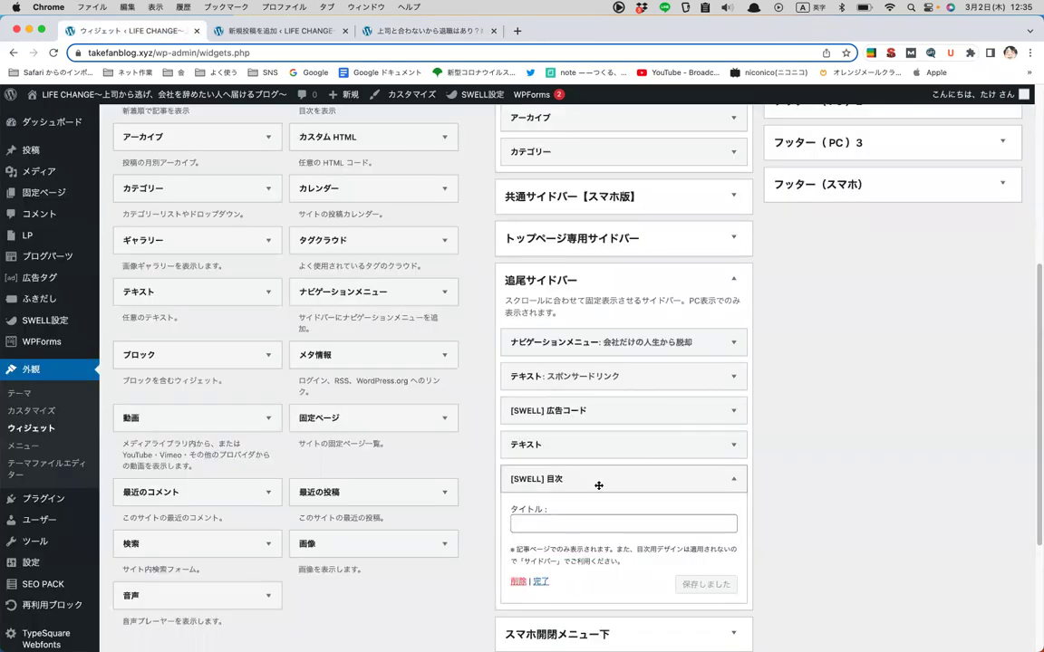
- Delete the empty テキスト widget from 追尾サイドバー
{"action": "scroll", "coordinate": [775, 362], "scroll_direction": "down", "scroll_amount": 3}
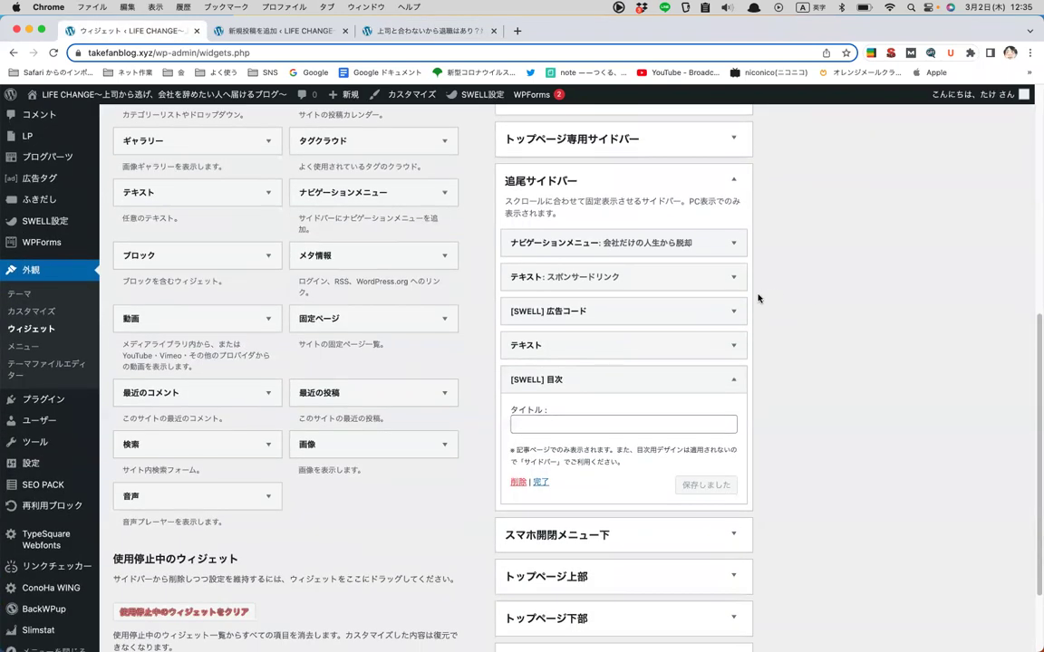
{"action": "left_click", "coordinate": [731, 345]}
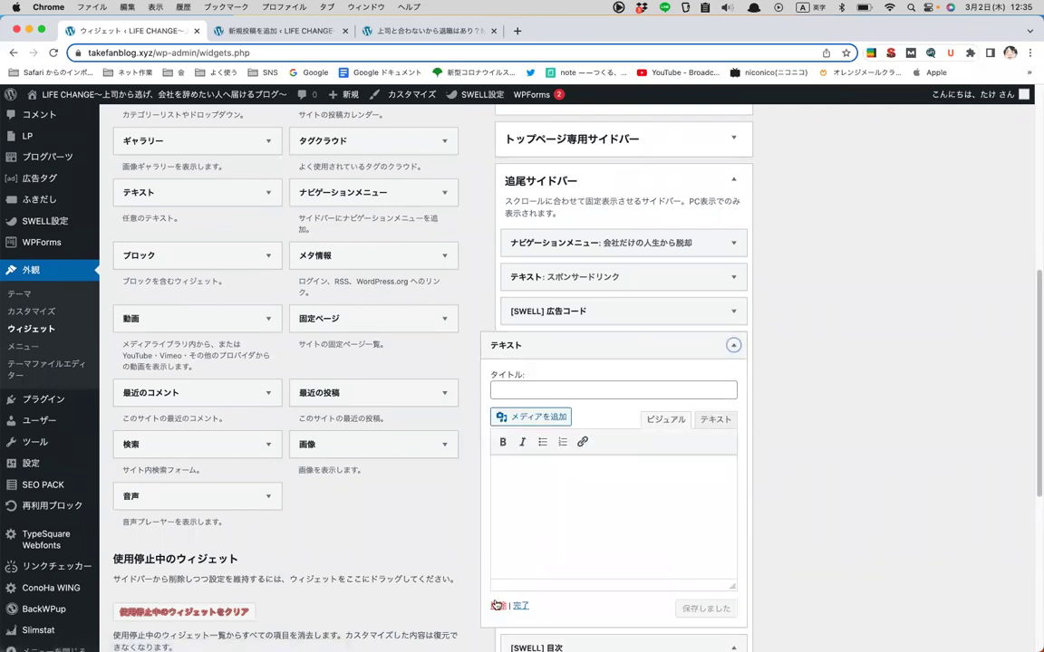
{"action": "left_click", "coordinate": [497, 605]}
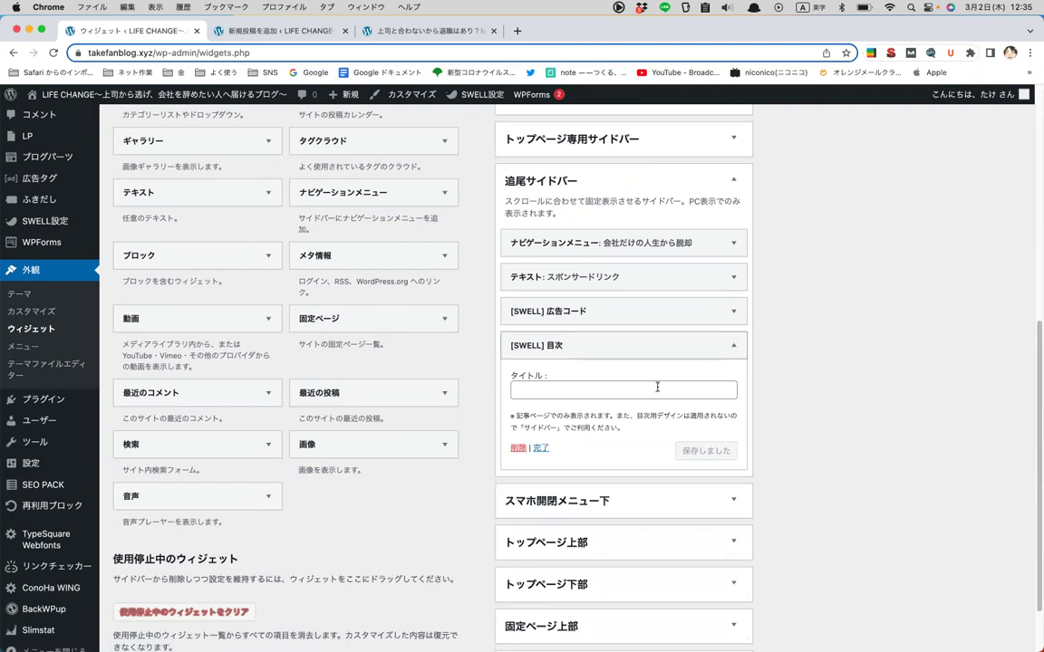
- Title the [SWELL] 目次 widget '目次' and save it
{"action": "left_click", "coordinate": [577, 391]}
{"action": "key", "text": "ctrl+space"}
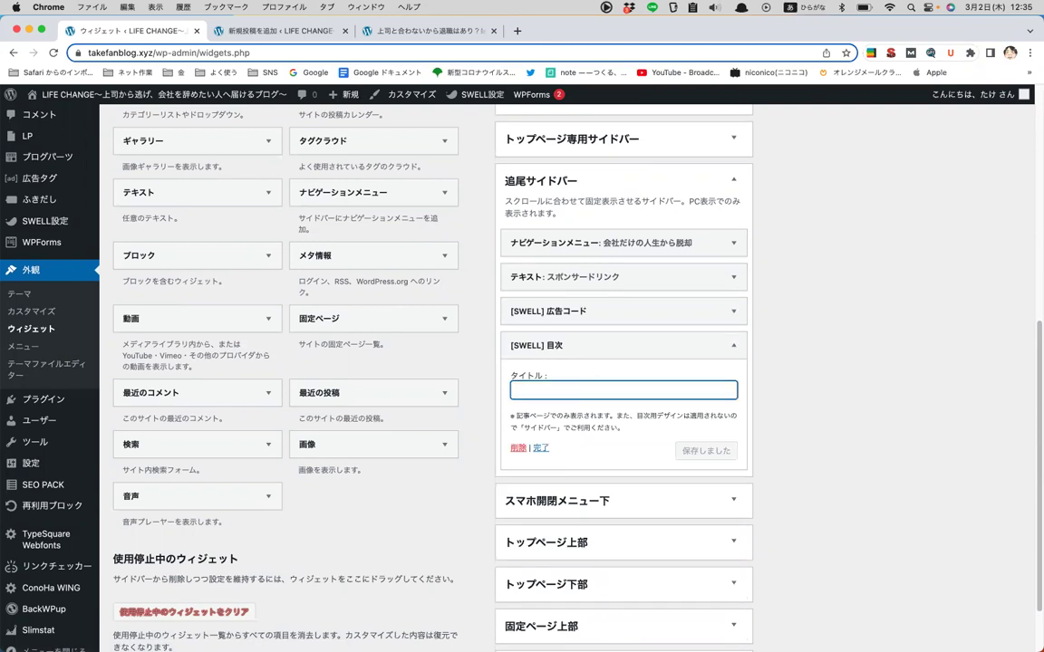
{"action": "type", "text": "もくい"}
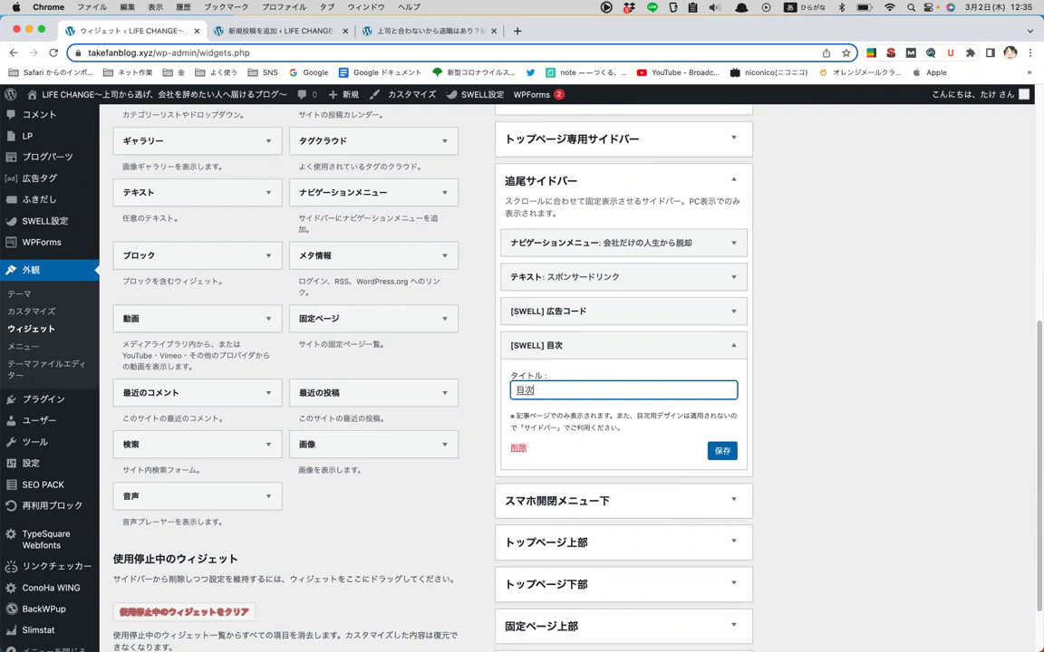
{"action": "left_click", "coordinate": [722, 450]}
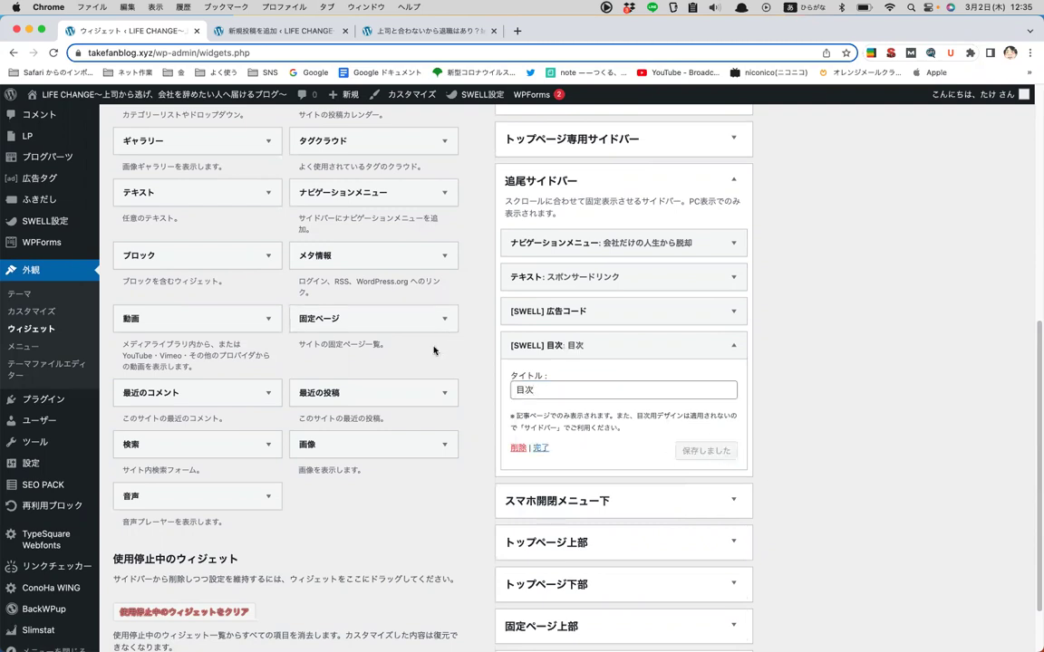
{"action": "scroll", "coordinate": [433, 350], "scroll_direction": "up", "scroll_amount": 2}
{"action": "scroll", "coordinate": [434, 353], "scroll_direction": "down", "scroll_amount": 5}
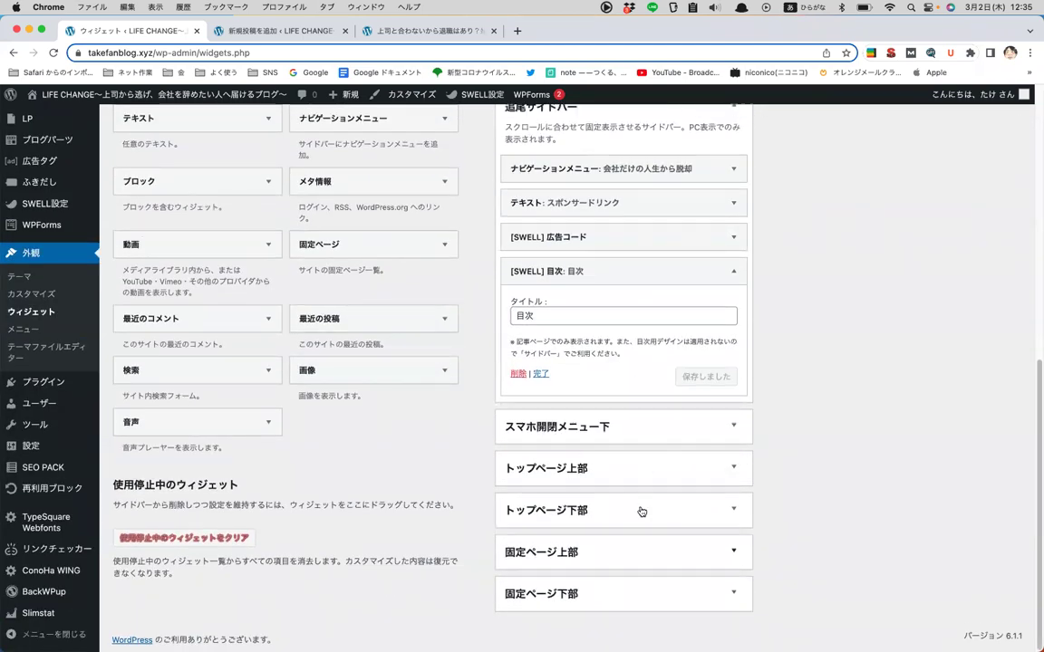
{"action": "scroll", "coordinate": [644, 513], "scroll_direction": "up", "scroll_amount": 10}
{"action": "scroll", "coordinate": [657, 512], "scroll_direction": "up", "scroll_amount": 1}
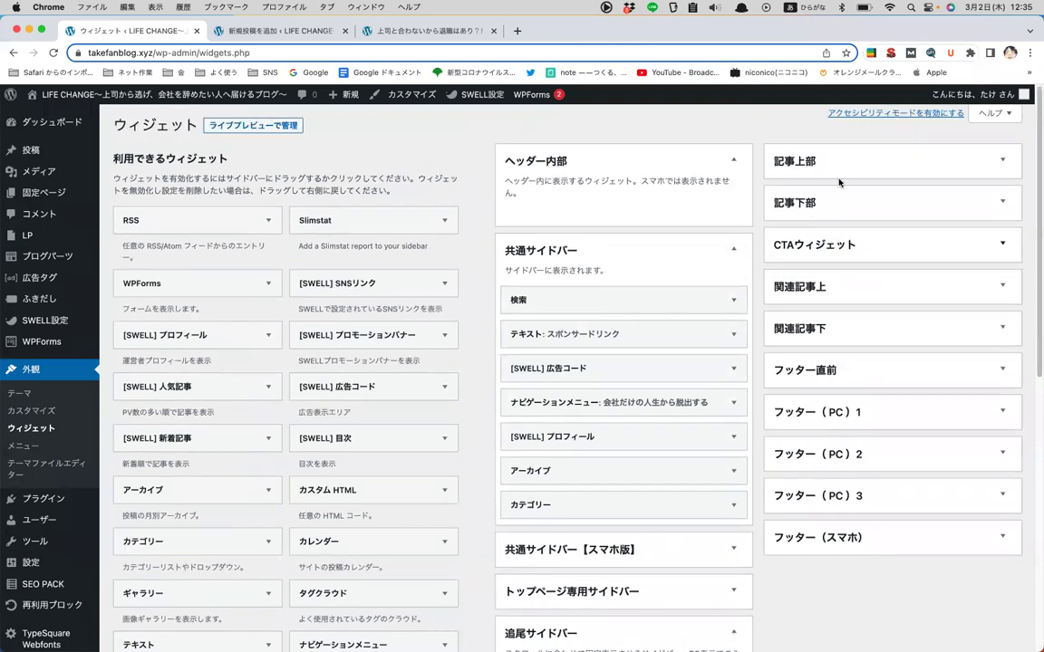
{"action": "left_click", "coordinate": [815, 247]}
{"action": "left_click", "coordinate": [847, 246]}
{"action": "left_click", "coordinate": [861, 245]}
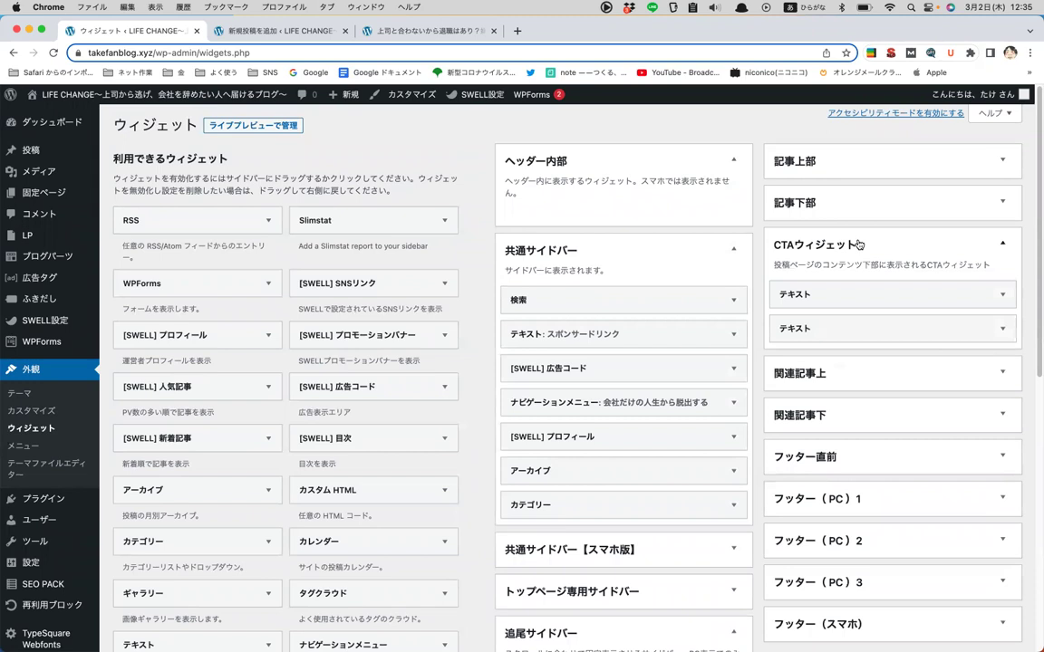
{"action": "left_click", "coordinate": [857, 246]}
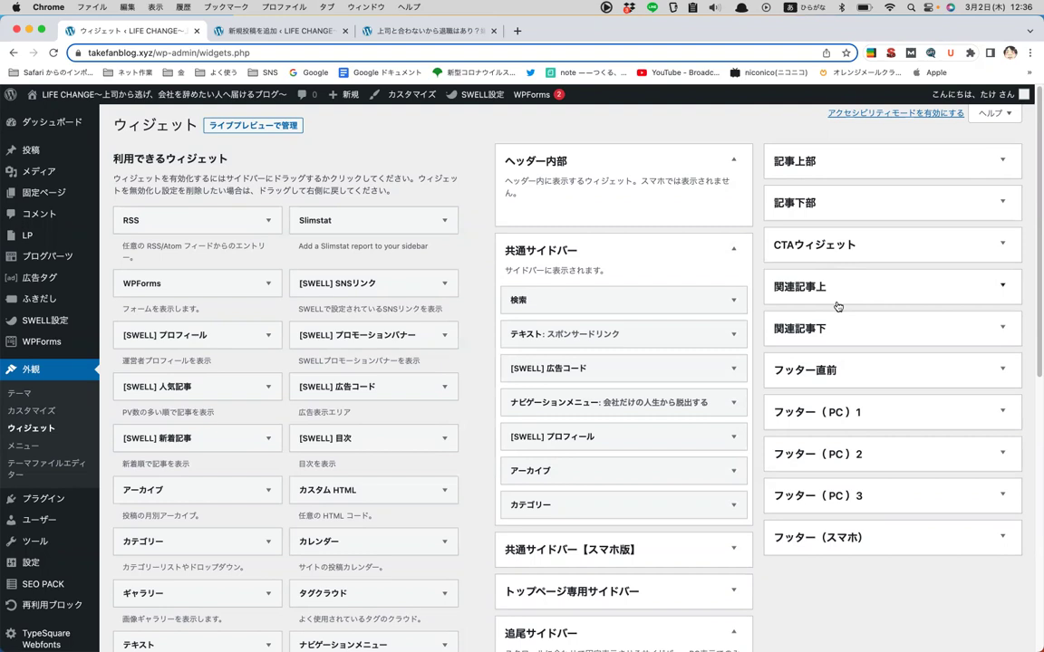
{"action": "scroll", "coordinate": [828, 328], "scroll_direction": "down", "scroll_amount": 3}
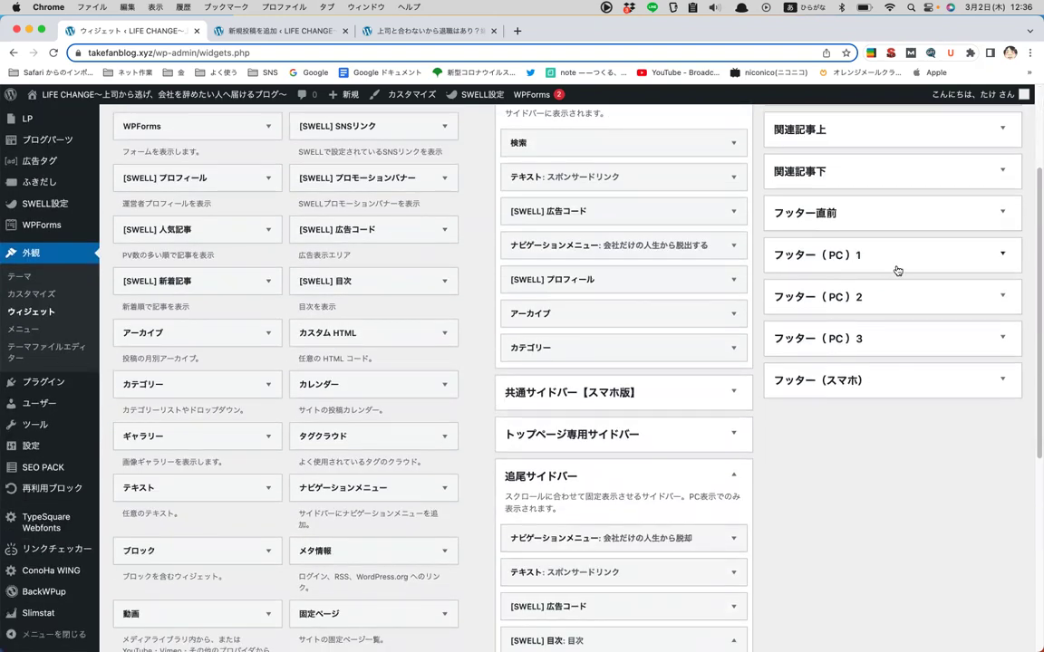
{"action": "left_click", "coordinate": [897, 271]}
{"action": "left_click", "coordinate": [897, 271]}
{"action": "left_click", "coordinate": [881, 296]}
{"action": "left_click", "coordinate": [877, 312]}
{"action": "left_click", "coordinate": [876, 355]}
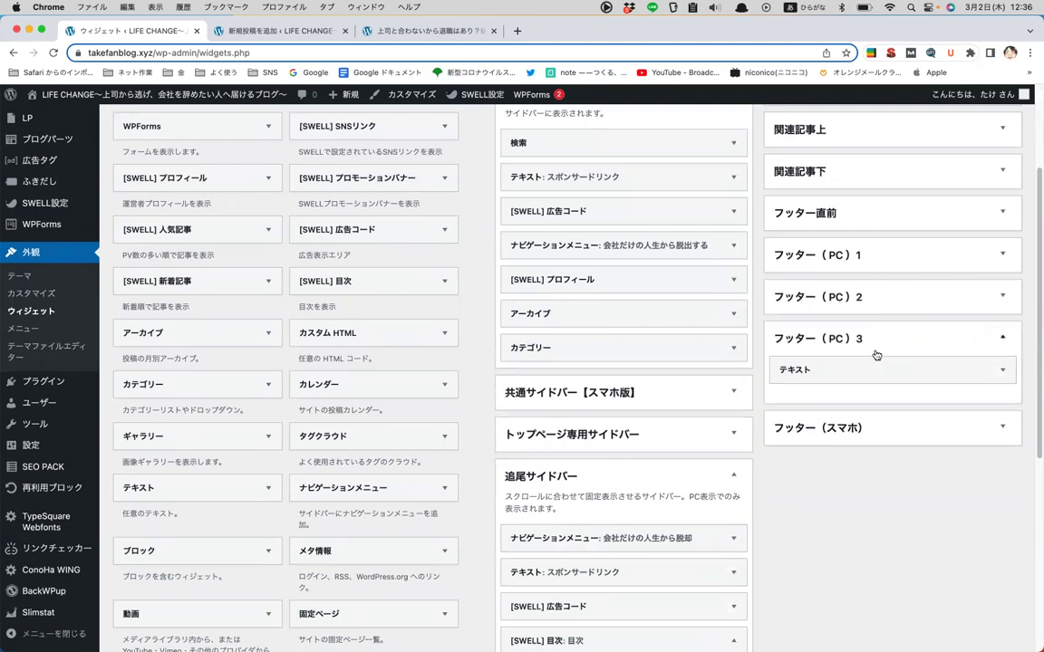
{"action": "left_click", "coordinate": [877, 354]}
{"action": "scroll", "coordinate": [870, 299], "scroll_direction": "up", "scroll_amount": 2}
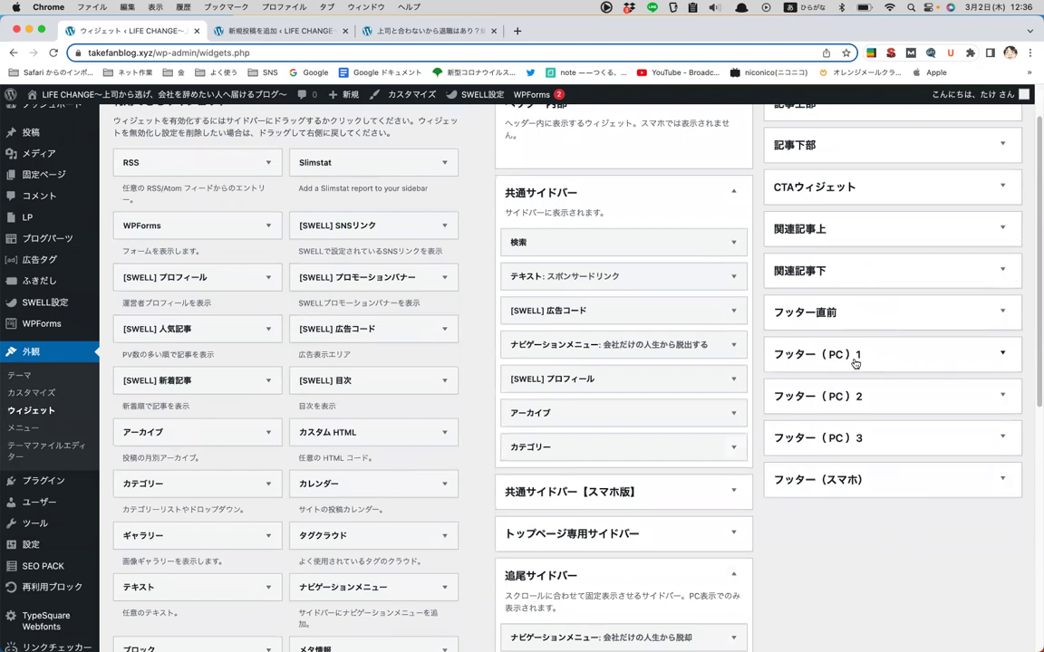
{"action": "left_click", "coordinate": [854, 364]}
{"action": "left_click", "coordinate": [856, 355]}
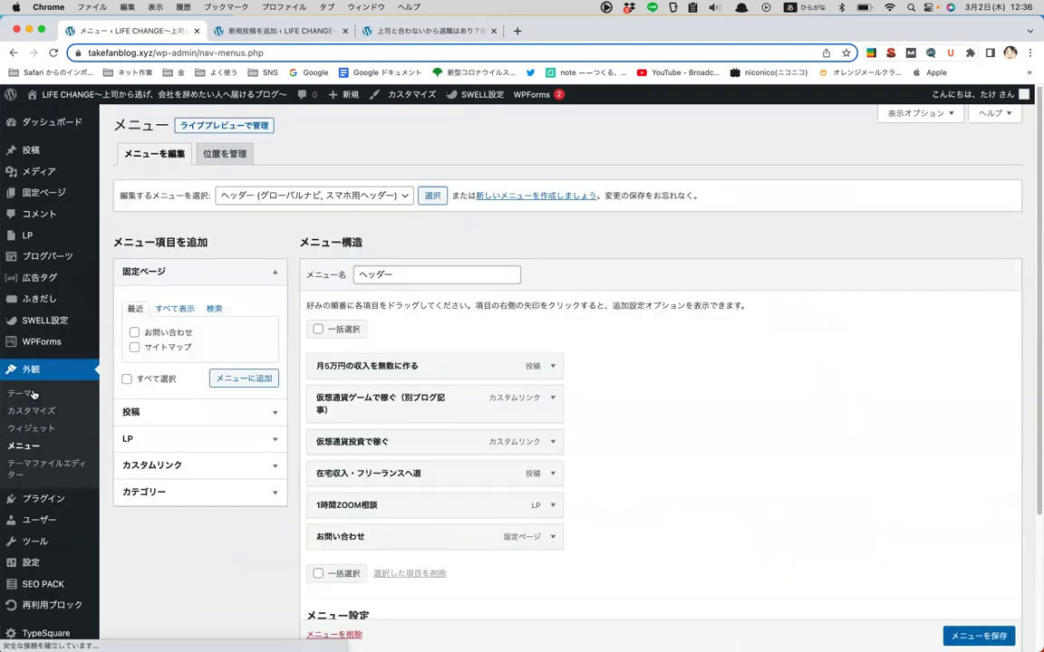
- Keep the ヘッダー menu selected and show all pages in the 固定ページ box
{"action": "left_click", "coordinate": [391, 196]}
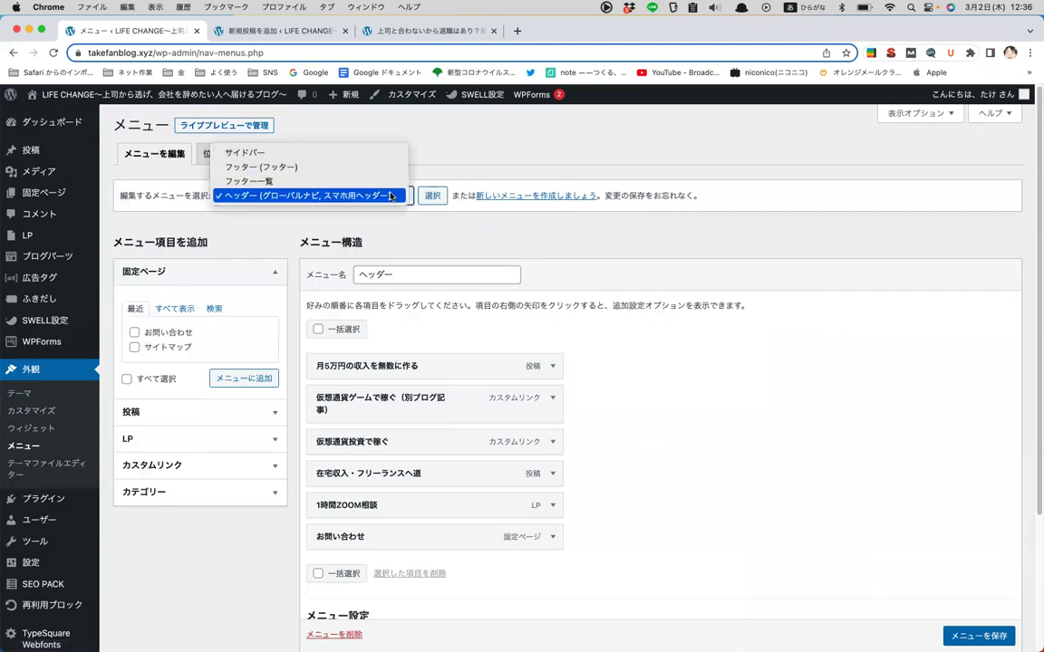
{"action": "left_click", "coordinate": [391, 196]}
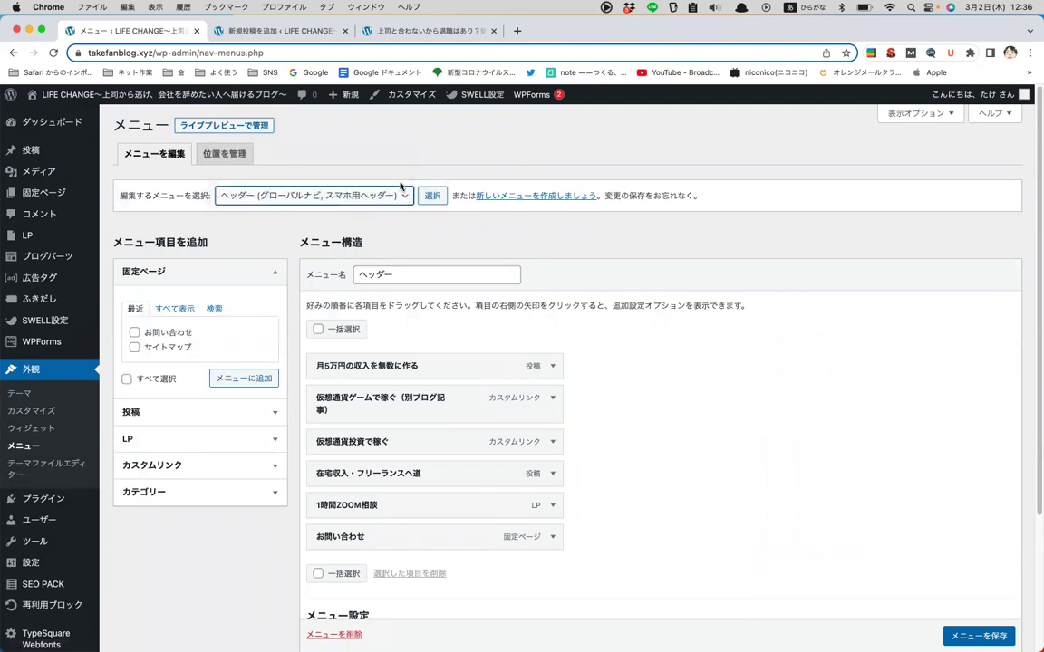
{"action": "left_click", "coordinate": [655, 211]}
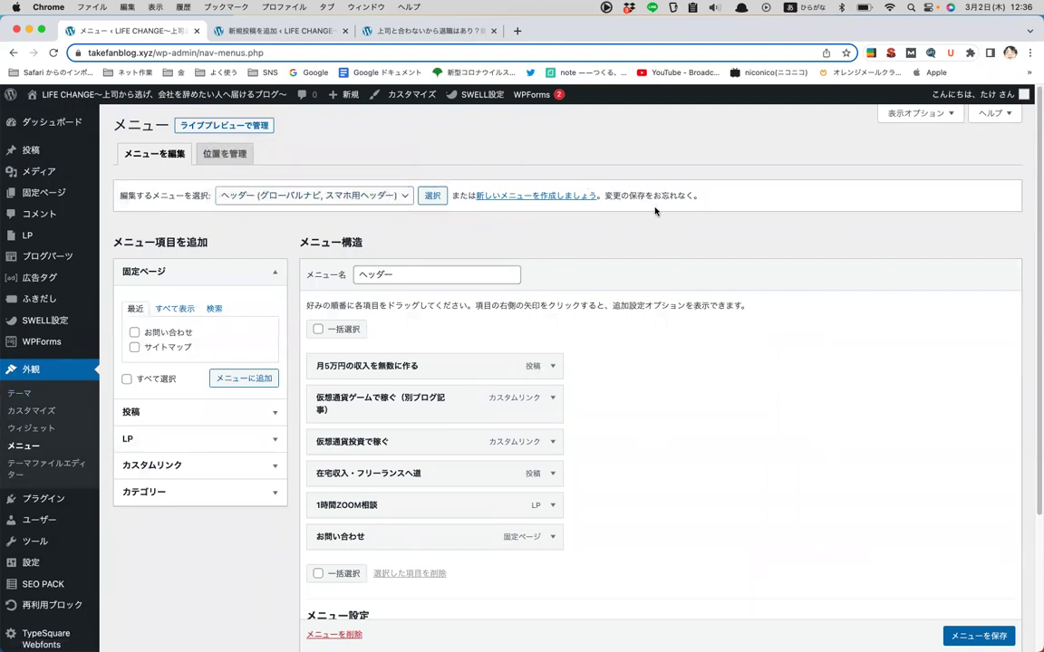
{"action": "left_click", "coordinate": [184, 310]}
{"action": "left_click", "coordinate": [164, 336]}
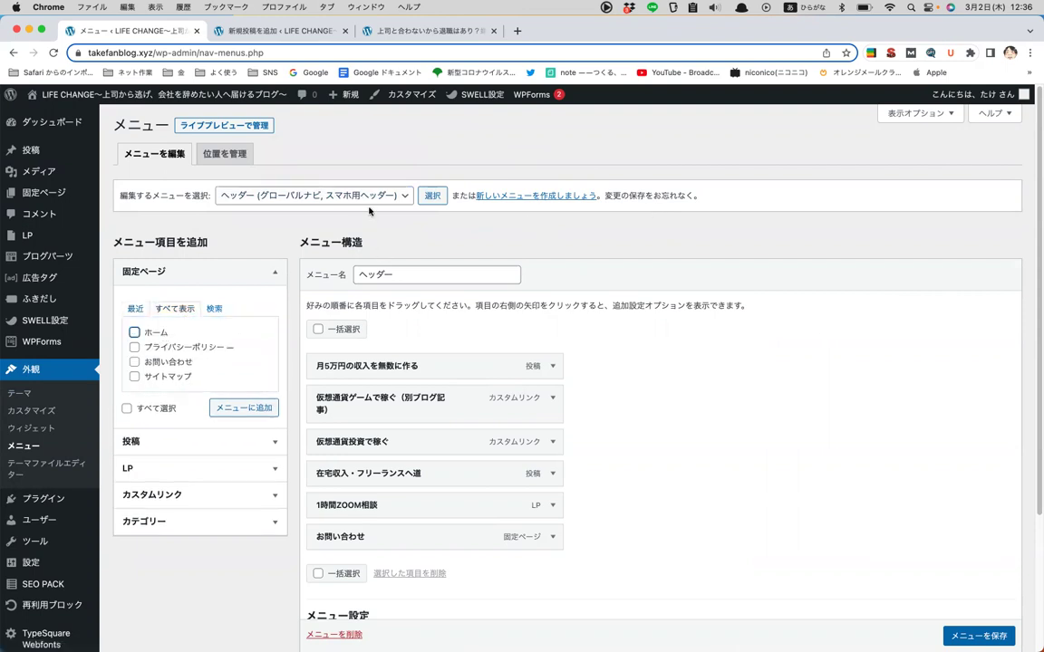
- Review the live blog article's header navigation and footer menu
{"action": "left_click", "coordinate": [436, 27]}
{"action": "scroll", "coordinate": [448, 238], "scroll_direction": "up", "scroll_amount": 15}
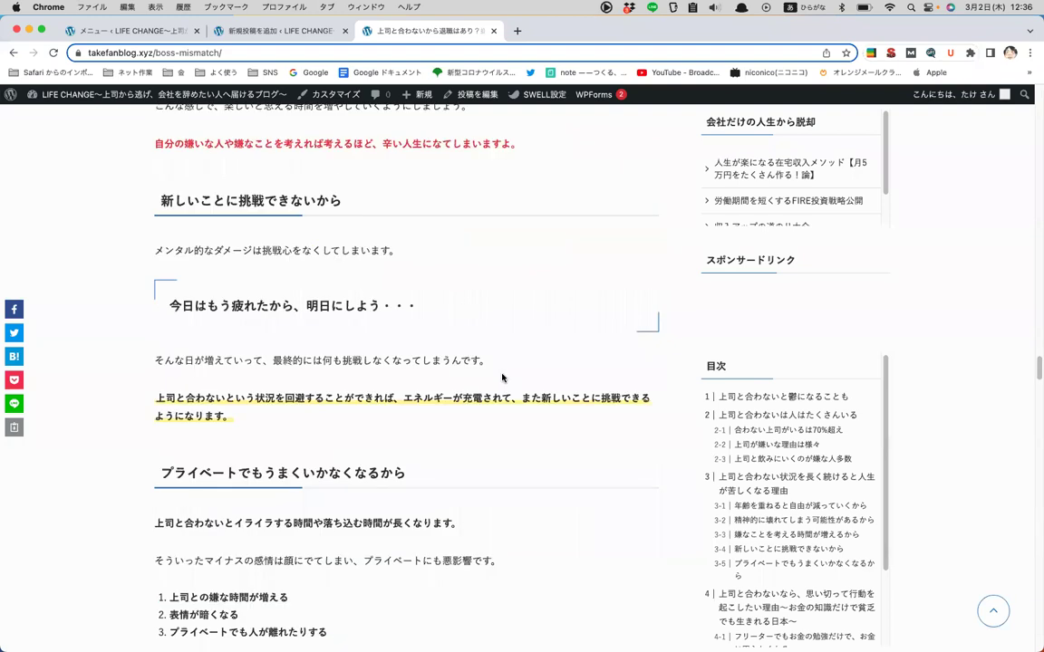
{"action": "scroll", "coordinate": [535, 478], "scroll_direction": "up", "scroll_amount": 15}
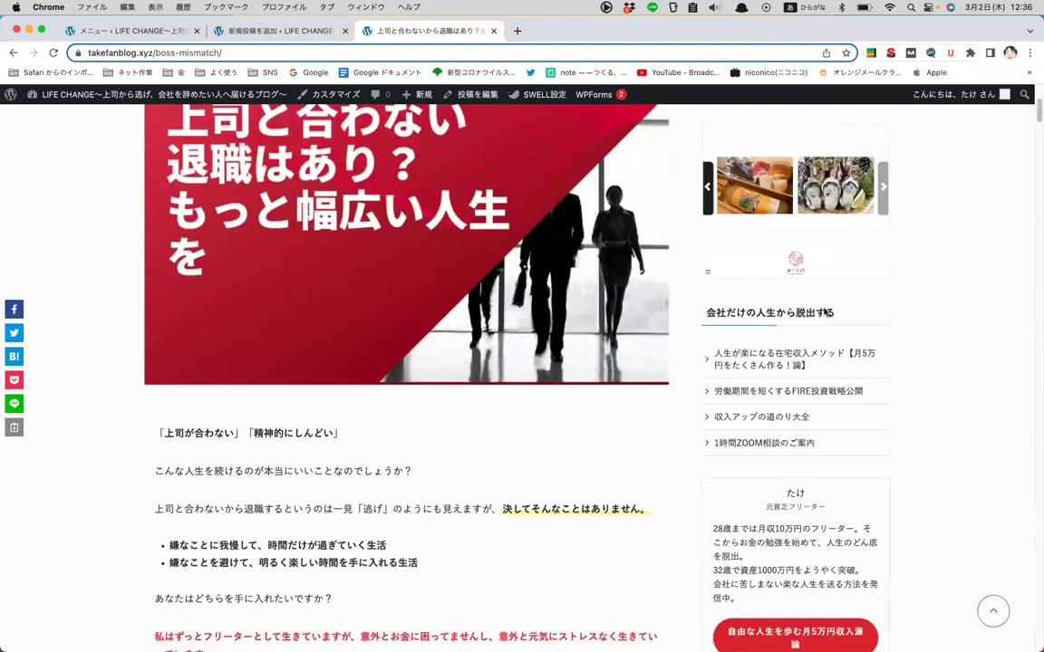
{"action": "scroll", "coordinate": [826, 311], "scroll_direction": "up", "scroll_amount": 5}
{"action": "left_click_drag", "start_coordinate": [803, 162], "coordinate": [201, 189]}
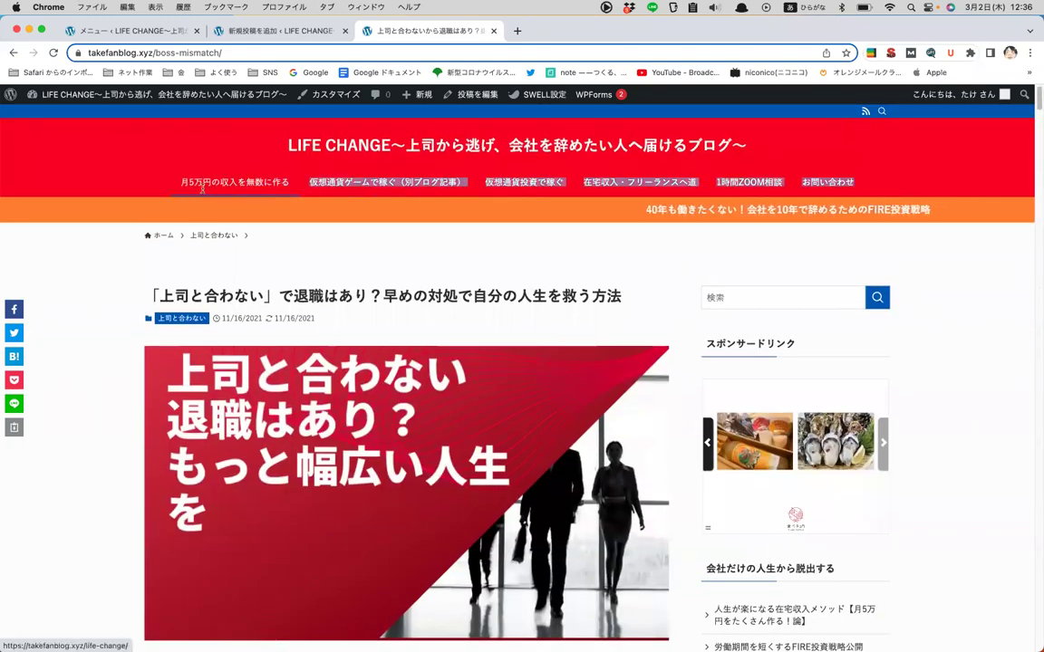
{"action": "scroll", "coordinate": [466, 285], "scroll_direction": "down", "scroll_amount": 6}
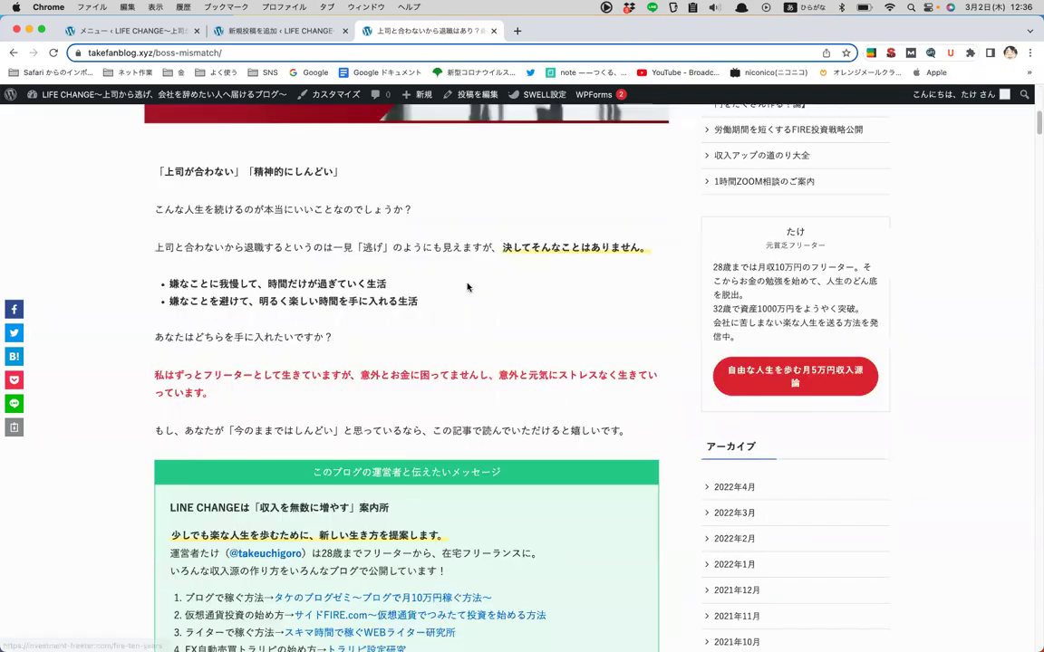
{"action": "scroll", "coordinate": [468, 287], "scroll_direction": "down", "scroll_amount": 20}
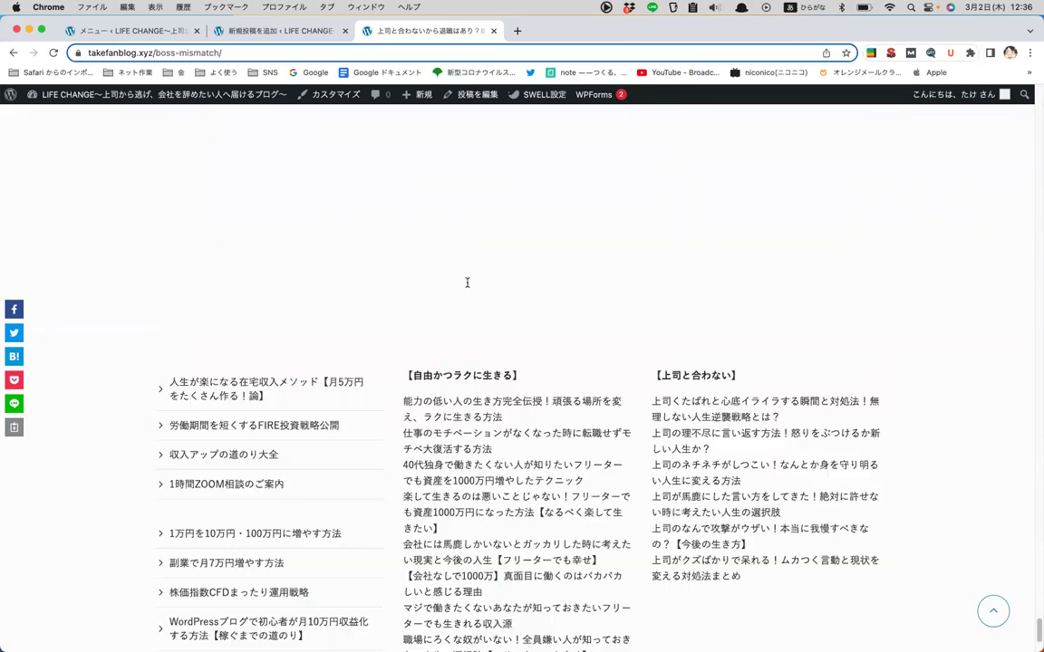
{"action": "scroll", "coordinate": [745, 275], "scroll_direction": "down", "scroll_amount": 5}
{"action": "left_click_drag", "start_coordinate": [193, 589], "coordinate": [891, 617]}
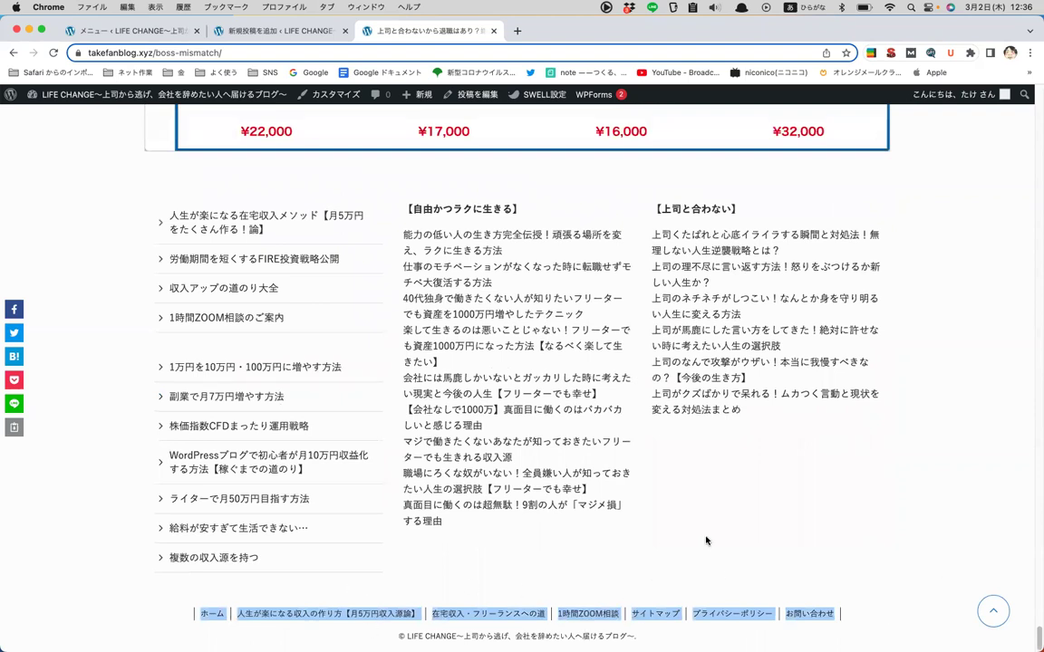
- Add the ホーム page to the ヘッダー menu
{"action": "left_click", "coordinate": [154, 28]}
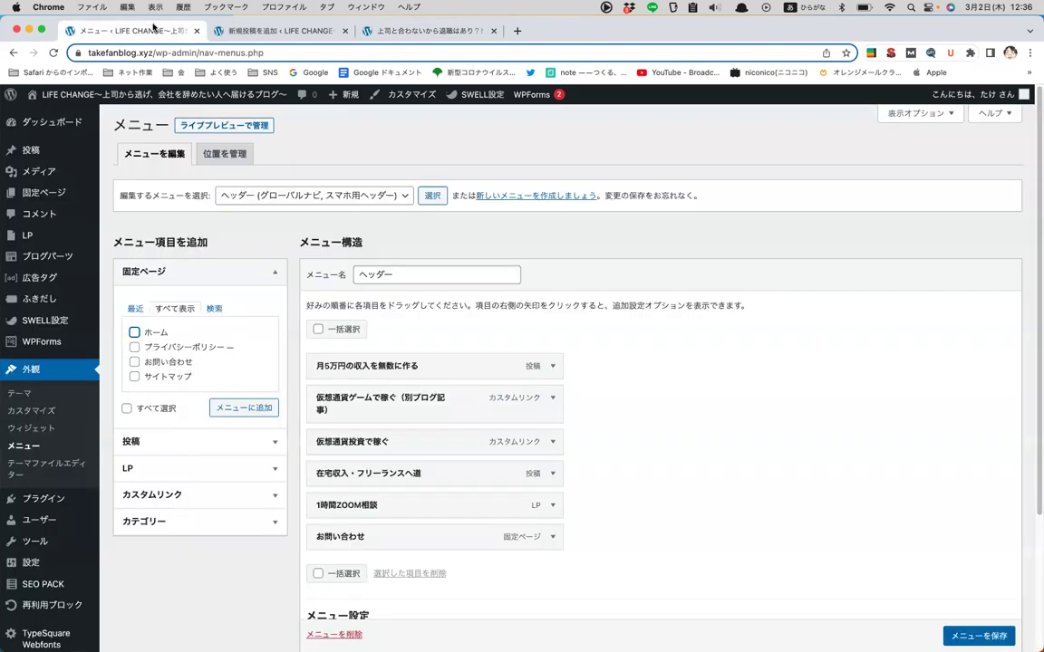
{"action": "left_click", "coordinate": [328, 195]}
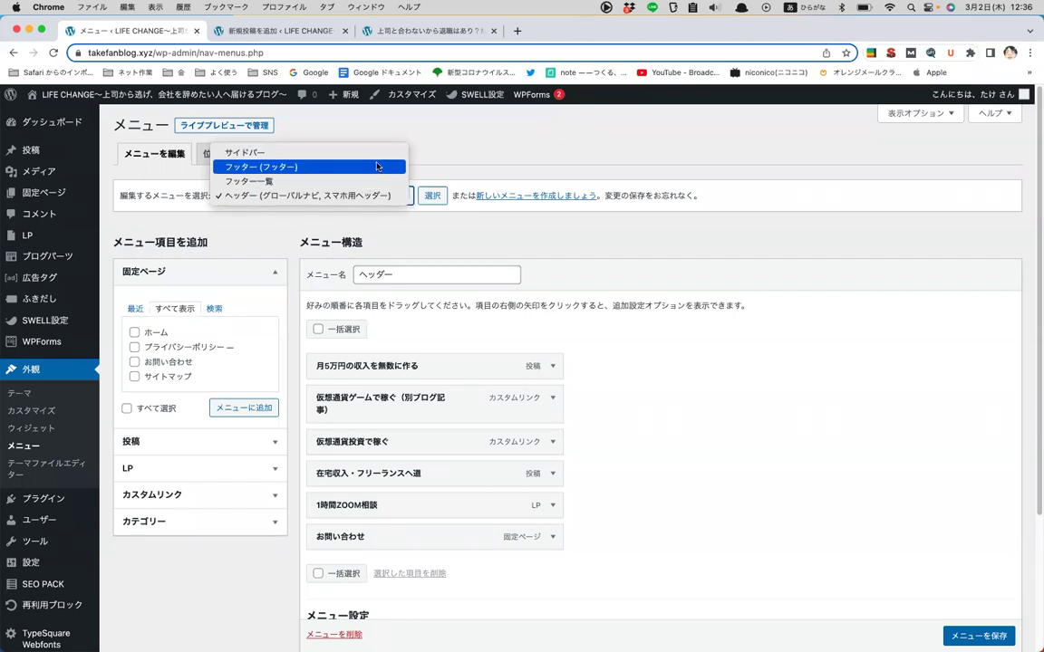
{"action": "left_click", "coordinate": [534, 163]}
{"action": "scroll", "coordinate": [608, 342], "scroll_direction": "down", "scroll_amount": 4}
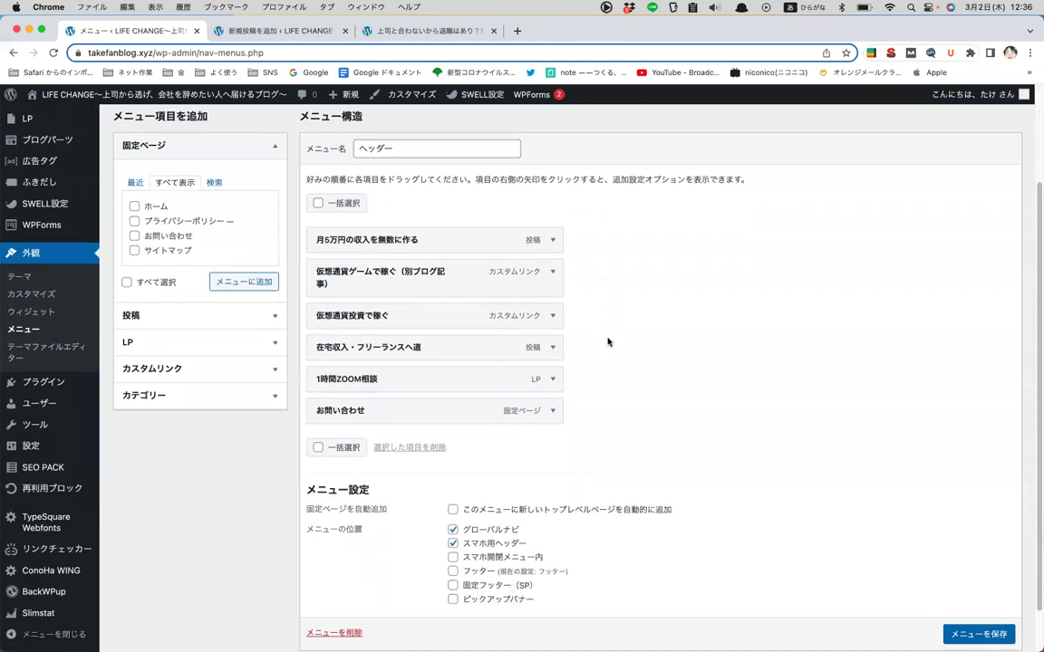
{"action": "scroll", "coordinate": [608, 342], "scroll_direction": "up", "scroll_amount": 2}
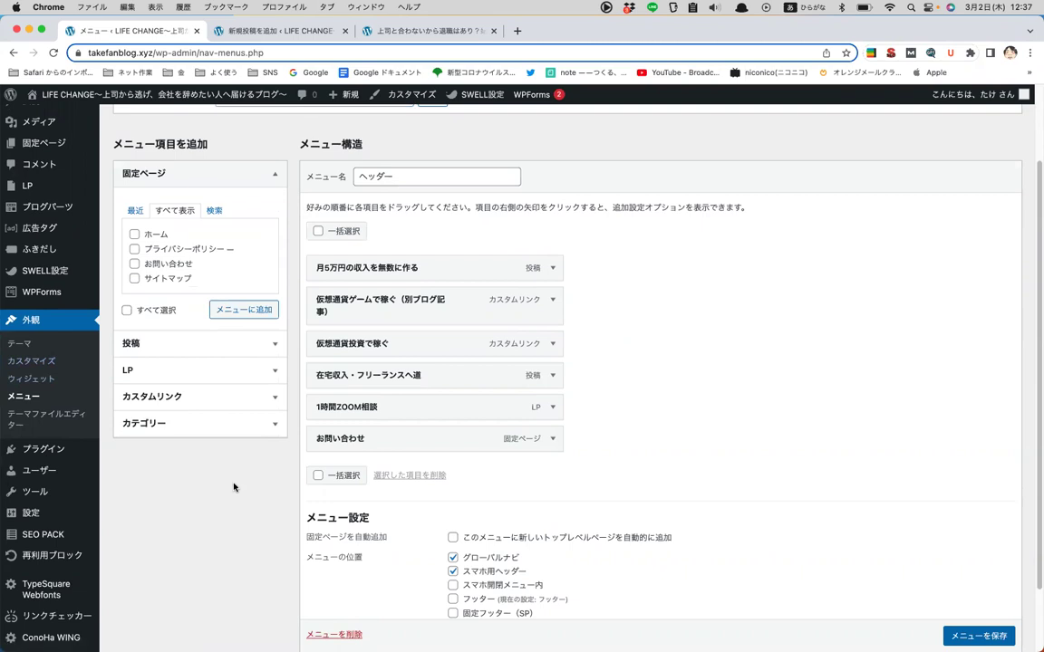
{"action": "left_click", "coordinate": [134, 235]}
{"action": "left_click", "coordinate": [243, 310]}
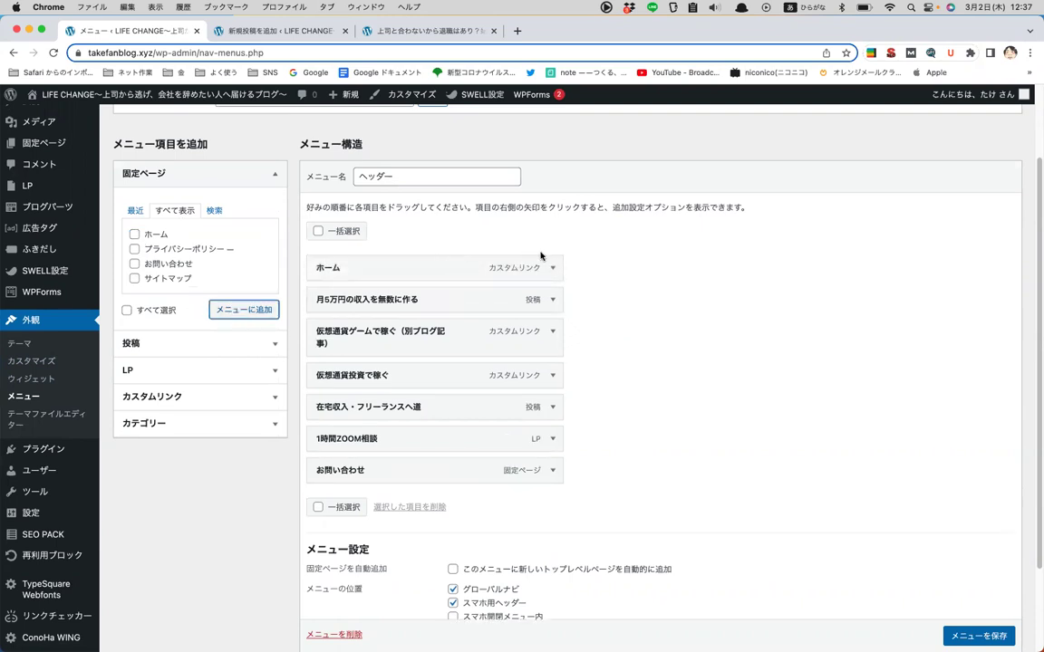
- Remove the ホーム item again, then open the blog's sponsored ad in a new tab
{"action": "scroll", "coordinate": [544, 255], "scroll_direction": "down", "scroll_amount": 1}
{"action": "left_click", "coordinate": [550, 253]}
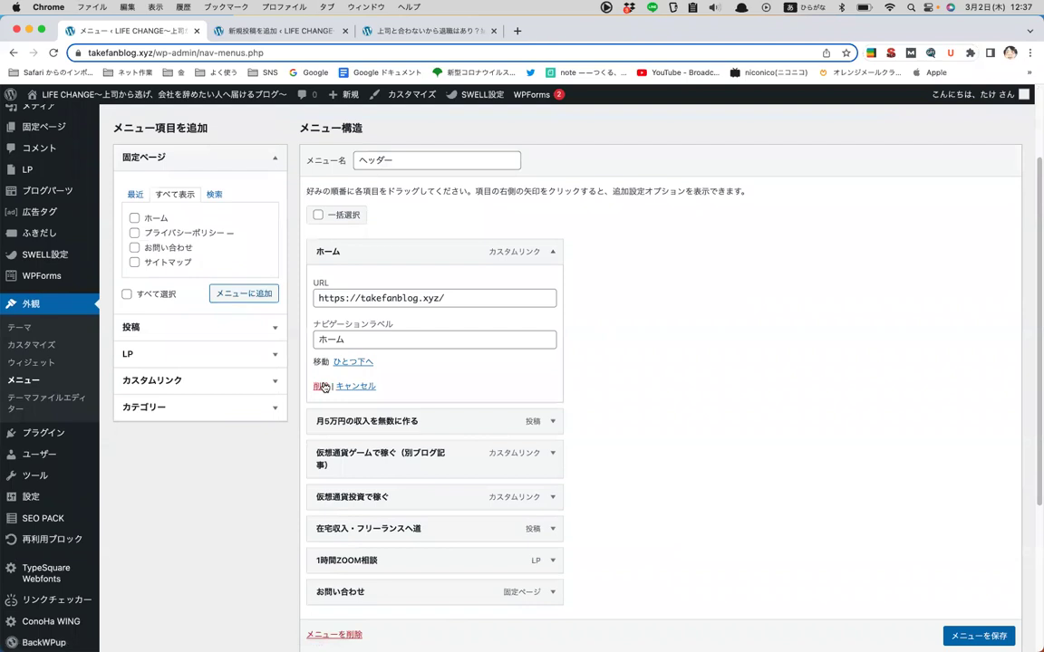
{"action": "left_click", "coordinate": [321, 384]}
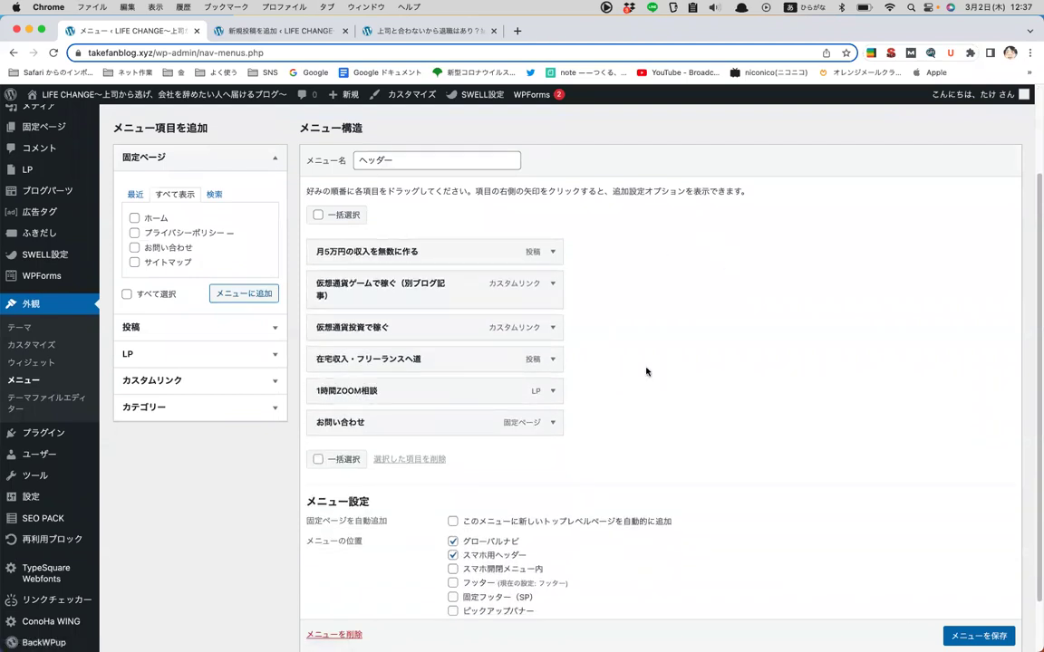
{"action": "scroll", "coordinate": [634, 376], "scroll_direction": "down", "scroll_amount": 3}
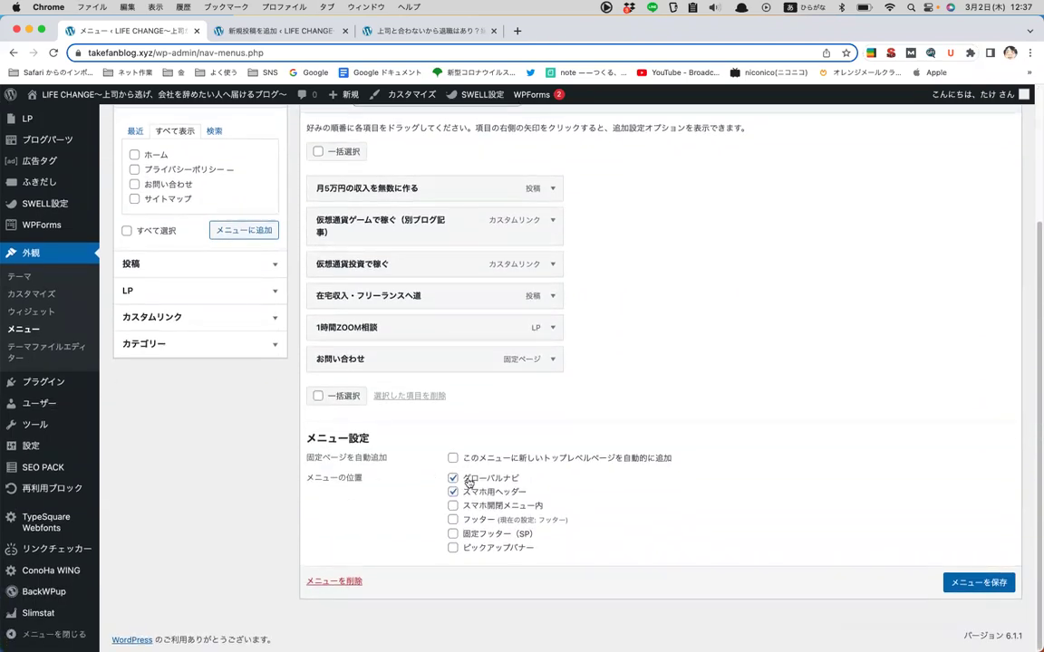
{"action": "left_click", "coordinate": [427, 35]}
{"action": "left_click", "coordinate": [399, 116]}
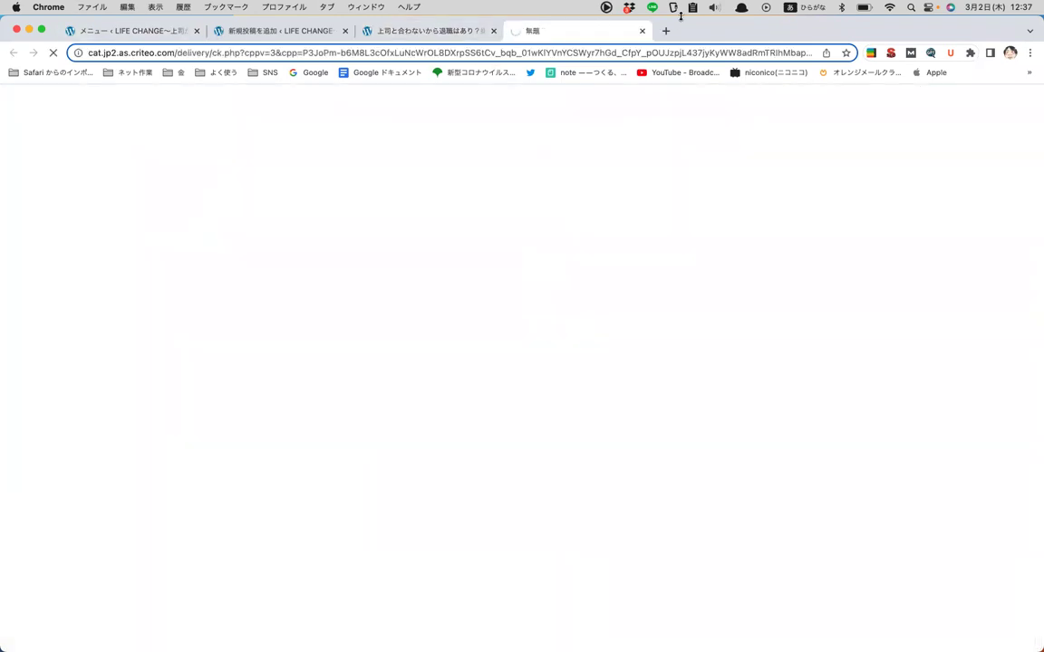
- Close the ad tab and check the bottom of the blog article
{"action": "left_click", "coordinate": [642, 31]}
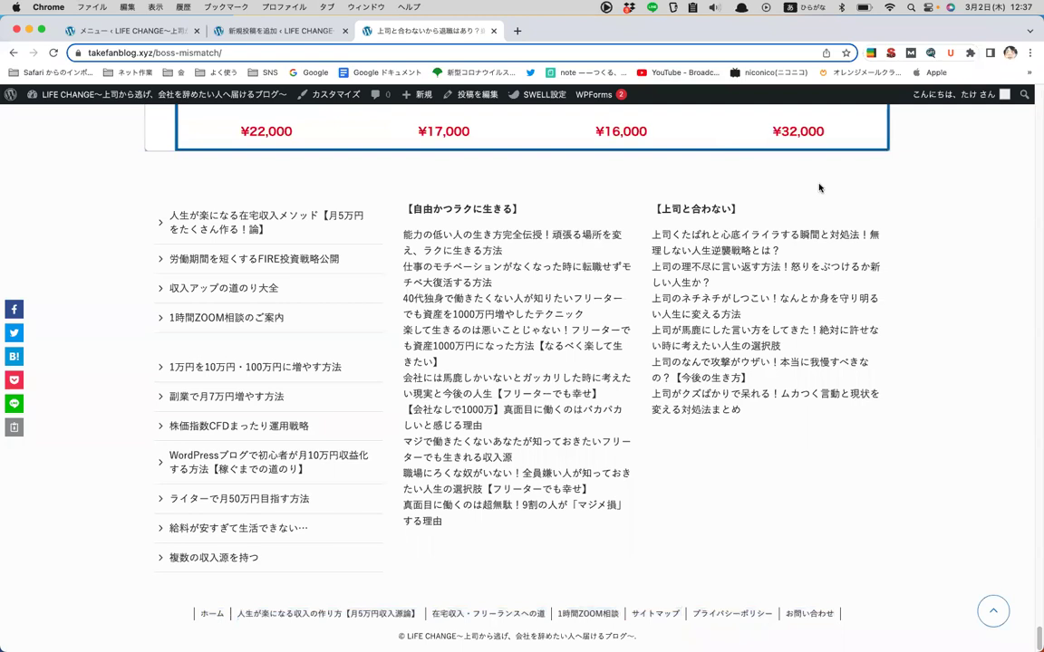
{"action": "scroll", "coordinate": [819, 188], "scroll_direction": "up", "scroll_amount": 15}
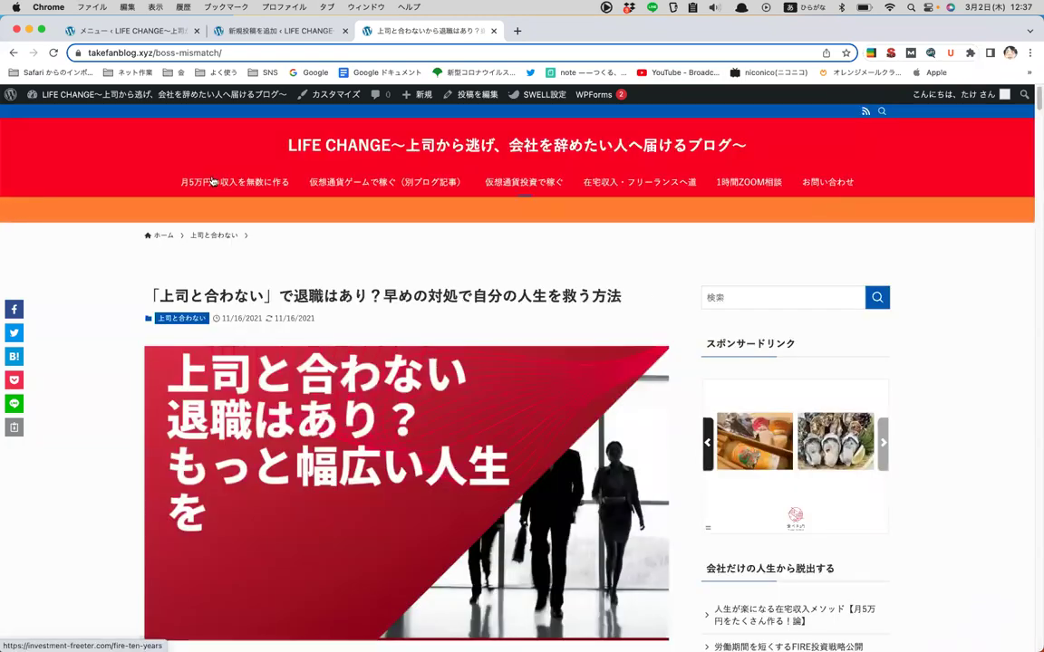
{"action": "scroll", "coordinate": [884, 161], "scroll_direction": "down", "scroll_amount": 20}
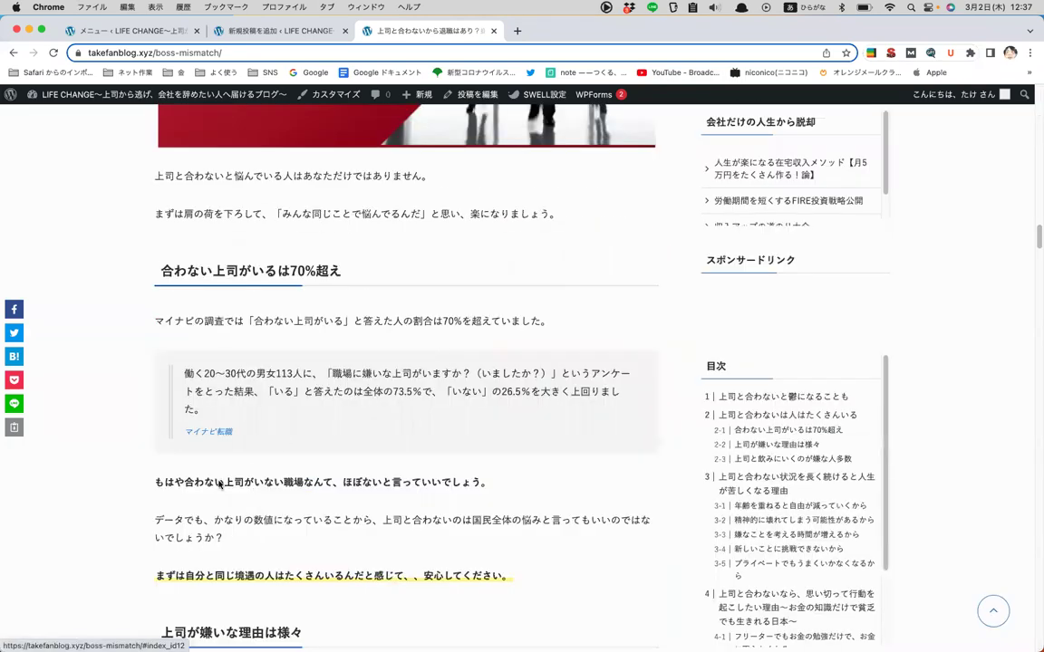
{"action": "key", "text": "End"}
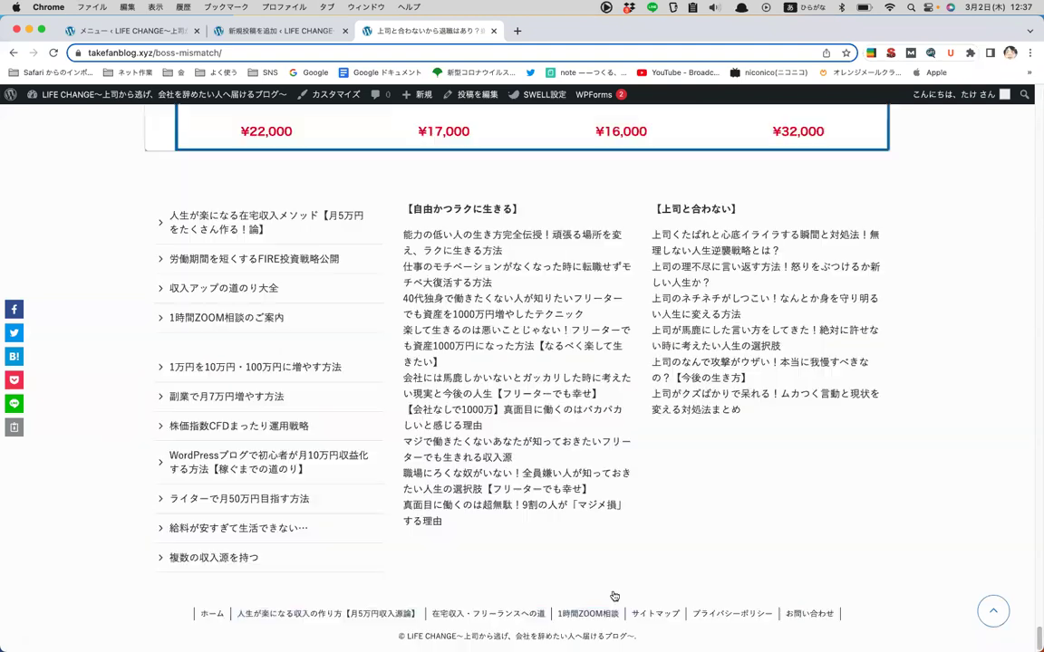
- Save the ヘッダー menu in the menu editor
{"action": "left_click", "coordinate": [169, 31]}
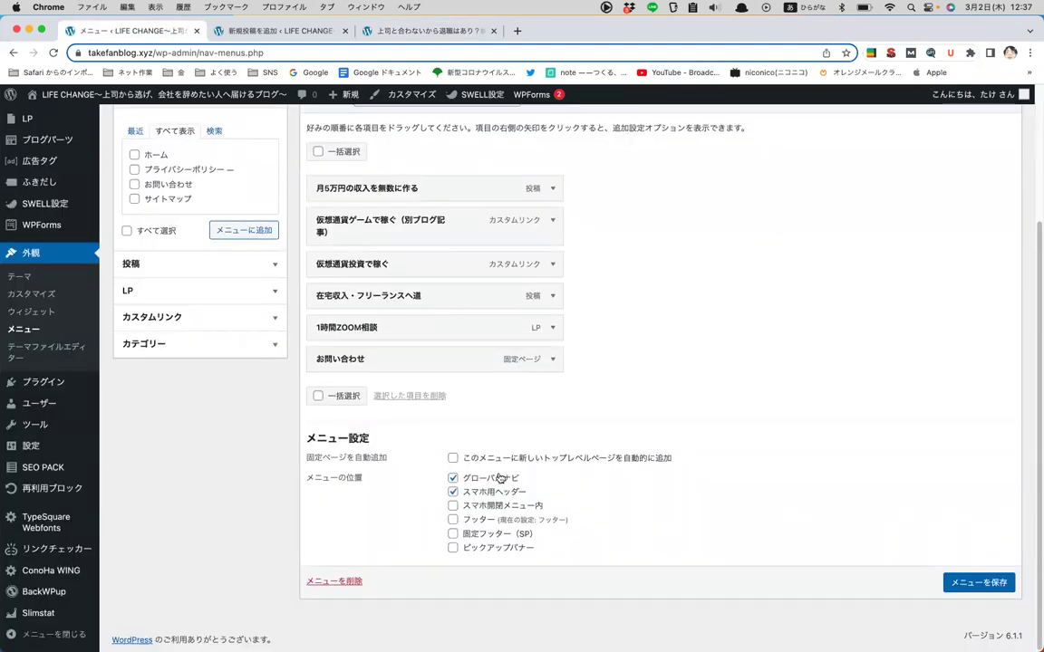
{"action": "scroll", "coordinate": [449, 431], "scroll_direction": "up", "scroll_amount": 5}
{"action": "scroll", "coordinate": [578, 356], "scroll_direction": "down", "scroll_amount": 5}
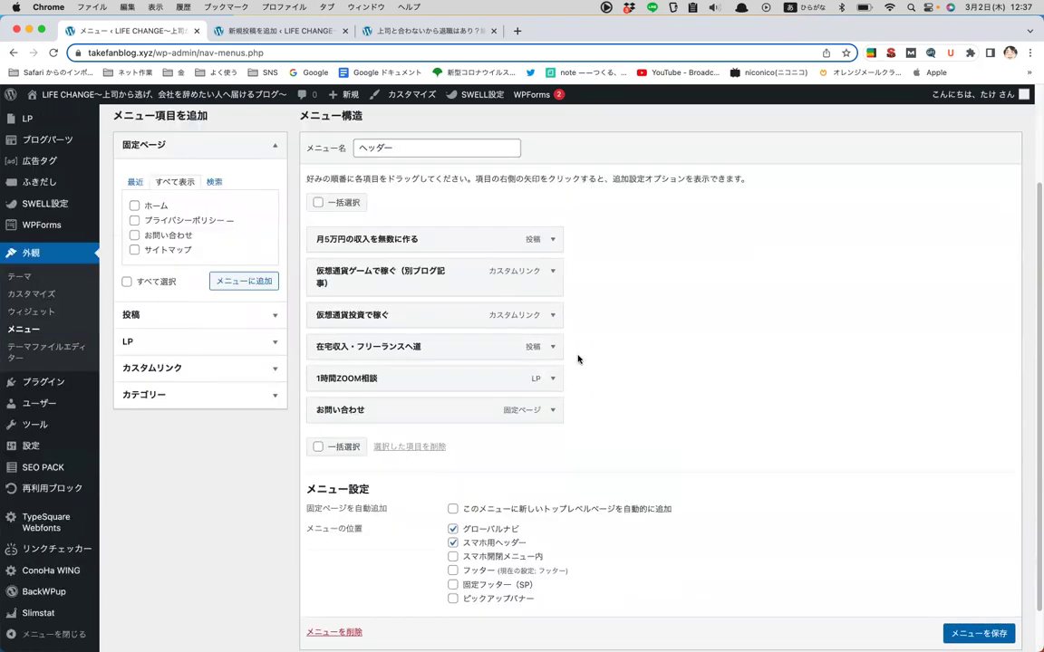
{"action": "left_click", "coordinate": [997, 582]}
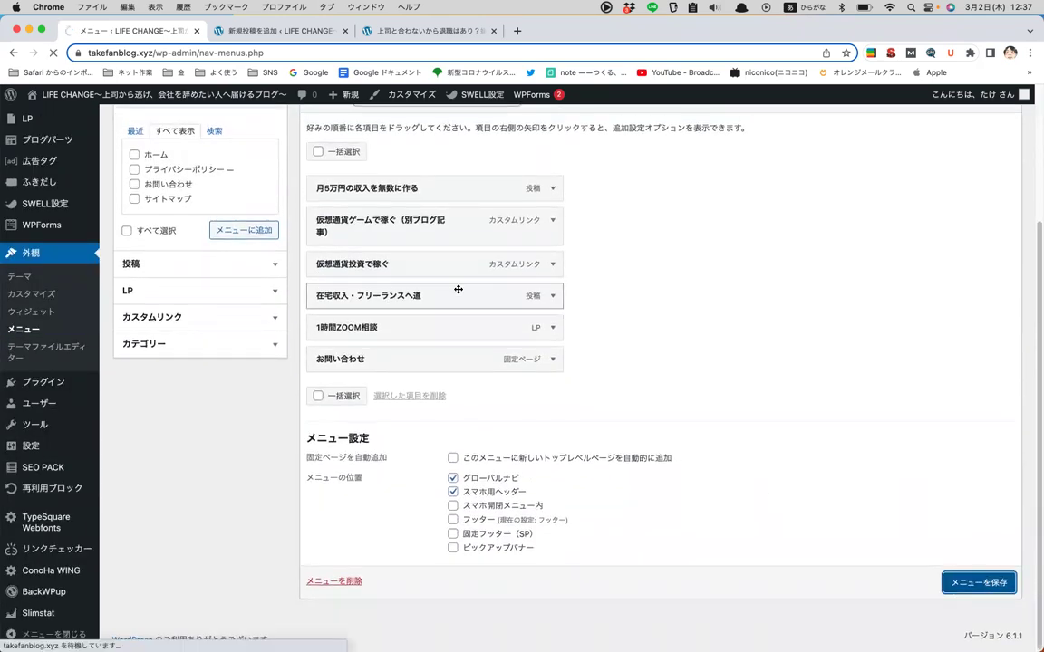
- Load the フッター一覧 menu for editing
{"action": "left_click", "coordinate": [360, 228]}
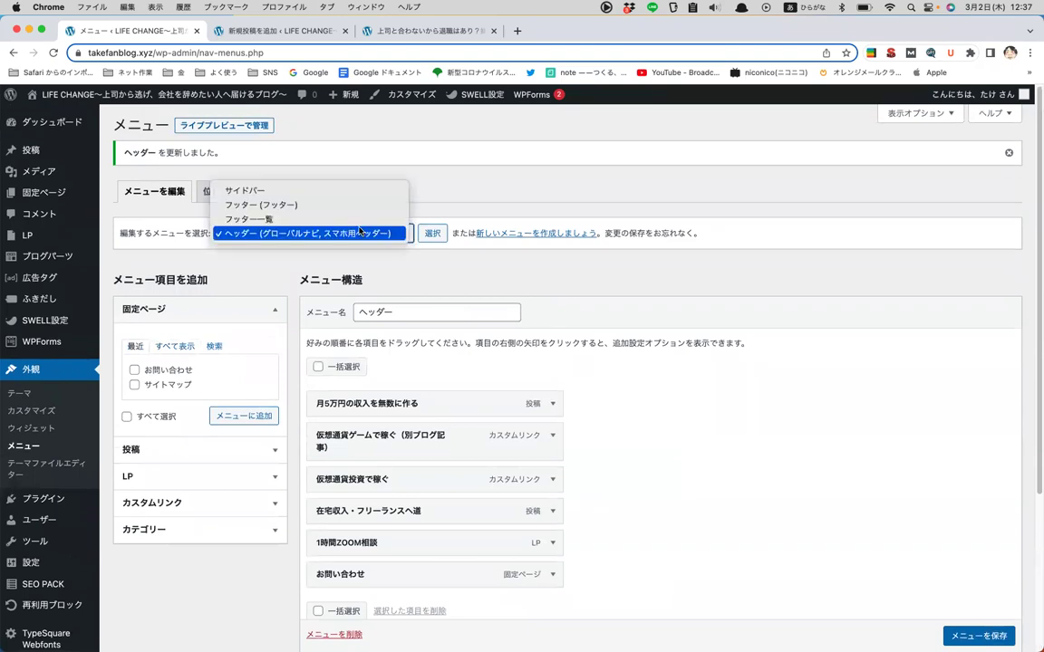
{"action": "left_click", "coordinate": [358, 218]}
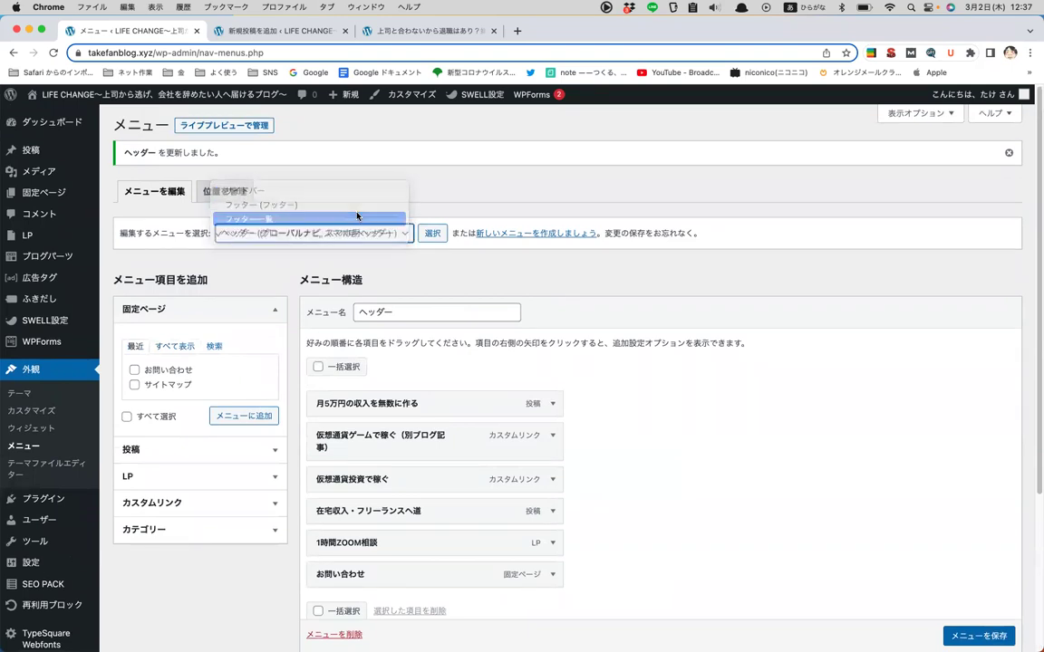
{"action": "left_click", "coordinate": [432, 233]}
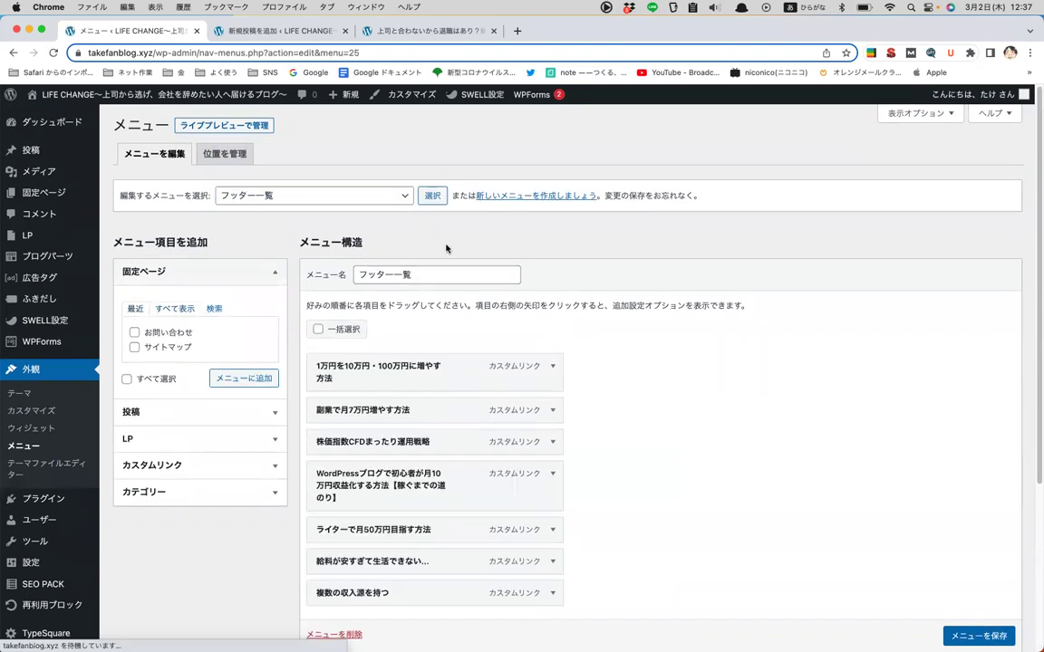
- Load the フッター menu and review its seven items and フッター location setting
{"action": "scroll", "coordinate": [446, 245], "scroll_direction": "down", "scroll_amount": 5}
{"action": "scroll", "coordinate": [490, 456], "scroll_direction": "up", "scroll_amount": 4}
{"action": "scroll", "coordinate": [491, 456], "scroll_direction": "up", "scroll_amount": 2}
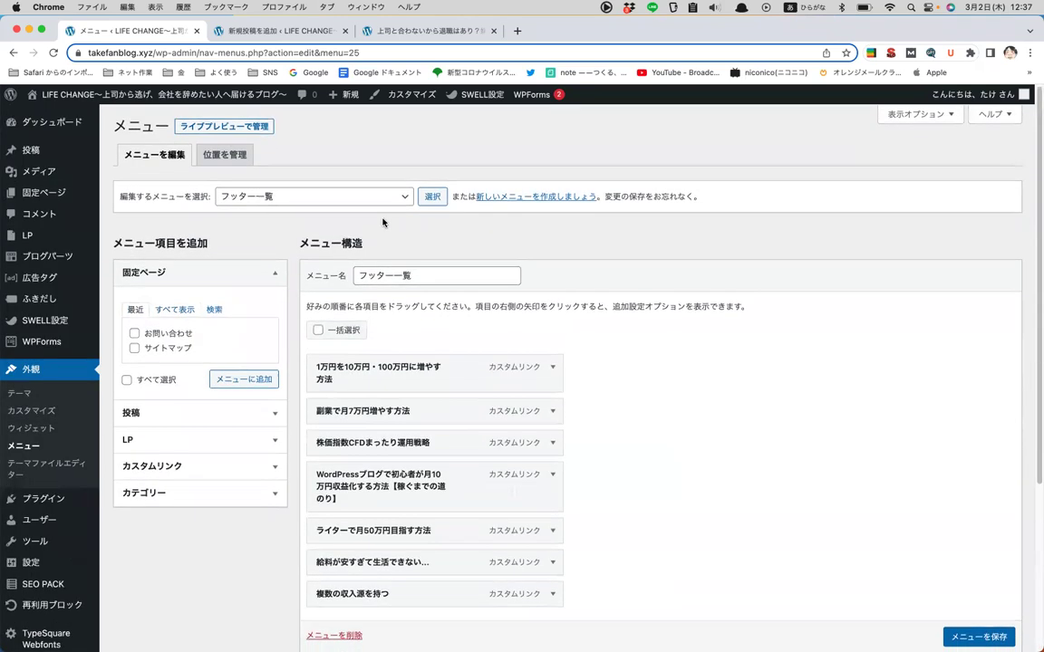
{"action": "left_click", "coordinate": [342, 195]}
{"action": "left_click", "coordinate": [352, 182]}
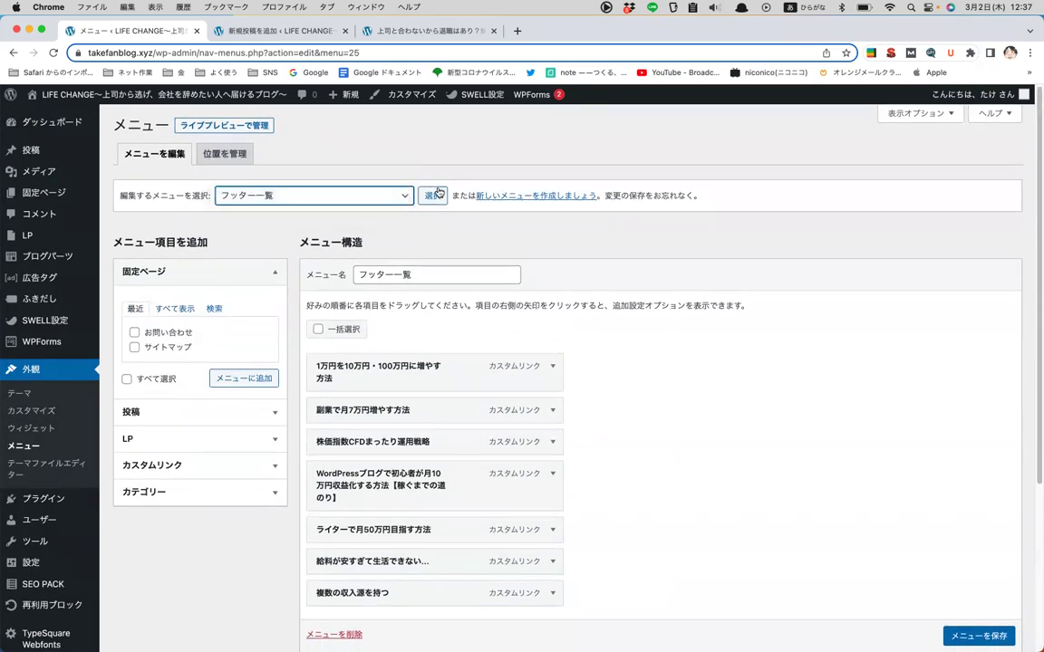
{"action": "left_click", "coordinate": [431, 195]}
{"action": "scroll", "coordinate": [455, 275], "scroll_direction": "down", "scroll_amount": 3}
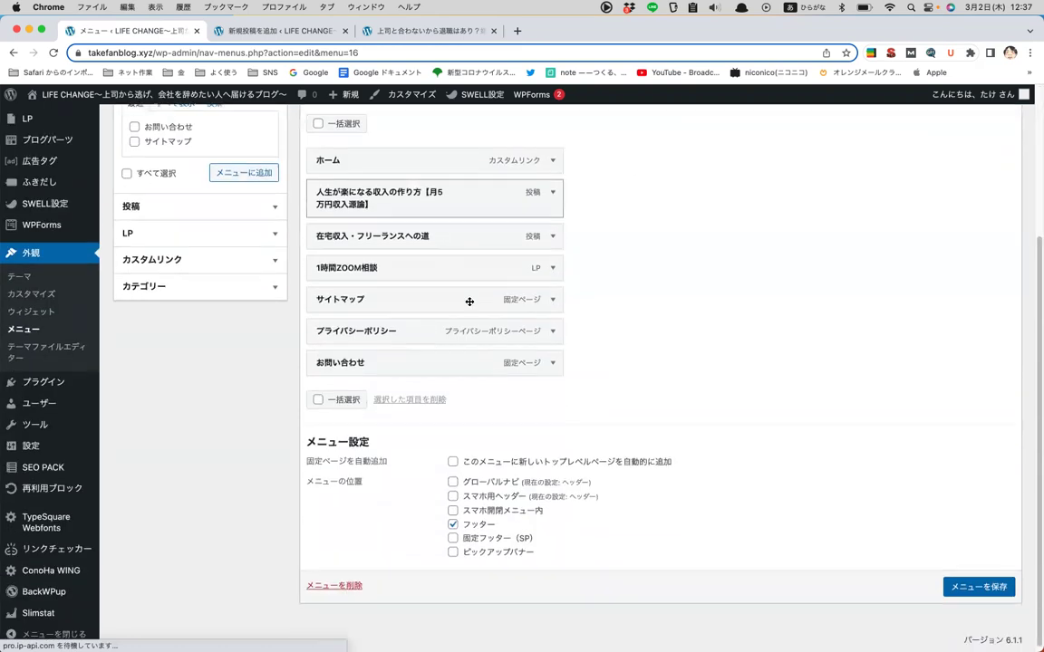
{"action": "scroll", "coordinate": [281, 516], "scroll_direction": "up", "scroll_amount": 3}
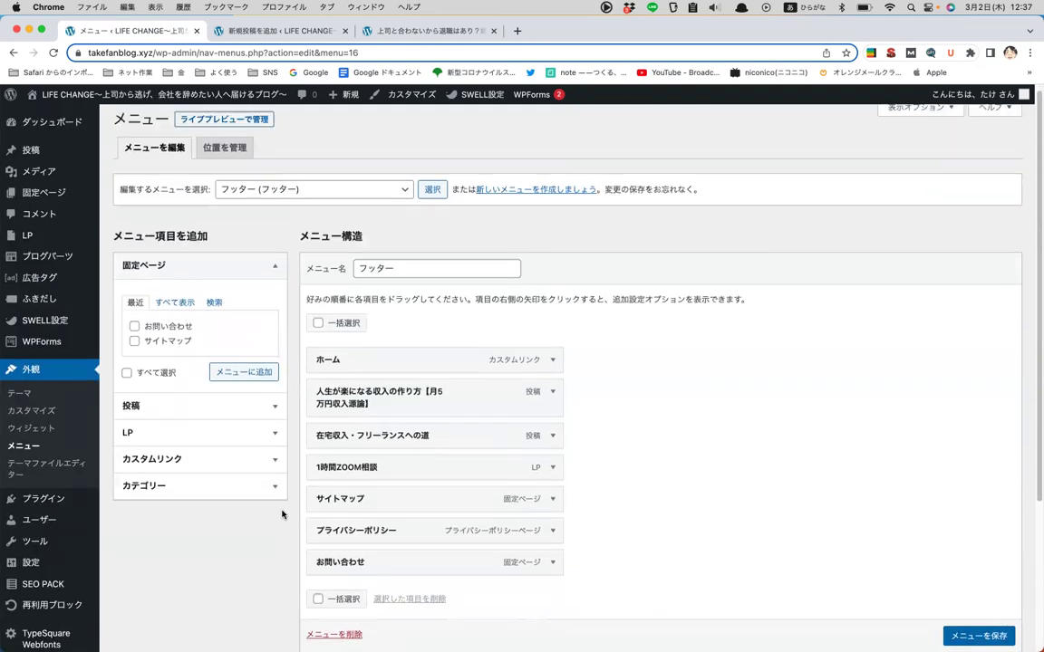
{"action": "scroll", "coordinate": [645, 251], "scroll_direction": "down", "scroll_amount": 2}
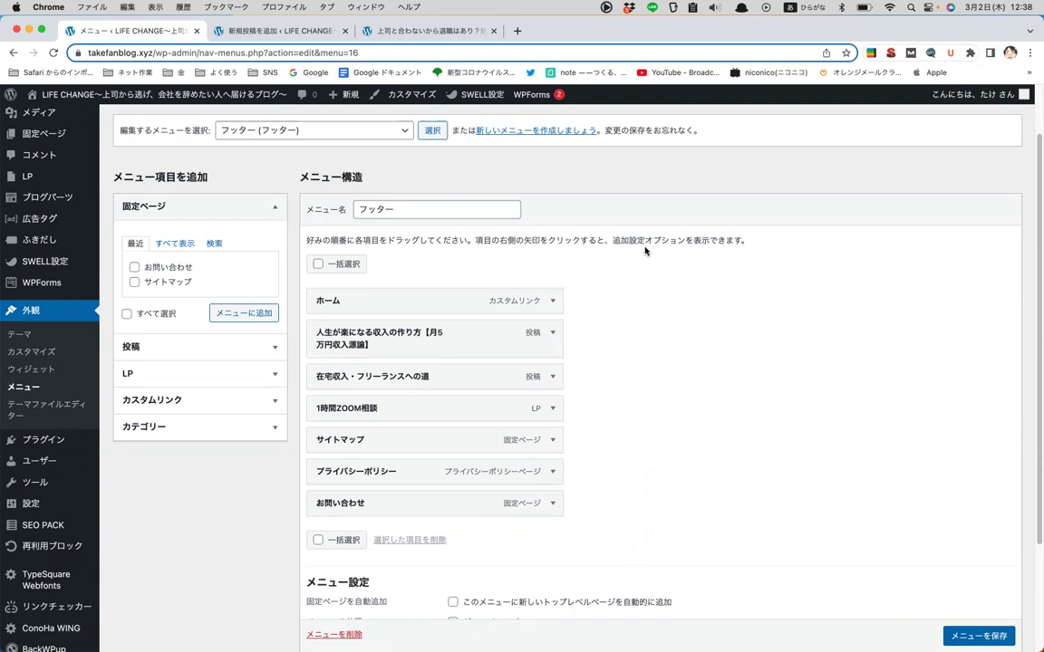
{"action": "scroll", "coordinate": [645, 251], "scroll_direction": "down", "scroll_amount": 5}
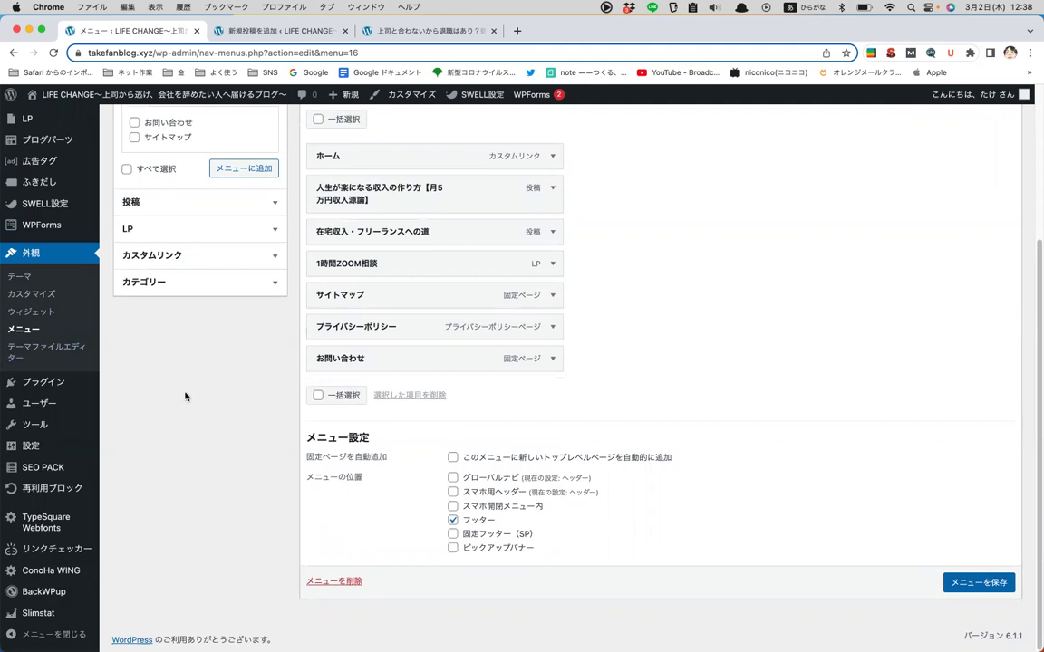
- Dismiss the Broken Link Checker notice, view Add New plugins, then open the Users list
{"action": "left_click", "coordinate": [57, 379]}
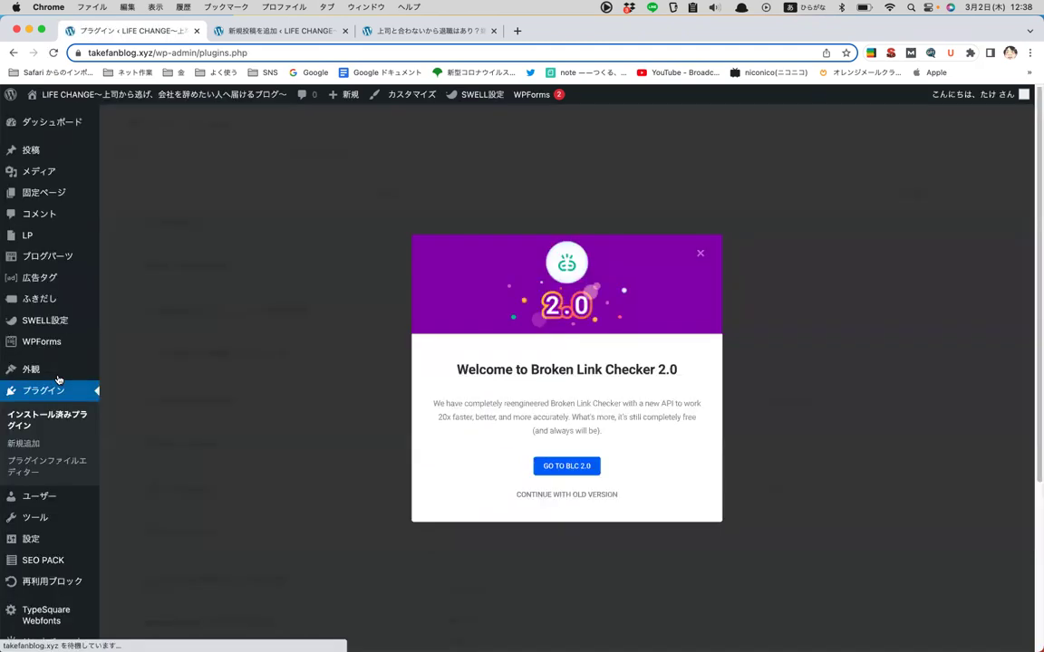
{"action": "left_click", "coordinate": [697, 253]}
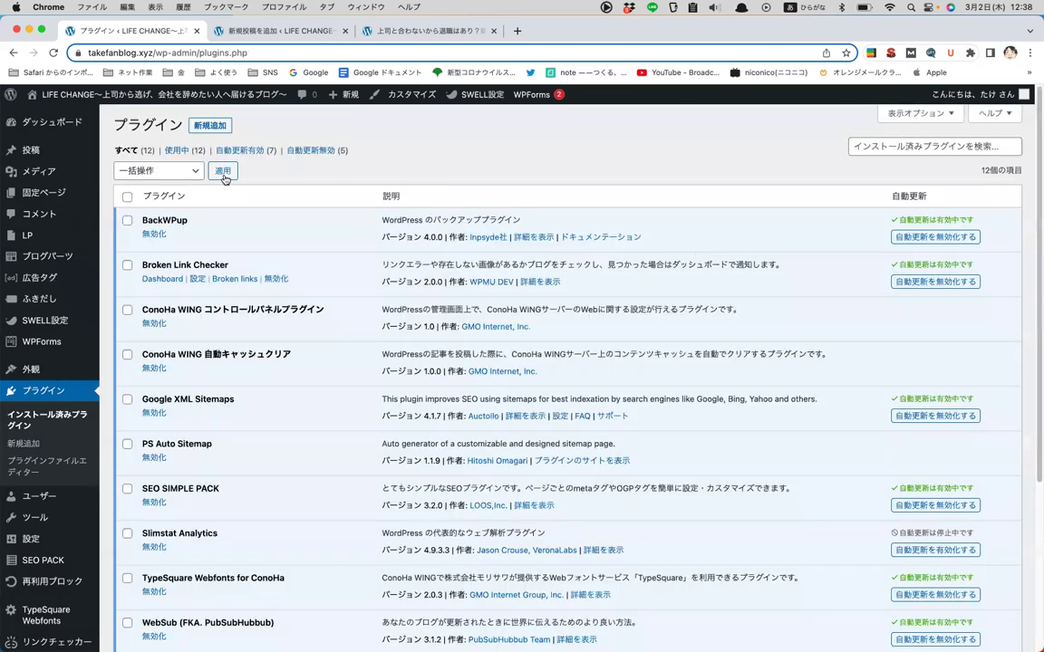
{"action": "scroll", "coordinate": [271, 285], "scroll_direction": "down", "scroll_amount": 3}
{"action": "scroll", "coordinate": [258, 276], "scroll_direction": "up", "scroll_amount": 3}
{"action": "left_click", "coordinate": [210, 126]}
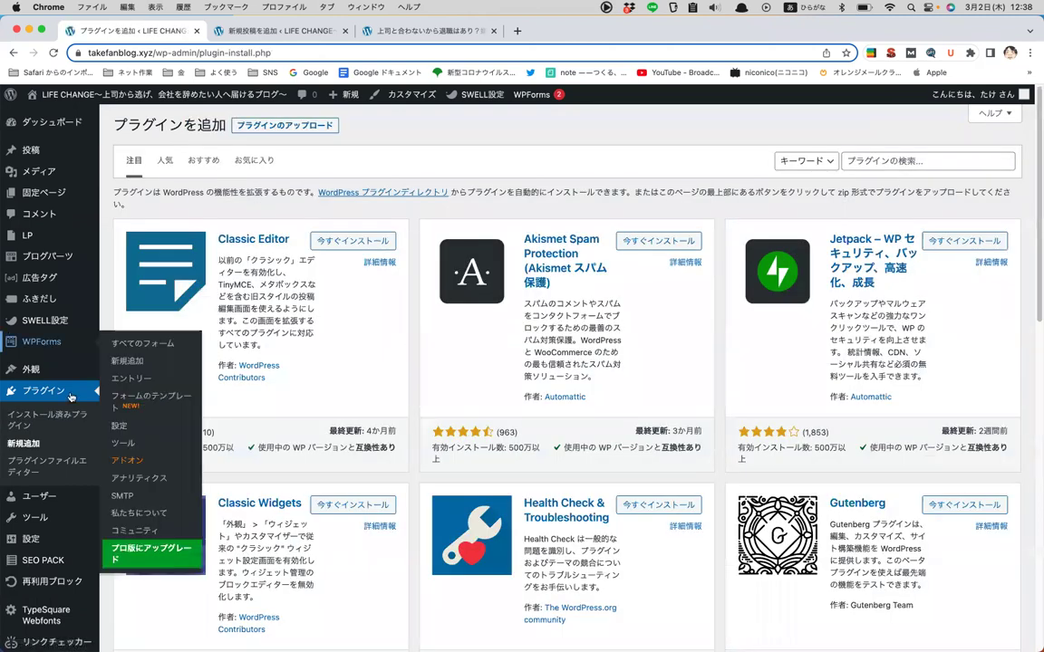
{"action": "left_click", "coordinate": [60, 429]}
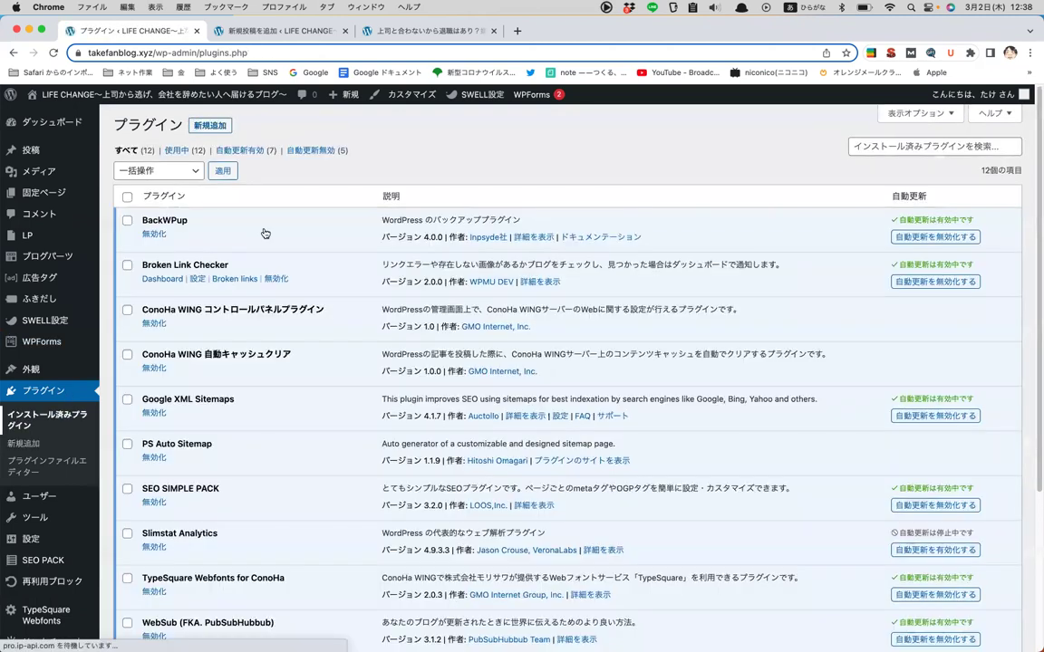
{"action": "left_click", "coordinate": [39, 498]}
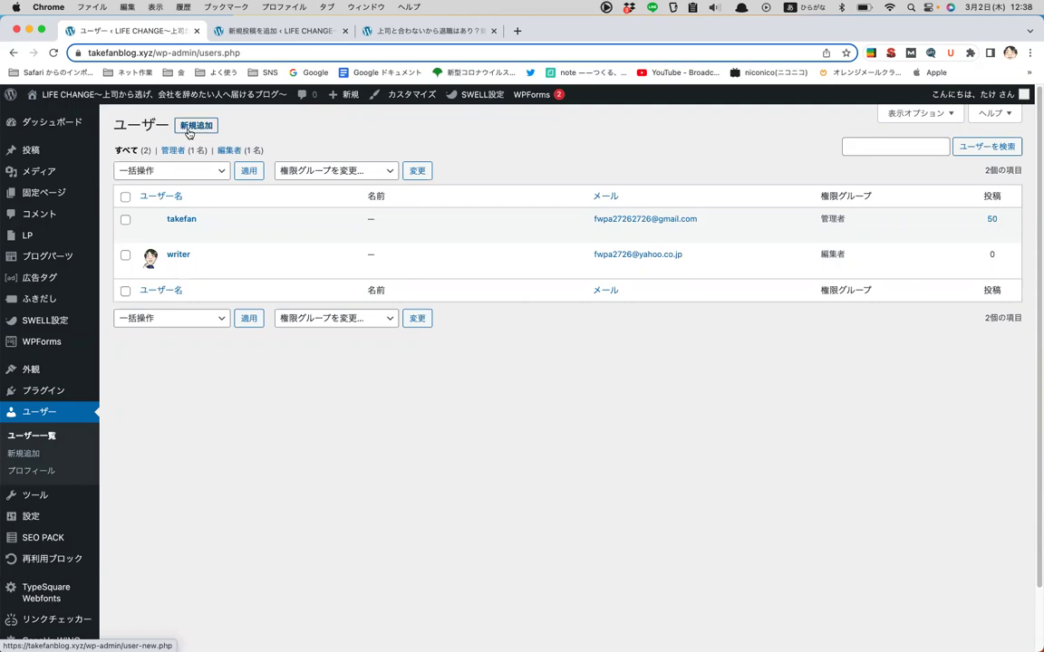
- Open the new-user form and look over its username, email and generated password fields
{"action": "left_click", "coordinate": [188, 127]}
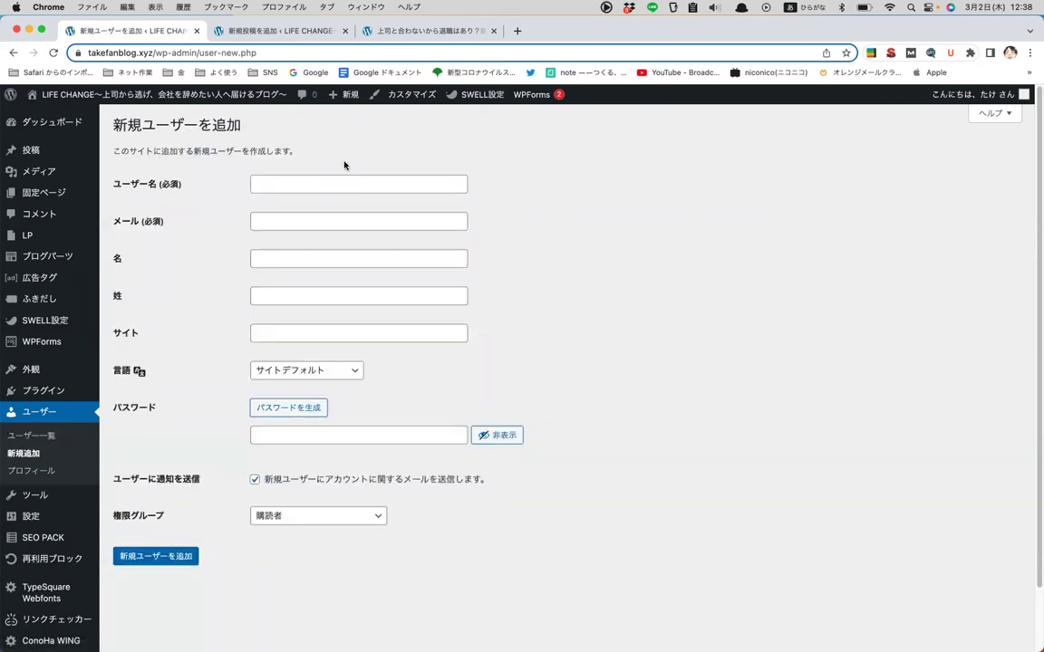
{"action": "left_click", "coordinate": [273, 181]}
{"action": "left_click_drag", "start_coordinate": [108, 182], "coordinate": [199, 181]}
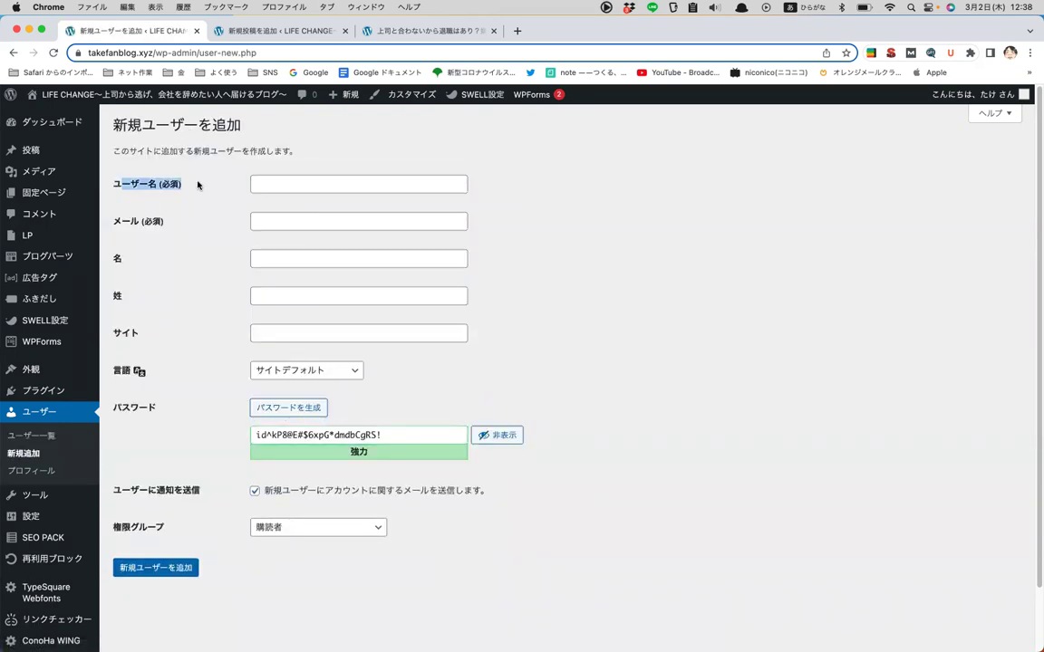
{"action": "left_click", "coordinate": [335, 217]}
{"action": "left_click_drag", "start_coordinate": [107, 179], "coordinate": [199, 186]}
{"action": "left_click", "coordinate": [168, 215]}
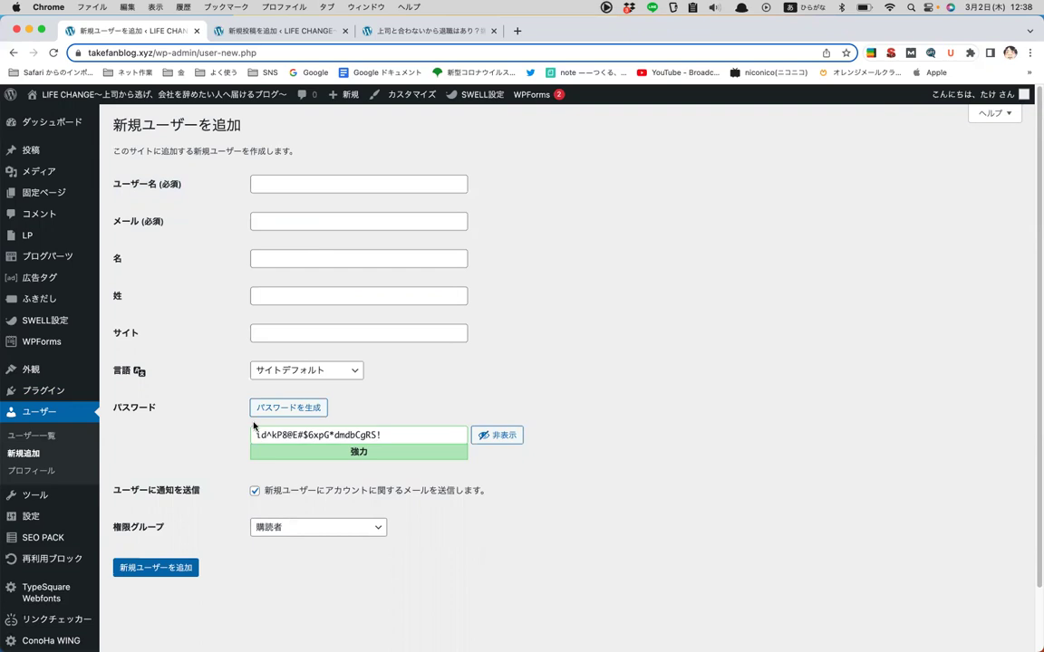
{"action": "scroll", "coordinate": [236, 337], "scroll_direction": "down", "scroll_amount": 2}
{"action": "left_click_drag", "start_coordinate": [115, 336], "coordinate": [171, 336]}
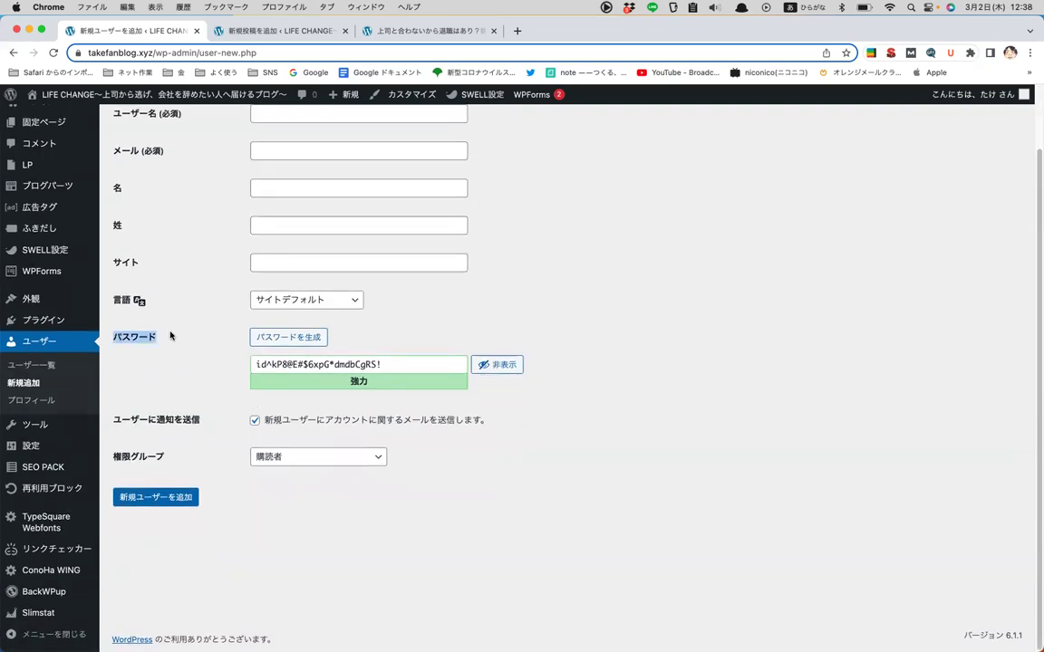
{"action": "left_click", "coordinate": [359, 365]}
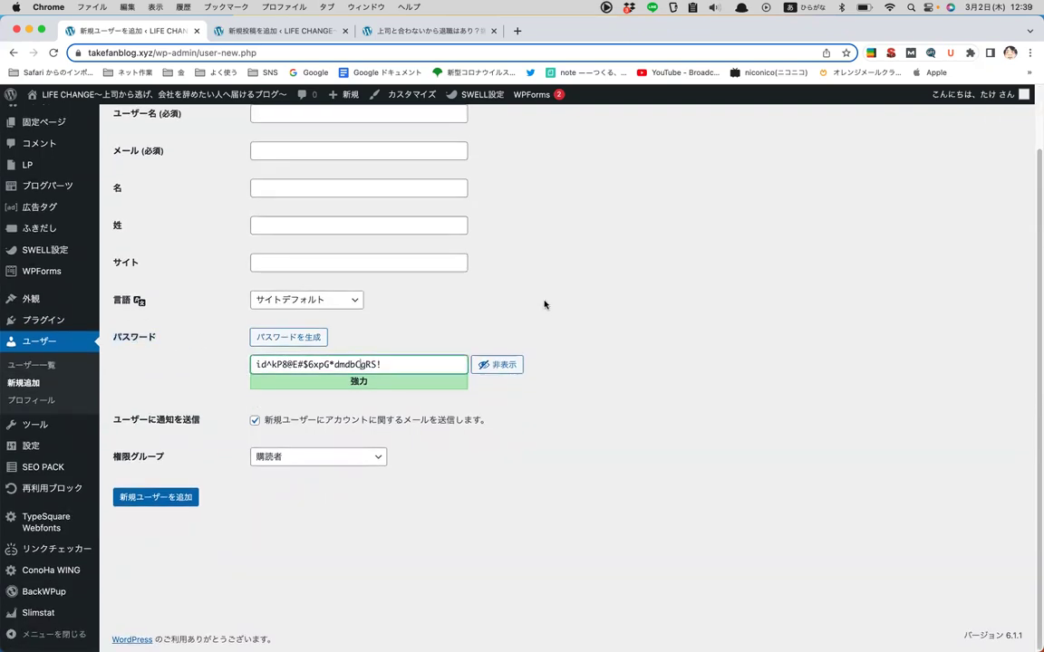
{"action": "scroll", "coordinate": [534, 299], "scroll_direction": "up", "scroll_amount": 2}
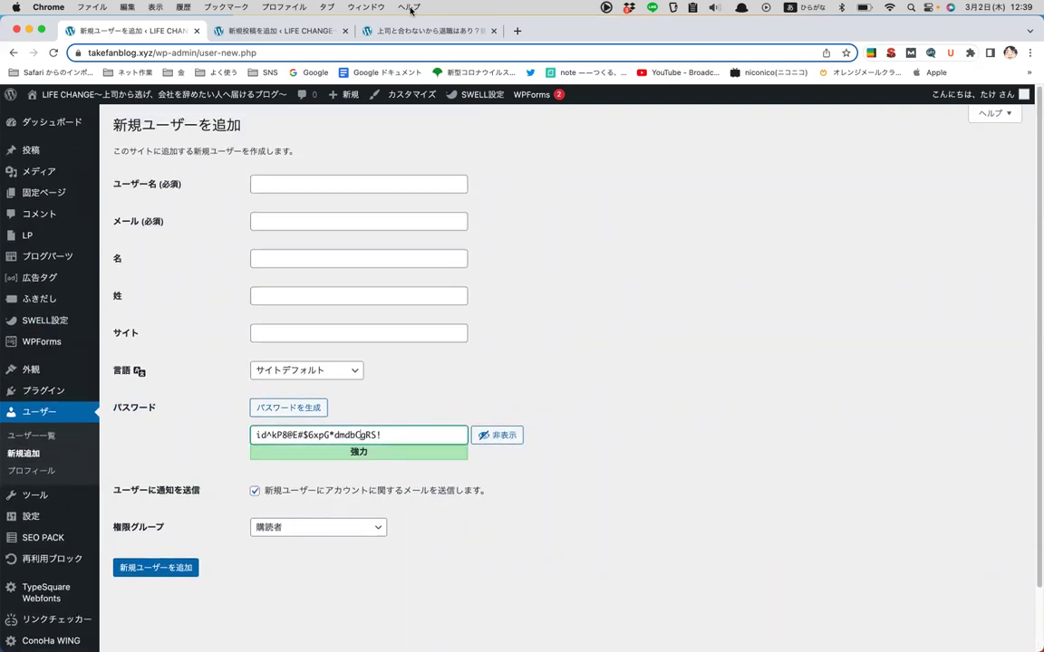
{"action": "scroll", "coordinate": [563, 294], "scroll_direction": "down", "scroll_amount": 2}
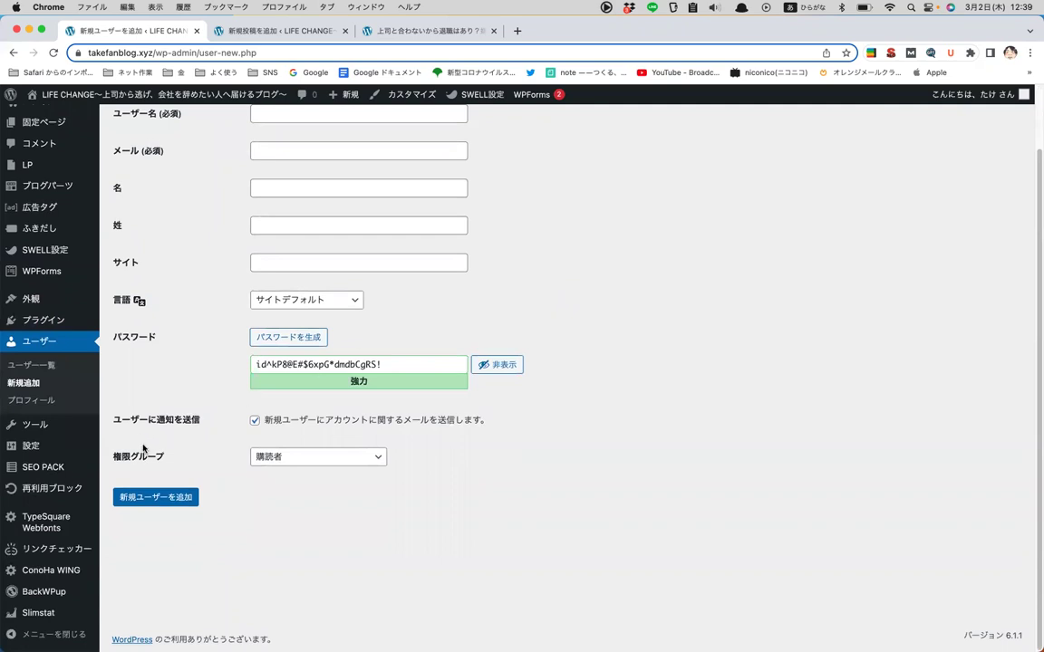
- Set the new user's role to 投稿者
{"action": "left_click", "coordinate": [340, 462]}
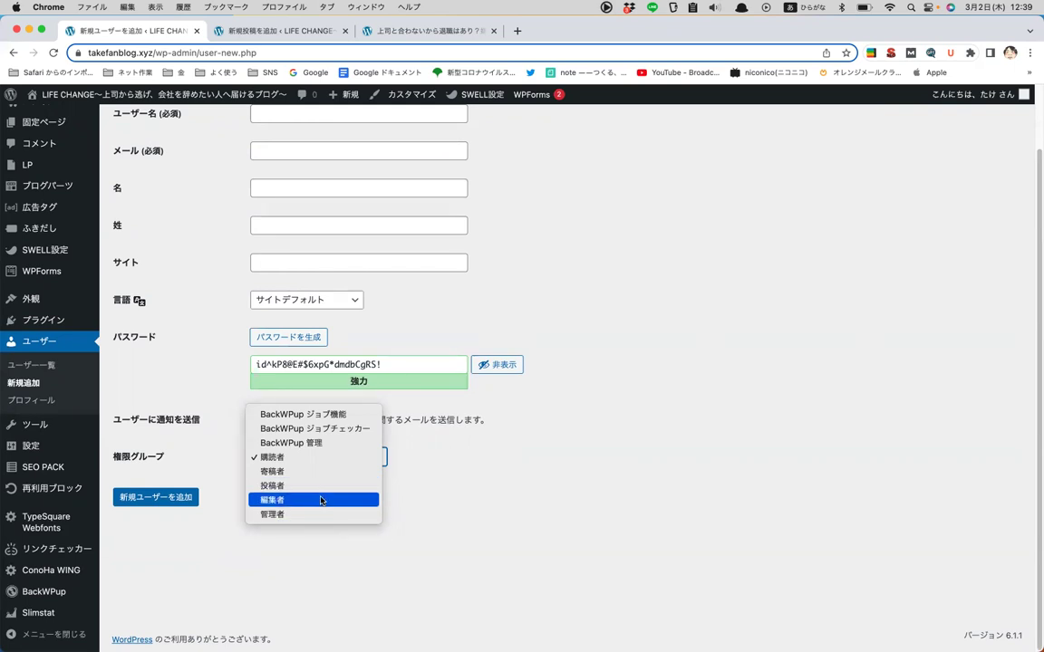
{"action": "key", "text": "Up"}
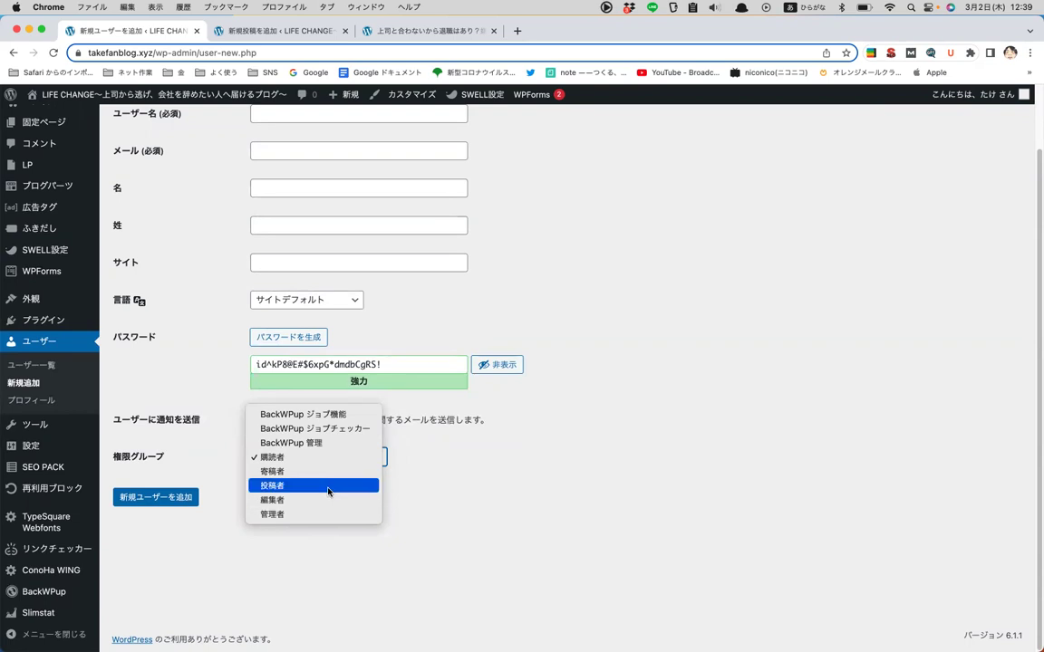
{"action": "left_click", "coordinate": [328, 490]}
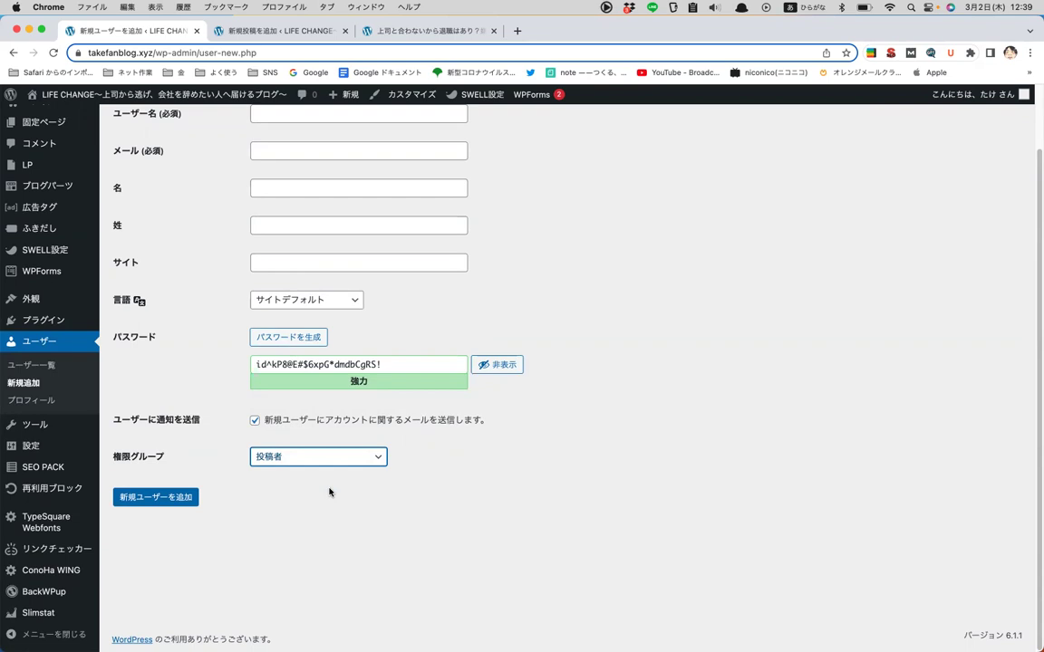
- Try the 編集者 role, then leave the role set to 投稿者
{"action": "left_click", "coordinate": [357, 465]}
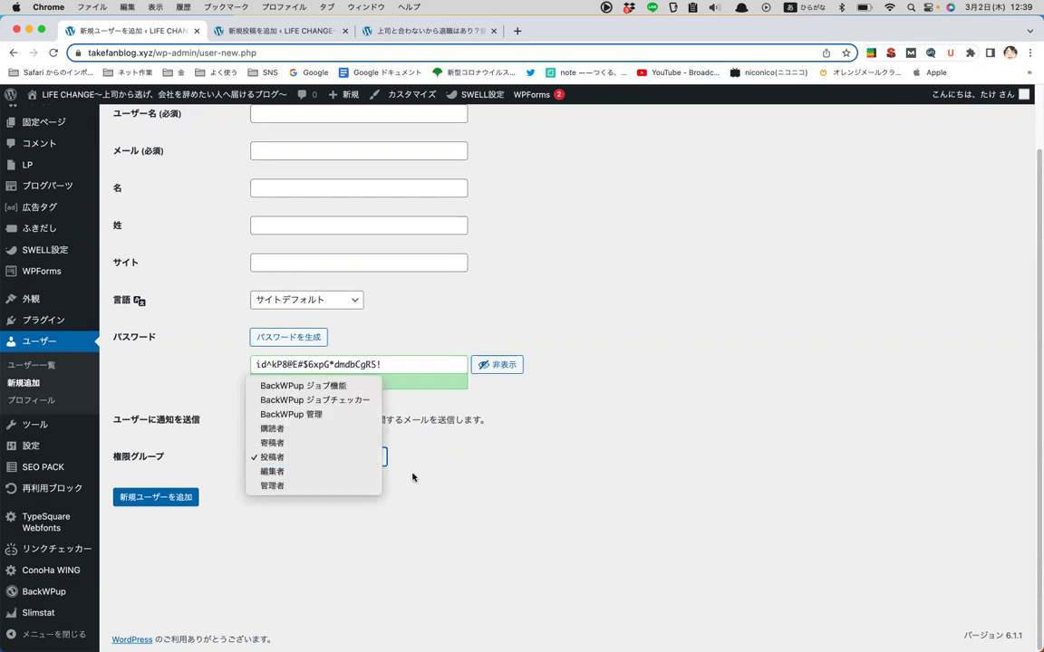
{"action": "left_click", "coordinate": [412, 478]}
{"action": "left_click", "coordinate": [367, 464]}
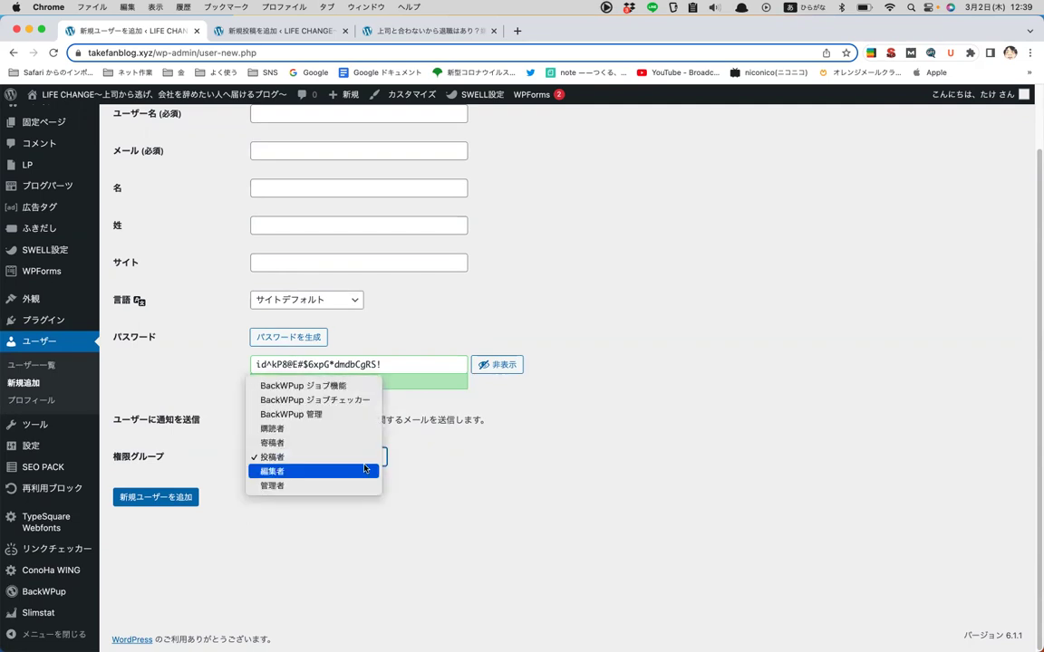
{"action": "left_click", "coordinate": [365, 468]}
{"action": "left_click", "coordinate": [371, 458]}
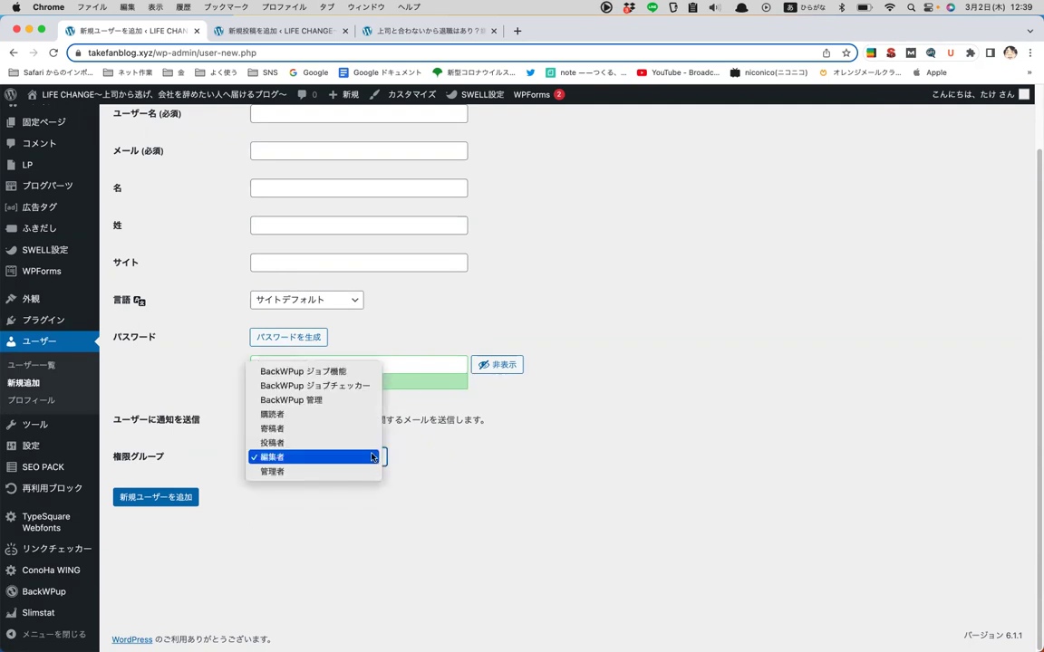
{"action": "left_click", "coordinate": [362, 443]}
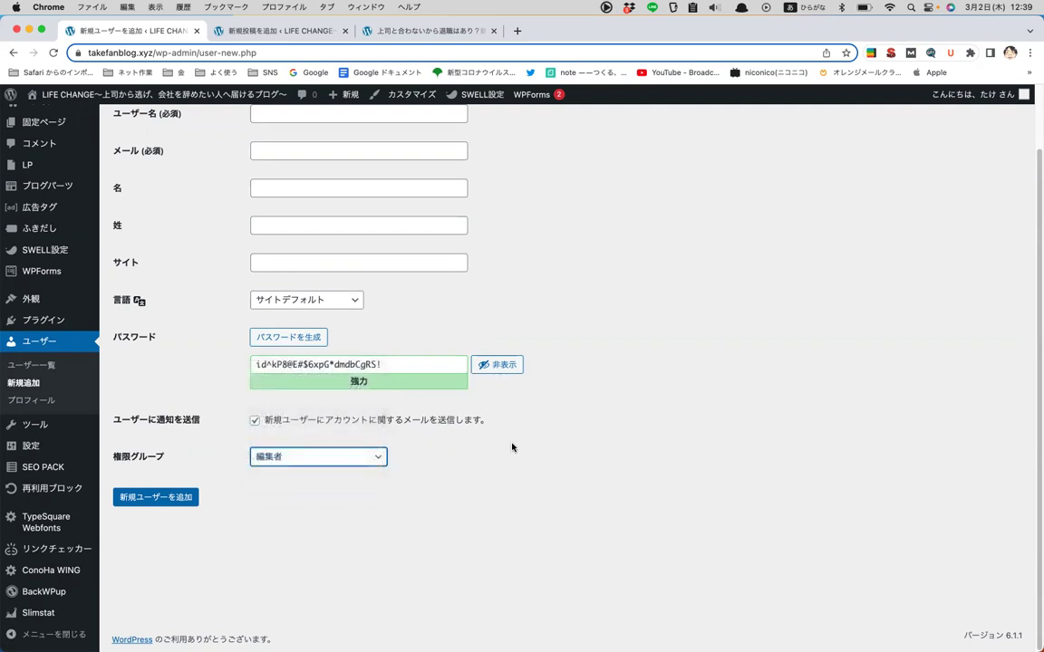
{"action": "left_click", "coordinate": [383, 458]}
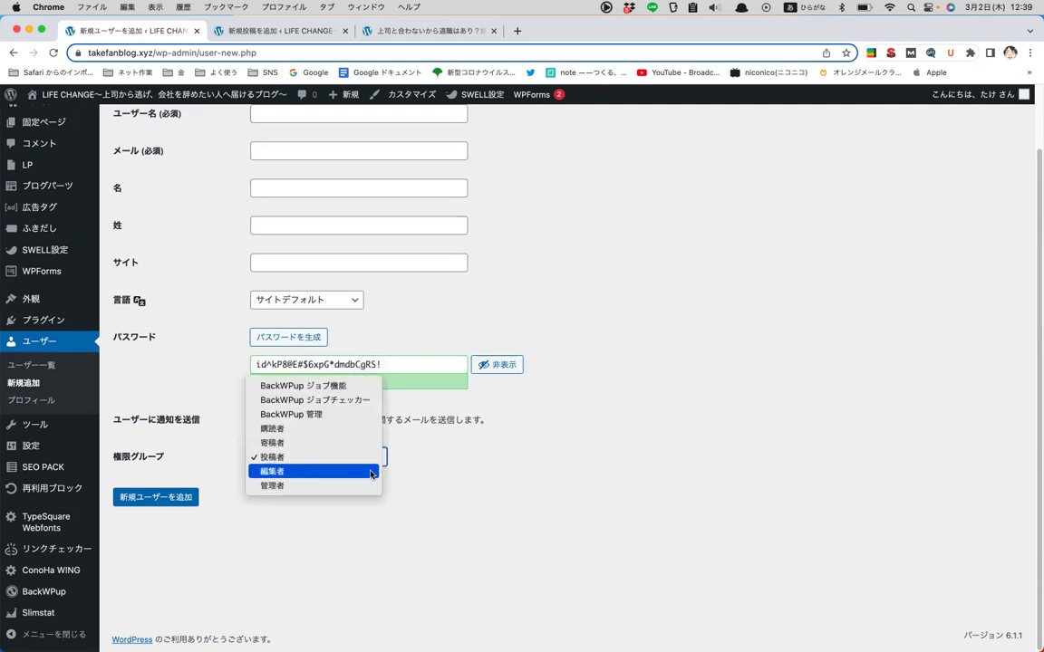
{"action": "left_click", "coordinate": [446, 442]}
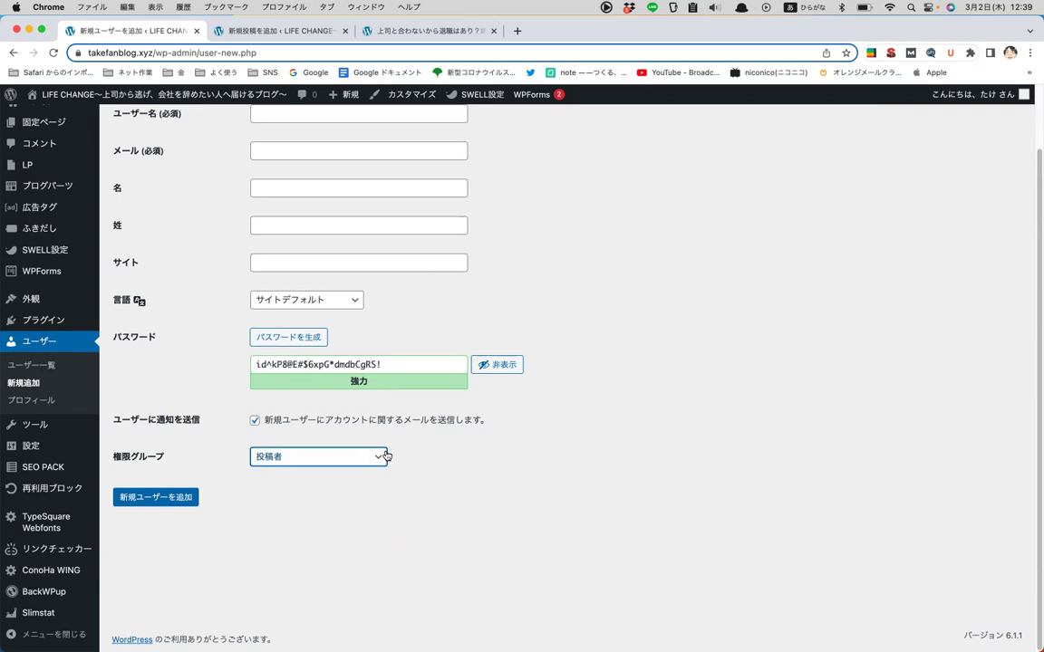
{"action": "left_click", "coordinate": [386, 455]}
{"action": "key", "text": "Down"}
{"action": "key", "text": "Down"}
{"action": "left_click", "coordinate": [469, 446]}
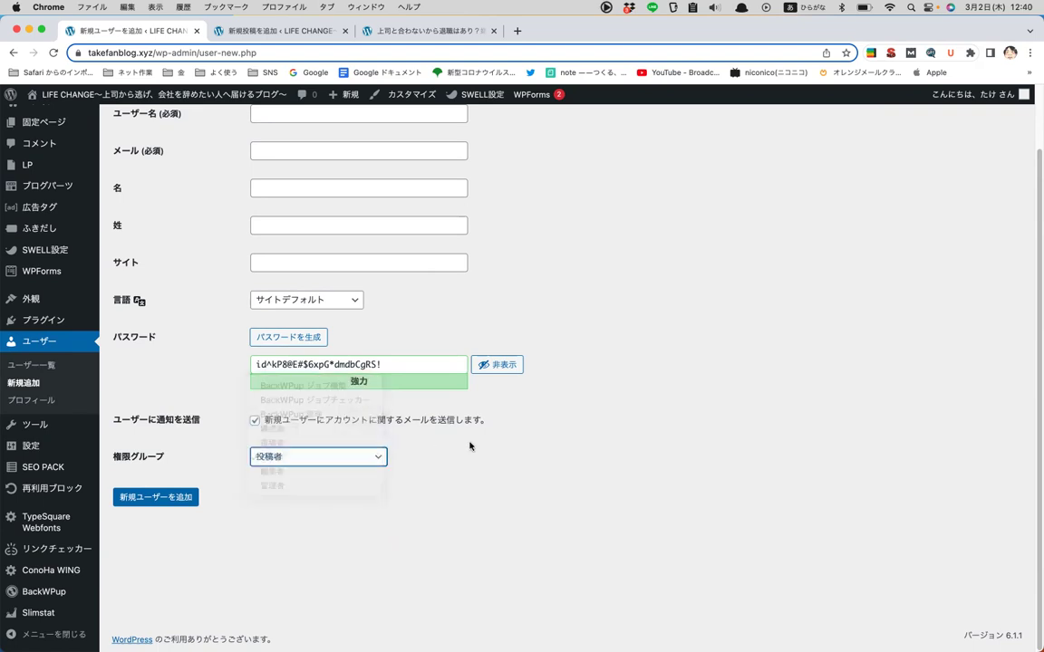
{"action": "mouse_move", "coordinate": [27, 428]}
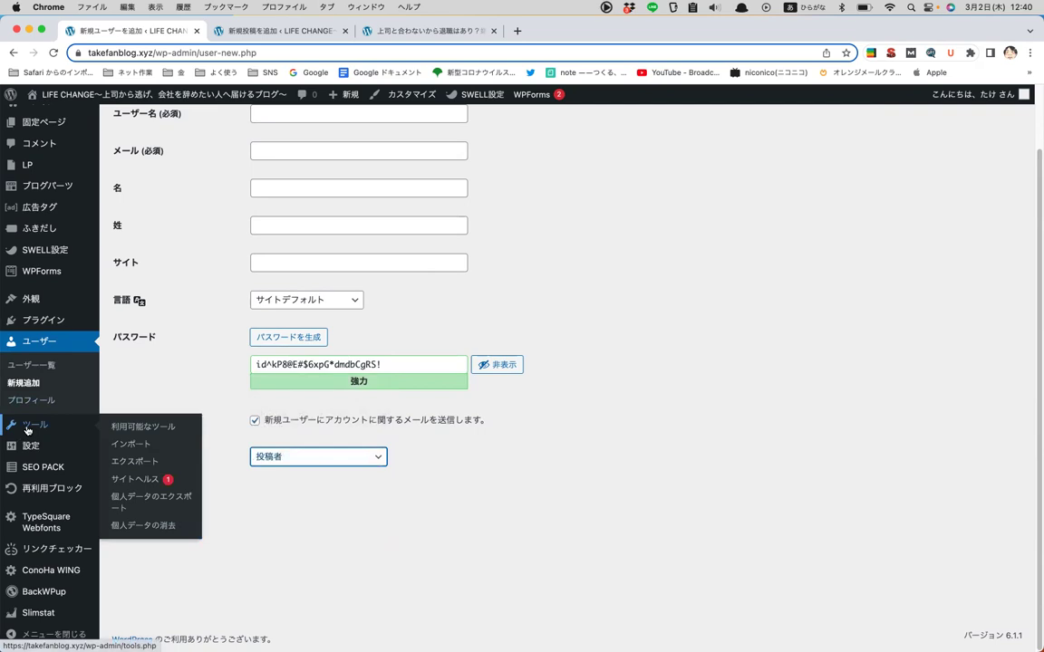
- Open General Settings to view timezone 東京, date format m/d/Y and time format g:i A
{"action": "left_click", "coordinate": [27, 427]}
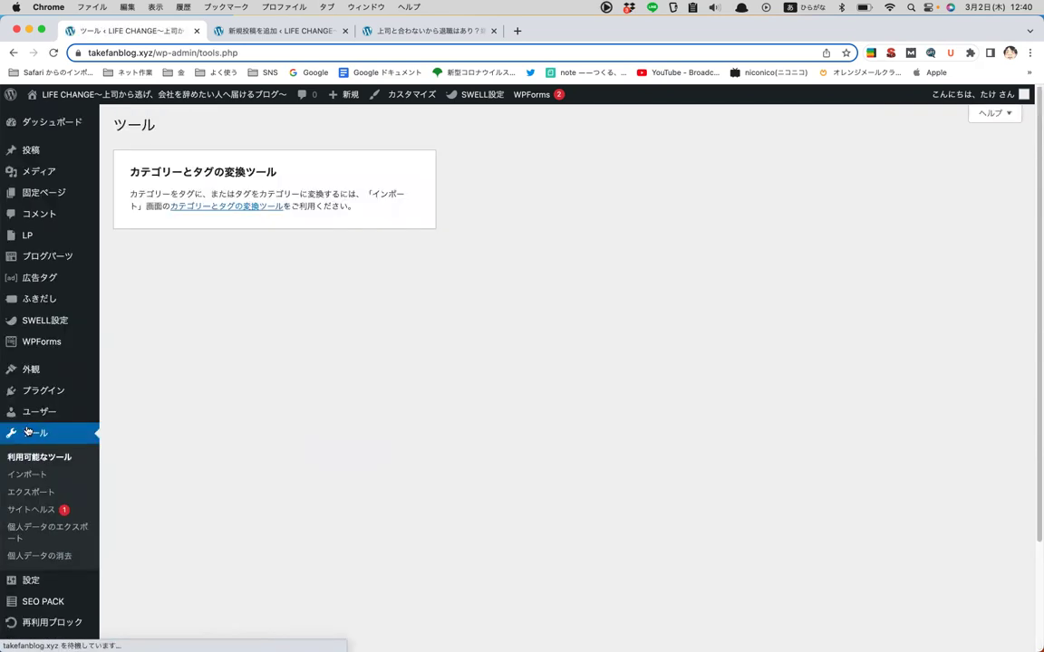
{"action": "scroll", "coordinate": [53, 421], "scroll_direction": "down", "scroll_amount": 3}
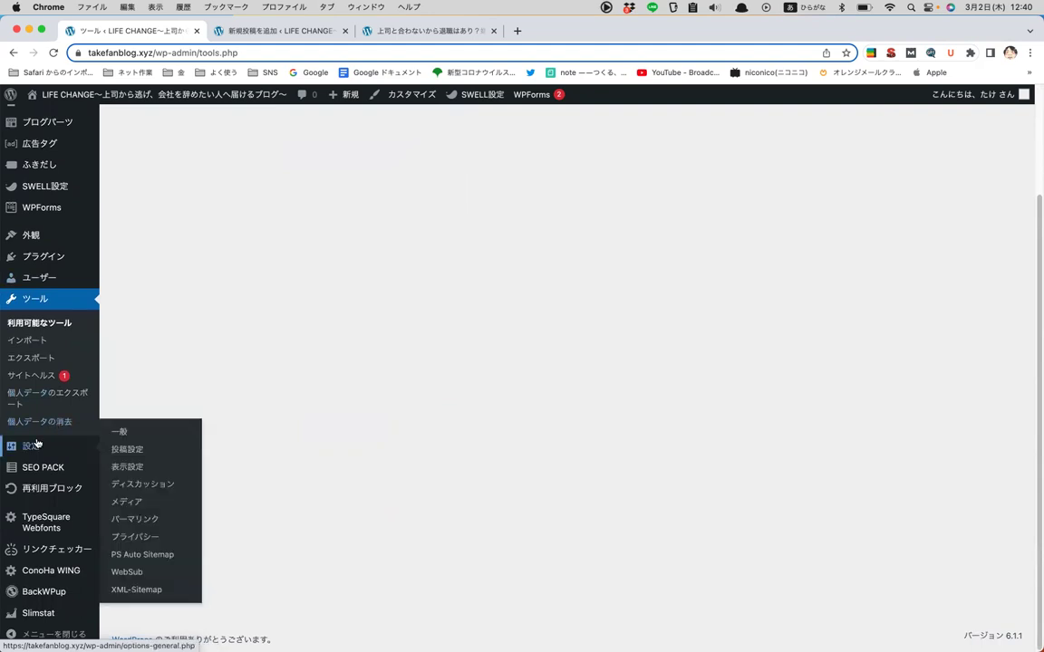
{"action": "left_click", "coordinate": [37, 445]}
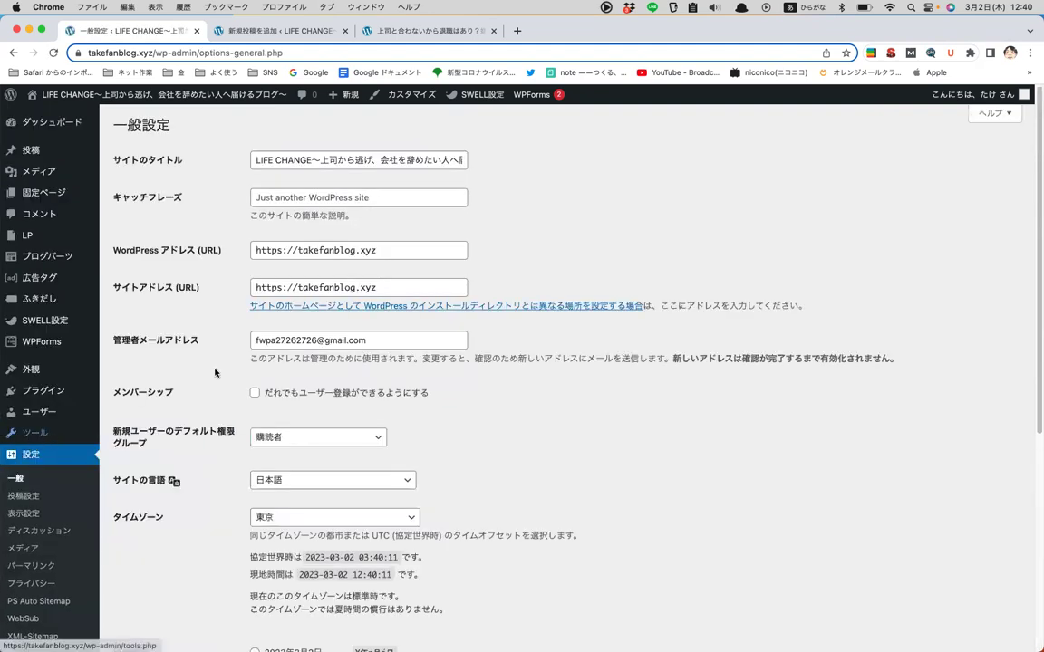
{"action": "scroll", "coordinate": [214, 349], "scroll_direction": "down", "scroll_amount": 4}
{"action": "scroll", "coordinate": [214, 340], "scroll_direction": "down", "scroll_amount": 4}
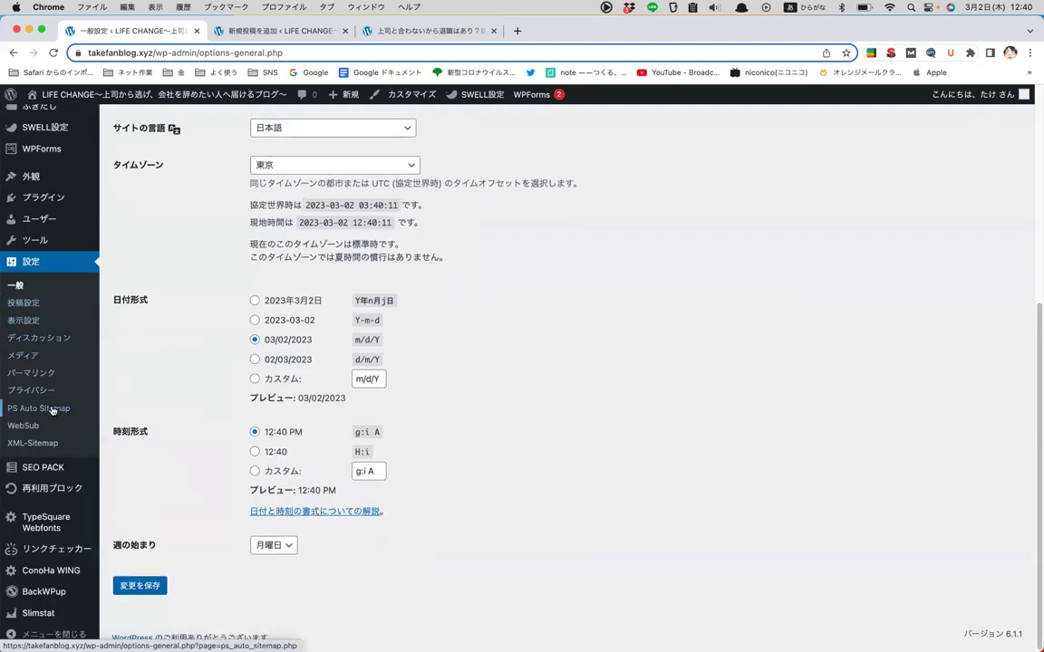
- Open the SEO SIMPLE PACK general settings, reloading the page and scrolling its basic settings
{"action": "mouse_move", "coordinate": [36, 471]}
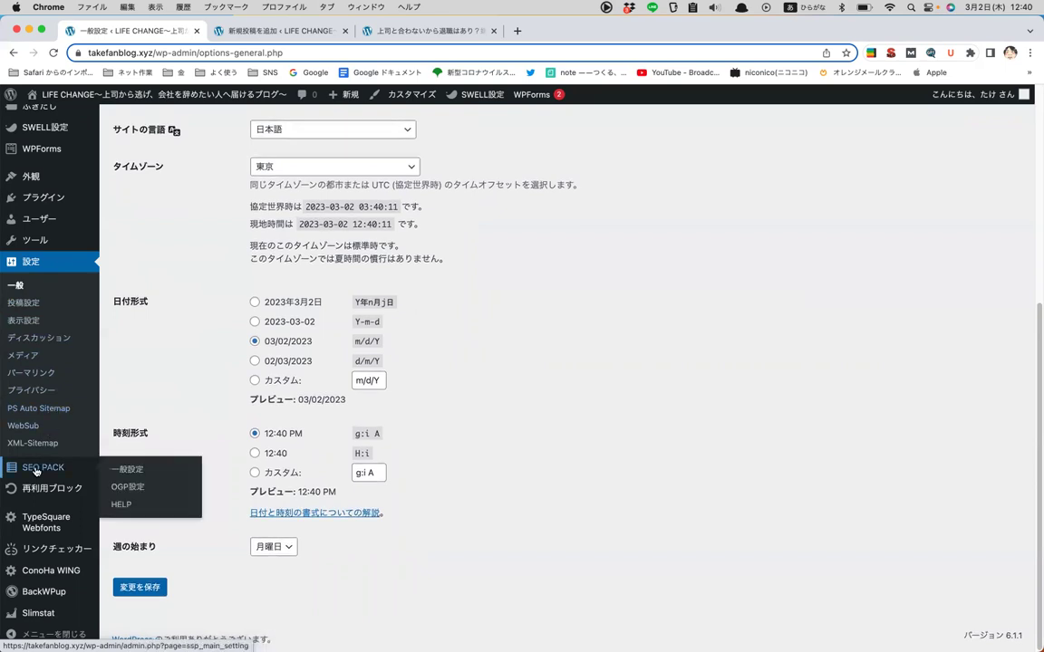
{"action": "left_click", "coordinate": [36, 471]}
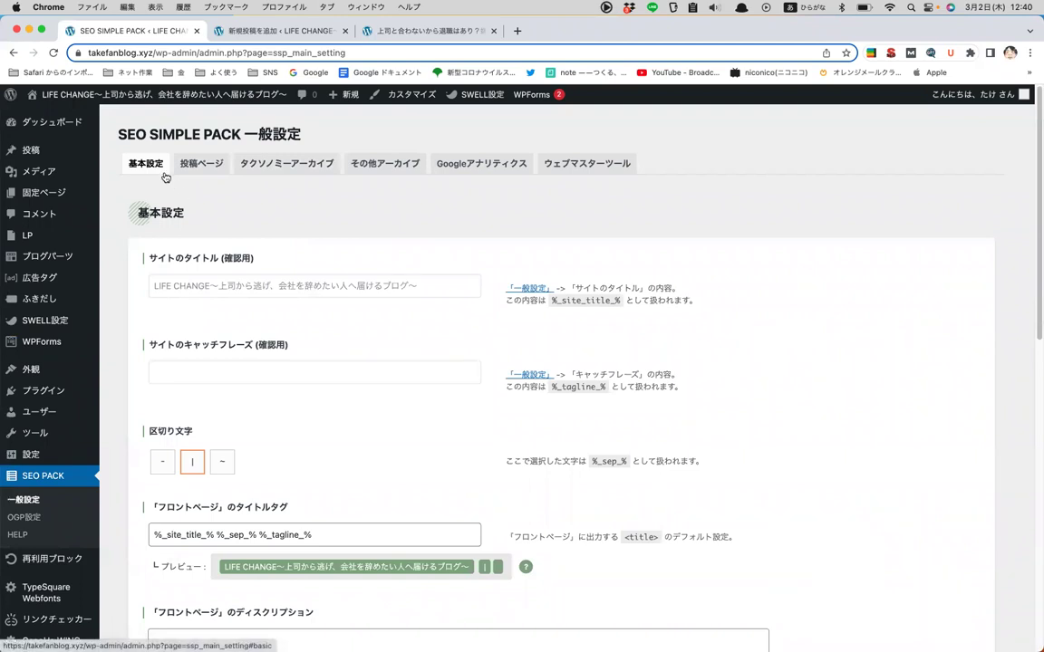
{"action": "scroll", "coordinate": [42, 417], "scroll_direction": "down", "scroll_amount": 4}
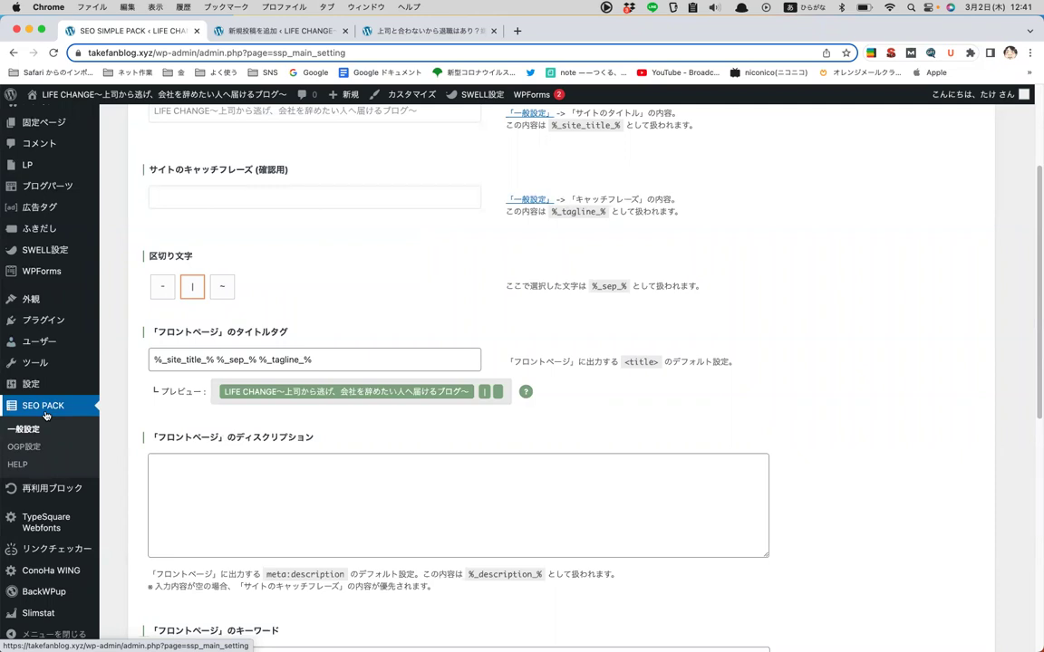
{"action": "left_click", "coordinate": [52, 413]}
{"action": "scroll", "coordinate": [47, 453], "scroll_direction": "down", "scroll_amount": 2}
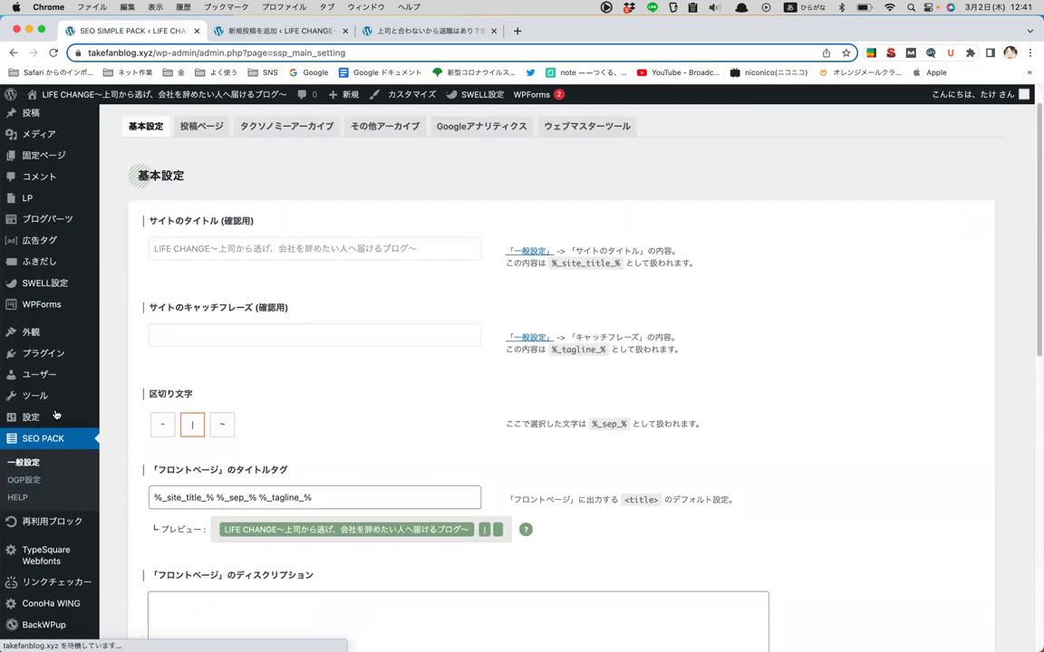
- Glance at Reusable Blocks, then return to review the front-page title tag with separator |
{"action": "left_click", "coordinate": [47, 486]}
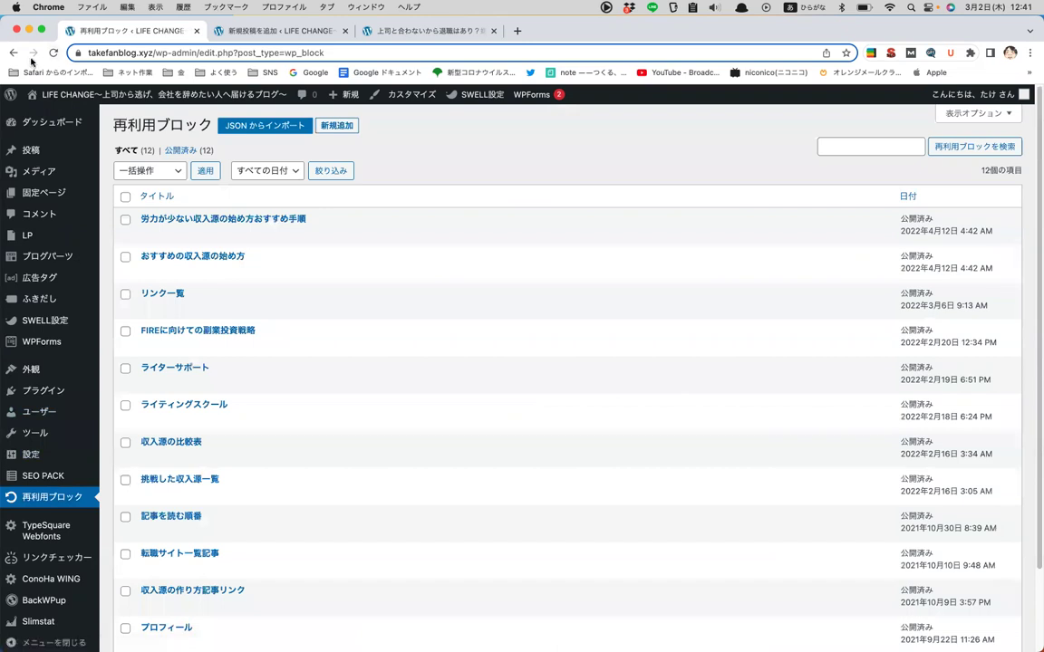
{"action": "left_click", "coordinate": [13, 52]}
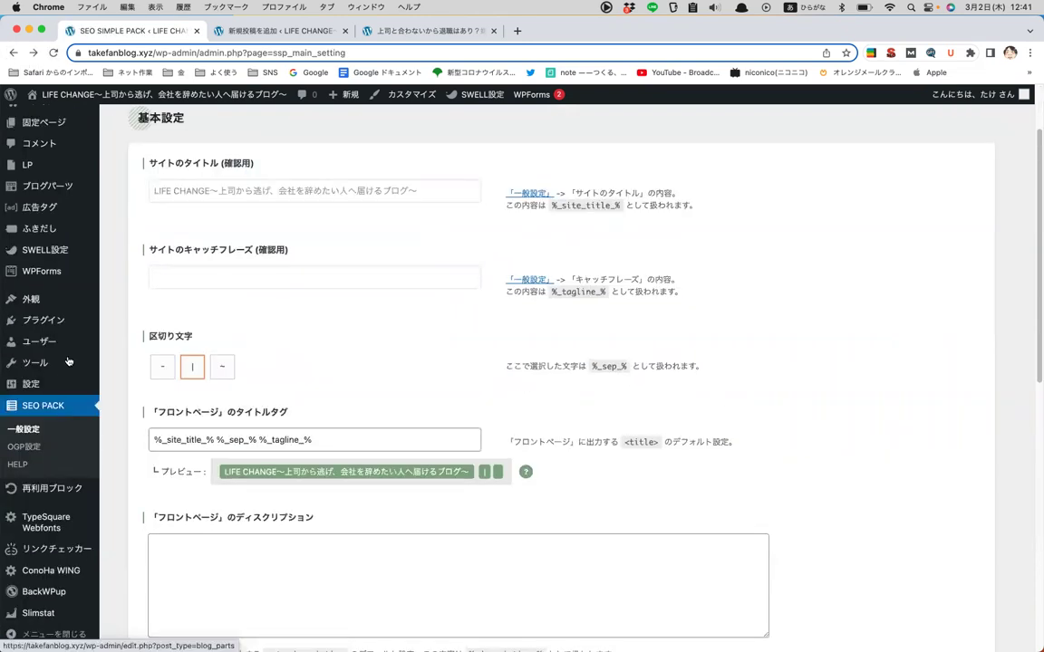
{"action": "mouse_move", "coordinate": [67, 361]}
{"action": "scroll", "coordinate": [82, 372], "scroll_direction": "down", "scroll_amount": 1}
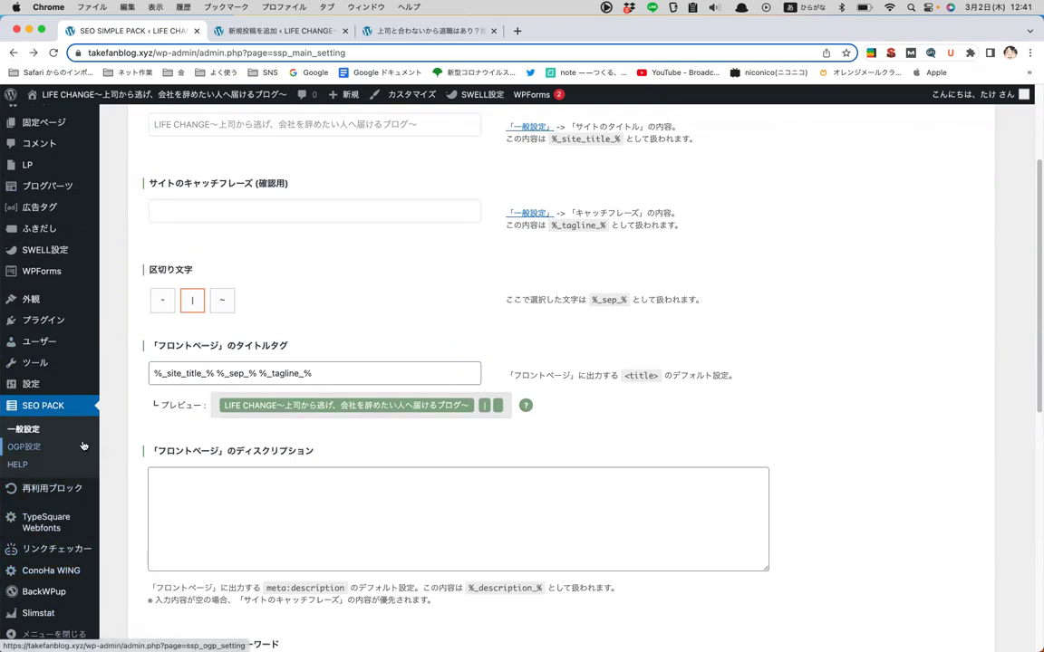
{"action": "scroll", "coordinate": [82, 446], "scroll_direction": "down", "scroll_amount": 3}
{"action": "scroll", "coordinate": [82, 446], "scroll_direction": "up", "scroll_amount": 4}
{"action": "scroll", "coordinate": [82, 445], "scroll_direction": "down", "scroll_amount": 2}
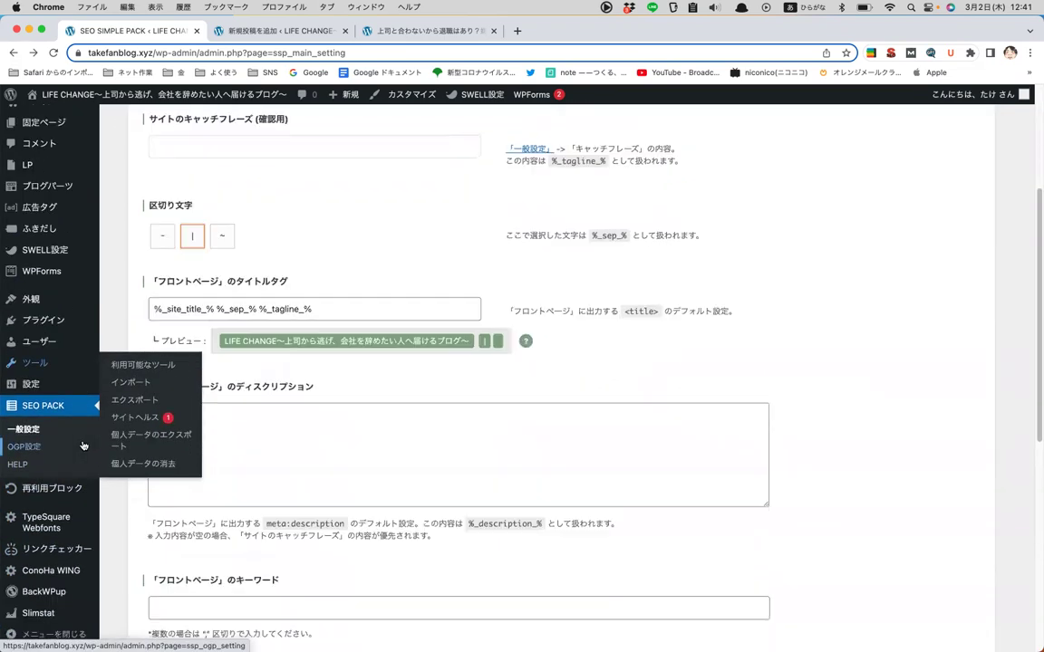
{"action": "scroll", "coordinate": [83, 446], "scroll_direction": "down", "scroll_amount": 3}
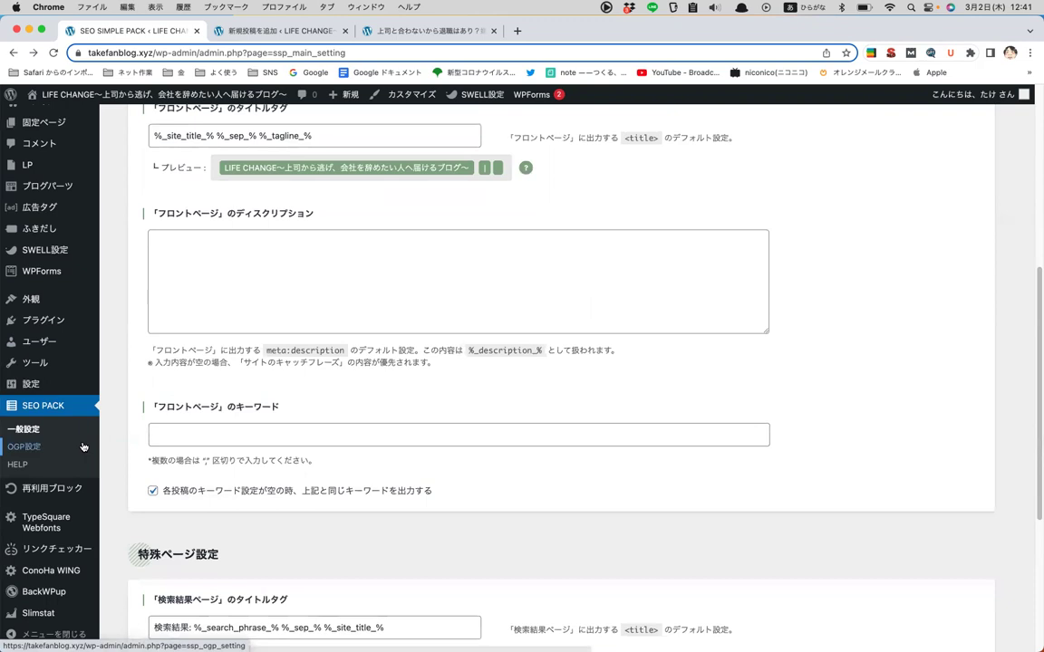
{"action": "scroll", "coordinate": [83, 446], "scroll_direction": "up", "scroll_amount": 5}
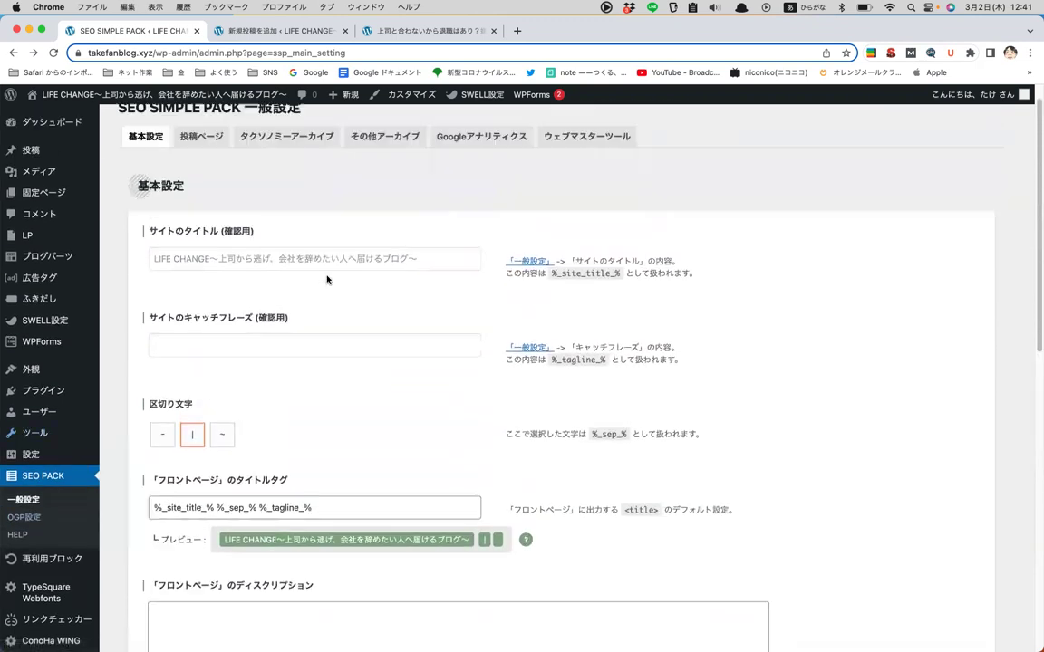
{"action": "scroll", "coordinate": [327, 279], "scroll_direction": "up", "scroll_amount": 1}
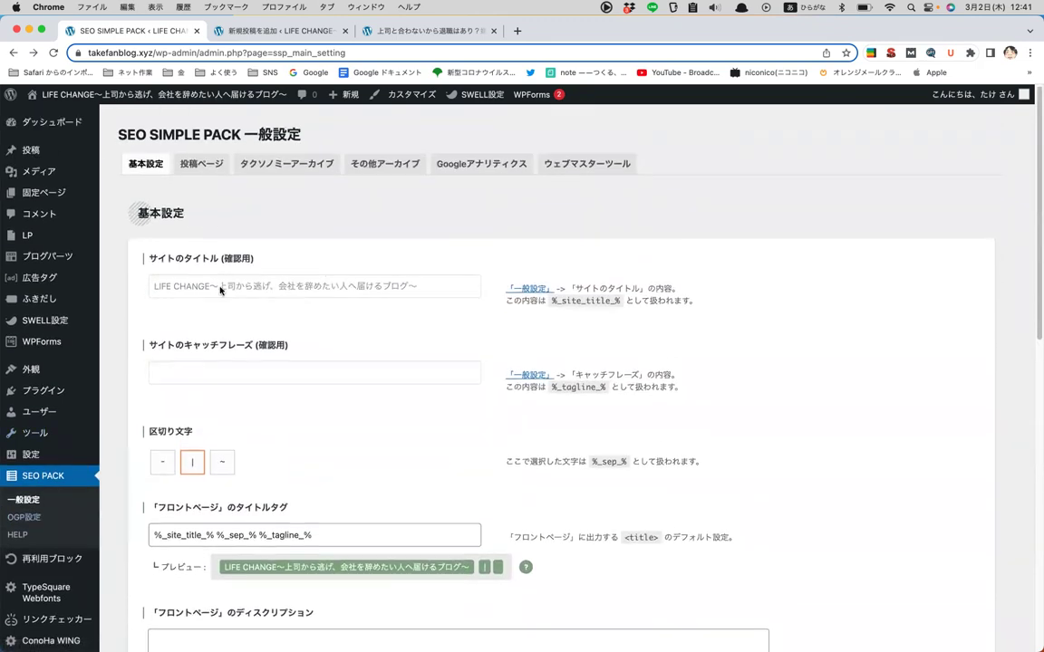
- Browse the five installed themes with SWELL CHILD active, collapsing and re-expanding the admin menu
{"action": "left_click", "coordinate": [63, 372]}
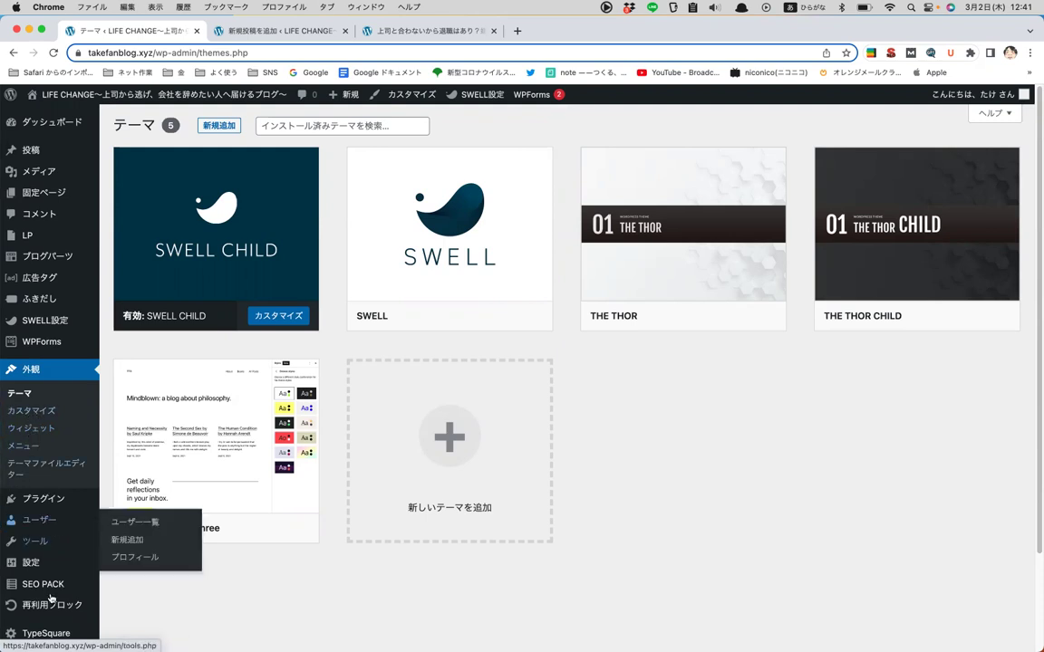
{"action": "scroll", "coordinate": [41, 580], "scroll_direction": "down", "scroll_amount": 3}
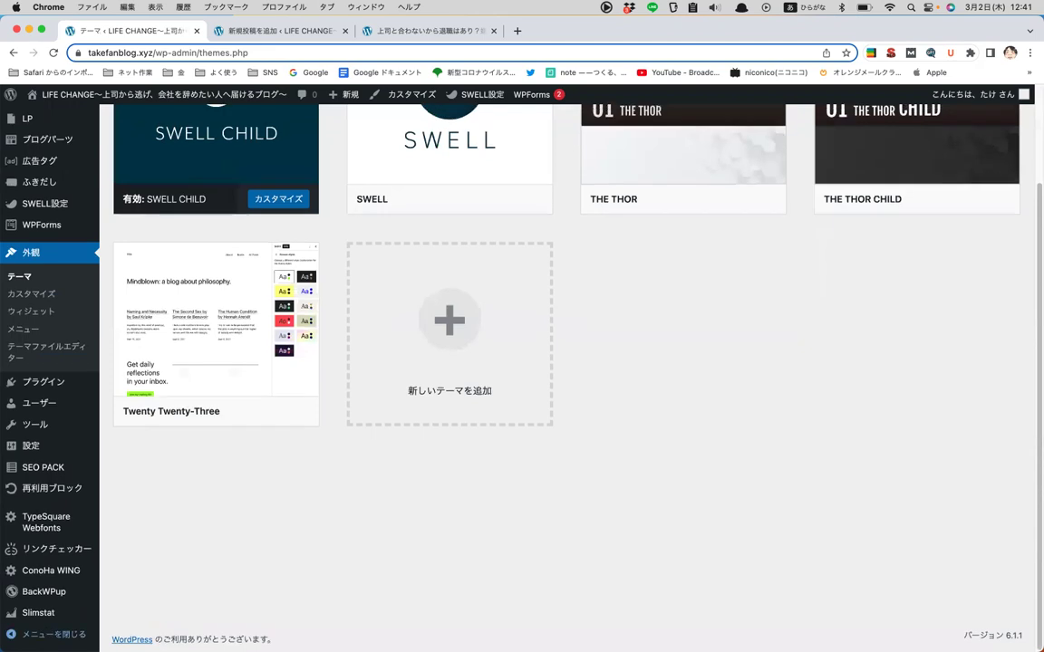
{"action": "left_click", "coordinate": [45, 634]}
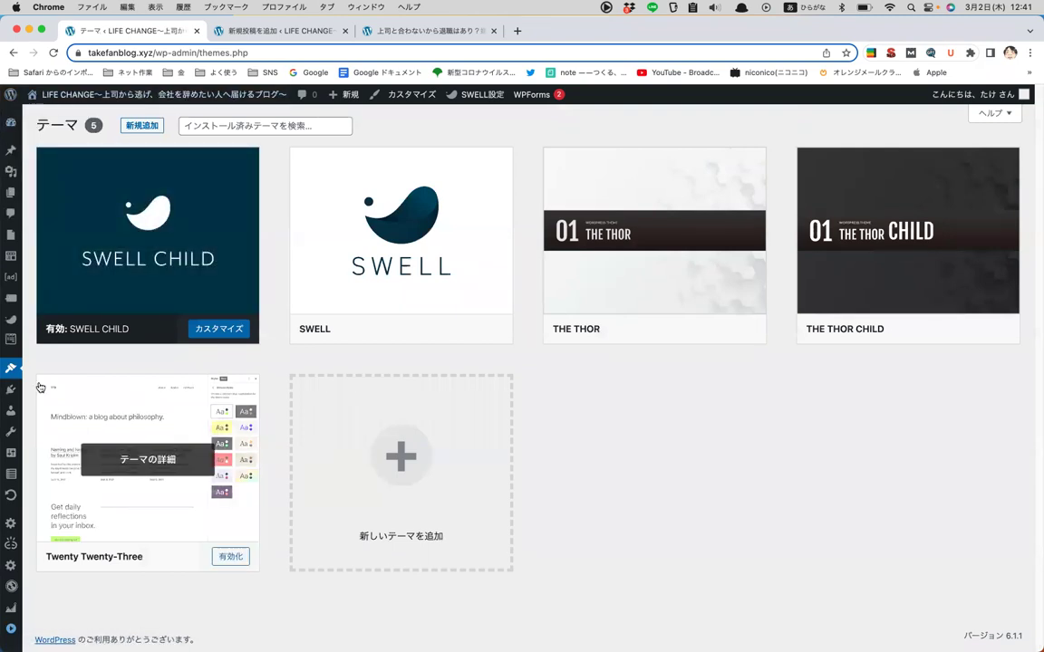
{"action": "left_click", "coordinate": [11, 632]}
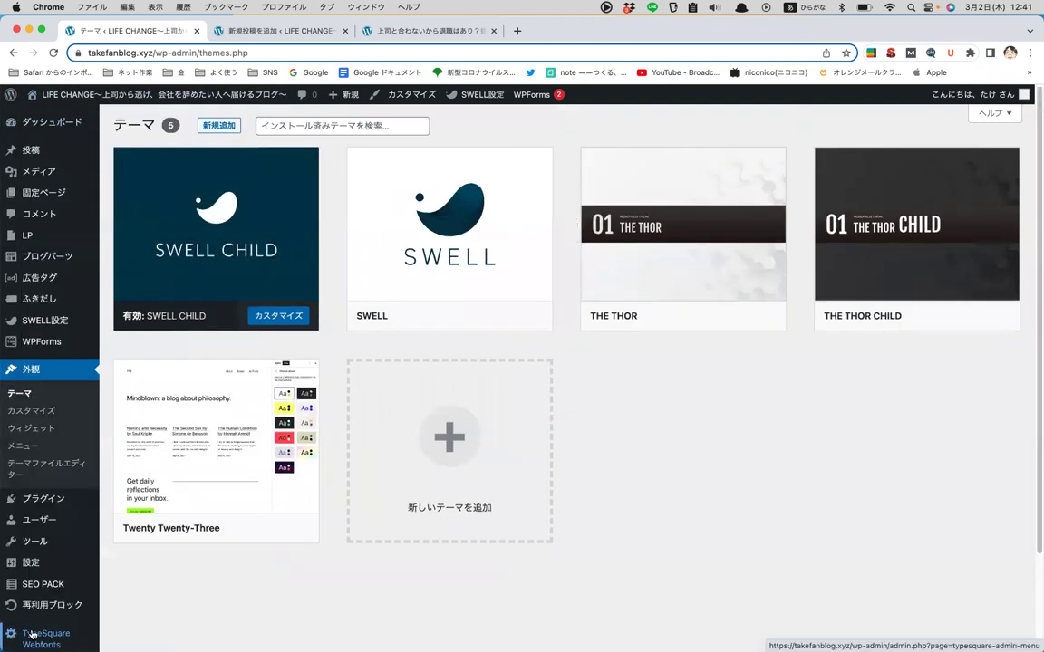
{"action": "scroll", "coordinate": [73, 596], "scroll_direction": "down", "scroll_amount": 3}
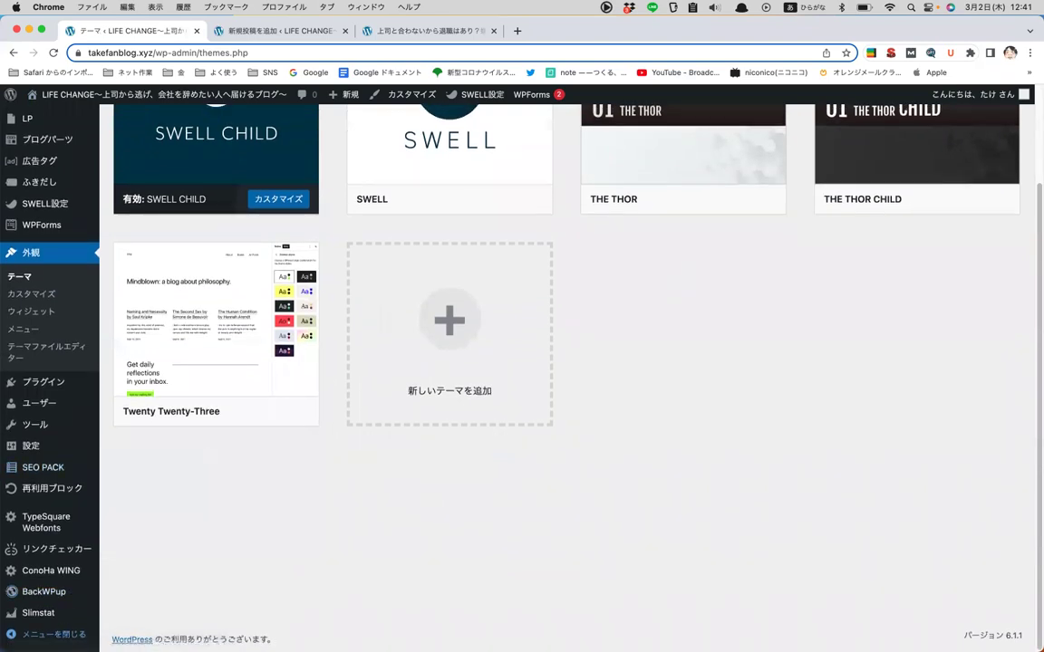
{"action": "scroll", "coordinate": [37, 598], "scroll_direction": "up", "scroll_amount": 3}
{"action": "left_click", "coordinate": [11, 634]}
{"action": "left_click", "coordinate": [14, 53]}
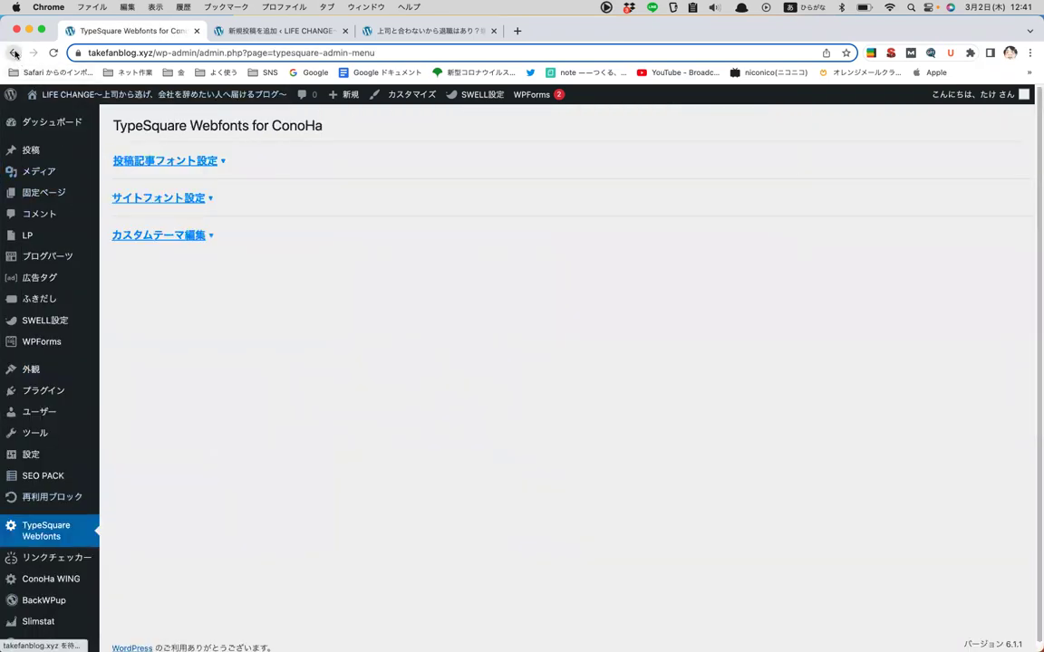
{"action": "left_click", "coordinate": [45, 634]}
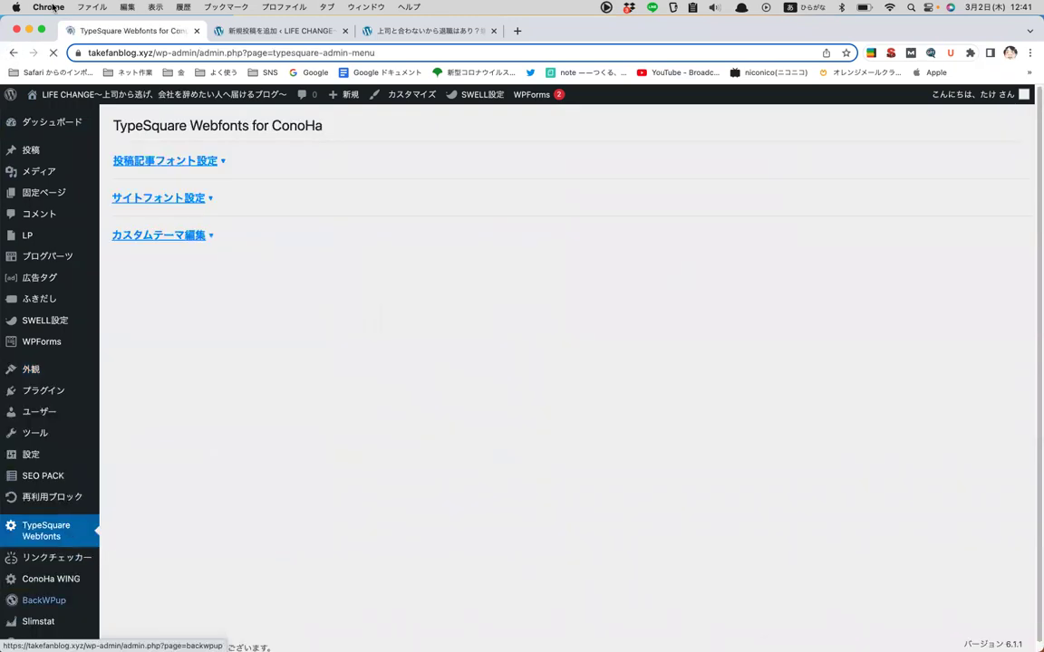
{"action": "left_click", "coordinate": [14, 53]}
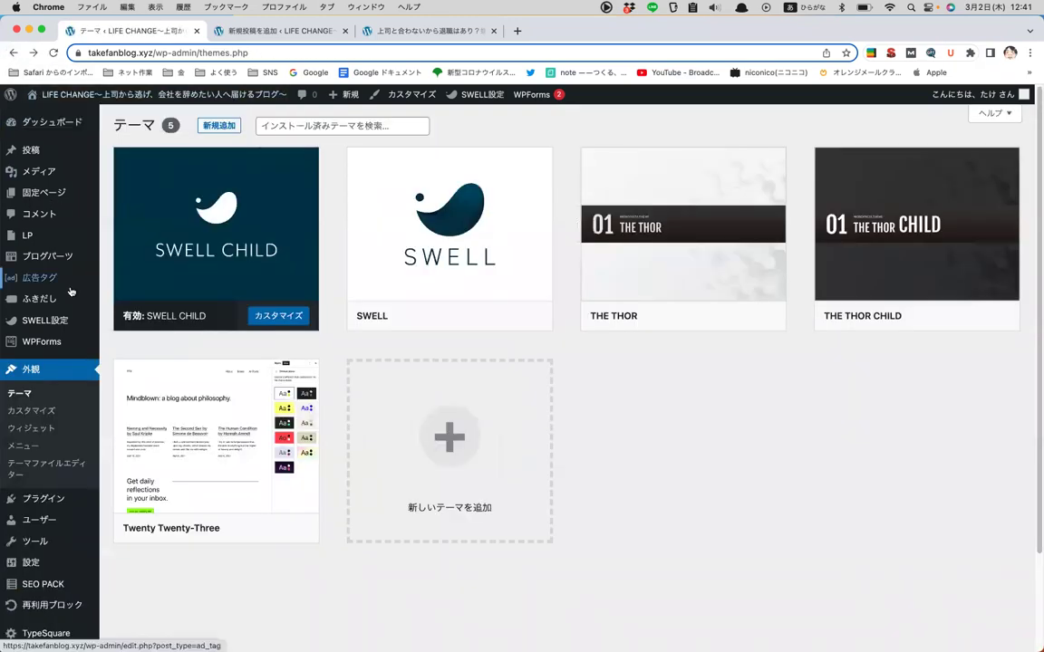
{"action": "scroll", "coordinate": [55, 453], "scroll_direction": "down", "scroll_amount": 2}
{"action": "left_click", "coordinate": [54, 635]}
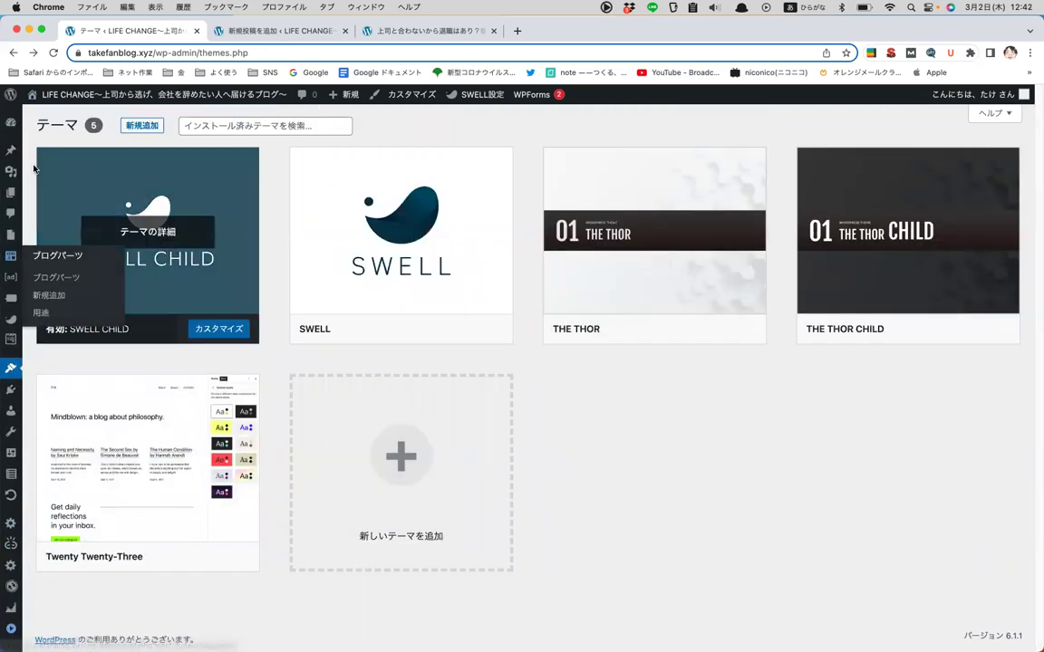
{"action": "left_click", "coordinate": [11, 628]}
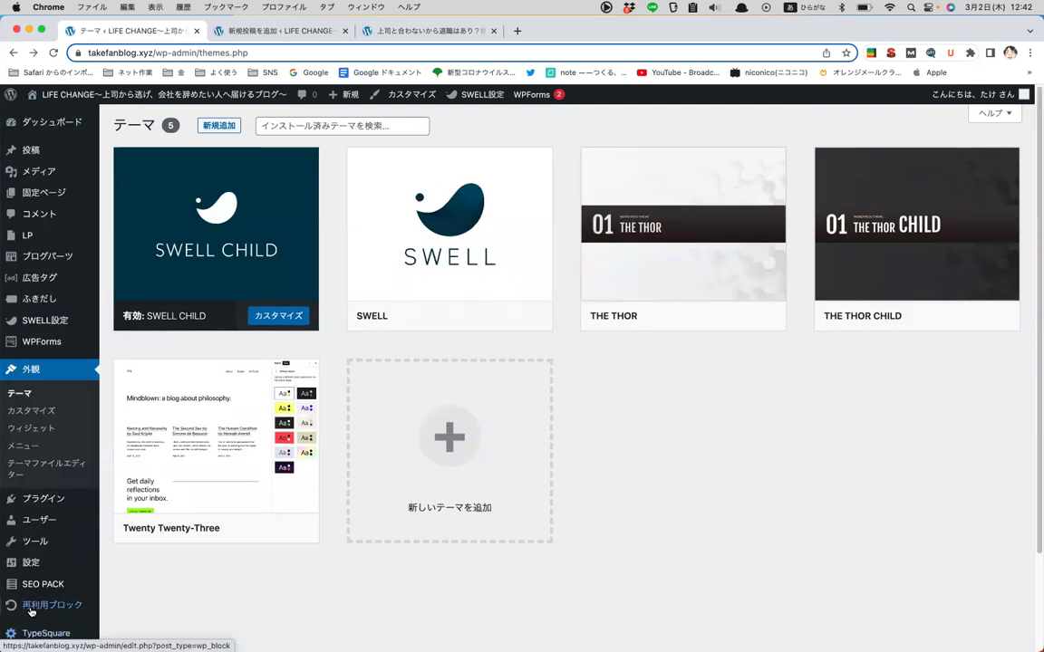
{"action": "mouse_move", "coordinate": [76, 241]}
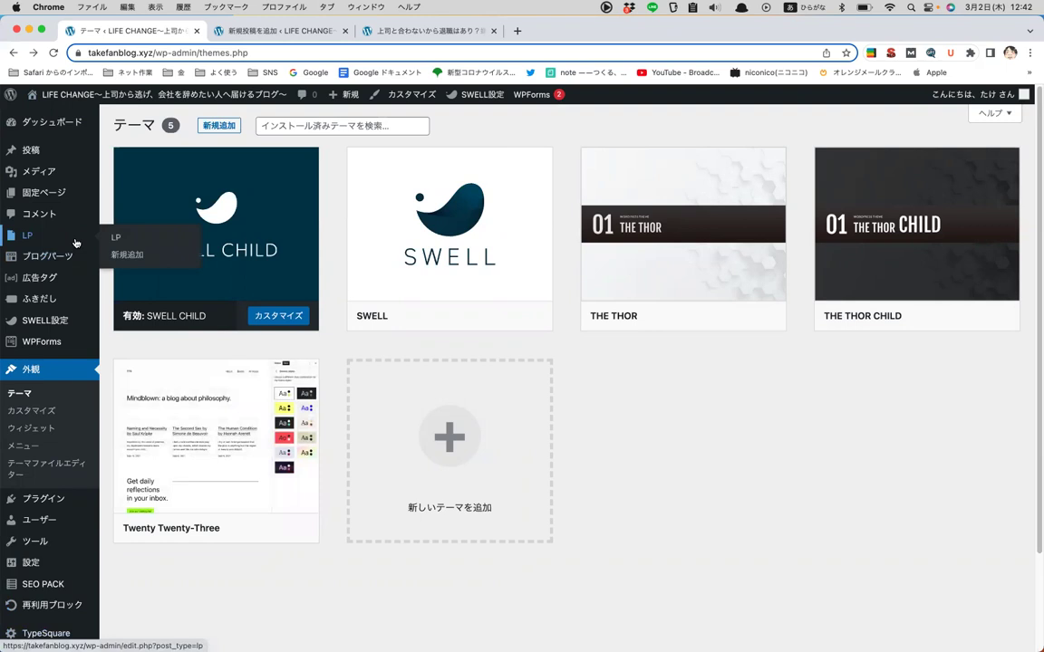
{"action": "mouse_move", "coordinate": [79, 145]}
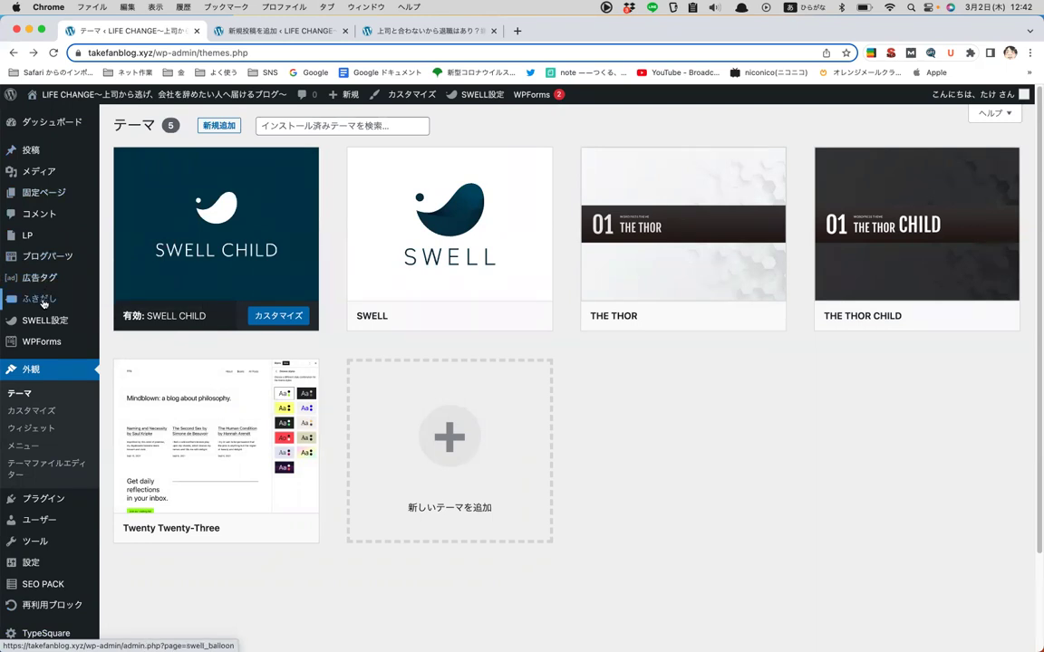
{"action": "mouse_move", "coordinate": [43, 320]}
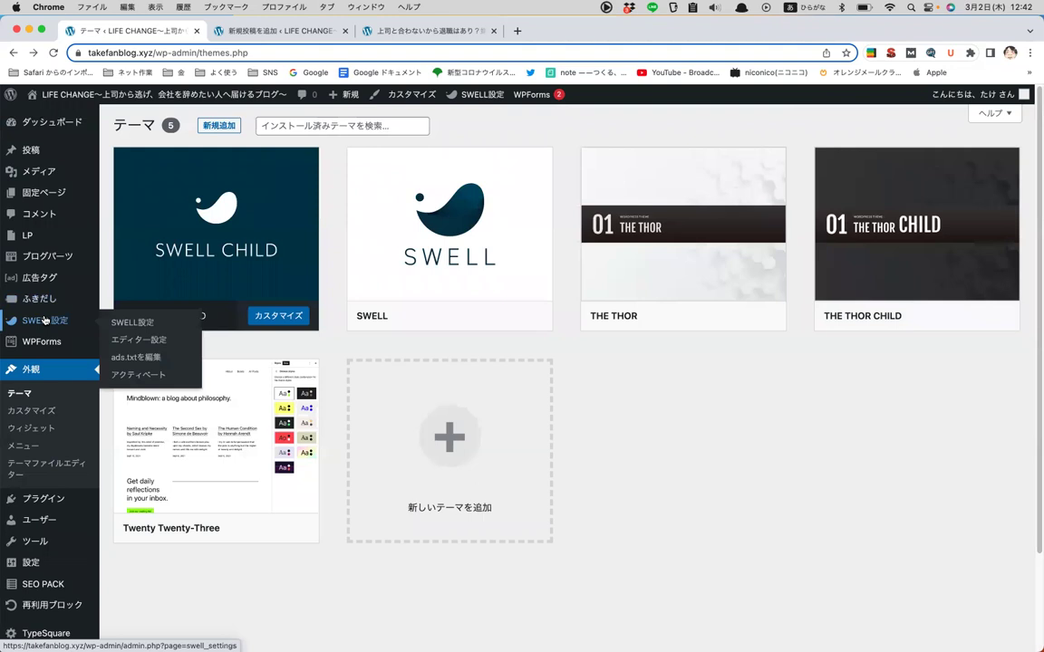